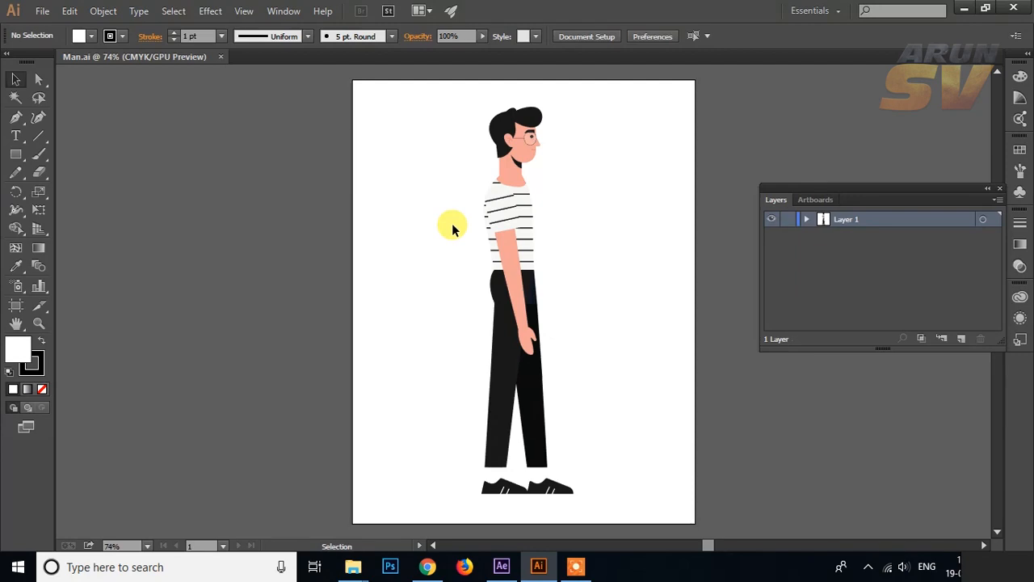
# Step: Select the man illustration and examine how its artwork is grouped inside Layer 1
pyautogui.click(519, 261)
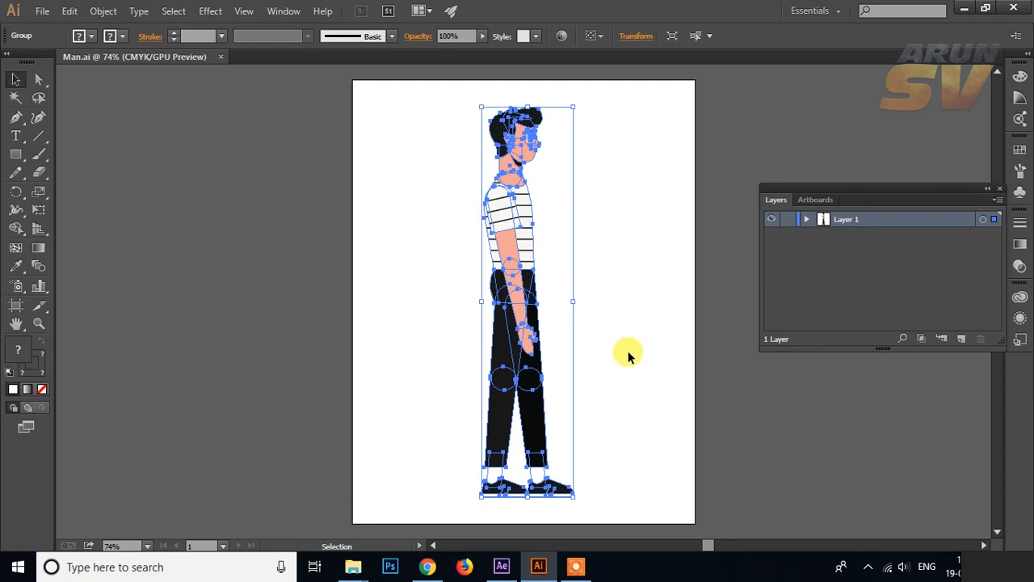
pyautogui.click(621, 386)
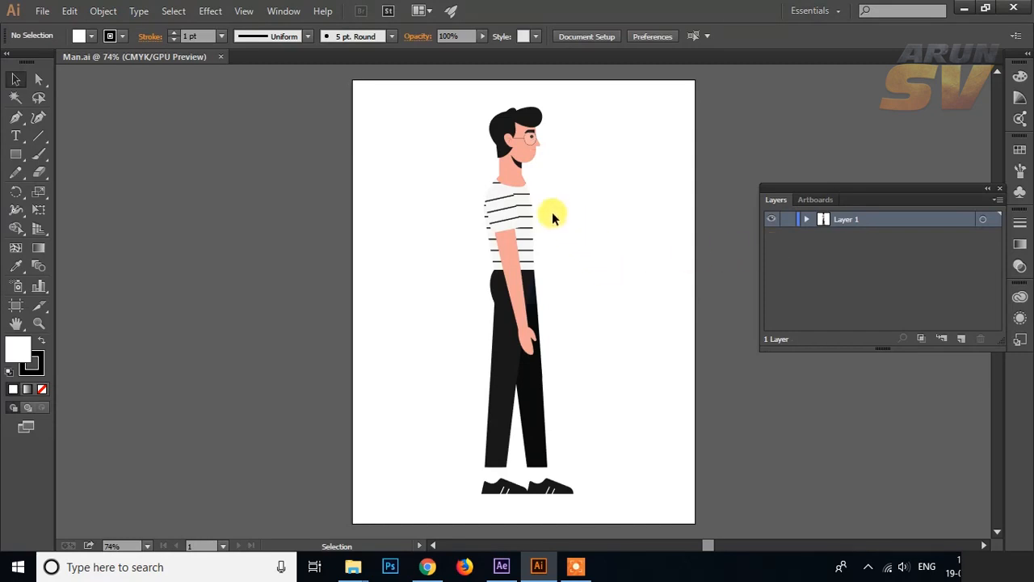
pyautogui.rightClick(595, 280)
pyautogui.click(525, 175)
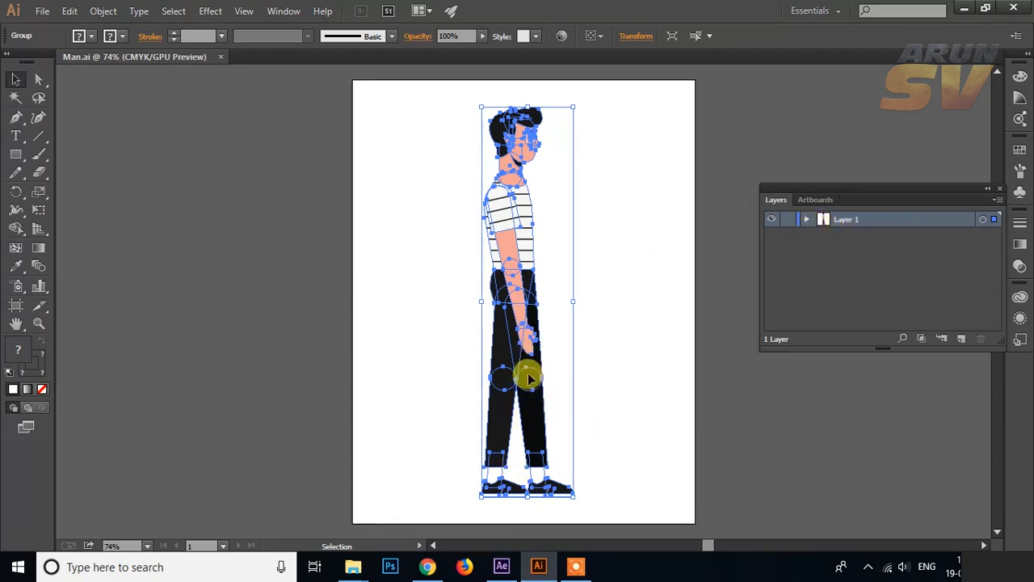
pyautogui.click(806, 220)
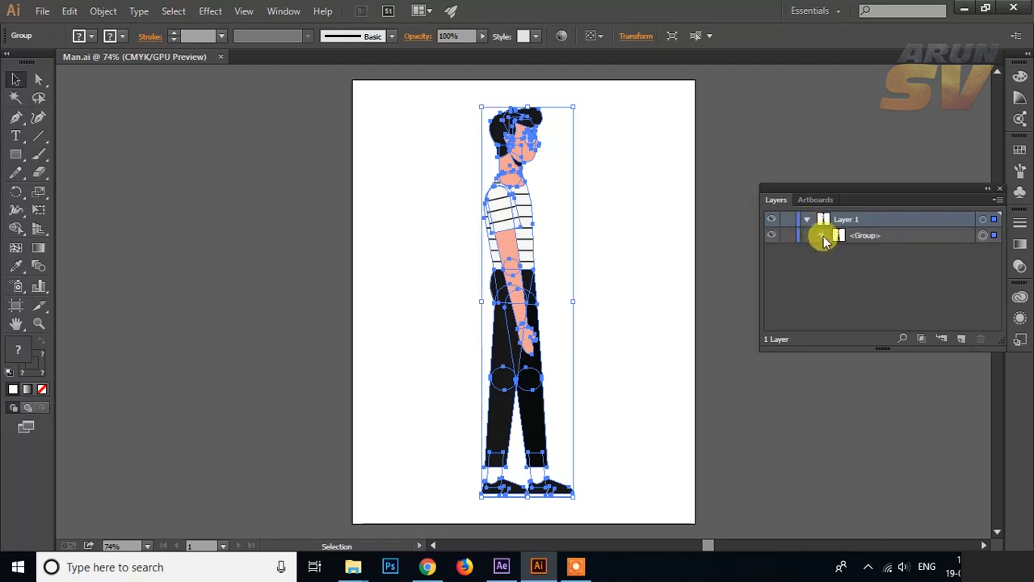
pyautogui.click(822, 236)
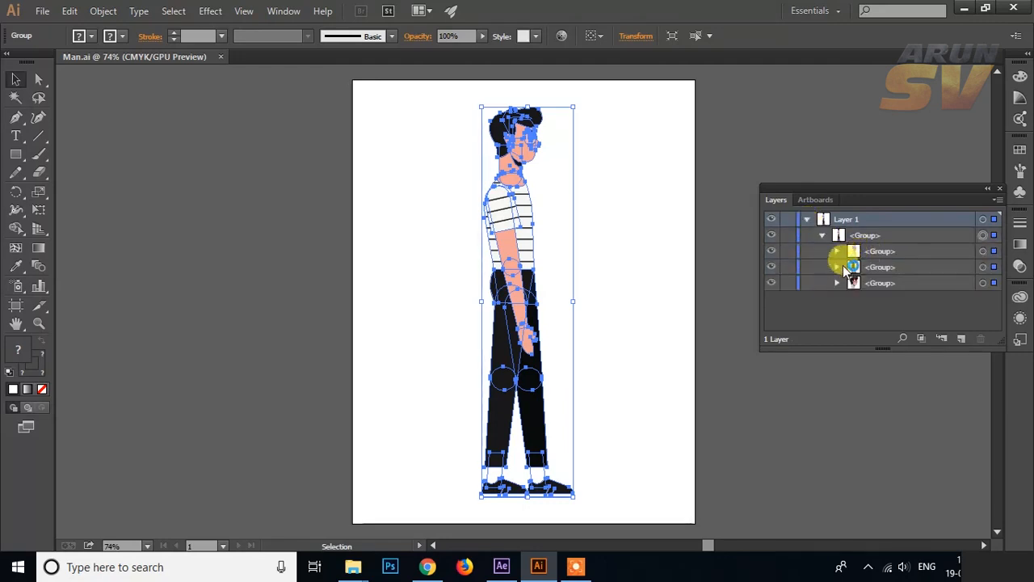
pyautogui.click(837, 267)
pyautogui.scroll(-1, 915, 289)
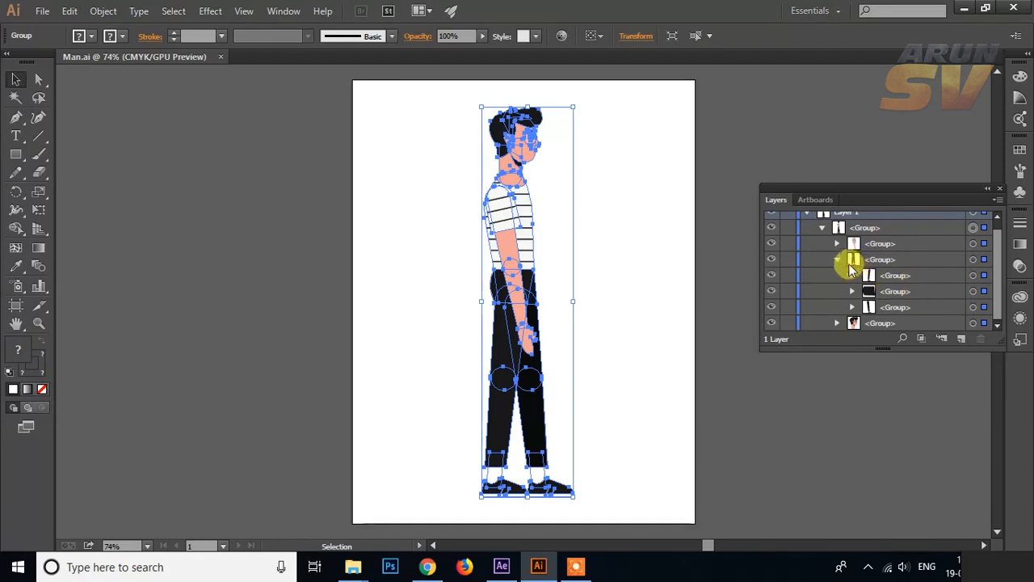
pyautogui.click(837, 258)
pyautogui.click(822, 236)
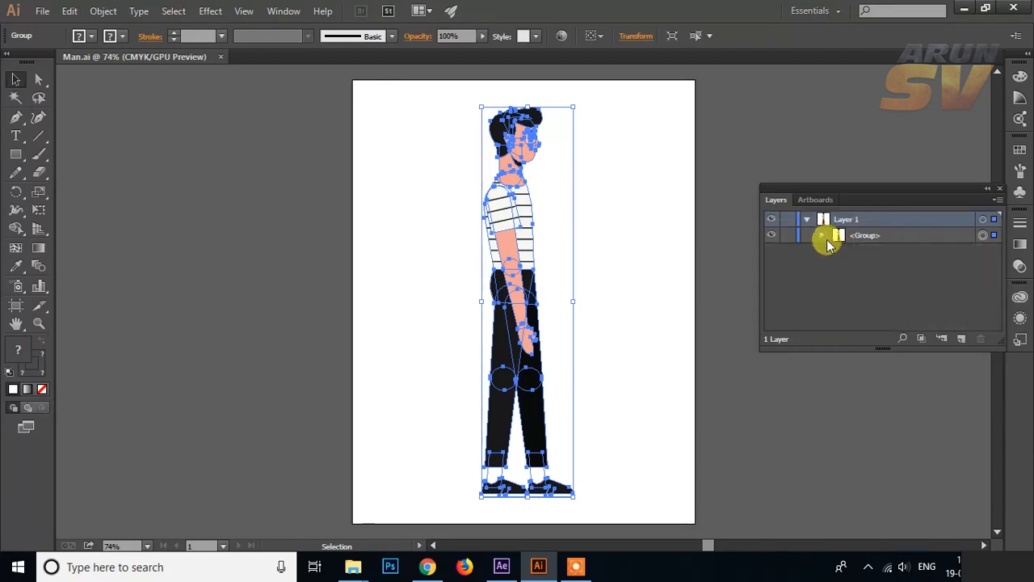
pyautogui.click(806, 219)
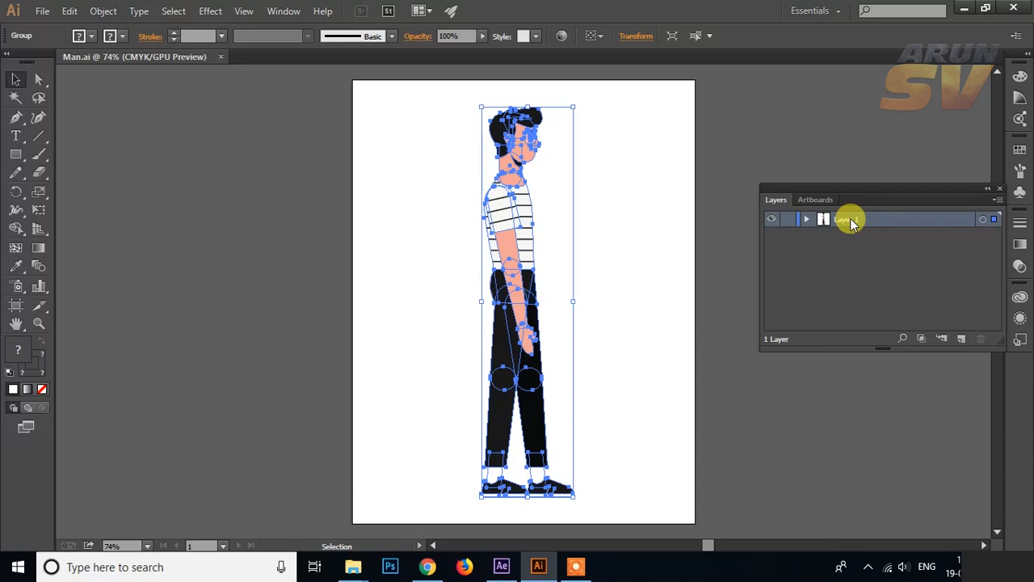
# Step: Release the artwork in Layer 1 to layers using the Sequence option and inspect the resulting sublayer
pyautogui.click(998, 200)
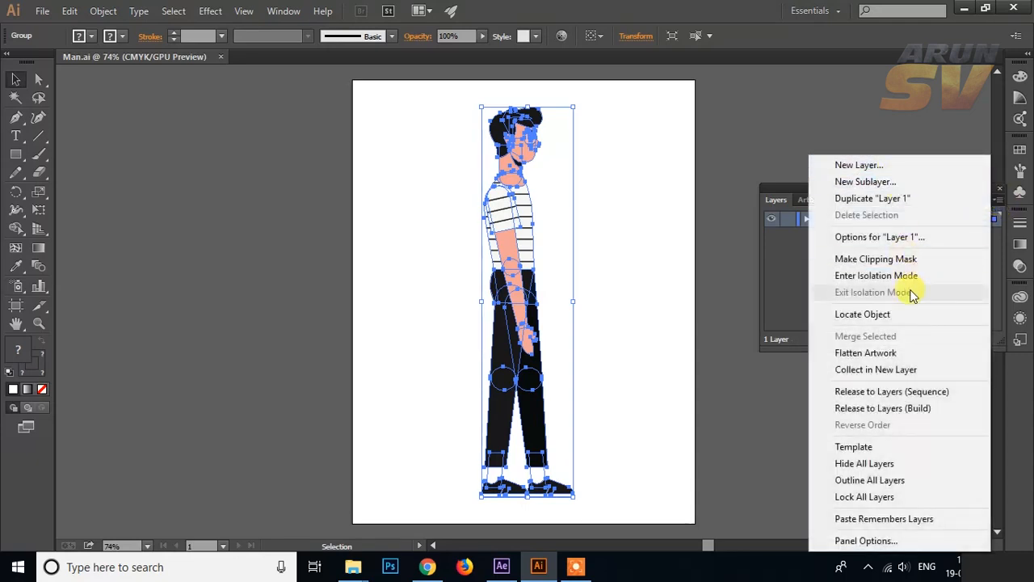
pyautogui.click(888, 393)
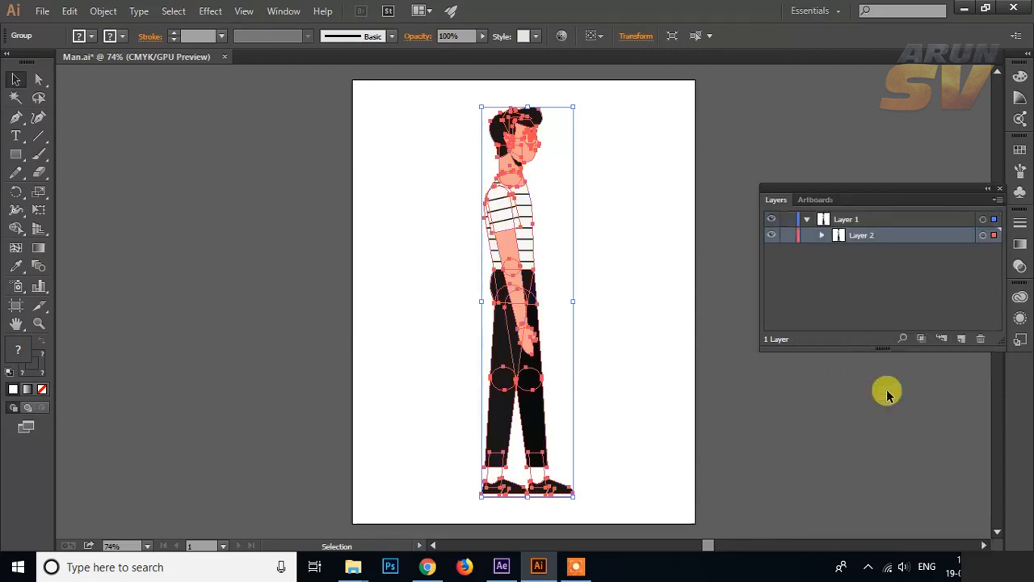
pyautogui.click(821, 235)
pyautogui.click(837, 251)
pyautogui.click(836, 251)
pyautogui.click(822, 236)
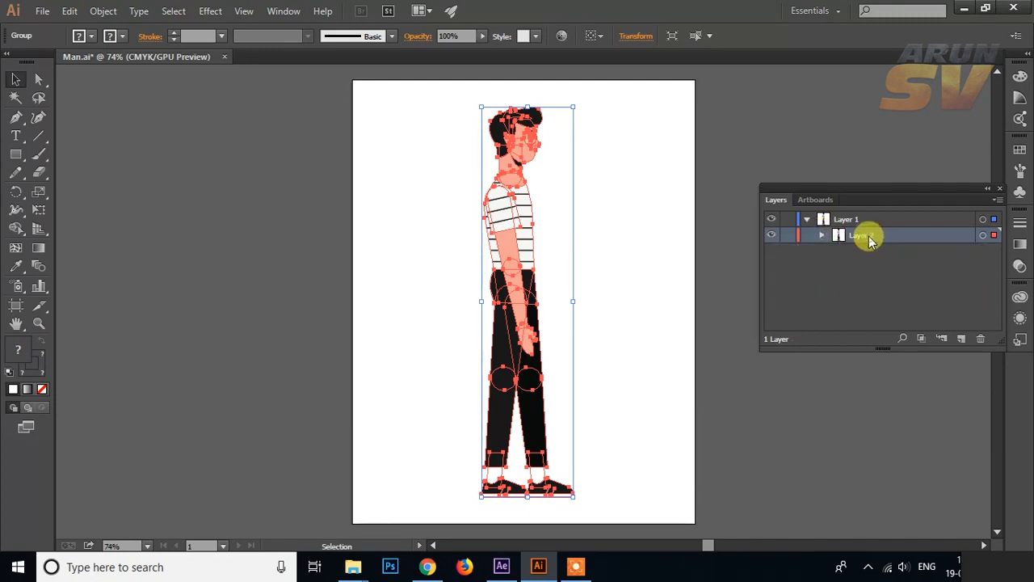
# Step: Move the Layer 2 sublayer out of Layer 1 to the top level of the layer stack
pyautogui.moveTo(869, 241); pyautogui.dragTo(874, 283)
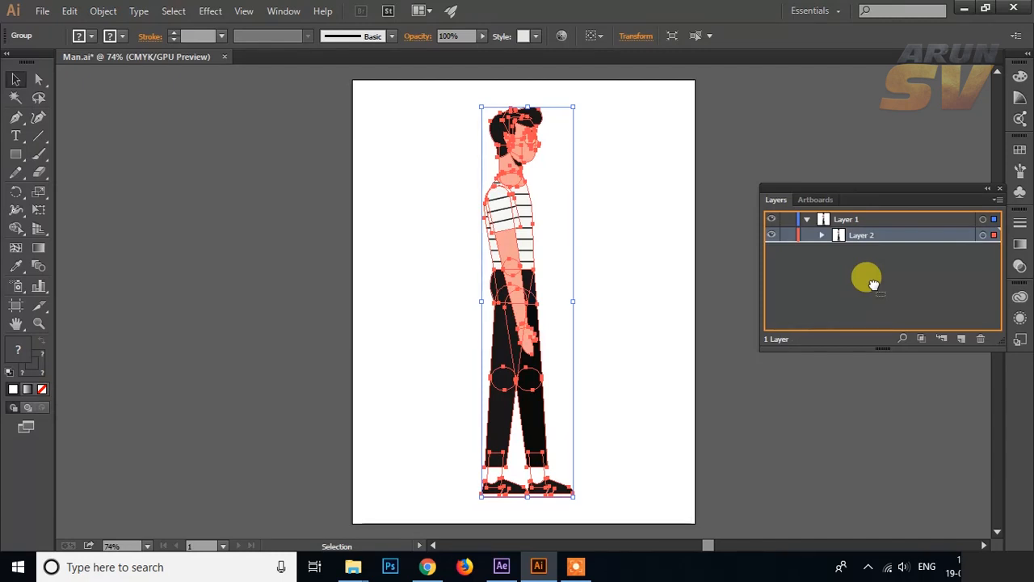
pyautogui.moveTo(873, 284); pyautogui.dragTo(877, 291)
pyautogui.click(844, 222)
pyautogui.click(843, 236)
pyautogui.click(848, 223)
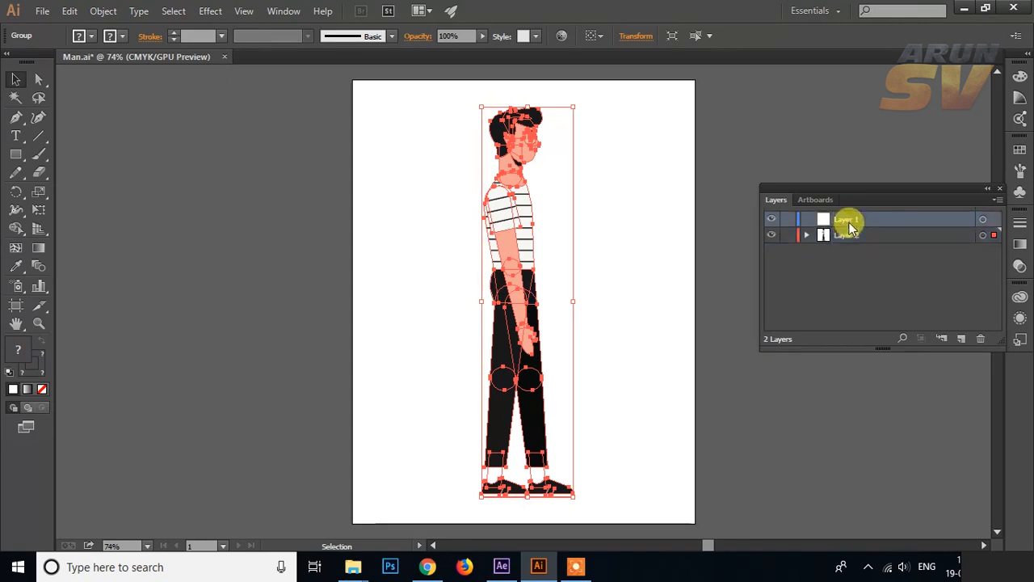
# Step: Release the group in Layer 2 to layers in sequence and move the torso, legs and head sublayers to the top level
pyautogui.click(806, 234)
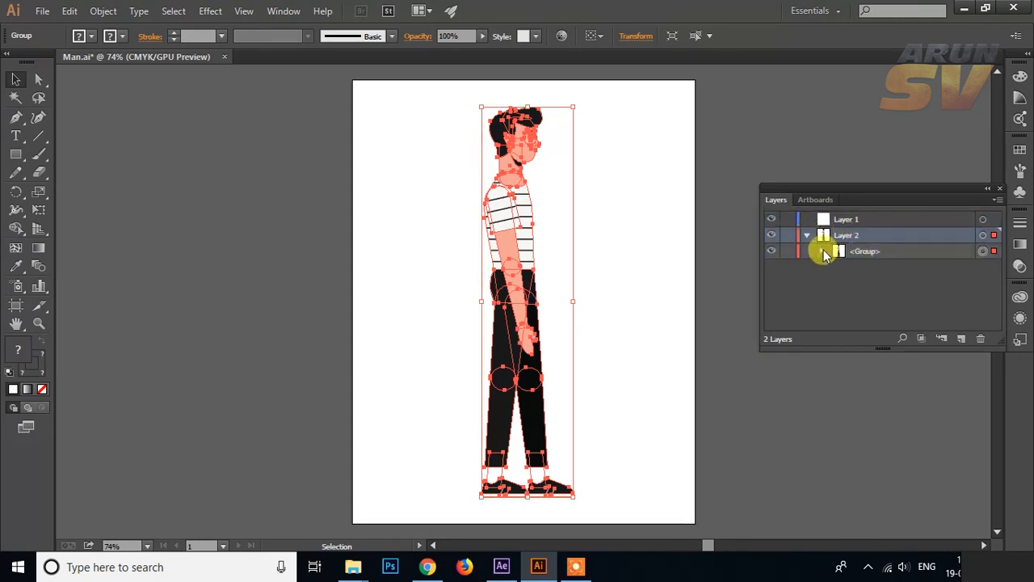
pyautogui.click(822, 251)
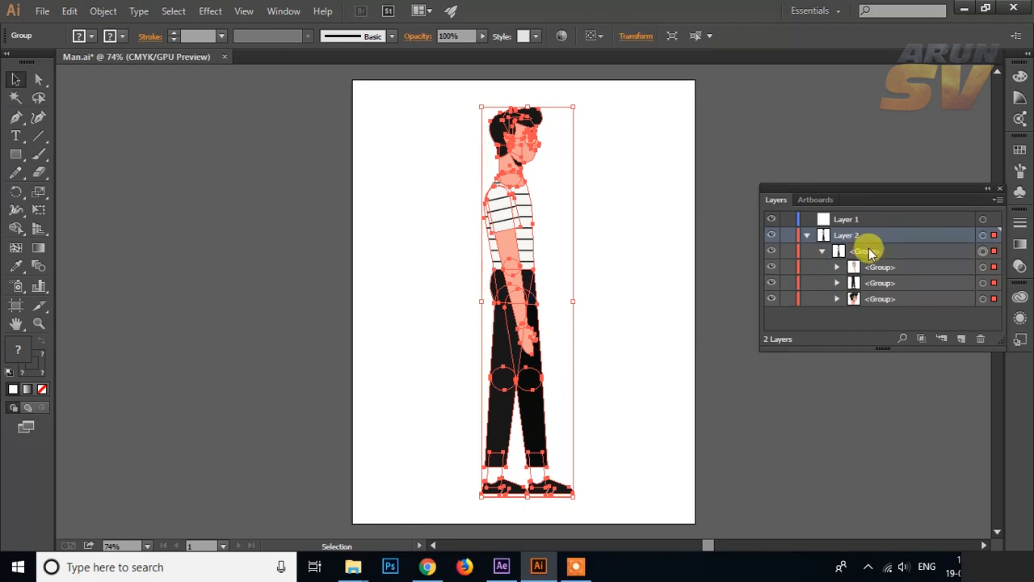
pyautogui.click(868, 252)
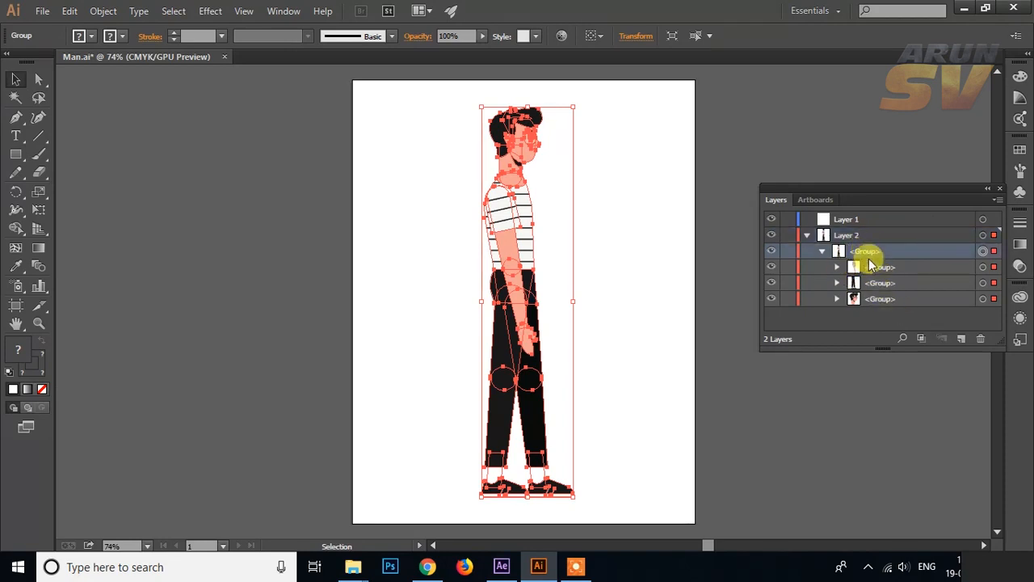
pyautogui.click(999, 200)
pyautogui.click(941, 391)
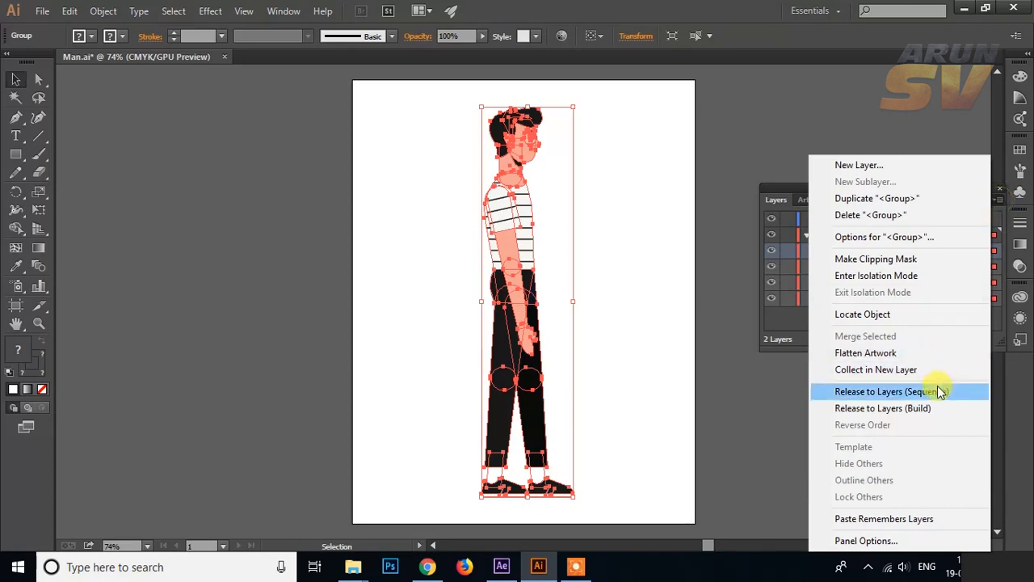
pyautogui.moveTo(880, 300)
pyautogui.mouseDown()
pyautogui.moveTo(868, 270)
pyautogui.moveTo(884, 312)
pyautogui.mouseUp()
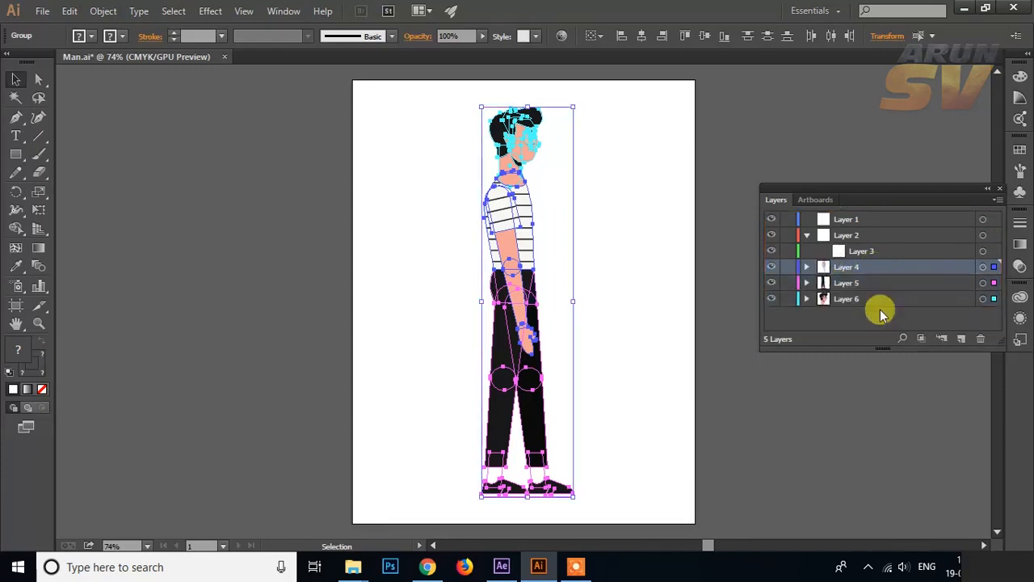
pyautogui.click(807, 235)
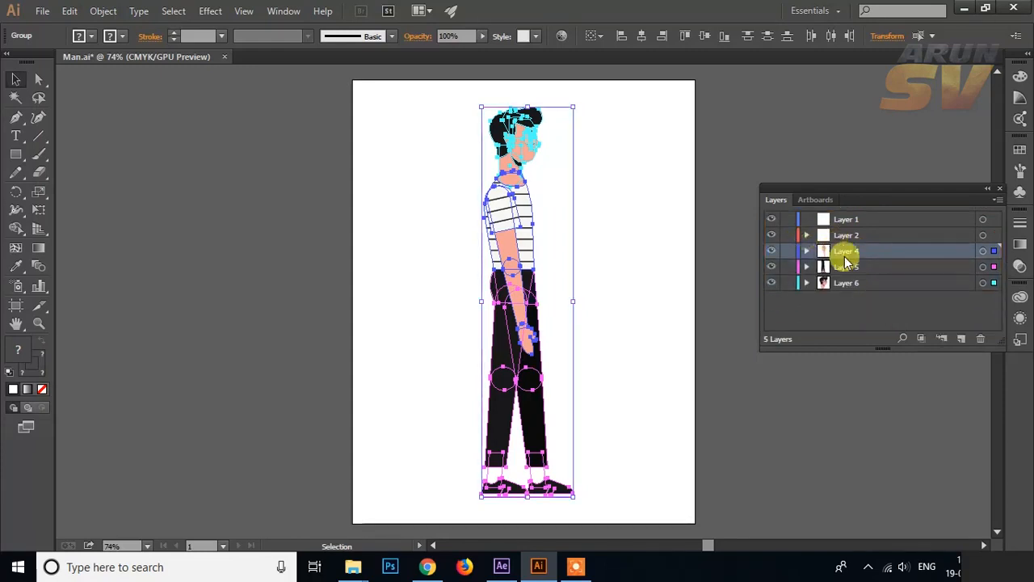
# Step: Delete the empty Layer 2 and Layer 1
pyautogui.click(849, 232)
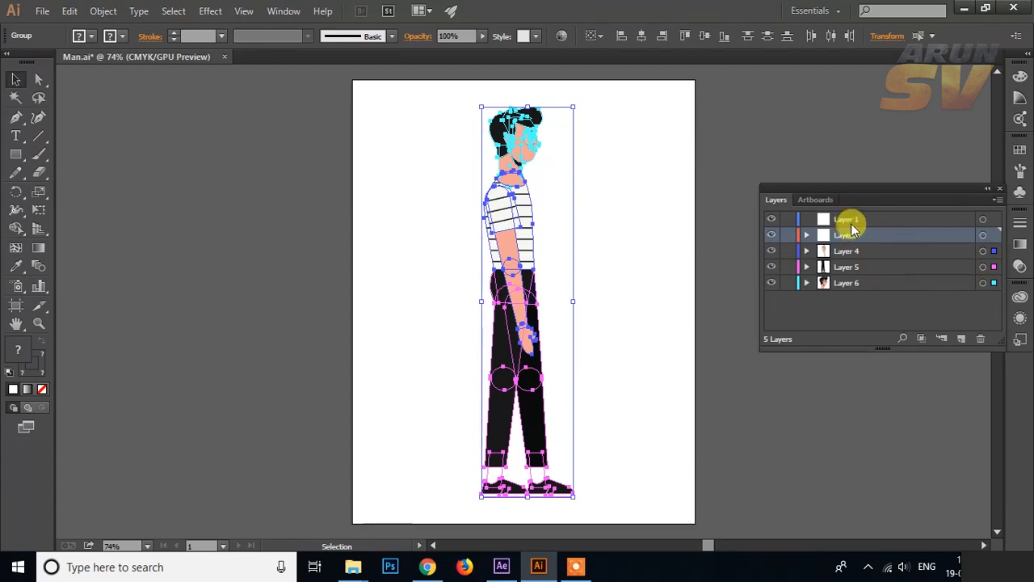
pyautogui.click(980, 338)
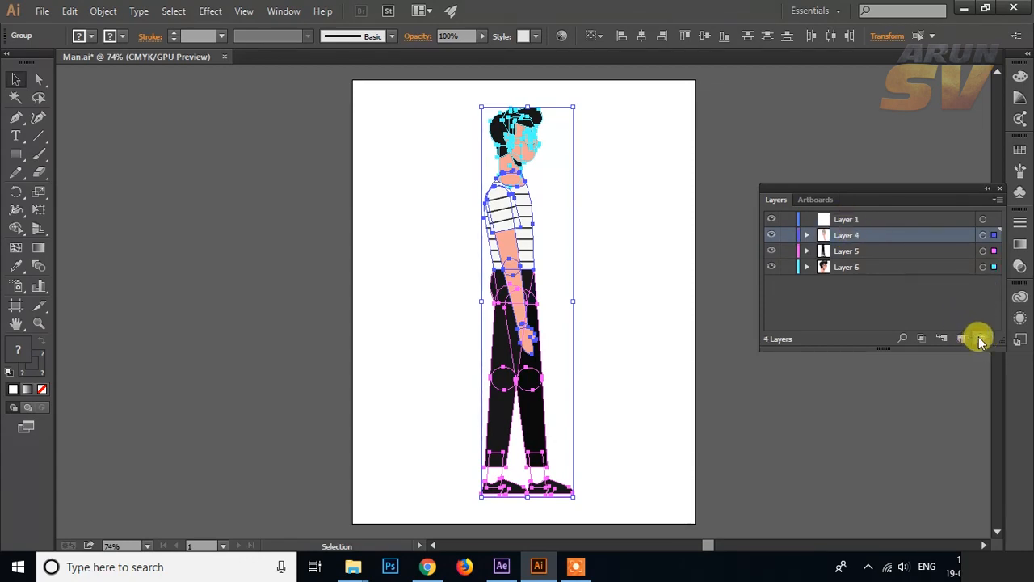
pyautogui.click(850, 225)
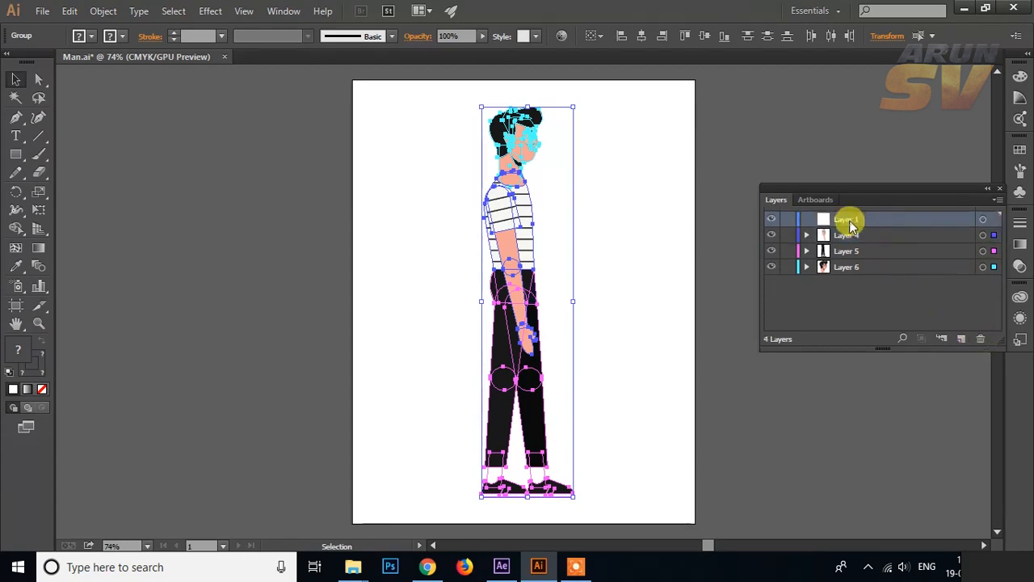
pyautogui.click(979, 340)
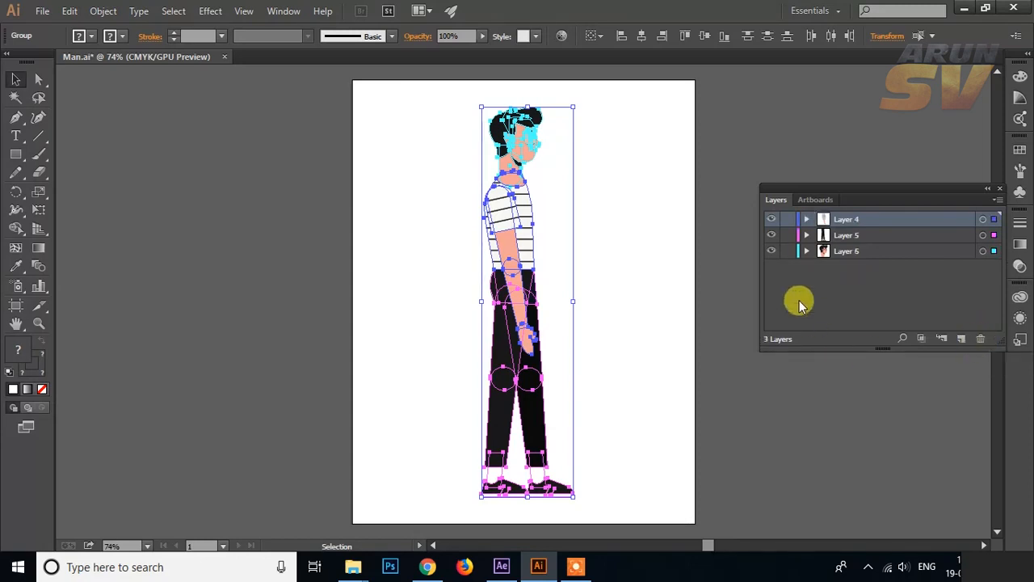
pyautogui.click(869, 308)
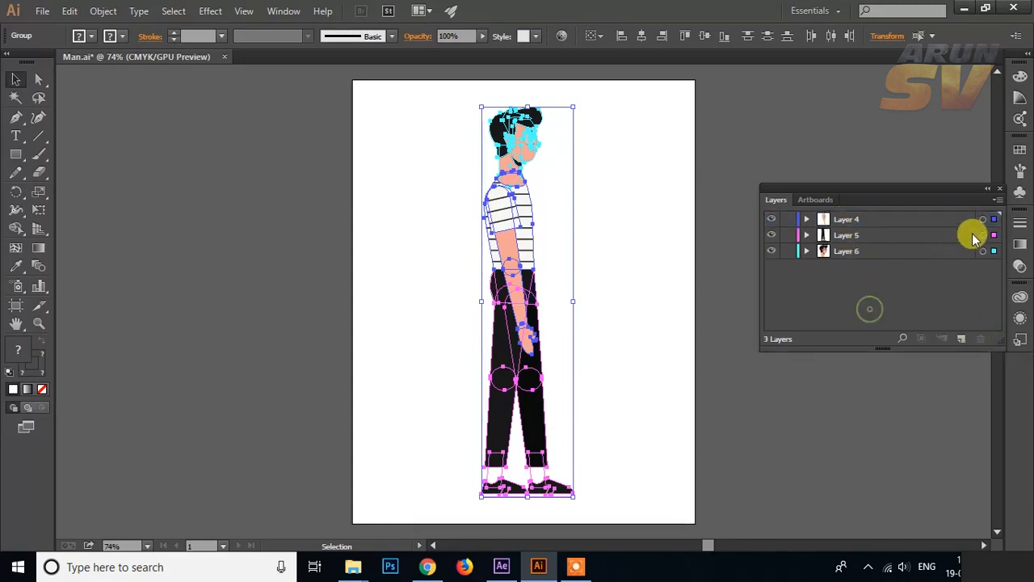
# Step: Move the Layer 4 torso and arm artwork aside to test its separation, and undo the move
pyautogui.click(981, 219)
pyautogui.click(499, 232)
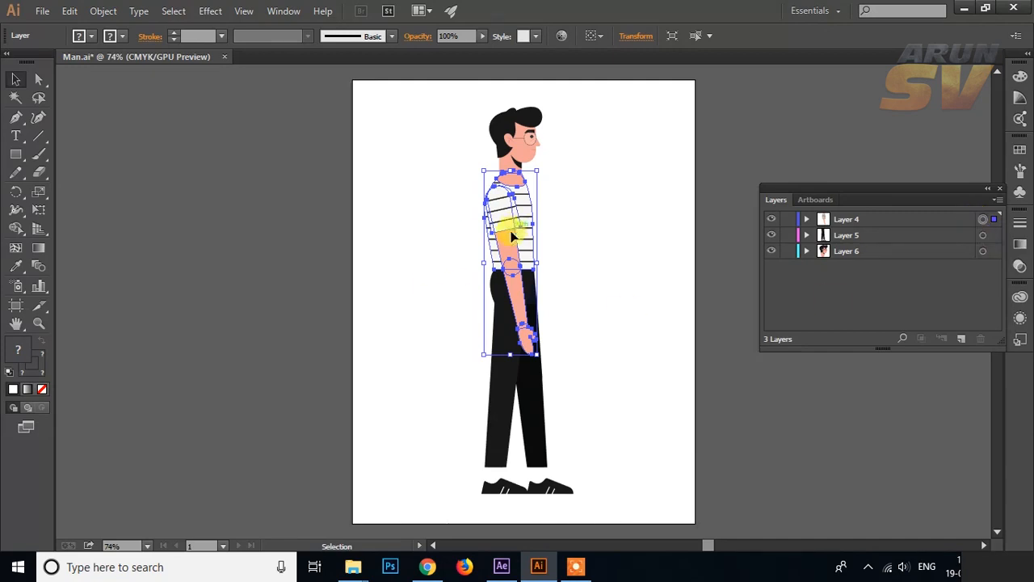
pyautogui.moveTo(511, 234); pyautogui.dragTo(622, 244)
pyautogui.hotkey('ctrl', 'z')
pyautogui.hotkey('ctrl', 'z')
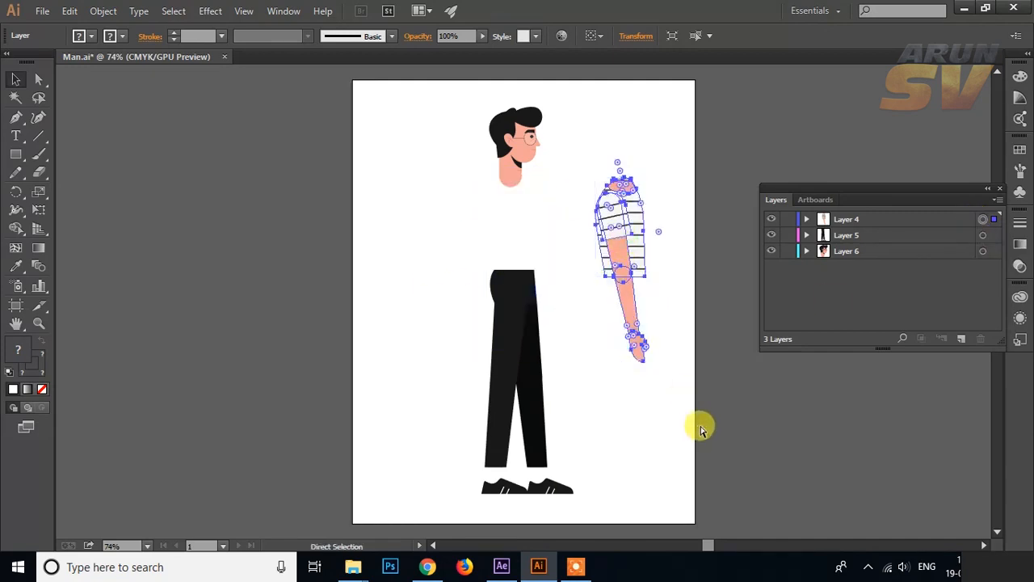
# Step: Check which body parts the layers hold by selecting the Layer 5 artwork and toggling layer visibility
pyautogui.click(844, 235)
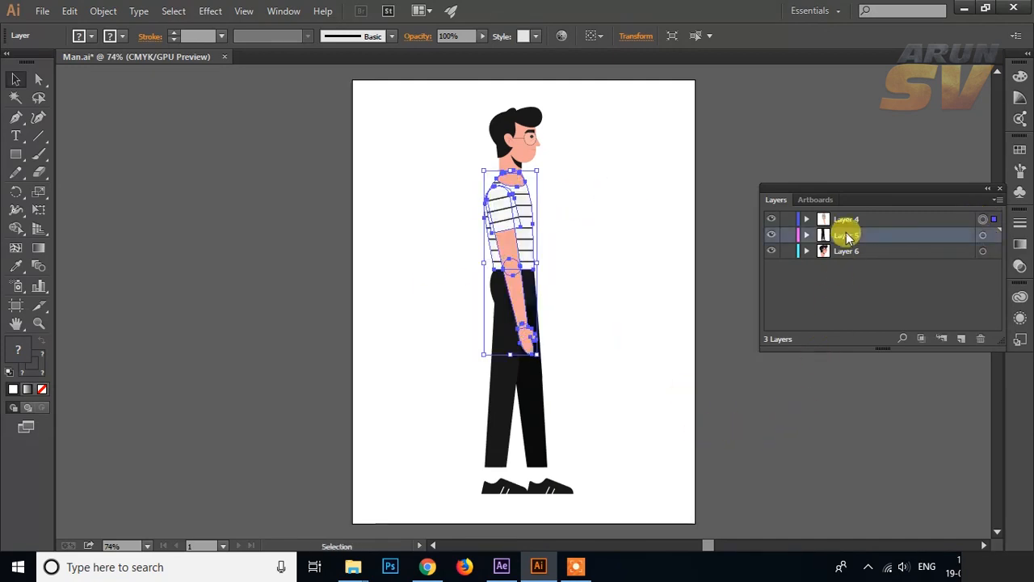
pyautogui.click(983, 235)
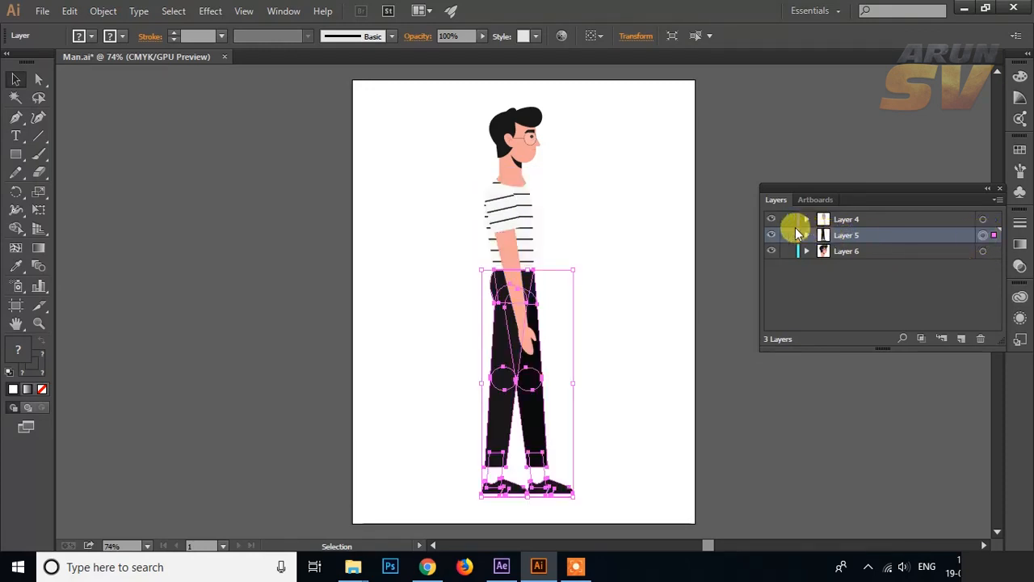
pyautogui.click(827, 280)
pyautogui.click(771, 235)
pyautogui.click(771, 235)
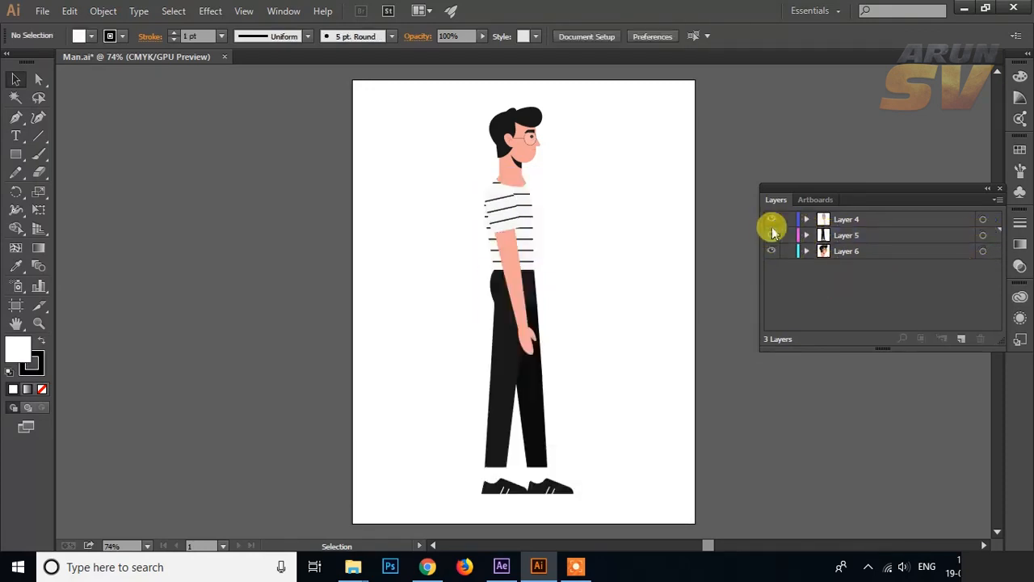
pyautogui.click(770, 219)
pyautogui.click(771, 219)
pyautogui.click(771, 251)
pyautogui.click(770, 251)
# Step: Release the torso and arm group inside Layer 4 to layers using the Sequence option
pyautogui.click(855, 219)
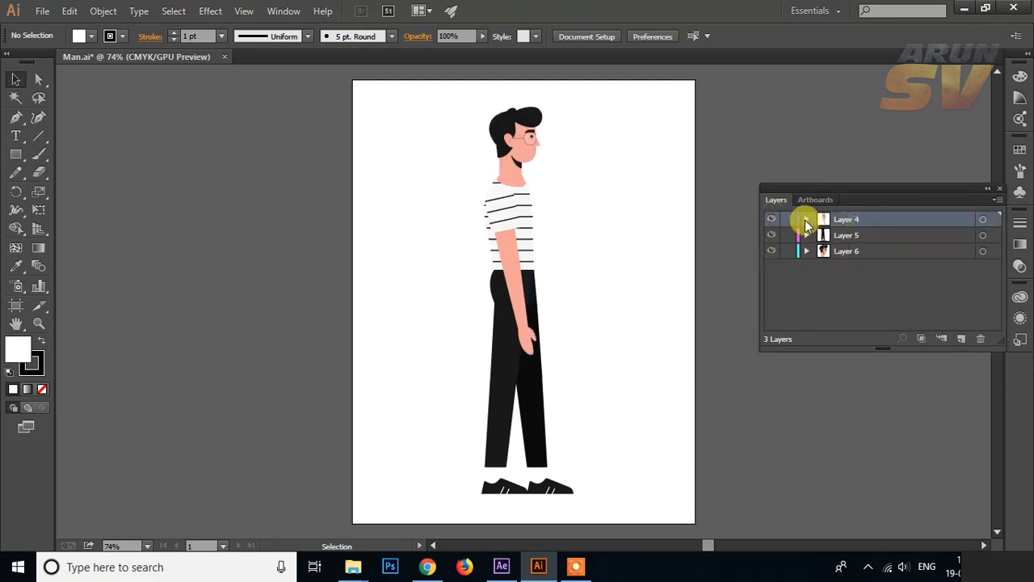
pyautogui.click(807, 219)
pyautogui.click(821, 235)
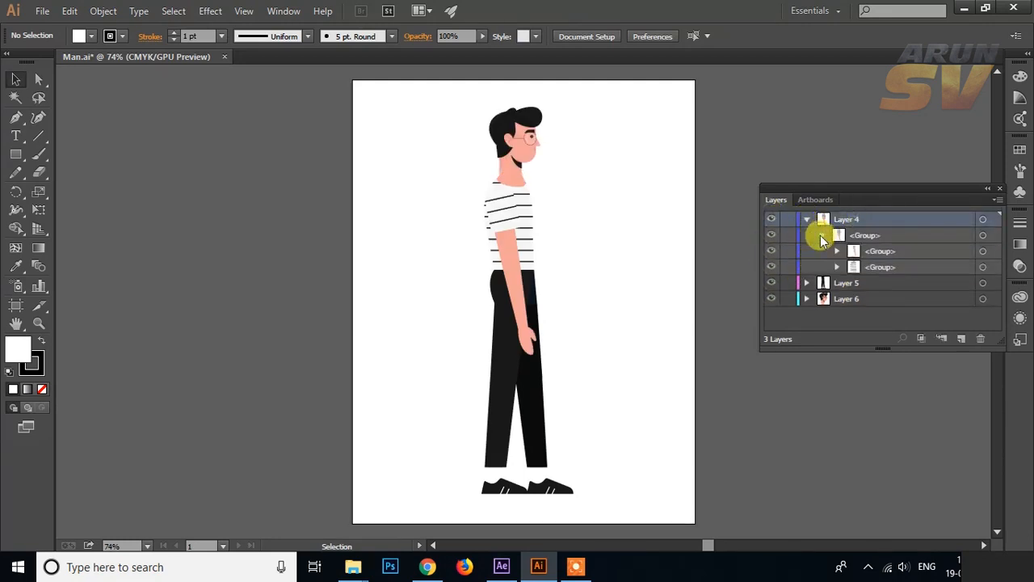
pyautogui.click(865, 237)
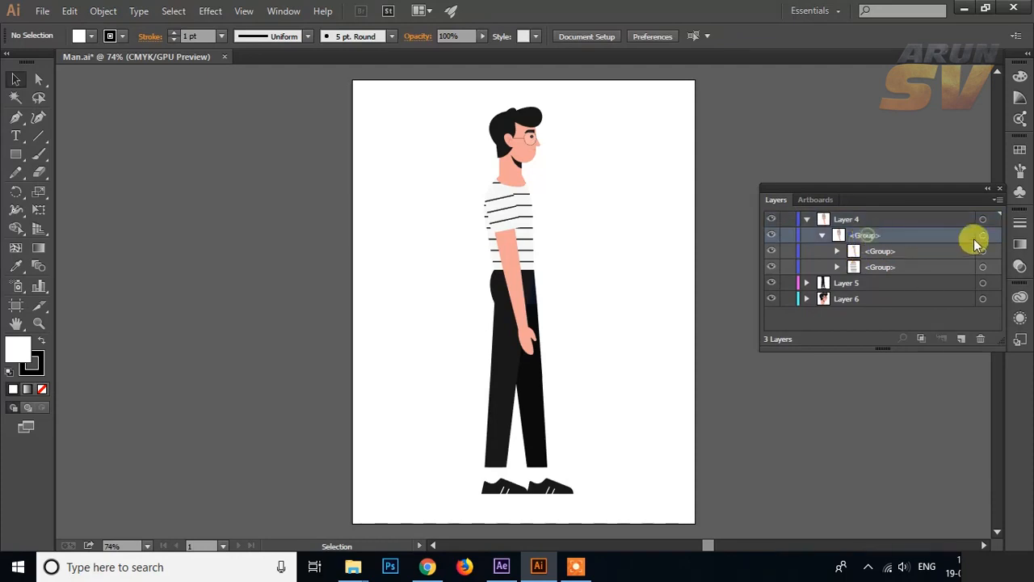
pyautogui.click(999, 201)
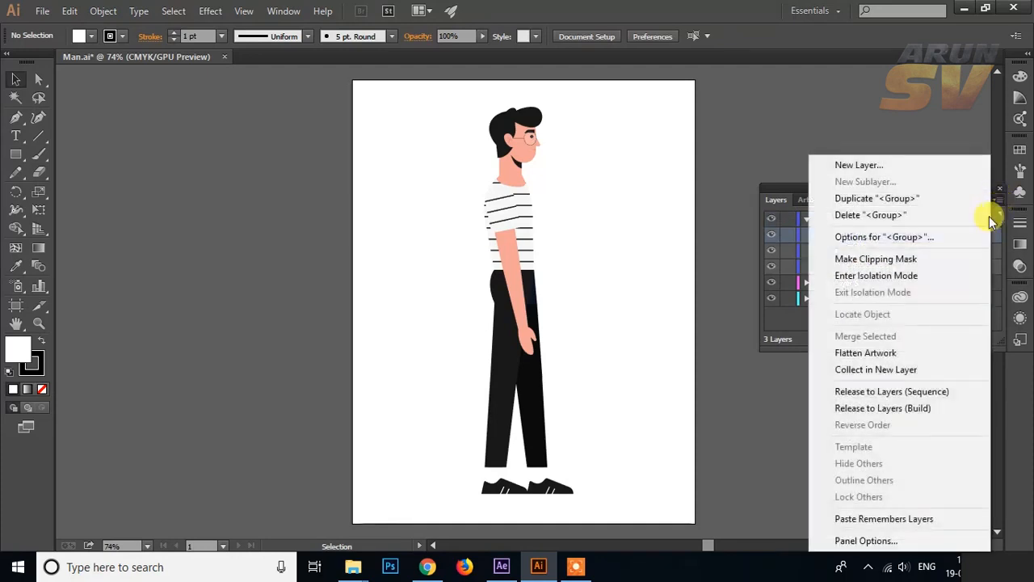
pyautogui.click(935, 394)
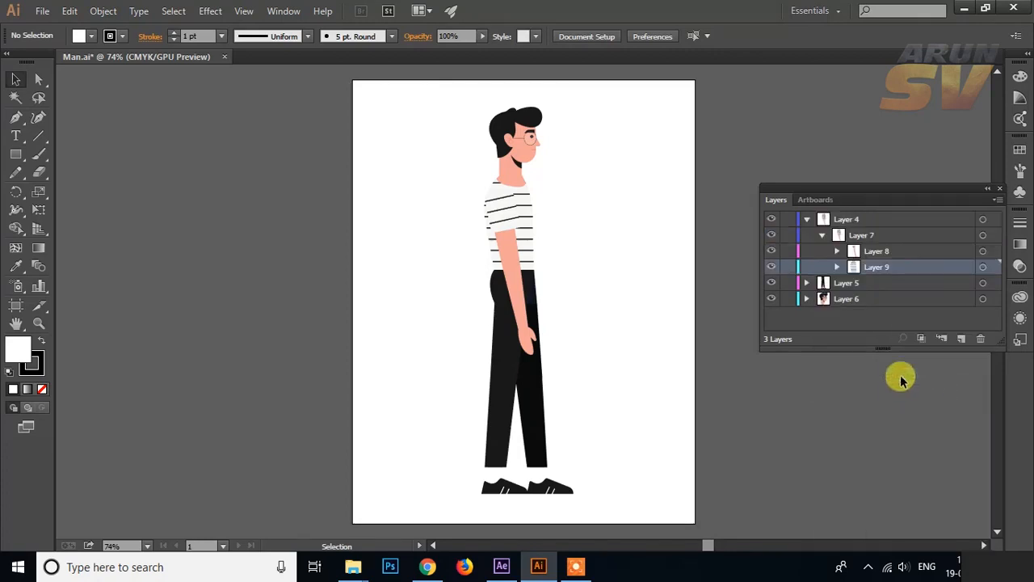
# Step: Move Layer 8 and Layer 9 out of Layer 4 to the top level, and delete the empty Layer 4
pyautogui.click(876, 254)
pyautogui.click(874, 269)
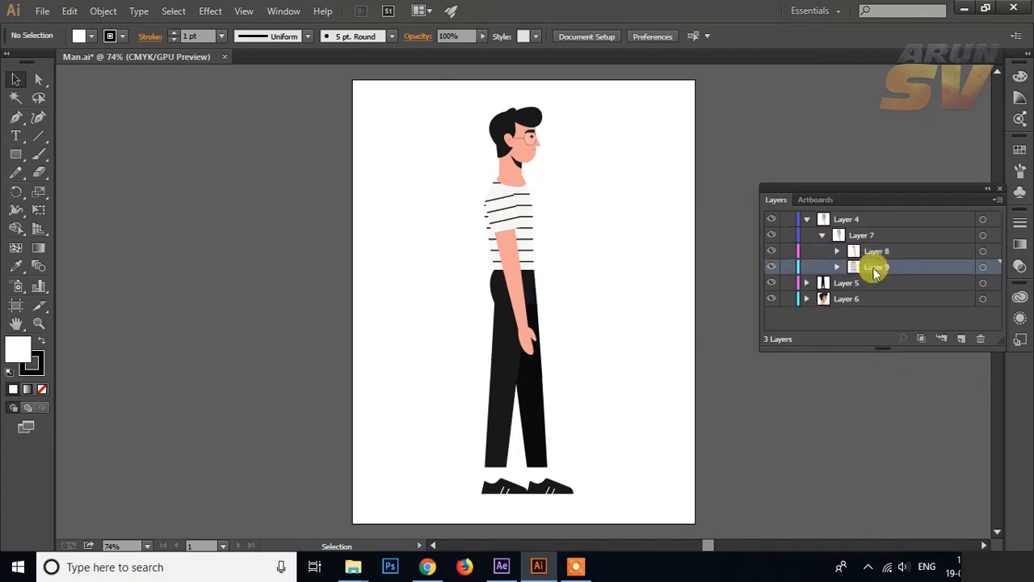
pyautogui.moveTo(821, 252)
pyautogui.mouseDown()
pyautogui.moveTo(873, 267)
pyautogui.moveTo(868, 312)
pyautogui.moveTo(837, 258)
pyautogui.mouseUp()
pyautogui.doubleClick(879, 271)
pyautogui.click(807, 219)
pyautogui.click(847, 220)
pyautogui.click(981, 338)
pyautogui.click(837, 256)
pyautogui.moveTo(867, 297); pyautogui.dragTo(842, 252)
pyautogui.moveTo(842, 252); pyautogui.dragTo(848, 212)
pyautogui.click(887, 310)
# Step: Release the leg and hip group inside Layer 5 to layers using the Sequence option
pyautogui.click(806, 251)
pyautogui.click(822, 266)
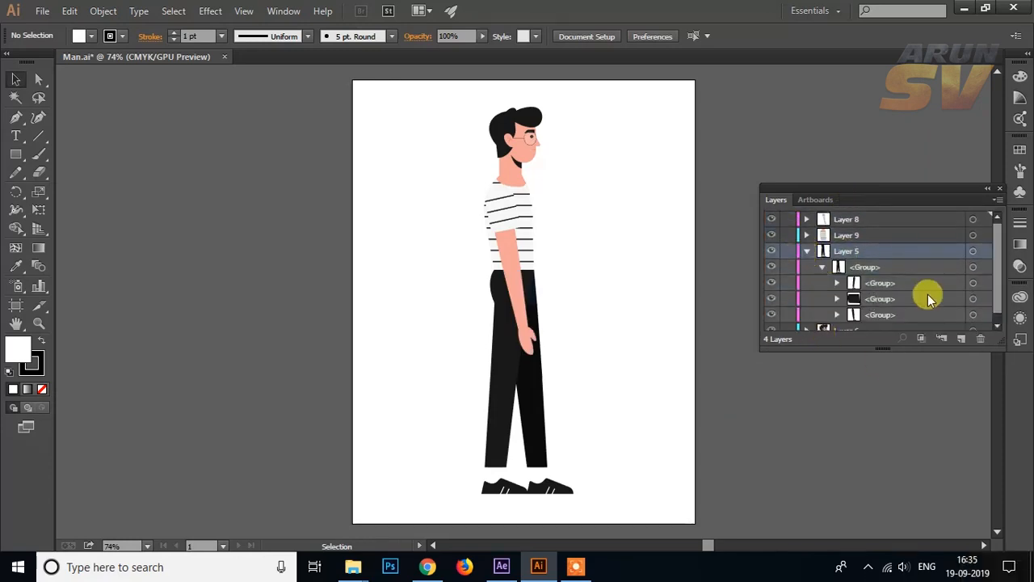
pyautogui.scroll(-1, 932, 296)
pyautogui.click(879, 276)
pyautogui.keyDown('shift'); pyautogui.click(879, 307); pyautogui.keyUp('shift')
pyautogui.moveTo(879, 305); pyautogui.dragTo(884, 249)
pyautogui.click(866, 260)
pyautogui.click(998, 199)
pyautogui.click(923, 392)
# Step: Move Layers 10, 11 and 12 out of Layer 5 to the top level, and delete the empty Layer 5
pyautogui.click(879, 275)
pyautogui.keyDown('shift'); pyautogui.click(879, 308); pyautogui.keyUp('shift')
pyautogui.moveTo(879, 307); pyautogui.dragTo(881, 236)
pyautogui.click(841, 292)
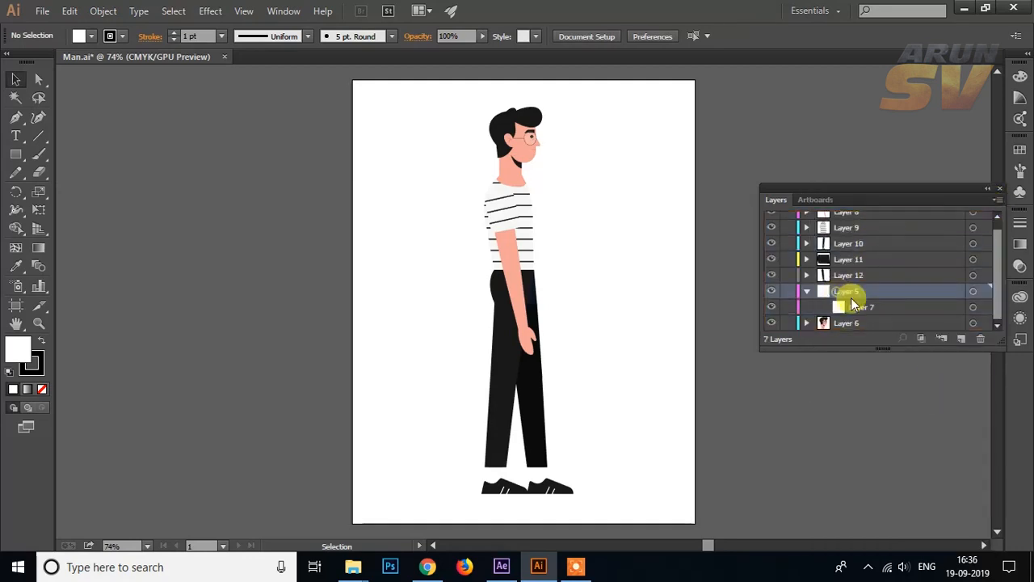
pyautogui.click(980, 339)
# Step: Release the leg group inside Layer 12 to layers using the Sequence option
pyautogui.click(842, 268)
pyautogui.click(771, 267)
pyautogui.click(771, 266)
pyautogui.click(772, 298)
pyautogui.click(771, 298)
pyautogui.click(772, 283)
pyautogui.click(772, 283)
pyautogui.click(806, 283)
pyautogui.click(860, 299)
pyautogui.click(821, 299)
pyautogui.scroll(-1, 869, 273)
pyautogui.click(998, 199)
pyautogui.click(889, 393)
# Step: Move Layers 13 and 14 out of Layer 12 to the top level, and delete the empty Layer 12
pyautogui.moveTo(878, 286); pyautogui.dragTo(872, 252)
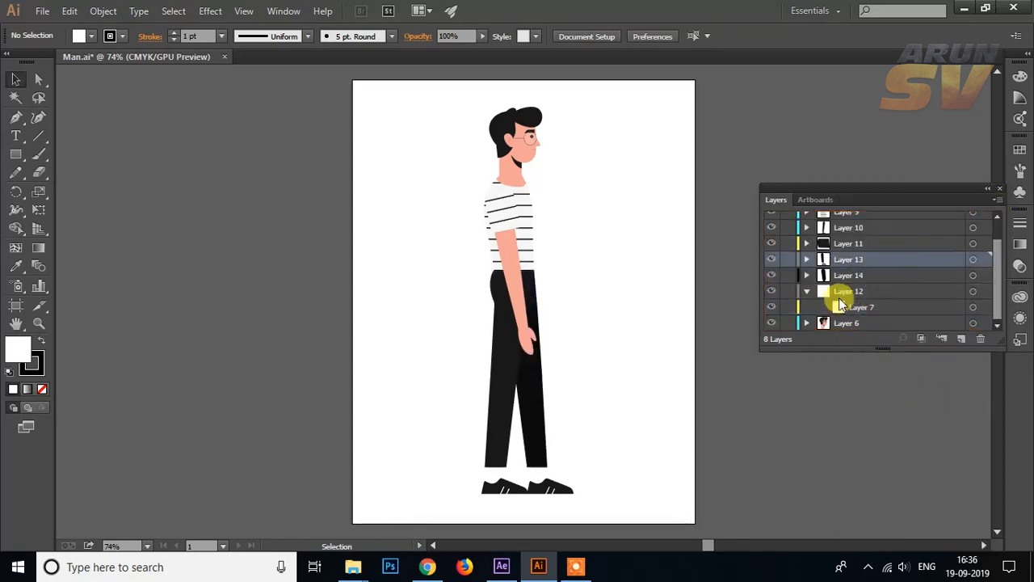
pyautogui.click(847, 291)
pyautogui.click(980, 338)
# Step: Release the lower leg and shoe group inside Layer 13 to layers using the Sequence option
pyautogui.click(846, 283)
pyautogui.click(806, 283)
pyautogui.click(822, 299)
pyautogui.scroll(-1, 870, 283)
pyautogui.click(873, 280)
pyautogui.click(997, 199)
pyautogui.click(960, 392)
# Step: Move Layers 15 and 16 out of Layer 13 to the top level, and delete the empty Layer 13
pyautogui.moveTo(873, 272); pyautogui.dragTo(870, 234)
pyautogui.click(847, 291)
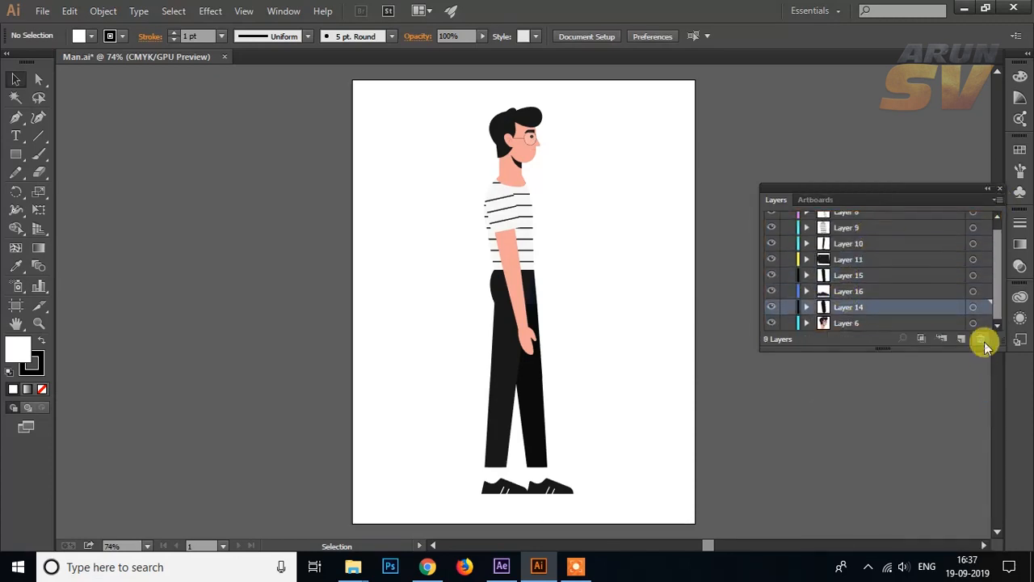
pyautogui.click(980, 339)
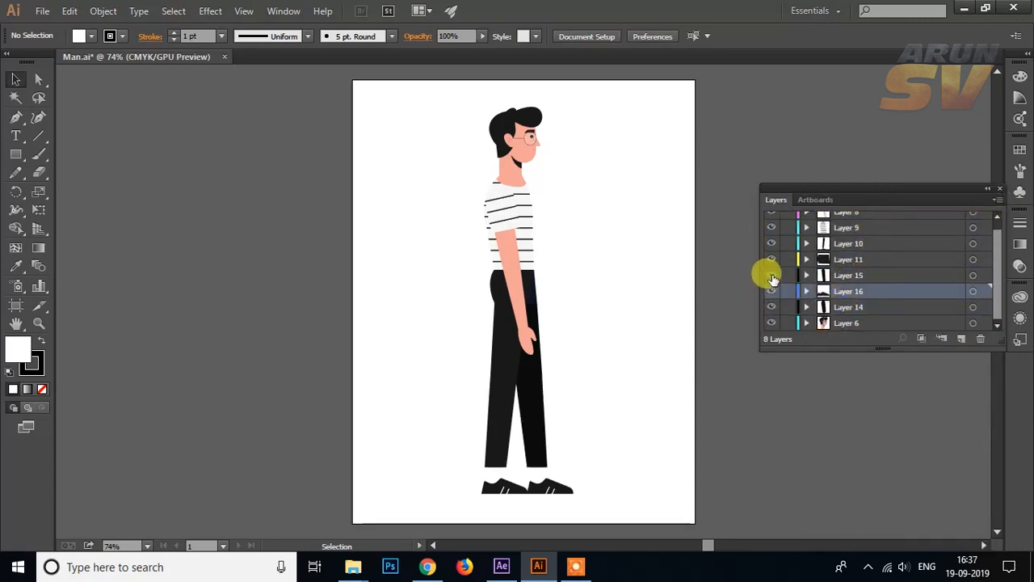
# Step: Release the other leg's group inside Layer 10 to layers using the Sequence option
pyautogui.click(861, 277)
pyautogui.click(850, 306)
pyautogui.click(771, 306)
pyautogui.click(772, 306)
pyautogui.click(845, 261)
pyautogui.click(845, 244)
pyautogui.click(806, 244)
pyautogui.click(866, 259)
pyautogui.click(997, 199)
pyautogui.click(910, 391)
# Step: Move the two released leg layers out of Layer 10 to the top level, and delete the empty Layer 10
pyautogui.click(881, 275)
pyautogui.keyDown('shift'); pyautogui.click(879, 289); pyautogui.keyUp('shift')
pyautogui.moveTo(879, 287); pyautogui.dragTo(861, 236)
pyautogui.click(861, 274)
pyautogui.click(980, 339)
# Step: Release that leg's remaining lower leg and shoe group to layers using the Sequence option
pyautogui.click(847, 244)
pyautogui.click(807, 244)
pyautogui.click(823, 259)
pyautogui.click(872, 260)
pyautogui.click(998, 200)
pyautogui.click(945, 391)
# Step: Move Layers 17 and 18 to the top level, and delete their empty parent layer
pyautogui.click(895, 275)
pyautogui.keyDown('shift'); pyautogui.click(888, 290); pyautogui.keyUp('shift')
pyautogui.moveTo(888, 288); pyautogui.dragTo(880, 236)
pyautogui.click(851, 275)
pyautogui.click(980, 339)
# Step: Release the arm group inside Layer 8 to layers using the Sequence option
pyautogui.scroll(1, 858, 251)
pyautogui.click(857, 250)
pyautogui.click(849, 220)
pyautogui.click(806, 220)
pyautogui.click(822, 236)
pyautogui.click(875, 237)
pyautogui.click(999, 189)
pyautogui.press('F7')
pyautogui.click(877, 245)
pyautogui.click(875, 238)
pyautogui.click(997, 199)
pyautogui.click(945, 391)
# Step: Move Layers 19 and 20 out of Layer 8 to the top level, and delete the empty Layer 8
pyautogui.keyDown('shift'); pyautogui.click(890, 252); pyautogui.keyUp('shift')
pyautogui.moveTo(889, 252); pyautogui.dragTo(899, 212)
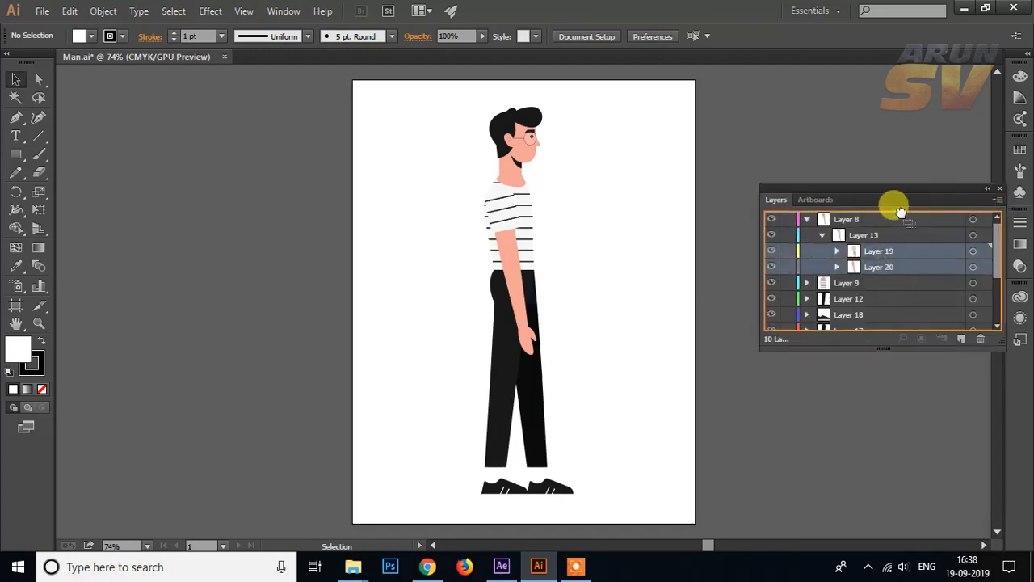
pyautogui.click(905, 252)
pyautogui.click(980, 340)
pyautogui.click(772, 219)
pyautogui.click(773, 221)
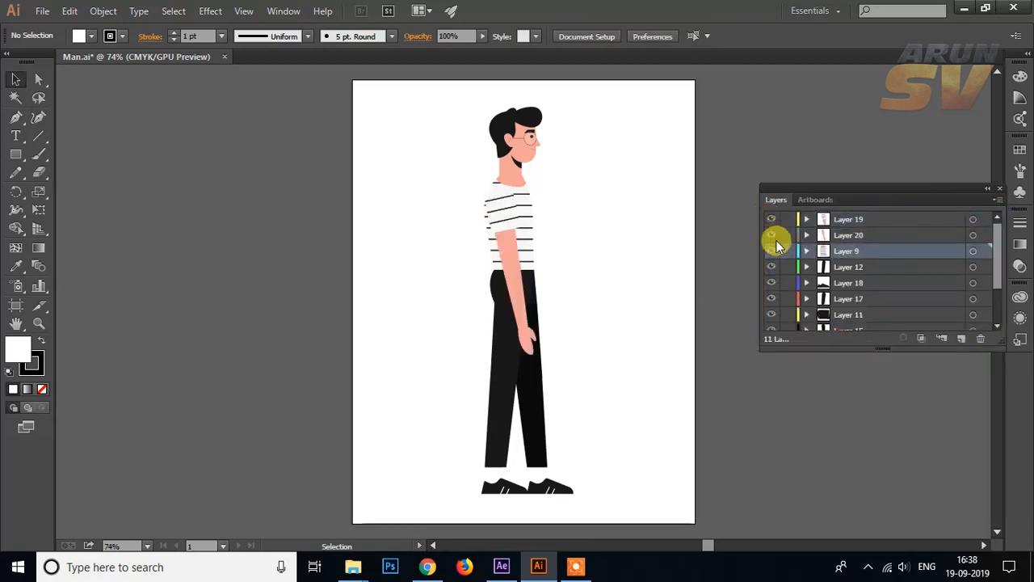
# Step: Release the forearm and hand group inside Layer 20 to layers
pyautogui.click(817, 237)
pyautogui.click(806, 236)
pyautogui.click(876, 251)
pyautogui.click(997, 199)
pyautogui.click(945, 391)
# Step: Move Layers 21 and 22 out of Layer 20 to the top level, and delete the empty Layer 20
pyautogui.click(877, 268)
pyautogui.keyDown('shift'); pyautogui.click(876, 282); pyautogui.keyUp('shift')
pyautogui.moveTo(877, 282); pyautogui.dragTo(879, 227)
pyautogui.click(849, 268)
pyautogui.click(981, 339)
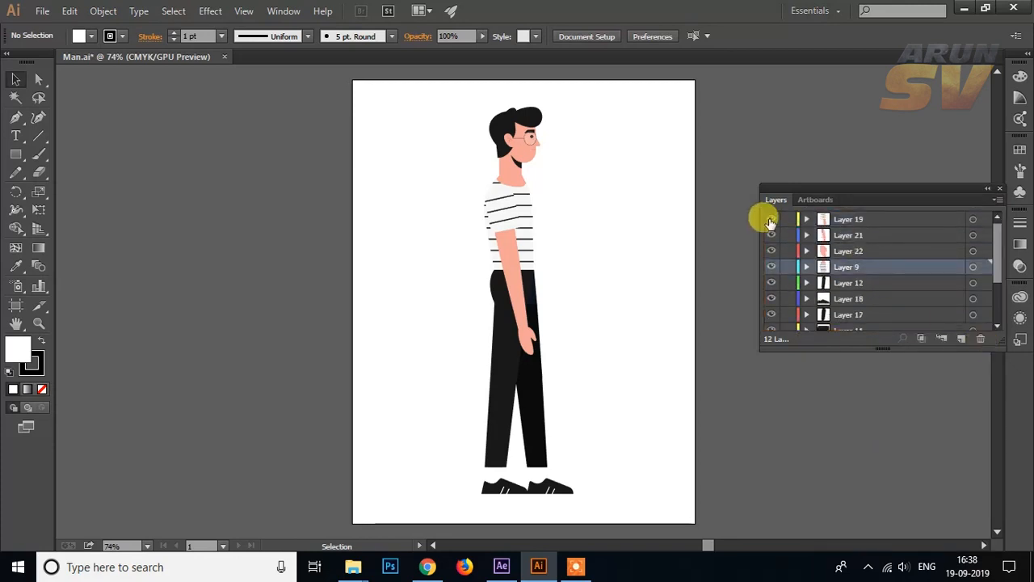
# Step: Toggle the visibility of the top-level layers one by one to check which body part each one holds
pyautogui.click(771, 250)
pyautogui.click(771, 251)
pyautogui.click(771, 283)
pyautogui.click(771, 283)
pyautogui.click(771, 314)
pyautogui.click(771, 315)
pyautogui.scroll(-1, 855, 284)
pyautogui.click(772, 298)
pyautogui.click(771, 298)
pyautogui.click(771, 314)
pyautogui.click(771, 314)
pyautogui.scroll(-1, 772, 316)
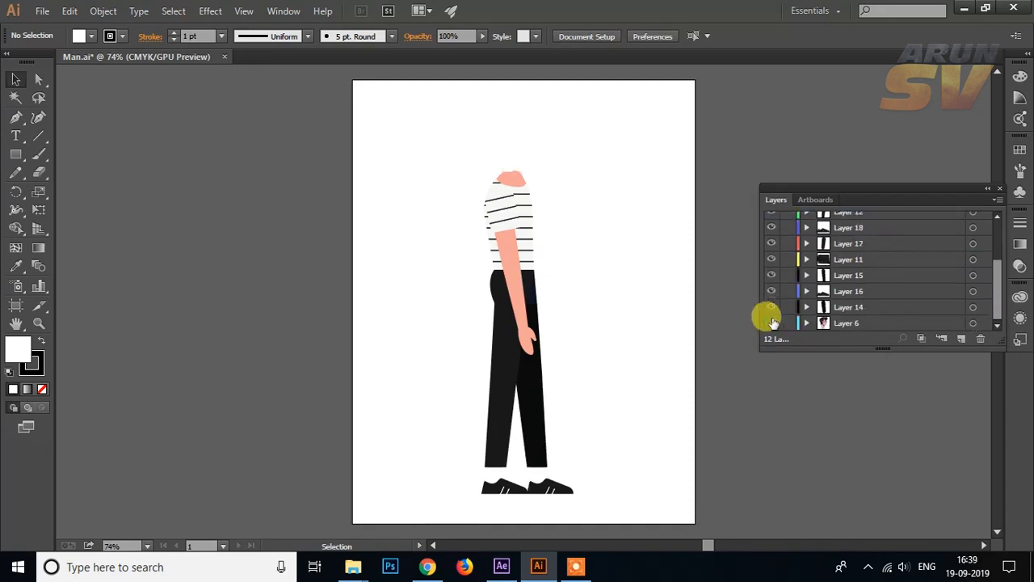
pyautogui.scroll(2, 887, 252)
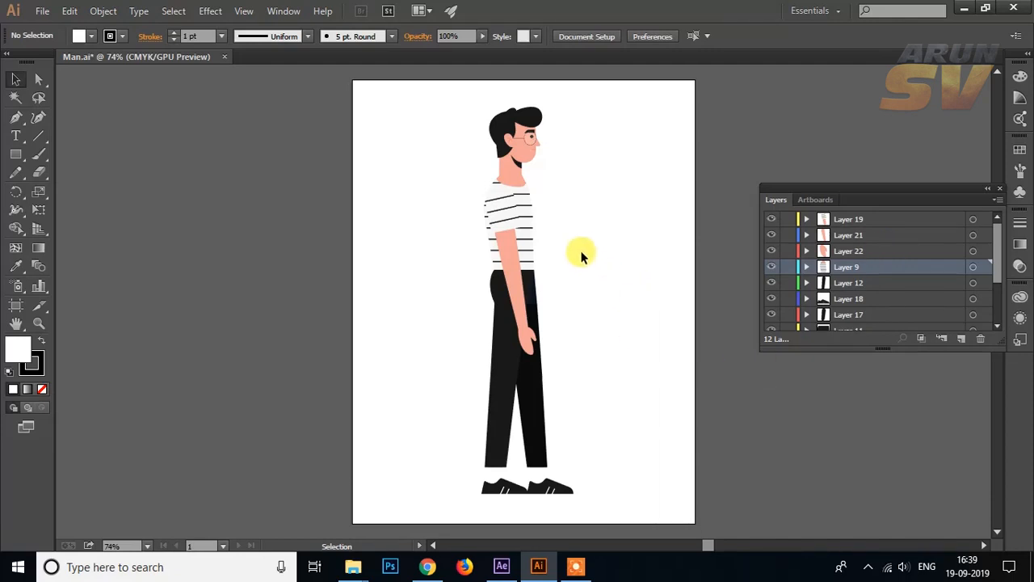
pyautogui.click(775, 218)
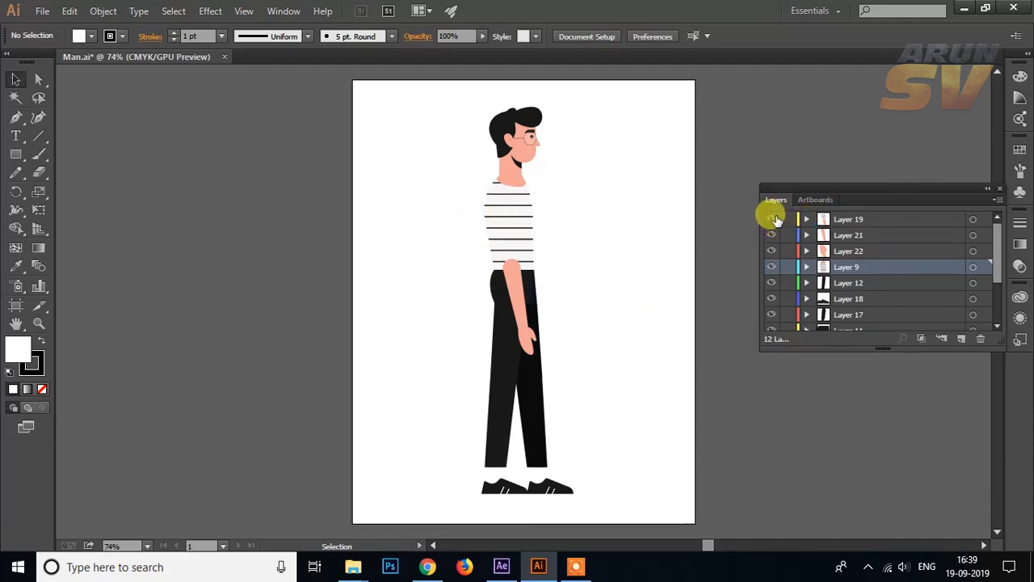
pyautogui.click(775, 219)
pyautogui.click(773, 235)
pyautogui.click(773, 235)
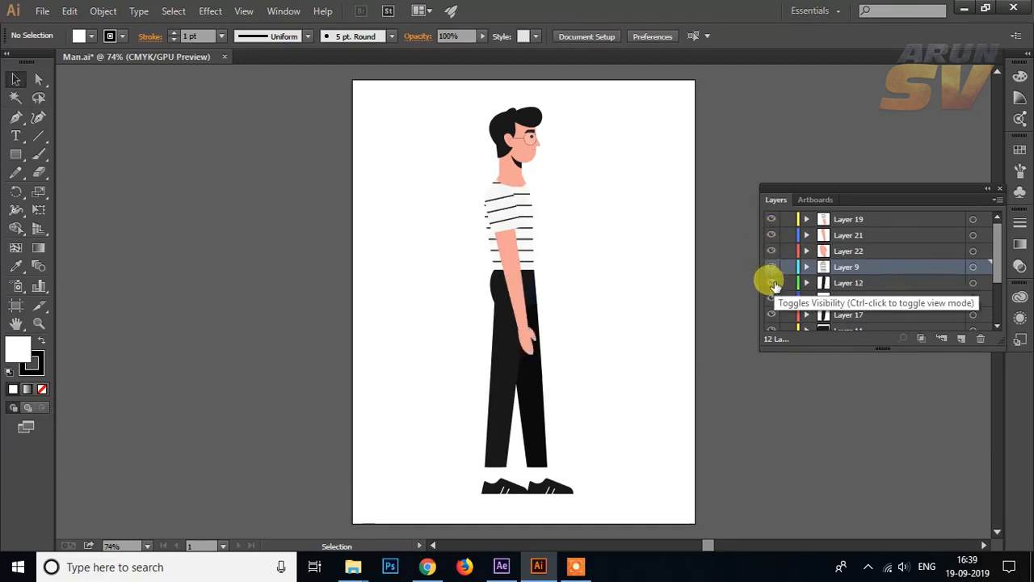
pyautogui.click(771, 283)
pyautogui.click(771, 284)
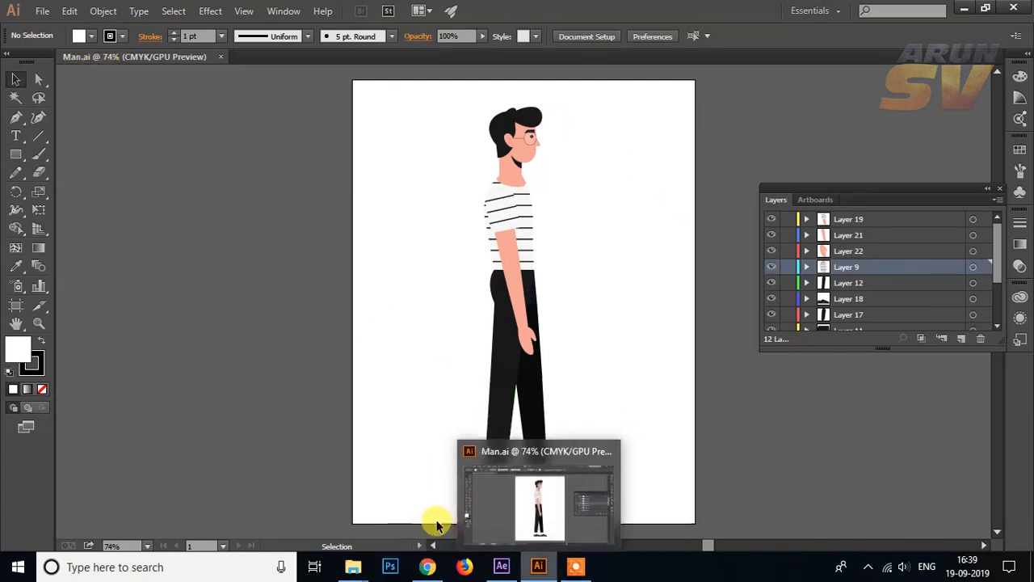
# Step: Select Man.ai in the 2d Walk Cycle folder and place the After Effects window alongside the folder
pyautogui.moveTo(356, 570)
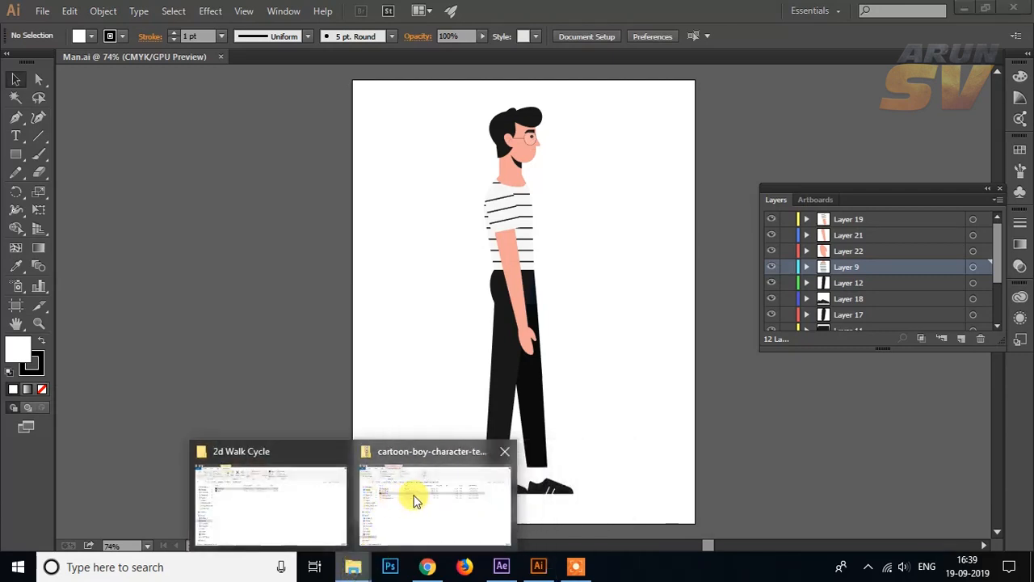
pyautogui.moveTo(415, 492)
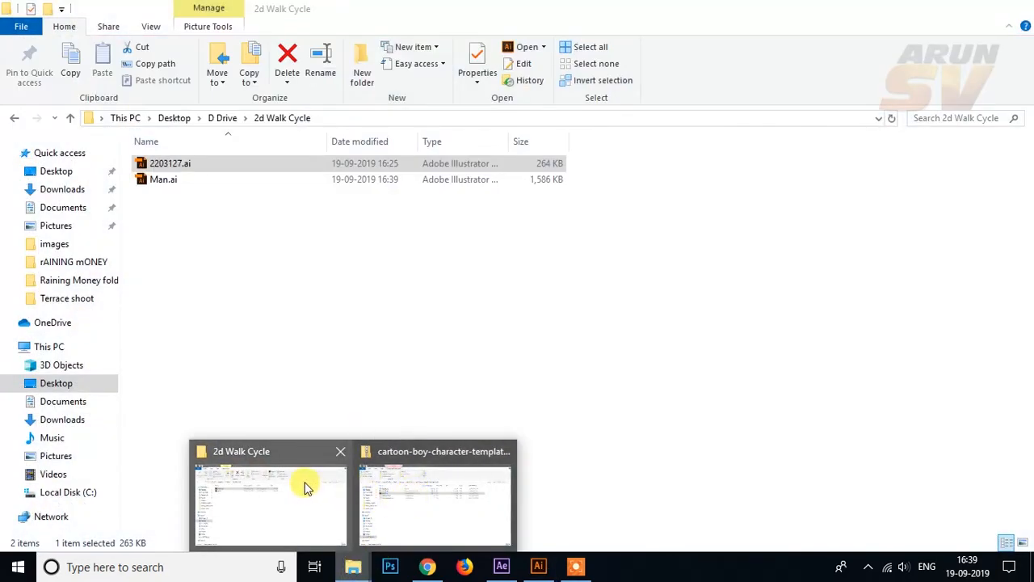
pyautogui.click(307, 485)
pyautogui.click(170, 186)
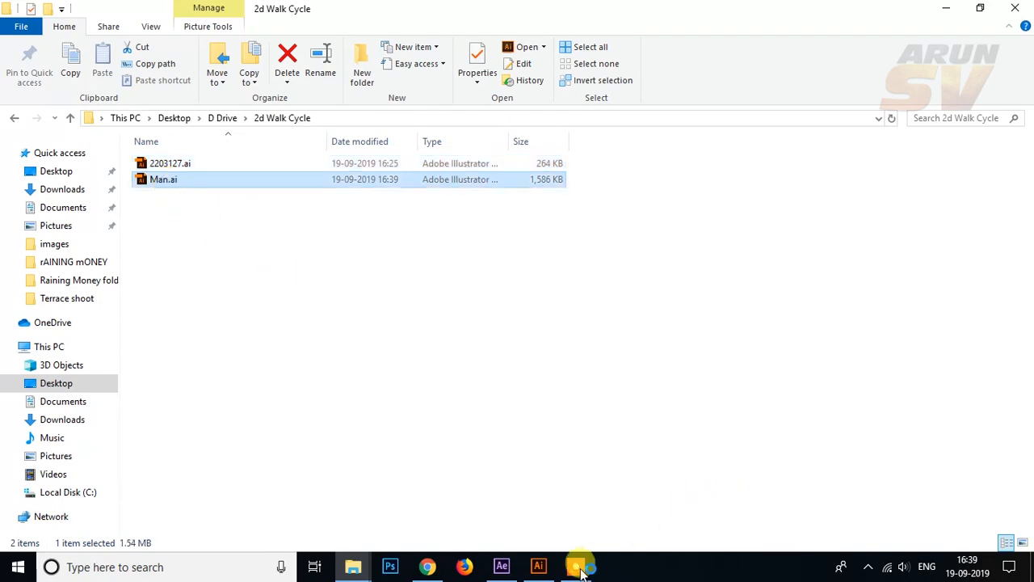
pyautogui.click(502, 566)
pyautogui.click(575, 278)
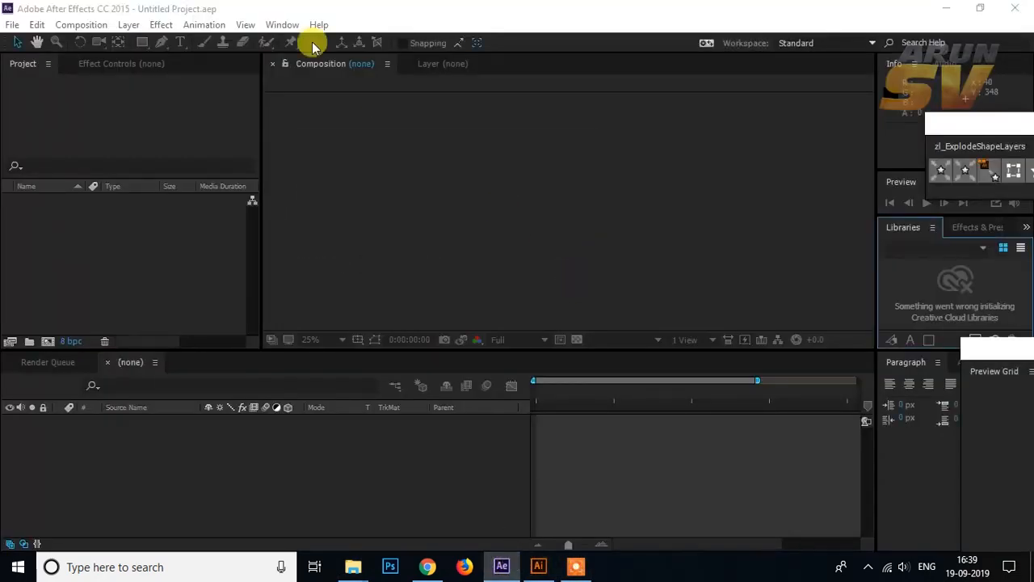
pyautogui.moveTo(452, 10); pyautogui.dragTo(563, 50)
# Step: Import Man.ai into the After Effects project as a Composition with Layer Size footage dimensions
pyautogui.moveTo(163, 179); pyautogui.dragTo(429, 299)
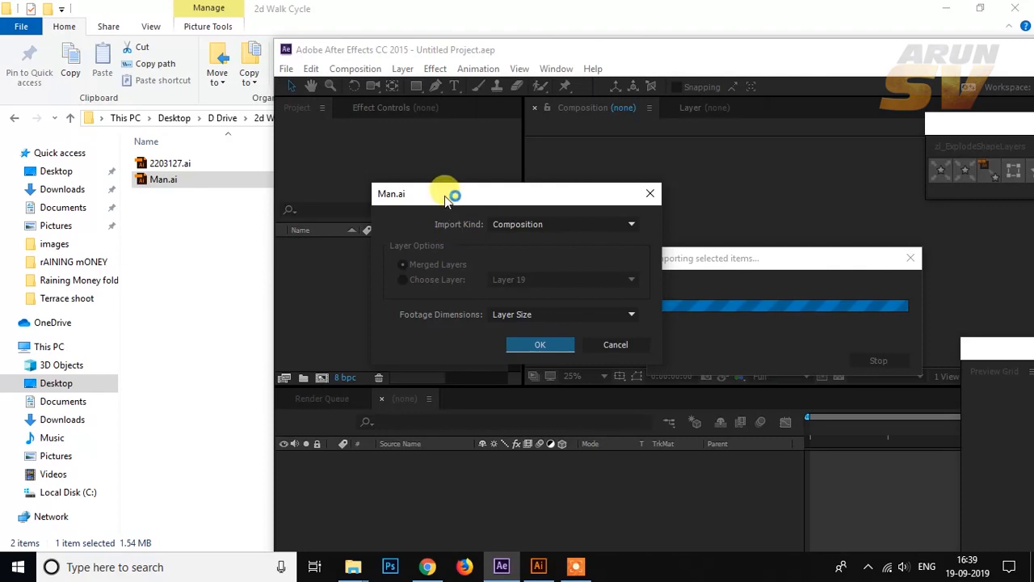
pyautogui.click(516, 224)
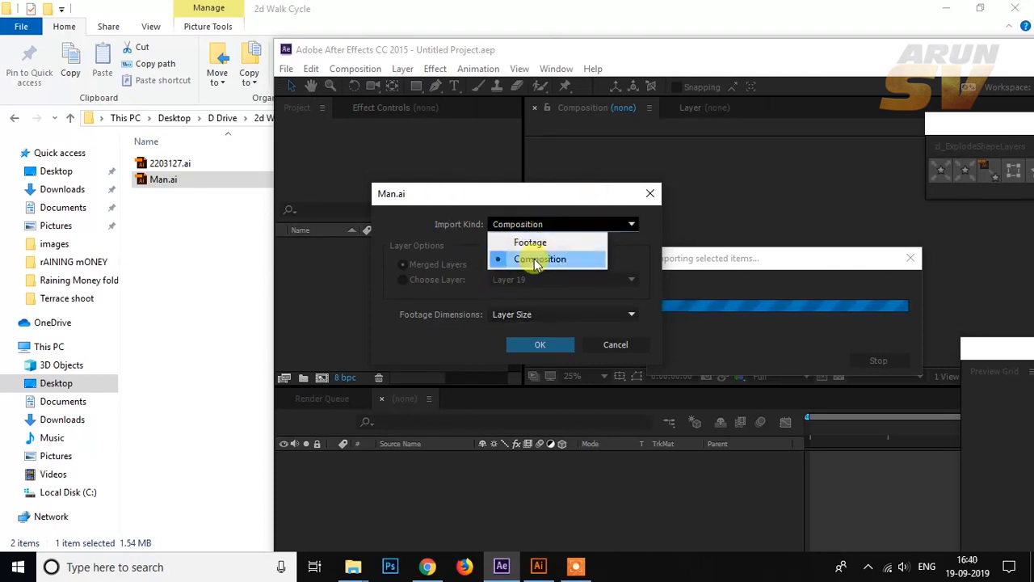
pyautogui.click(537, 260)
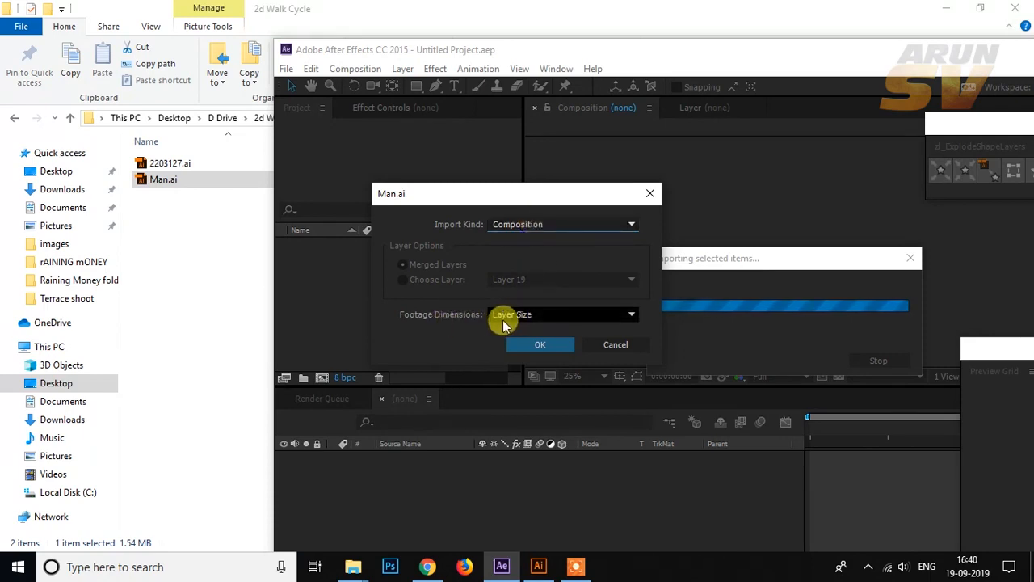
pyautogui.click(540, 344)
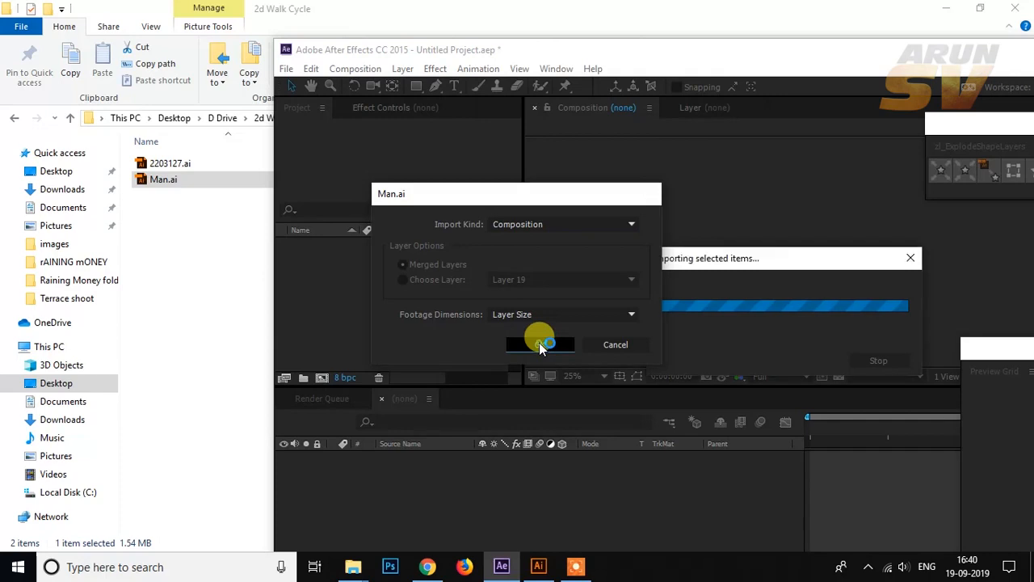
# Step: Open the Man composition in the maximized window and enlarge the timeline to show all its layers
pyautogui.doubleClick(738, 49)
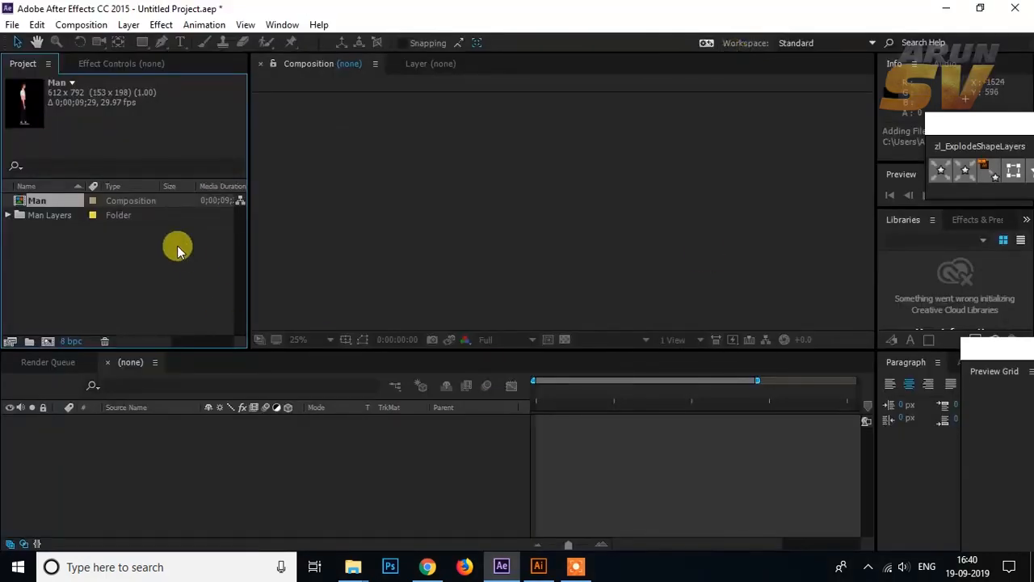
pyautogui.doubleClick(59, 201)
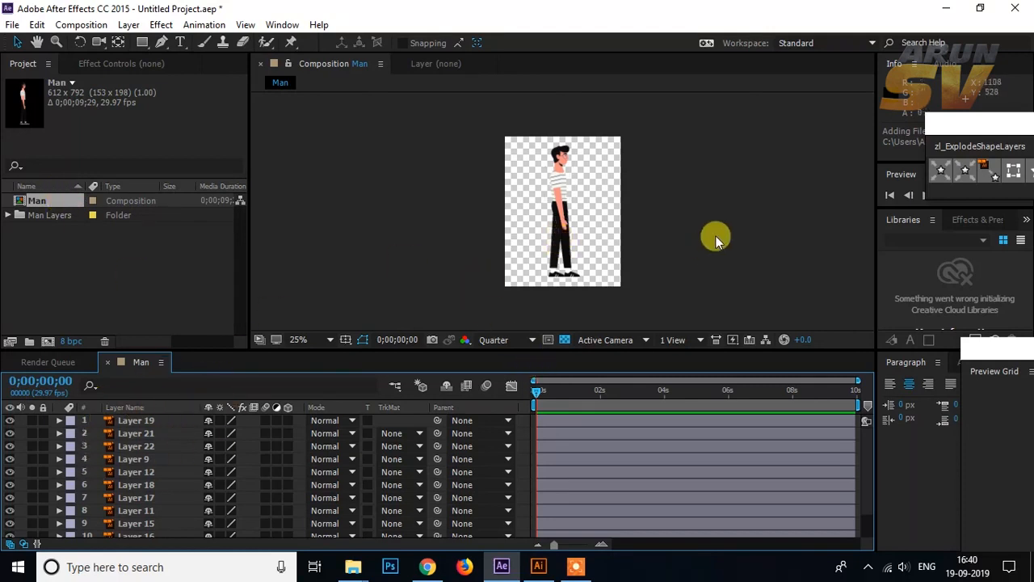
pyautogui.scroll(1, 711, 238)
pyautogui.scroll(-1, 711, 239)
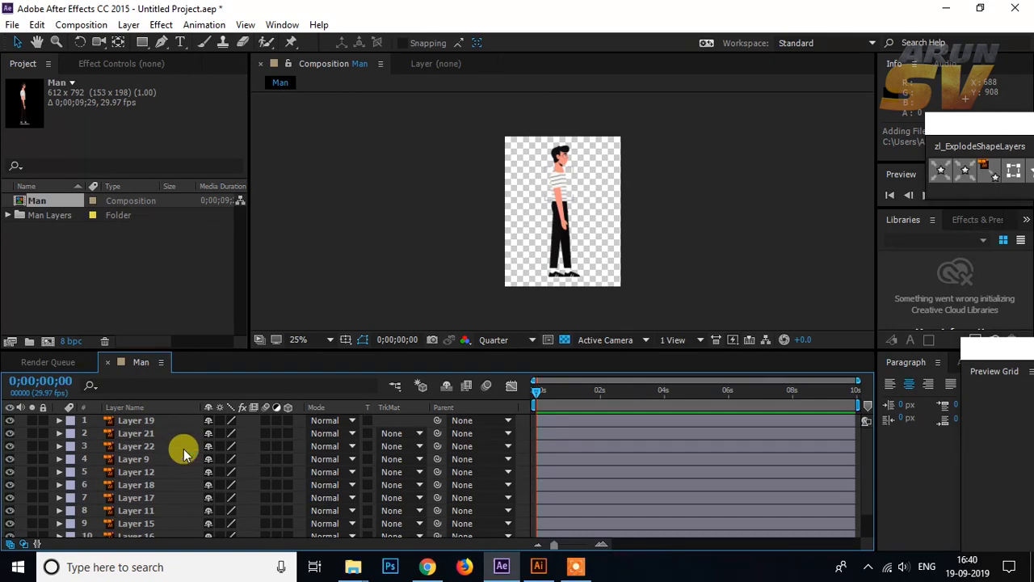
pyautogui.scroll(-1, 167, 449)
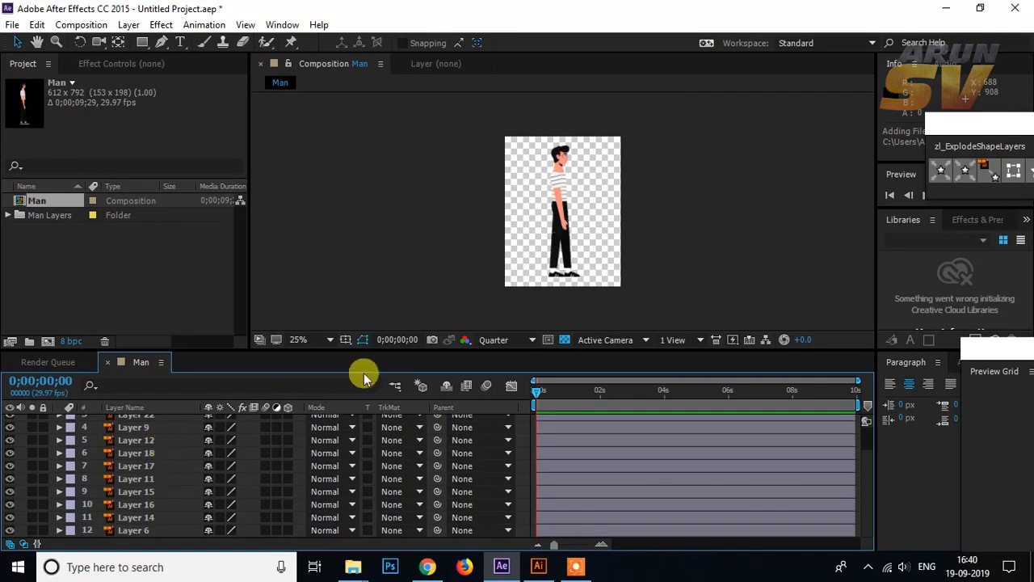
pyautogui.moveTo(370, 353); pyautogui.dragTo(394, 281)
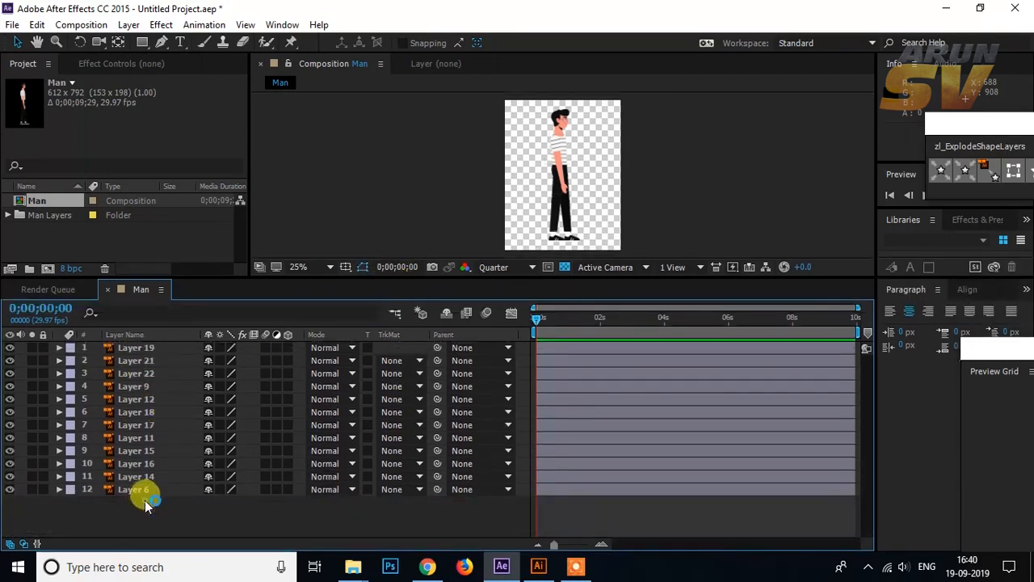
# Step: Set the Man composition's preset to HDTV 1080 25
pyautogui.click(80, 24)
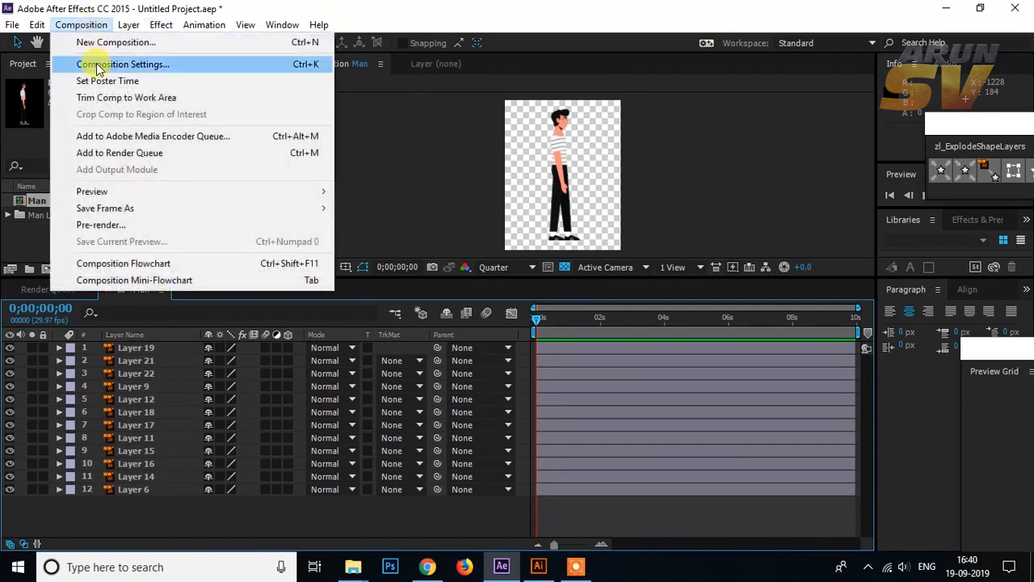
pyautogui.click(92, 64)
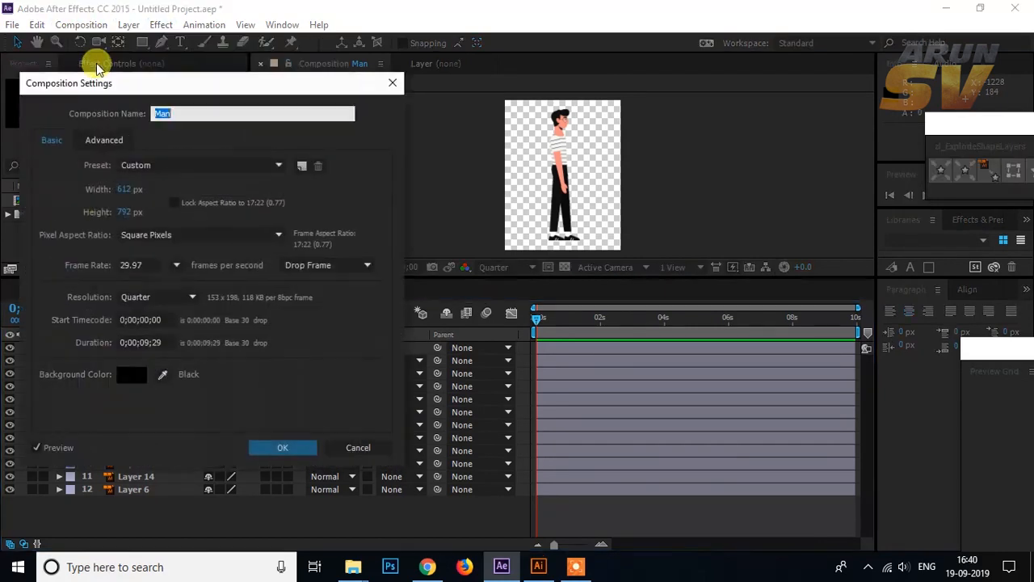
pyautogui.click(147, 166)
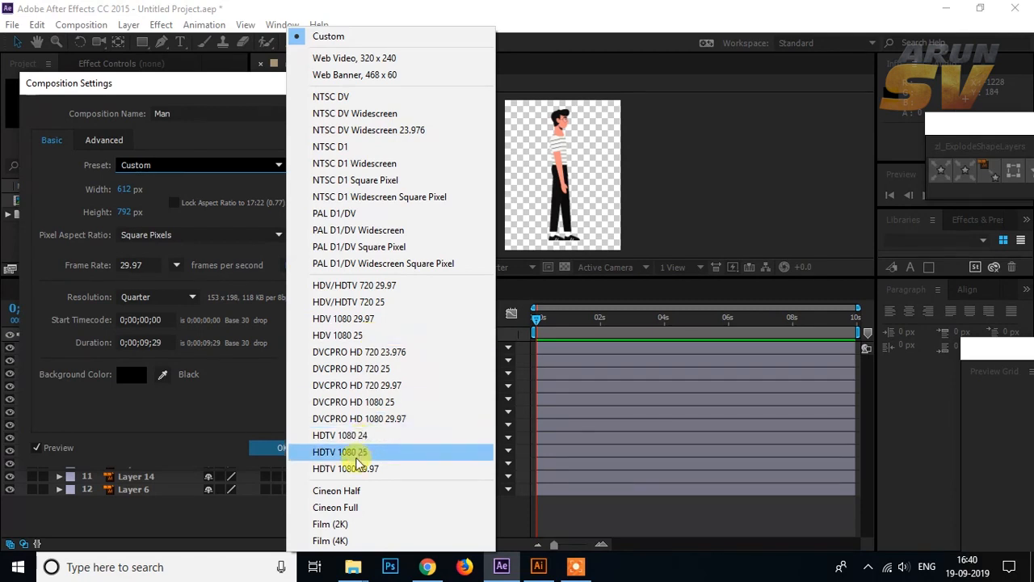
pyautogui.click(361, 453)
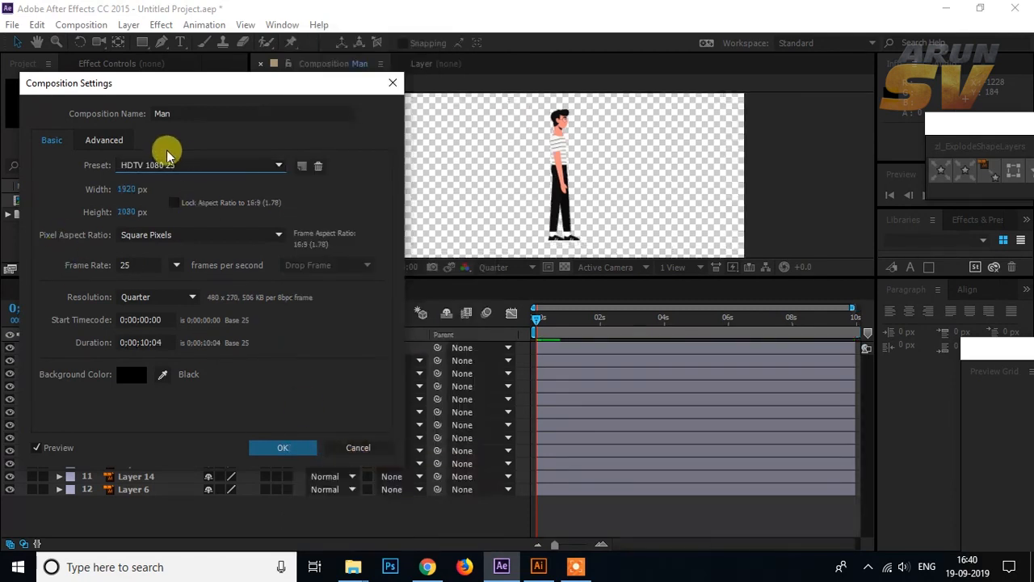
pyautogui.click(289, 449)
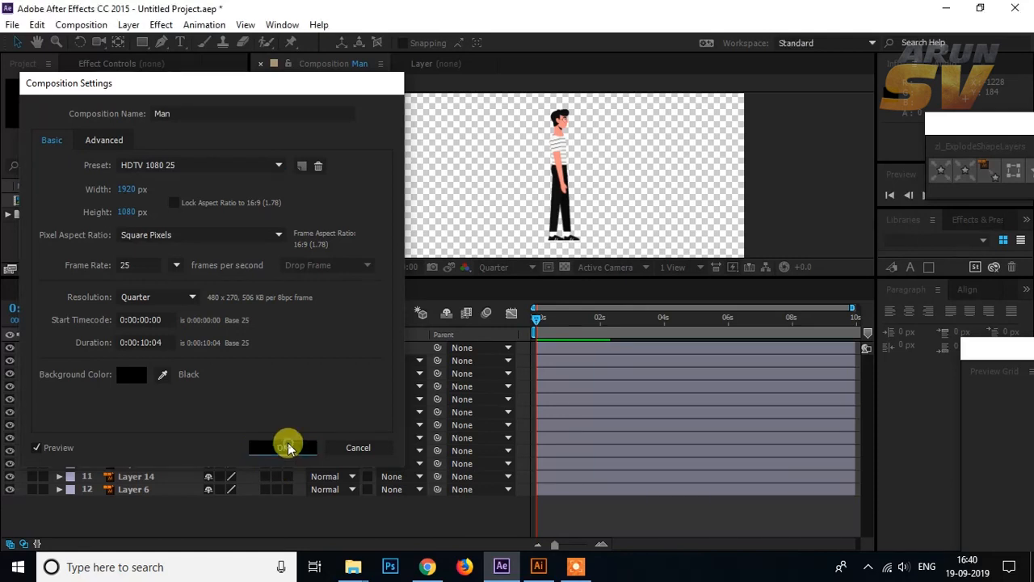
# Step: Enlarge the composition viewer and set its zoom to 25%
pyautogui.scroll(-2, 627, 168)
pyautogui.scroll(1, 624, 233)
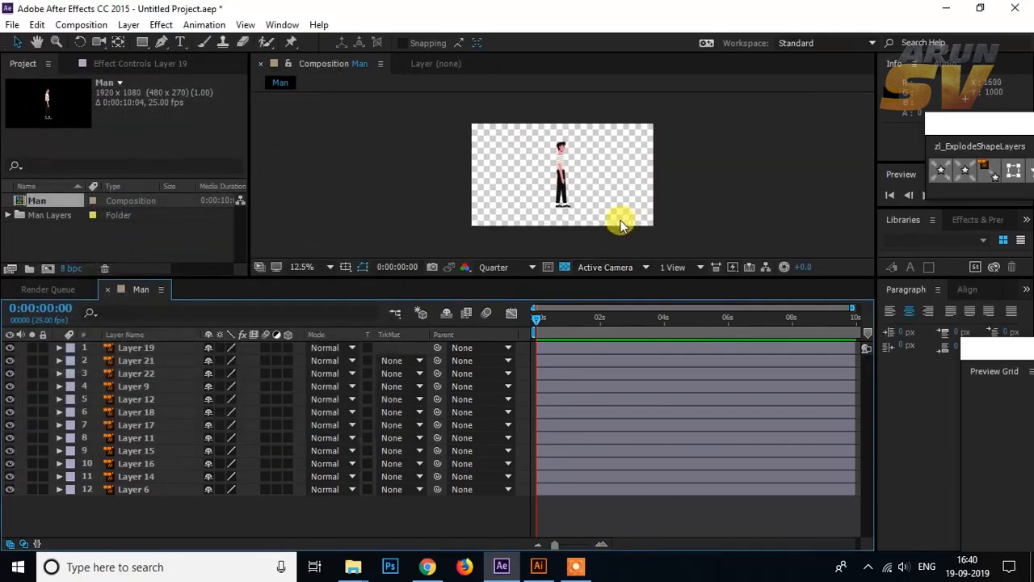
pyautogui.moveTo(598, 275); pyautogui.dragTo(596, 341)
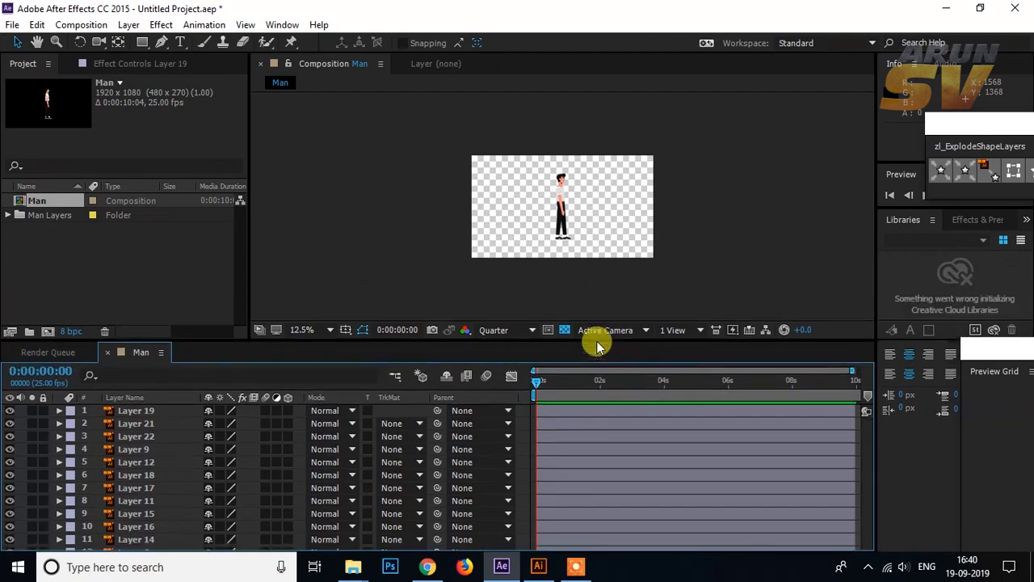
pyautogui.scroll(1, 584, 243)
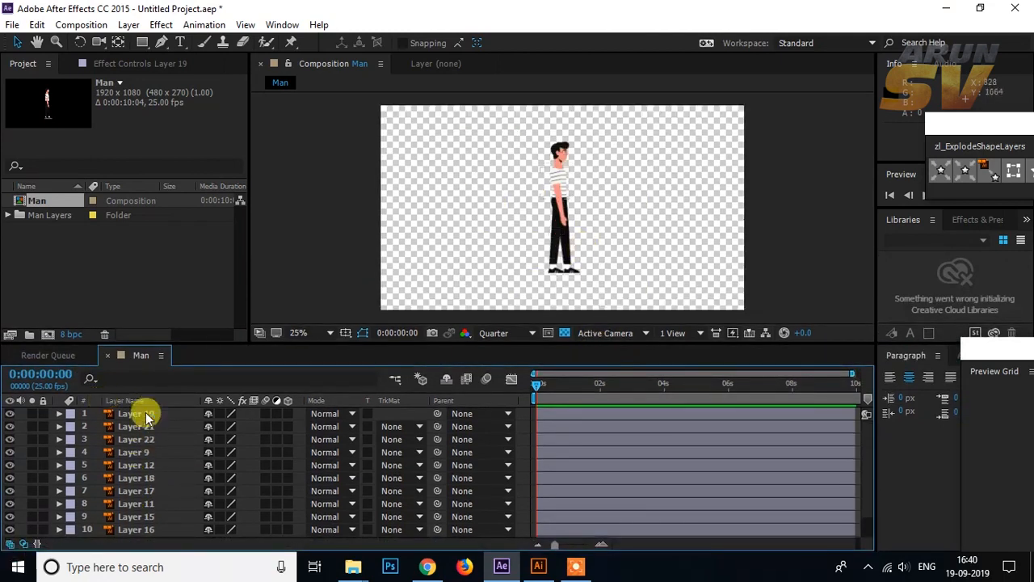
# Step: Add a null object to the Man composition
pyautogui.scroll(-1, 176, 445)
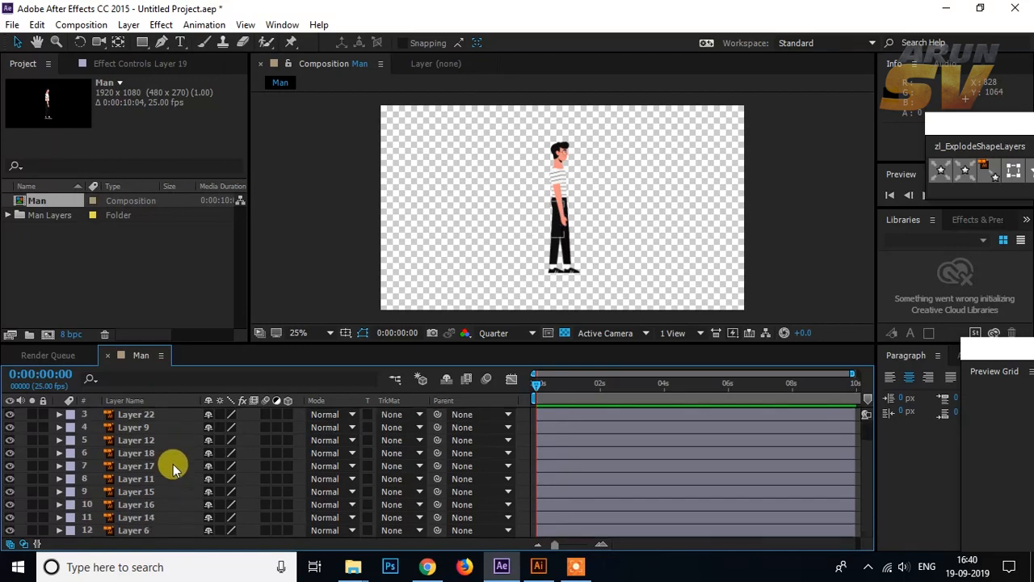
pyautogui.rightClick(518, 427)
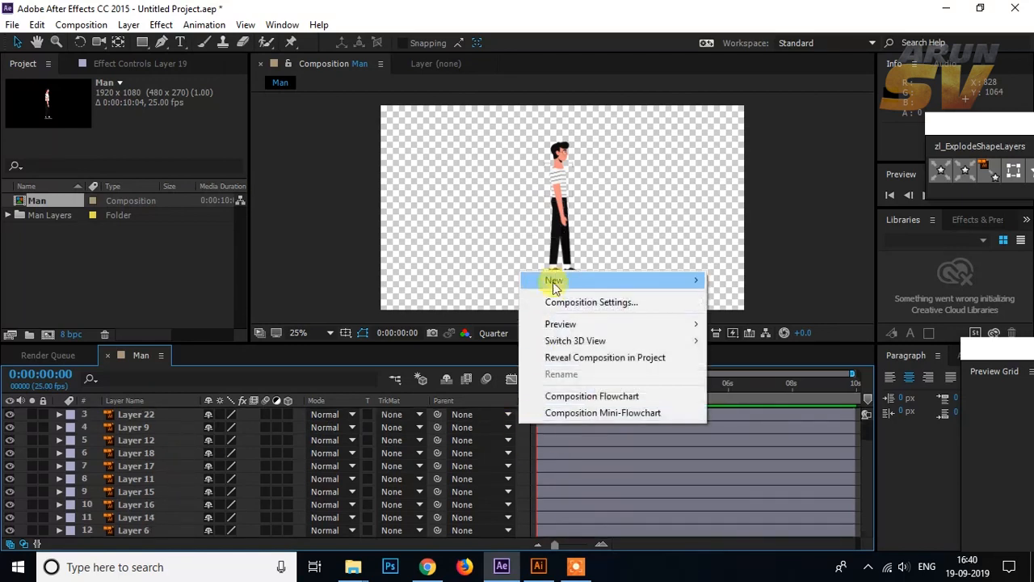
pyautogui.moveTo(554, 280)
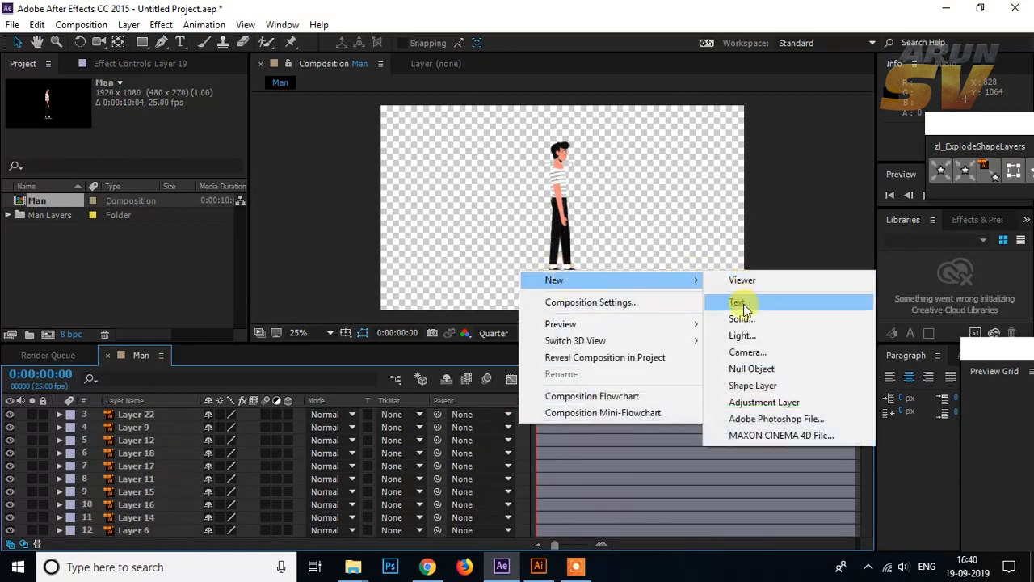
pyautogui.click(751, 368)
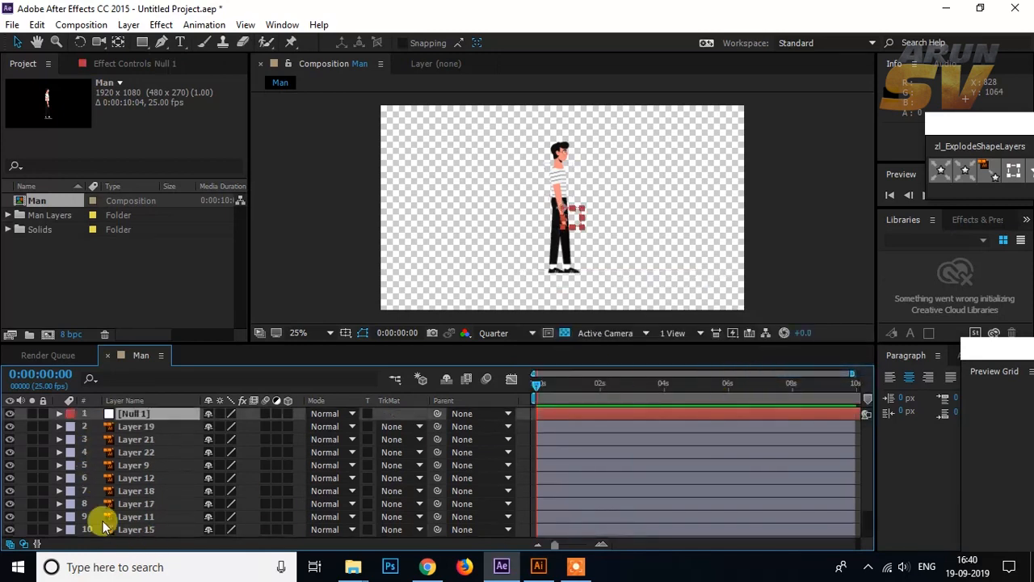
# Step: Parent all the man's artwork layers, from Layer 19 down to Layer 6, to Null 1
pyautogui.click(139, 426)
pyautogui.scroll(-2, 135, 466)
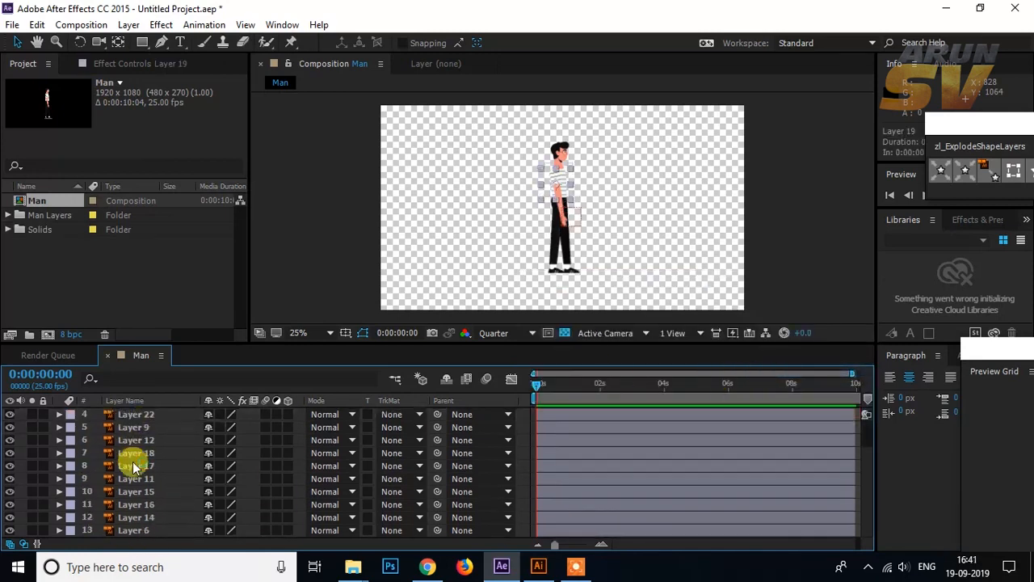
pyautogui.keyDown('shift'); pyautogui.click(140, 531); pyautogui.keyUp('shift')
pyautogui.scroll(2, 136, 462)
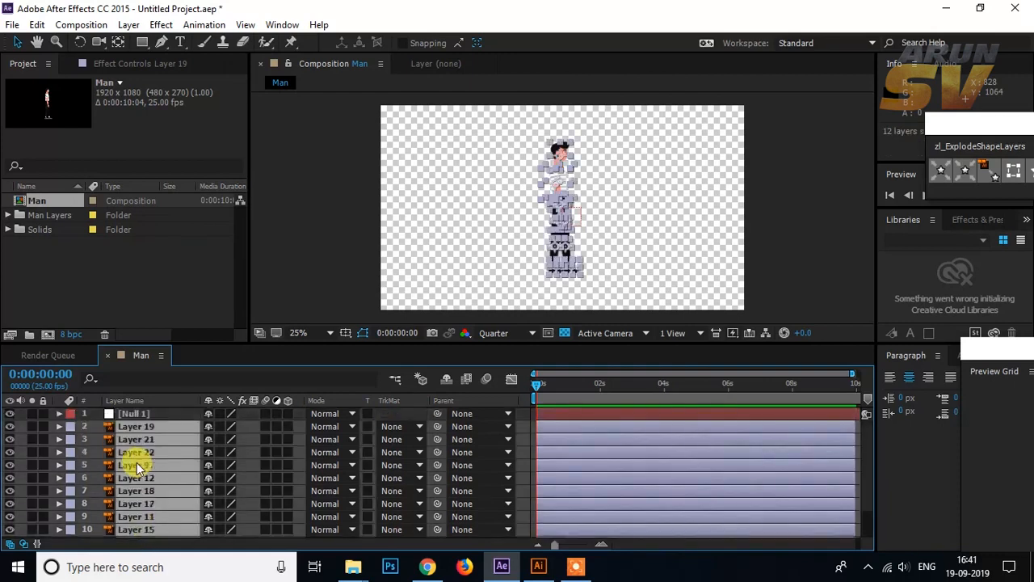
pyautogui.moveTo(437, 426); pyautogui.dragTo(174, 416)
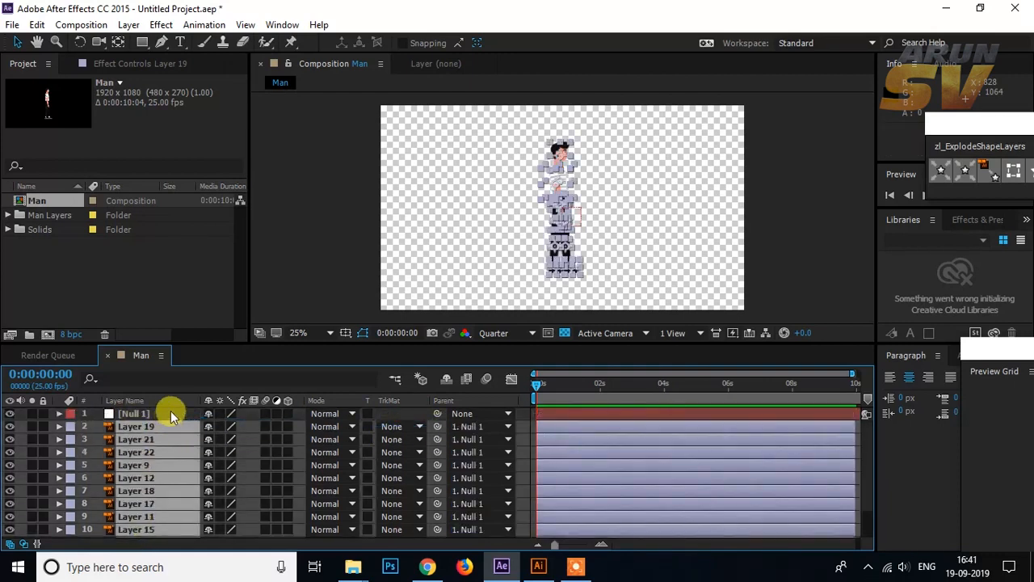
# Step: Try moving Null 1 a short distance in the viewer to test the parenting, and undo the move
pyautogui.click(170, 411)
pyautogui.moveTo(570, 218)
pyautogui.mouseDown()
pyautogui.moveTo(619, 232)
pyautogui.moveTo(582, 208)
pyautogui.moveTo(568, 233)
pyautogui.moveTo(582, 224)
pyautogui.mouseUp()
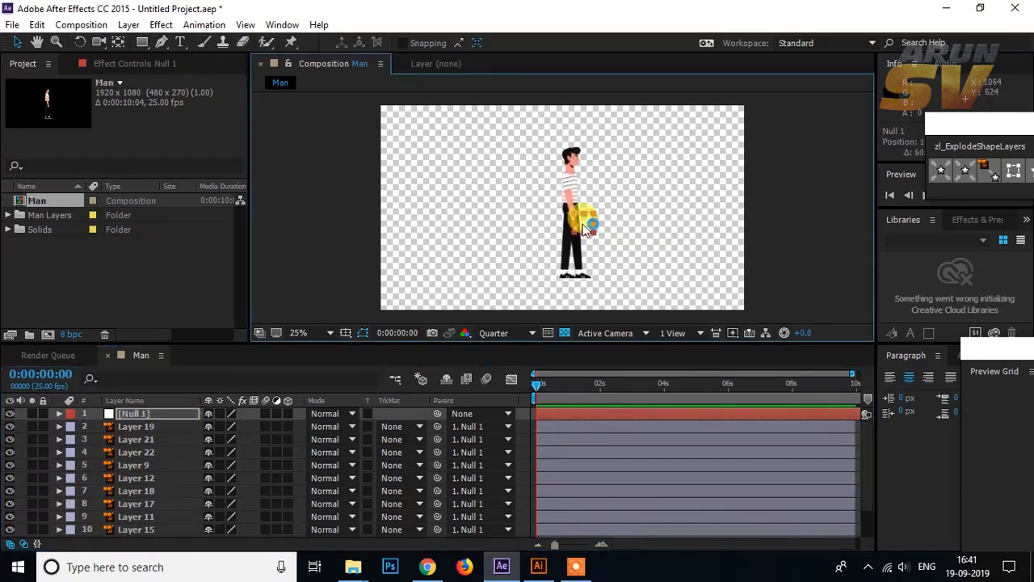
pyautogui.hotkey('ctrl', 'z')
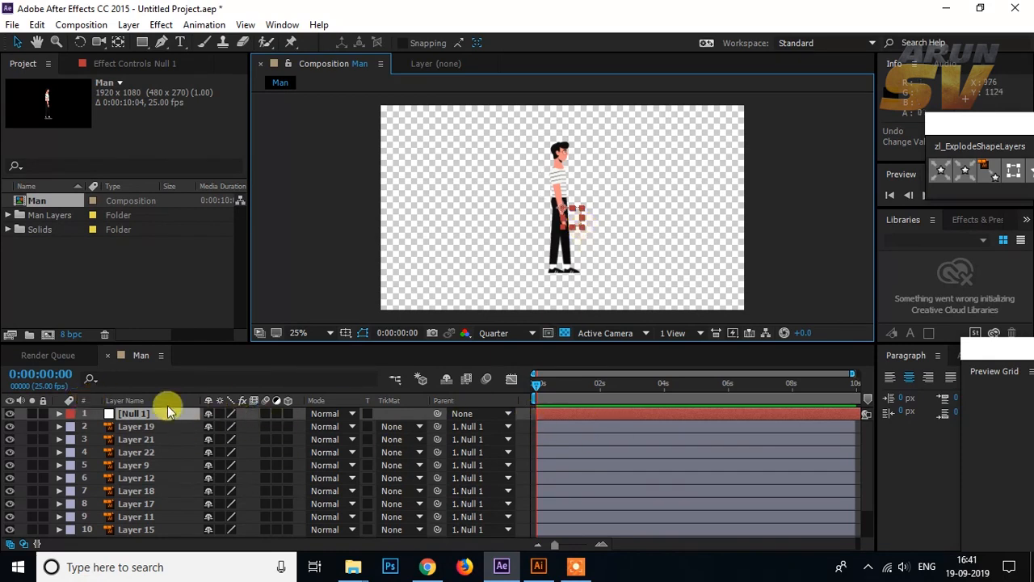
# Step: Scale Null 1 to 139% to enlarge the whole man within the composition
pyautogui.press('s')
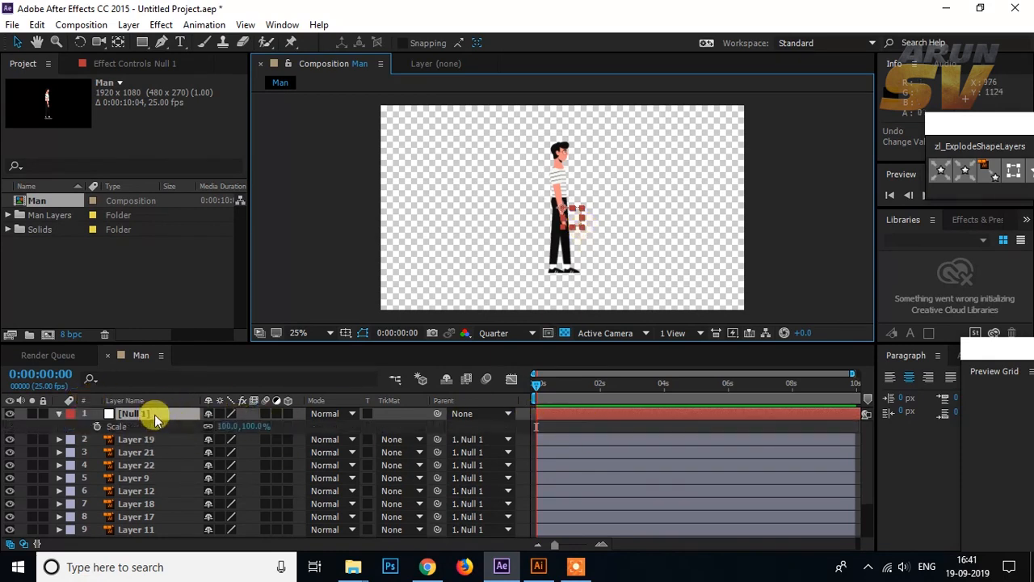
pyautogui.moveTo(231, 426); pyautogui.dragTo(261, 418)
pyautogui.click(586, 303)
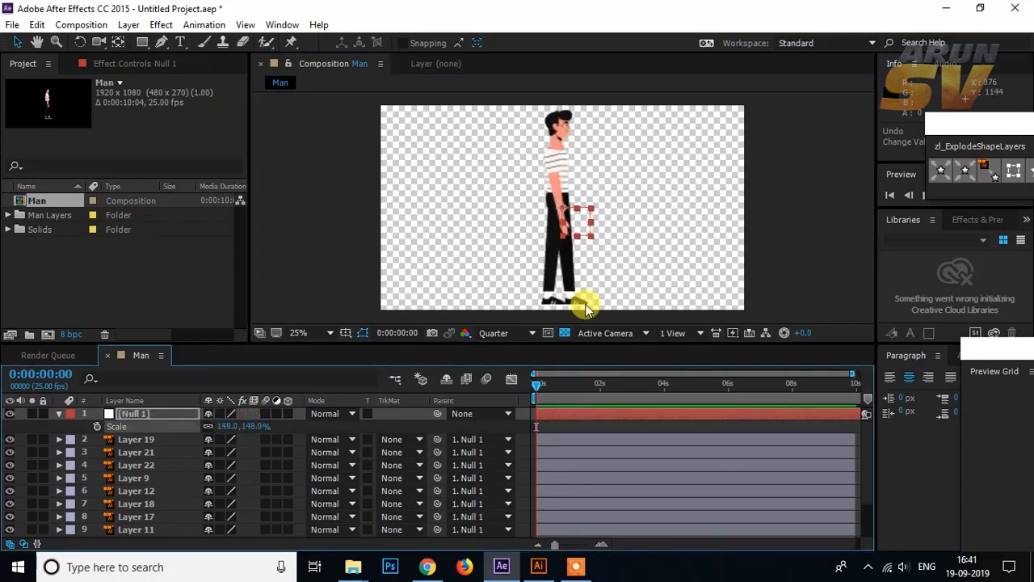
# Step: Identify the body part on Layer 19 by toggling its visibility, and rename the layer "R arm"
pyautogui.click(130, 441)
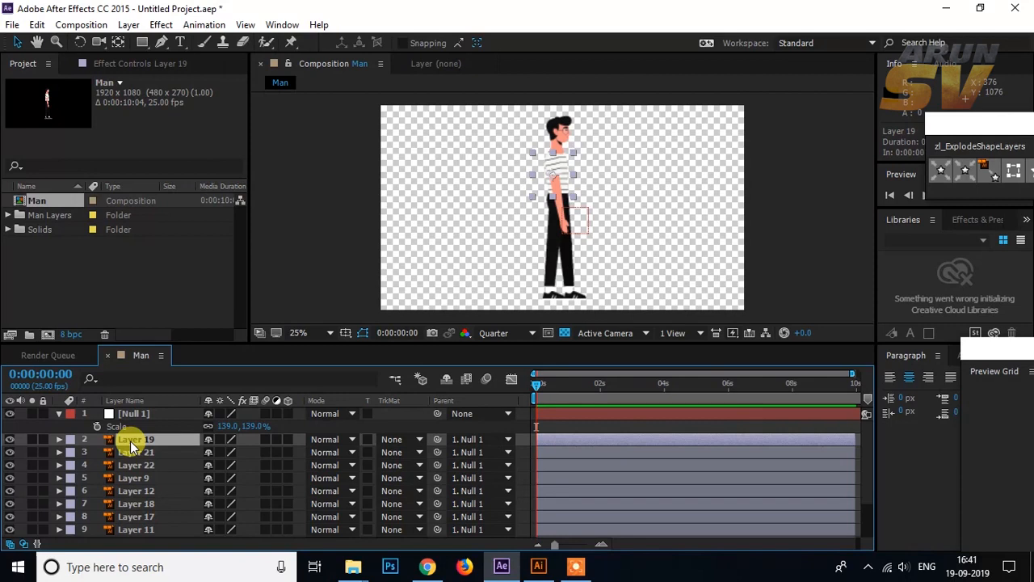
pyautogui.scroll(2, 555, 205)
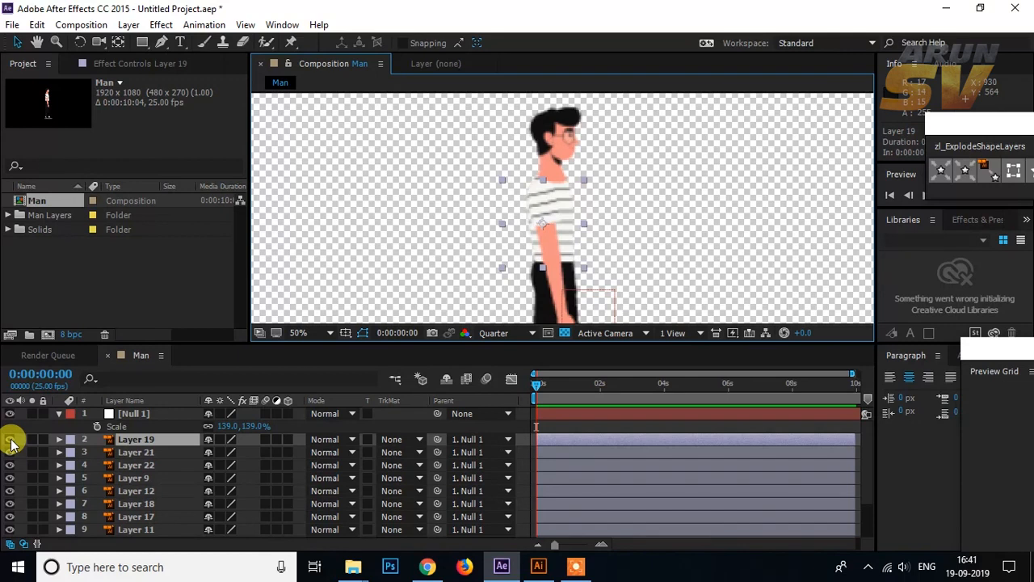
pyautogui.click(10, 439)
pyautogui.click(10, 440)
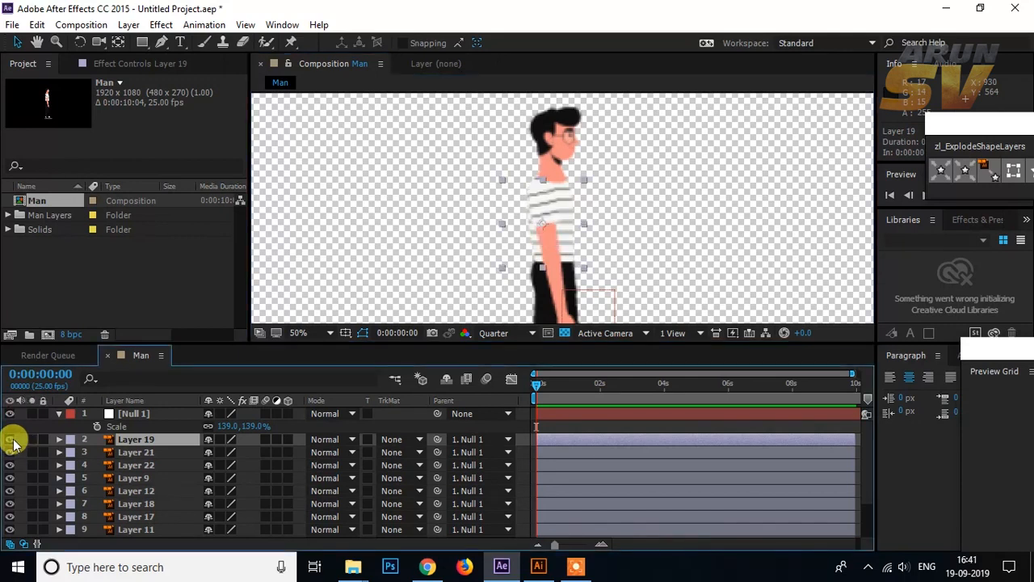
pyautogui.click(11, 440)
pyautogui.click(10, 439)
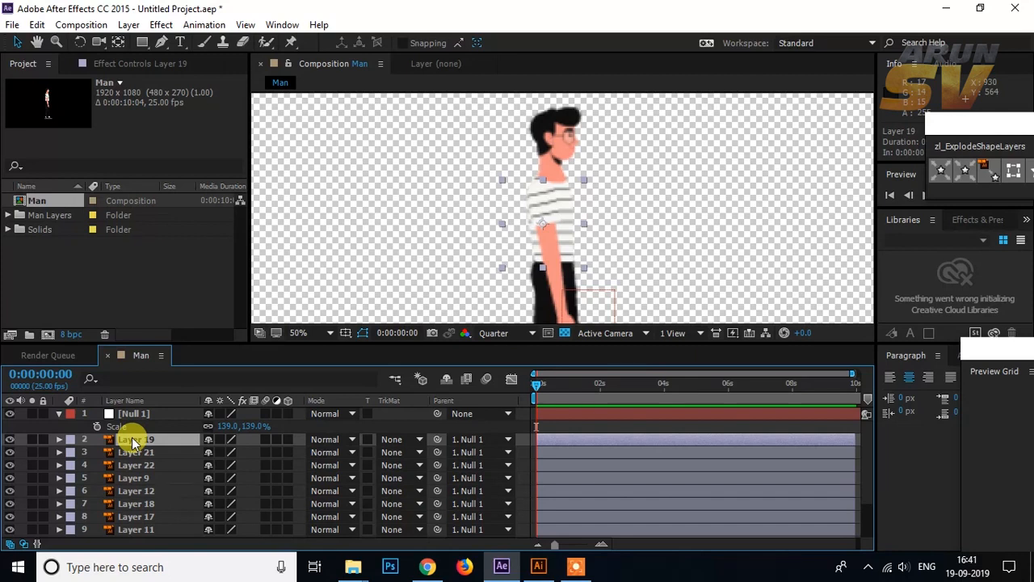
pyautogui.press('Return')
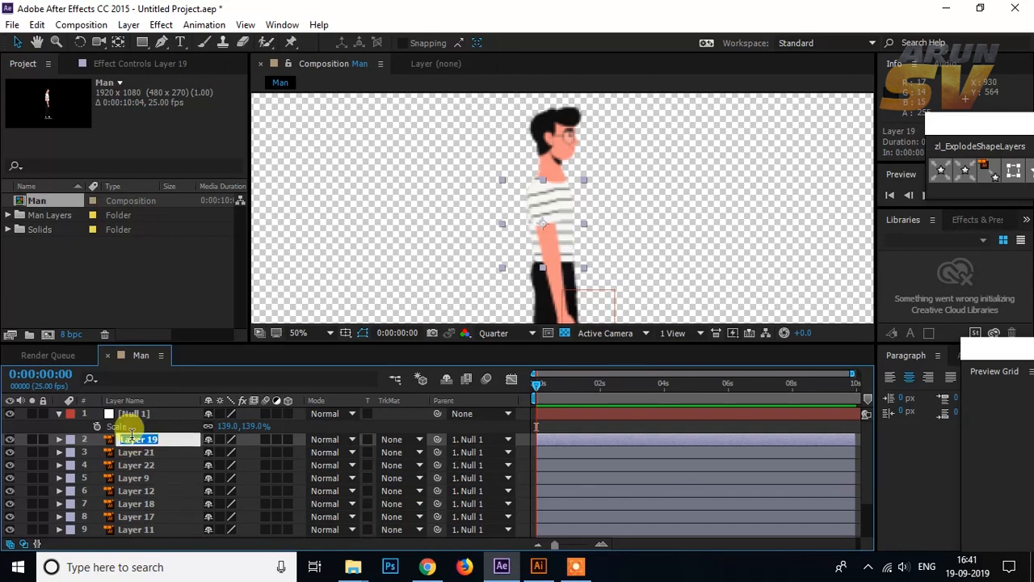
pyautogui.write('R arm')
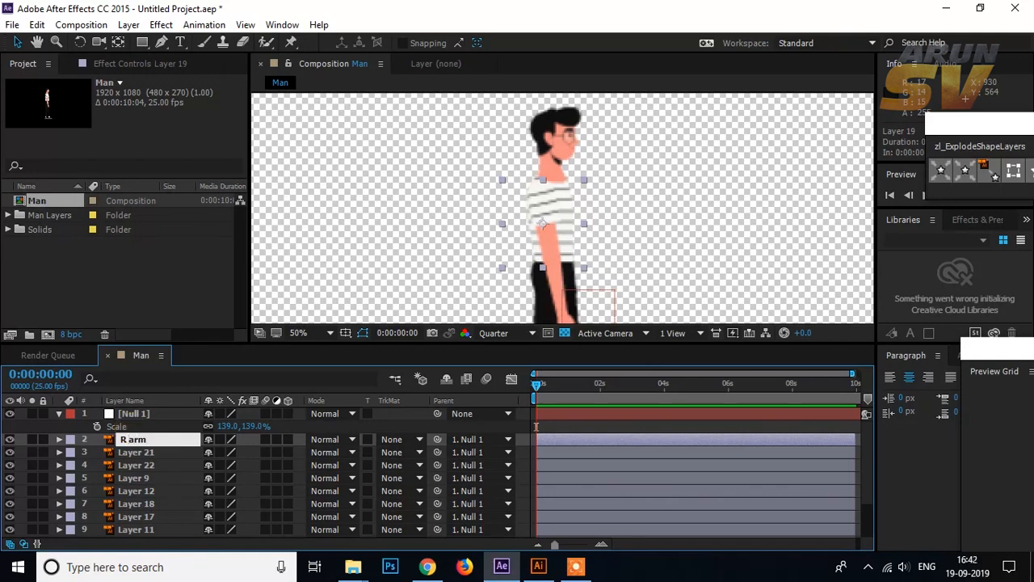
pyautogui.press('Return')
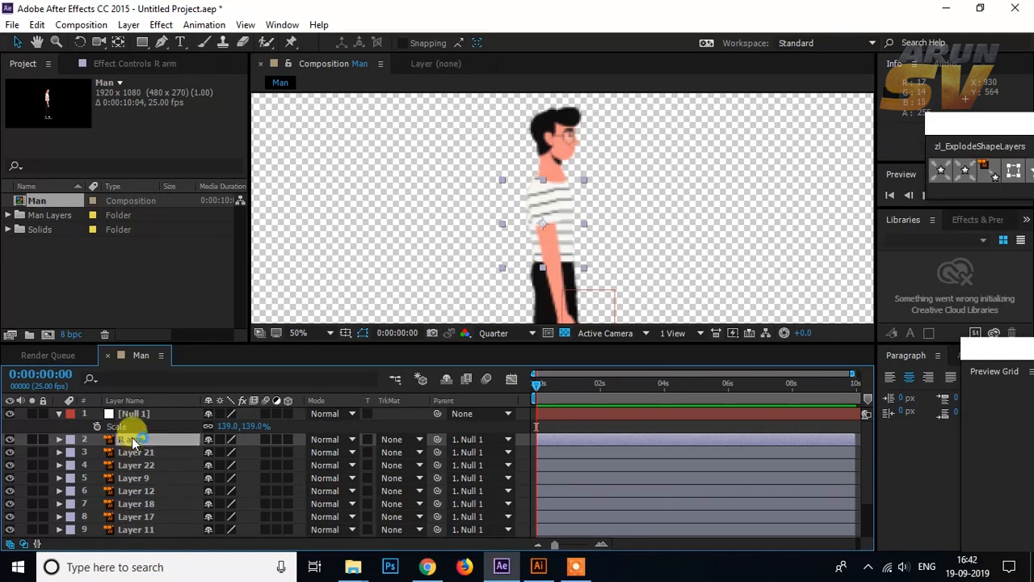
# Step: Rename Layer 21, the lower part of the front arm, as "R forehand"
pyautogui.scroll(-2, 555, 235)
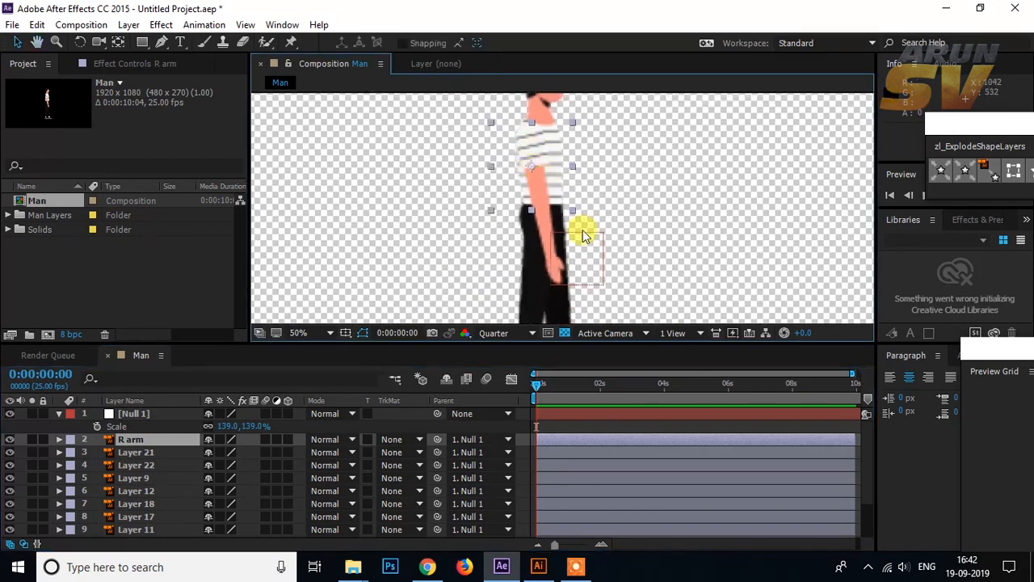
pyautogui.click(548, 232)
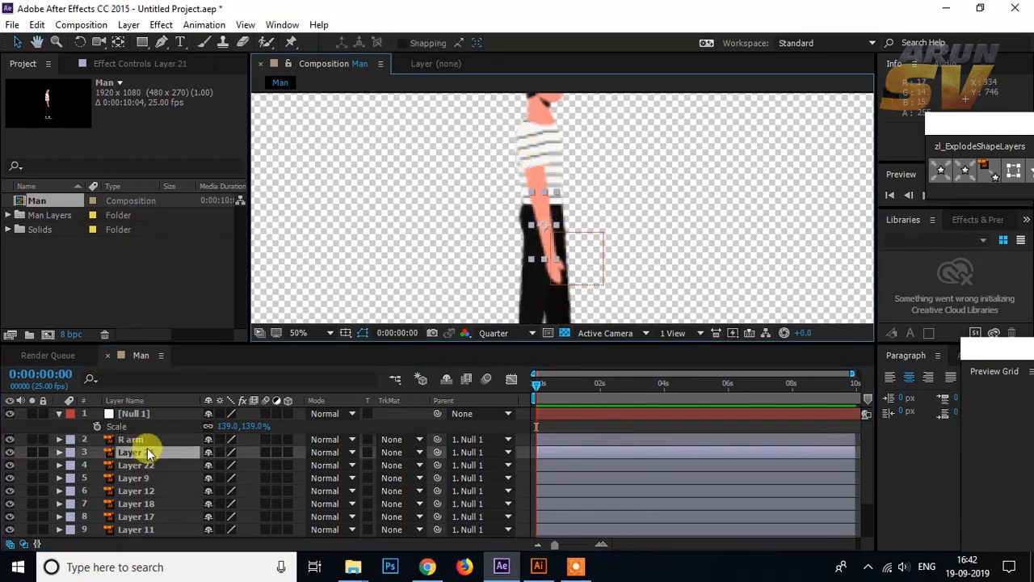
pyautogui.press('r')
pyautogui.press('Return')
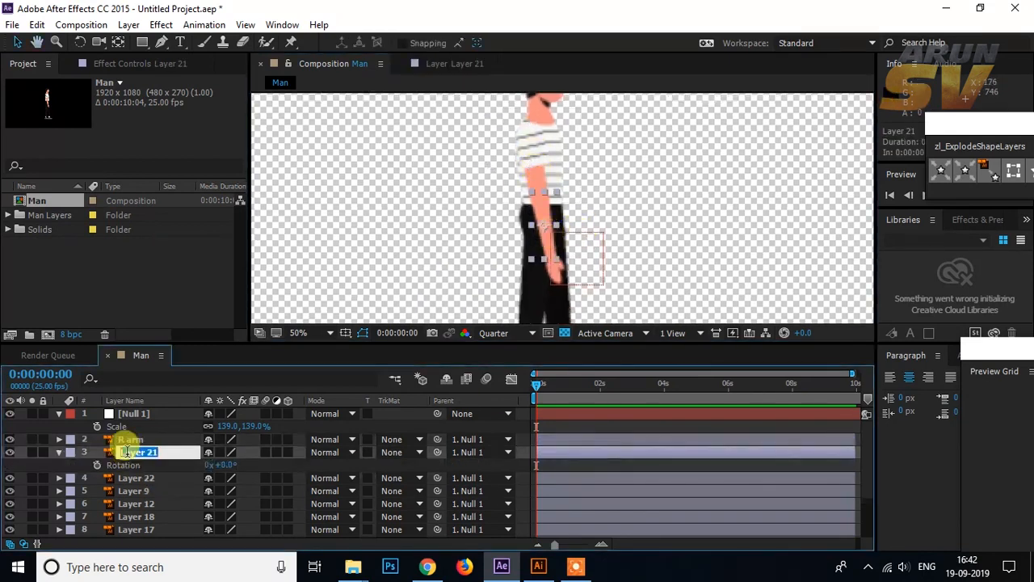
pyautogui.write('R forehand')
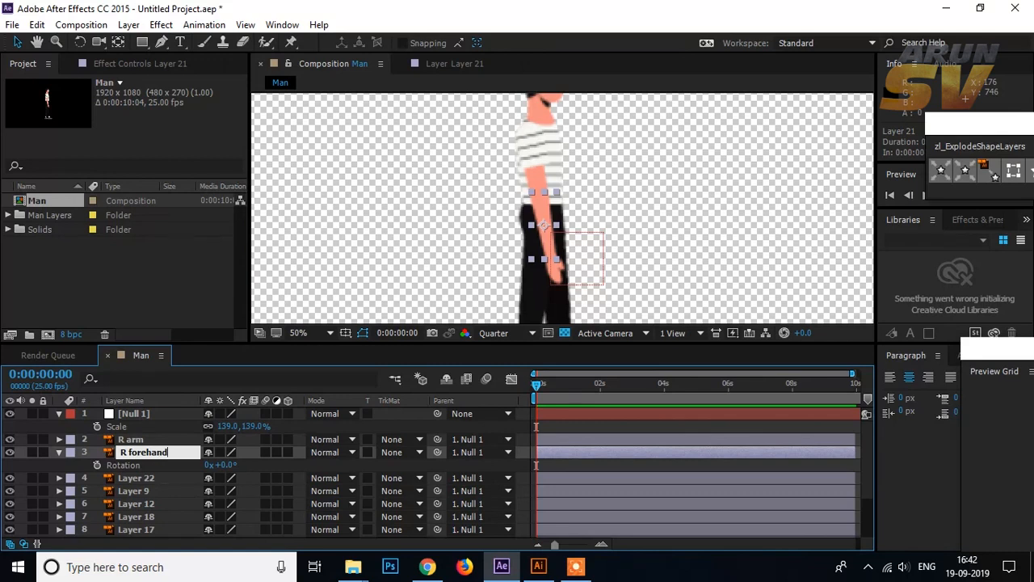
pyautogui.press('Return')
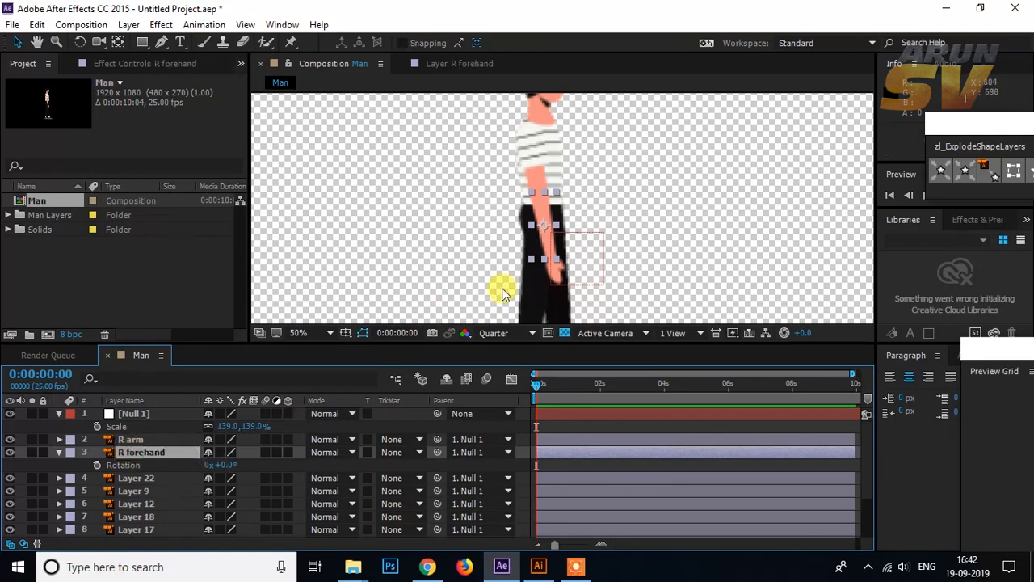
# Step: Rename Layer 22, the hand of the front arm, as "R hand"
pyautogui.click(155, 476)
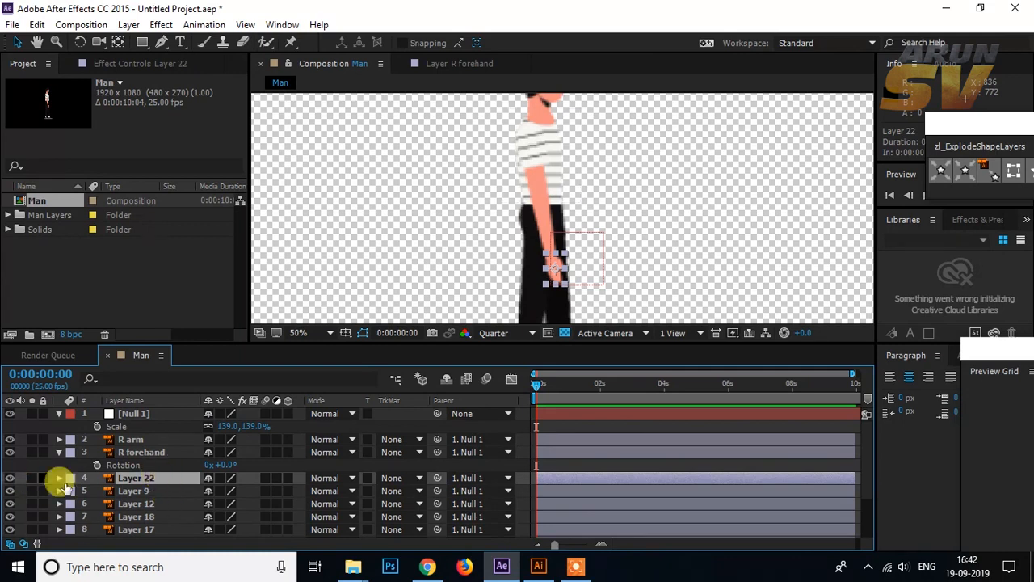
pyautogui.press('Return')
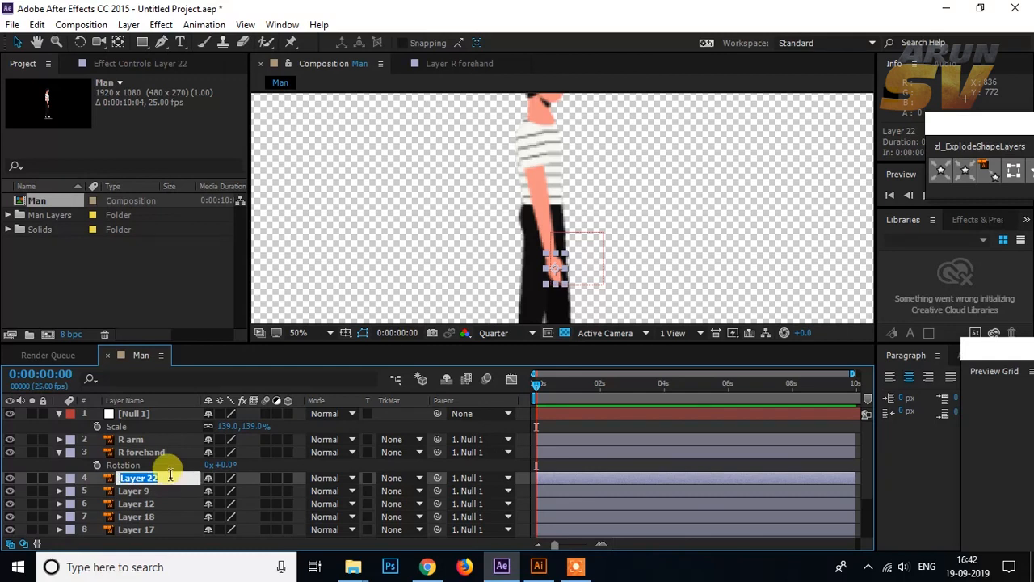
pyautogui.write('R hand')
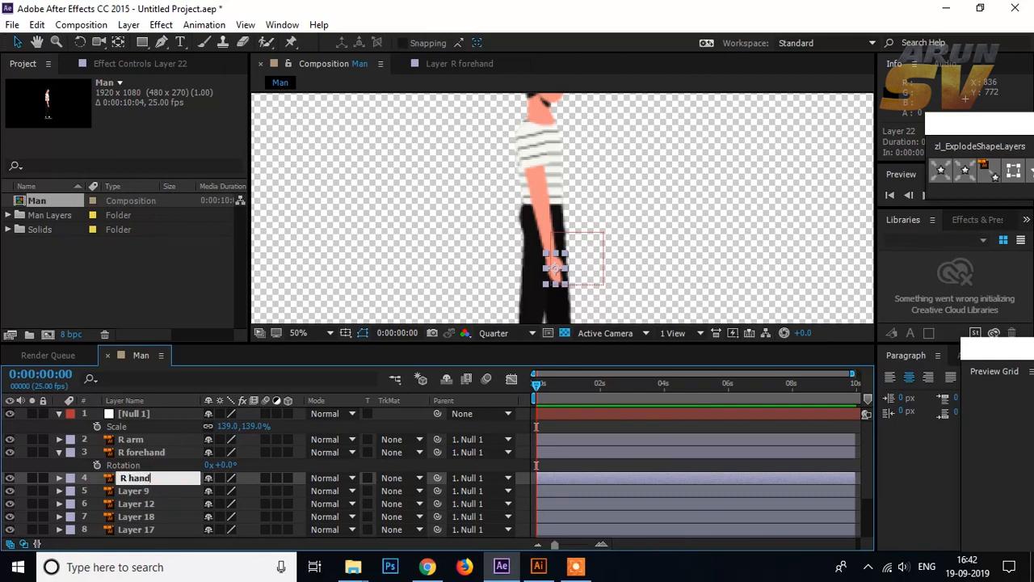
pyautogui.press('Return')
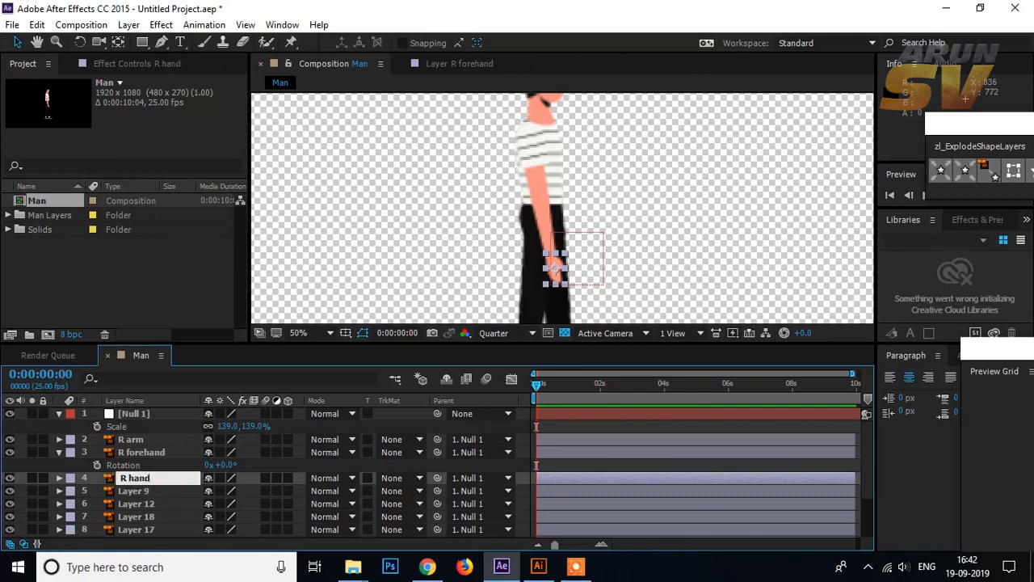
# Step: Rename Layer 9 as "Body"
pyautogui.scroll(-2, 179, 475)
pyautogui.click(143, 426)
pyautogui.press('Return')
pyautogui.write('Body')
pyautogui.press('Return')
# Step: Identify the lower leg on Layer 12 by toggling its visibility, and rename the layer "l knee"
pyautogui.click(144, 441)
pyautogui.click(10, 440)
pyautogui.click(9, 440)
pyautogui.moveTo(494, 272); pyautogui.dragTo(502, 185)
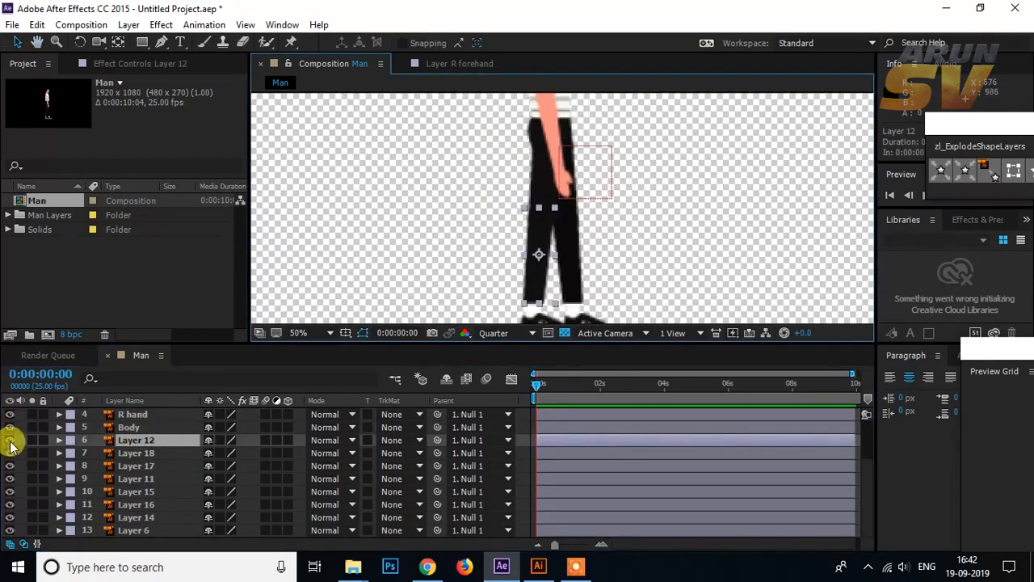
pyautogui.click(10, 440)
pyautogui.click(10, 440)
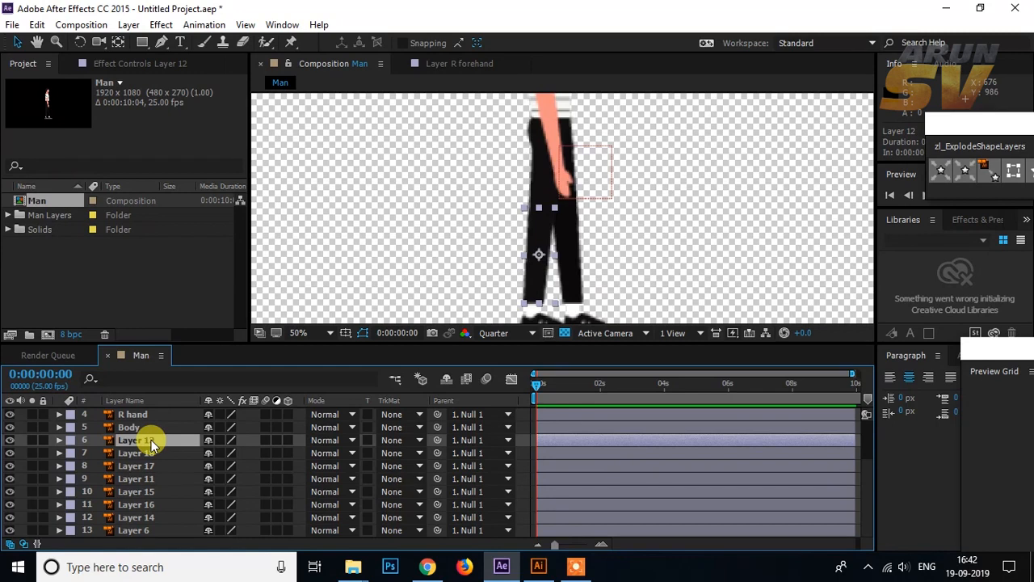
pyautogui.press('Return')
pyautogui.write('l')
pyautogui.press('Return')
# Step: Check which shoe Layer 18 holds by toggling its visibility, and rename the layer "l foot"
pyautogui.click(148, 454)
pyautogui.moveTo(520, 257); pyautogui.dragTo(512, 199)
pyautogui.click(10, 453)
pyautogui.click(10, 453)
pyautogui.press('Return')
pyautogui.write('l foo')
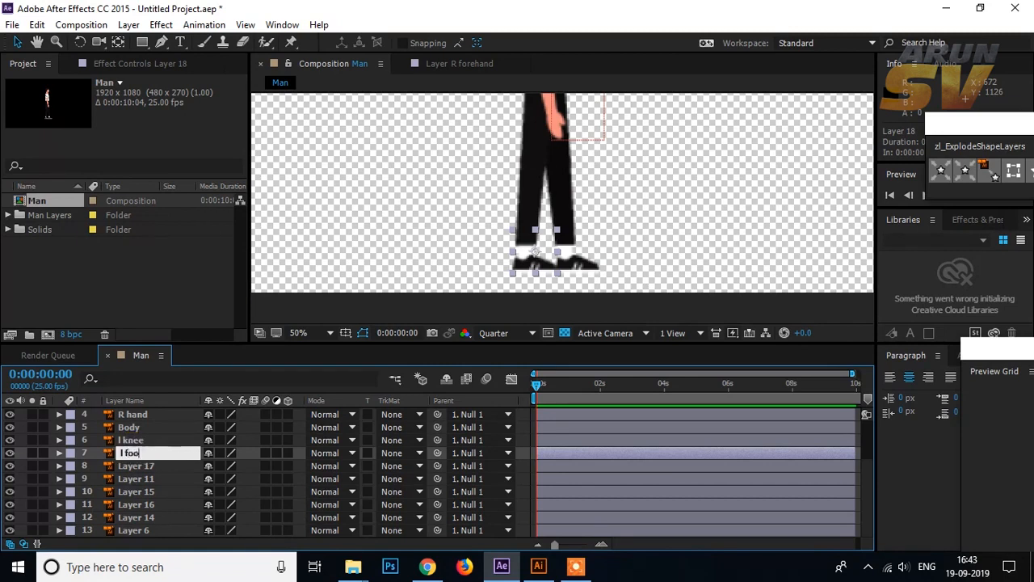
pyautogui.write('t')
pyautogui.press('Return')
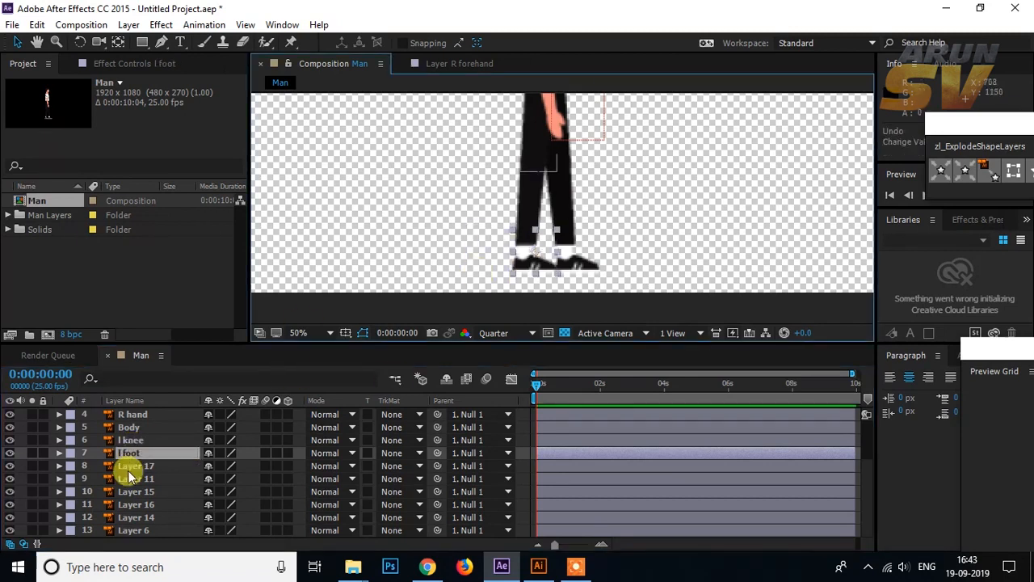
# Step: Rename Layer 17 as "L thigh"
pyautogui.click(129, 468)
pyautogui.moveTo(577, 184); pyautogui.dragTo(575, 235)
pyautogui.press('Return')
pyautogui.click(308, 67)
pyautogui.click(126, 464)
pyautogui.press('Return')
pyautogui.write('L thigh')
pyautogui.press('Return')
# Step: Select the other shoe, on Layer 16, and rename its layer "R foot"
pyautogui.click(132, 478)
pyautogui.moveTo(571, 316); pyautogui.dragTo(568, 280)
pyautogui.click(567, 279)
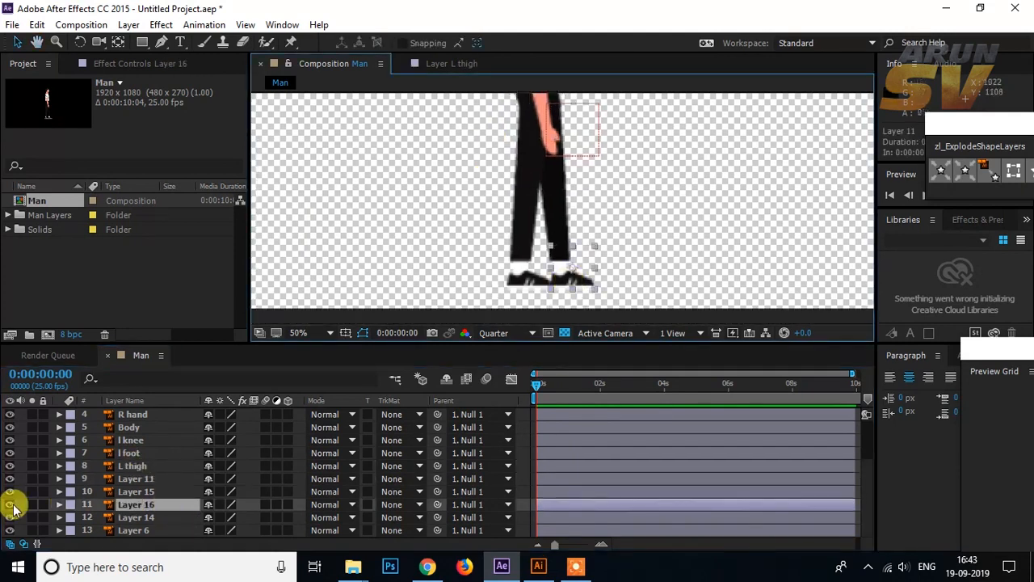
pyautogui.press('Return')
pyautogui.write('R foot')
pyautogui.press('Return')
# Step: Rename Layer 14, the other upper leg, as "R thigh"
pyautogui.click(145, 518)
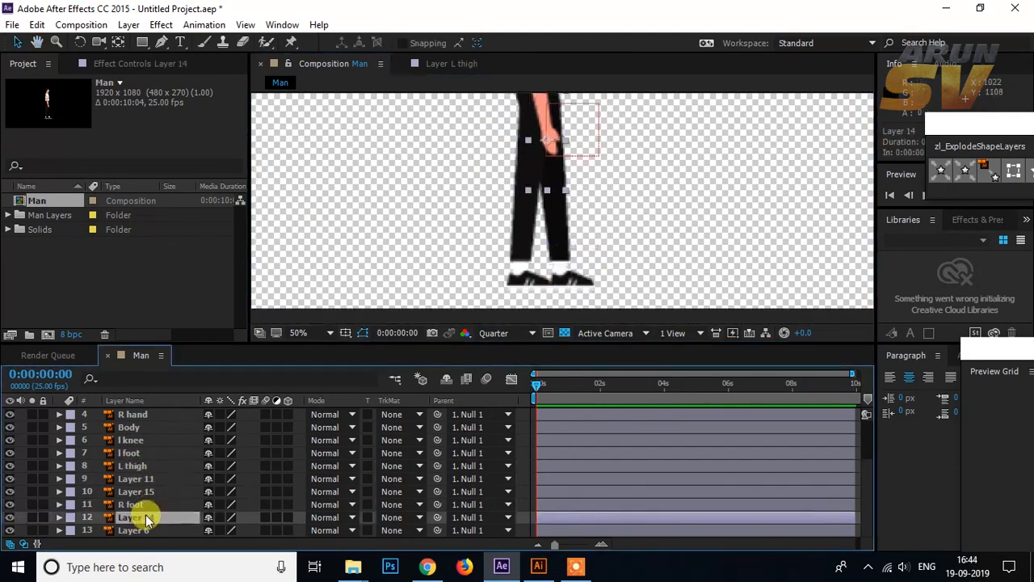
pyautogui.press('Return')
pyautogui.write('R thigh')
pyautogui.press('Return')
# Step: Rename Layer 6 as "head"
pyautogui.hotkey('ctrl', 'Down')
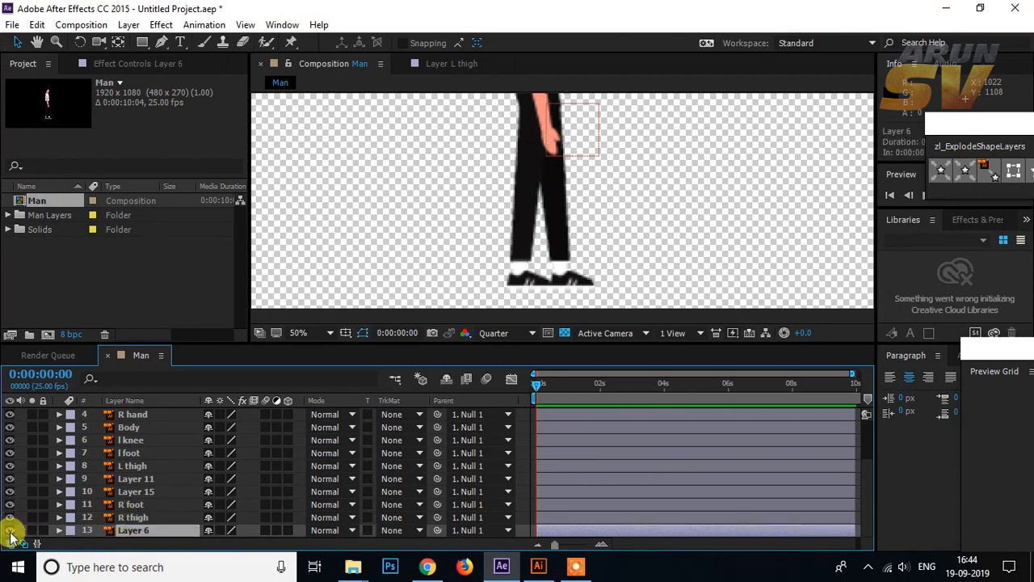
pyautogui.press('Return')
pyautogui.write('head')
pyautogui.press('Return')
pyautogui.scroll(3, 148, 468)
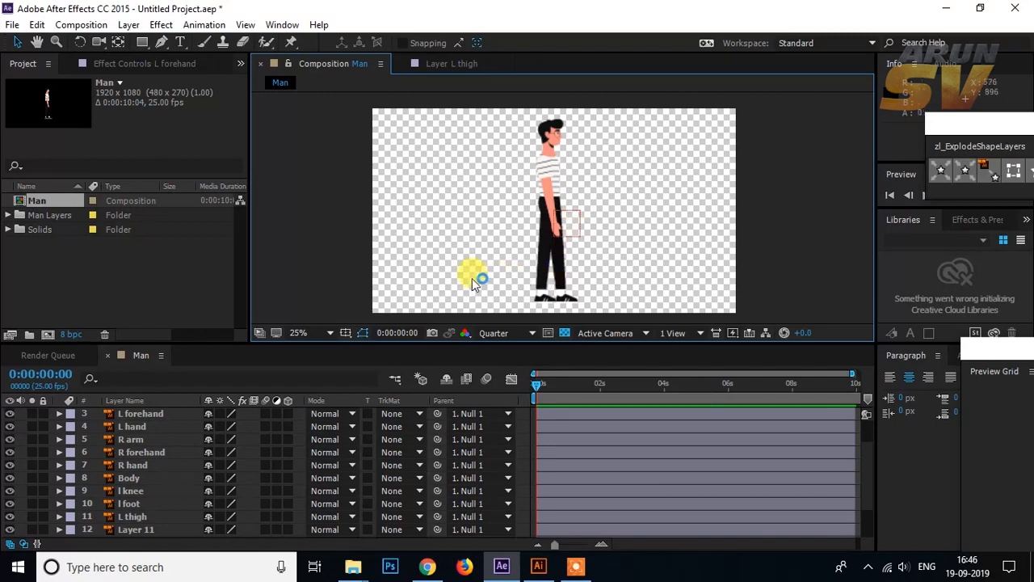
# Step: Set the Man composition's preview resolution to Full and make the viewer area slightly taller
pyautogui.scroll(2, 118, 462)
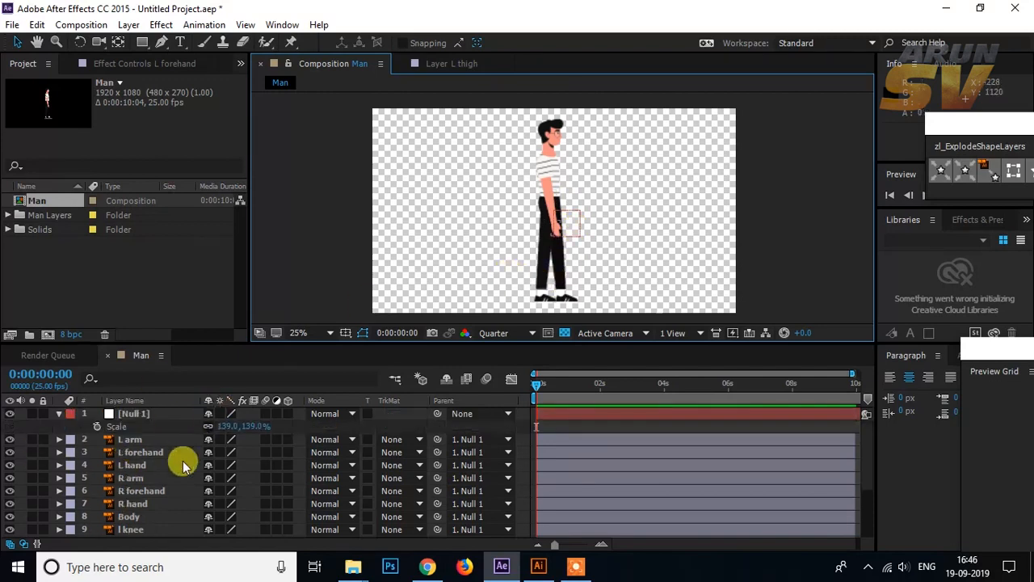
pyautogui.moveTo(576, 286); pyautogui.dragTo(573, 242)
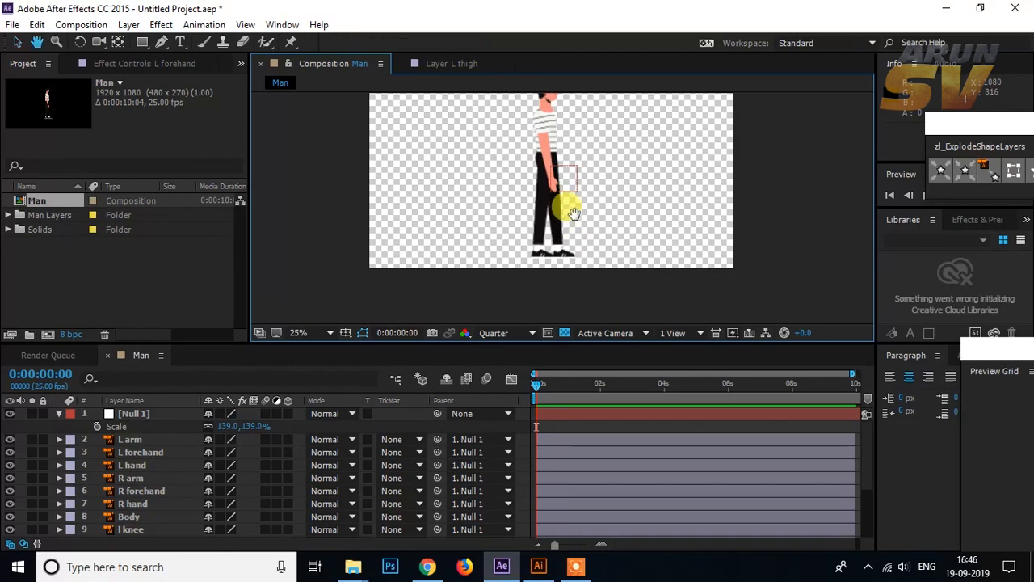
pyautogui.scroll(2, 566, 226)
pyautogui.moveTo(504, 159); pyautogui.dragTo(527, 229)
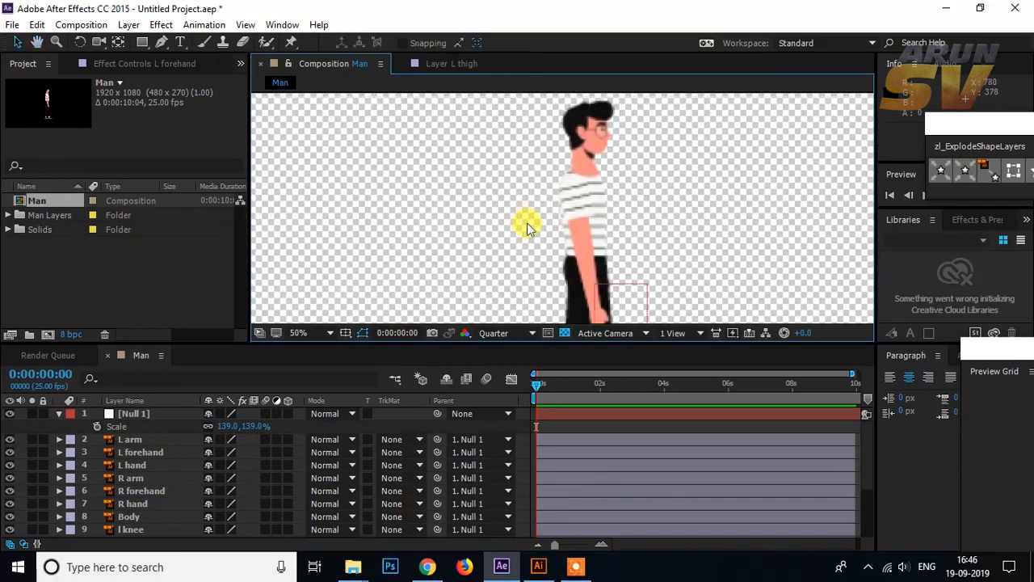
pyautogui.click(499, 334)
pyautogui.click(511, 371)
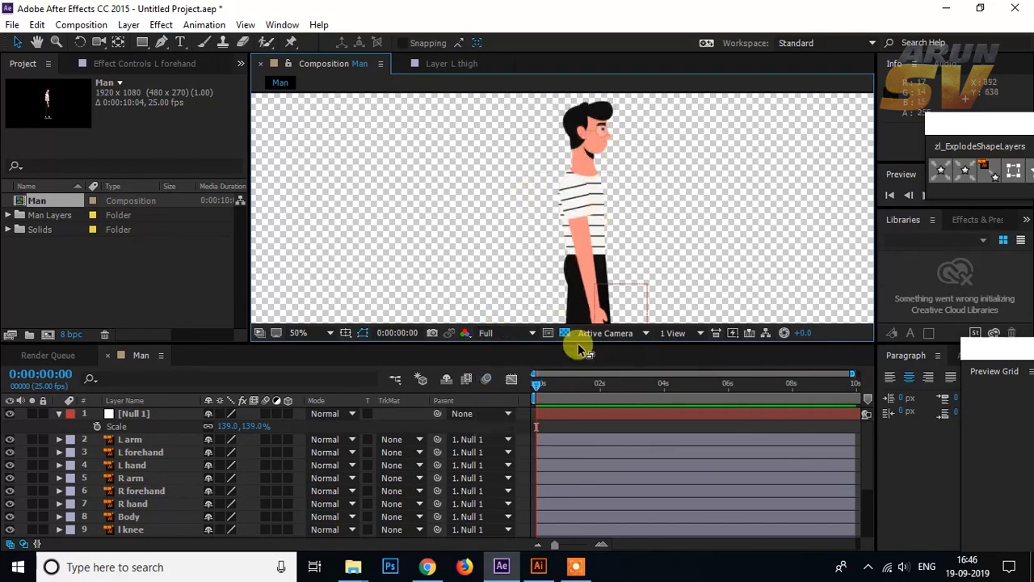
pyautogui.moveTo(571, 343); pyautogui.dragTo(575, 358)
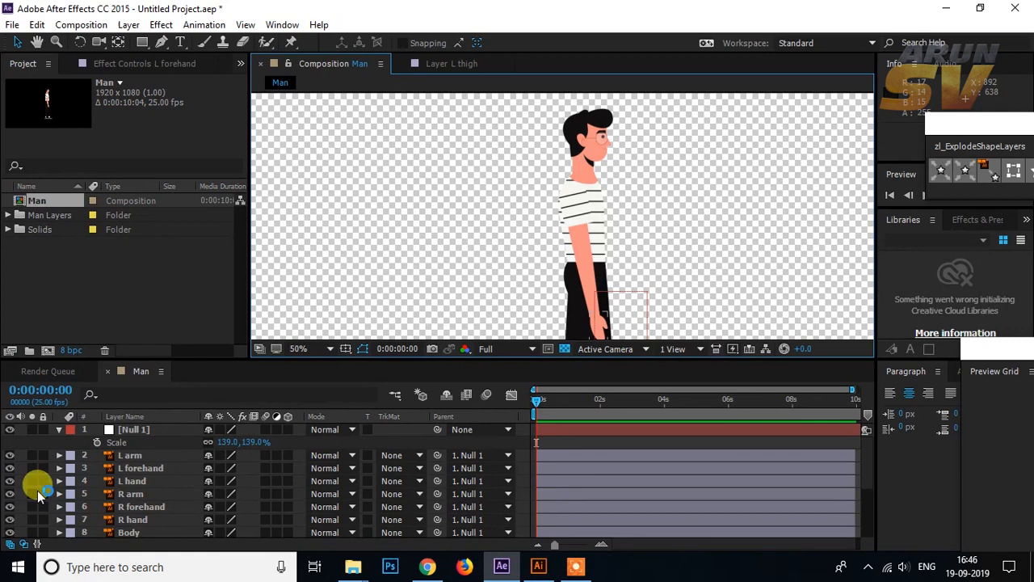
# Step: Parent the L hand layer to L forehand, and the L forehand layer to L arm
pyautogui.click(132, 480)
pyautogui.press('space')
pyautogui.moveTo(554, 250); pyautogui.dragTo(527, 176)
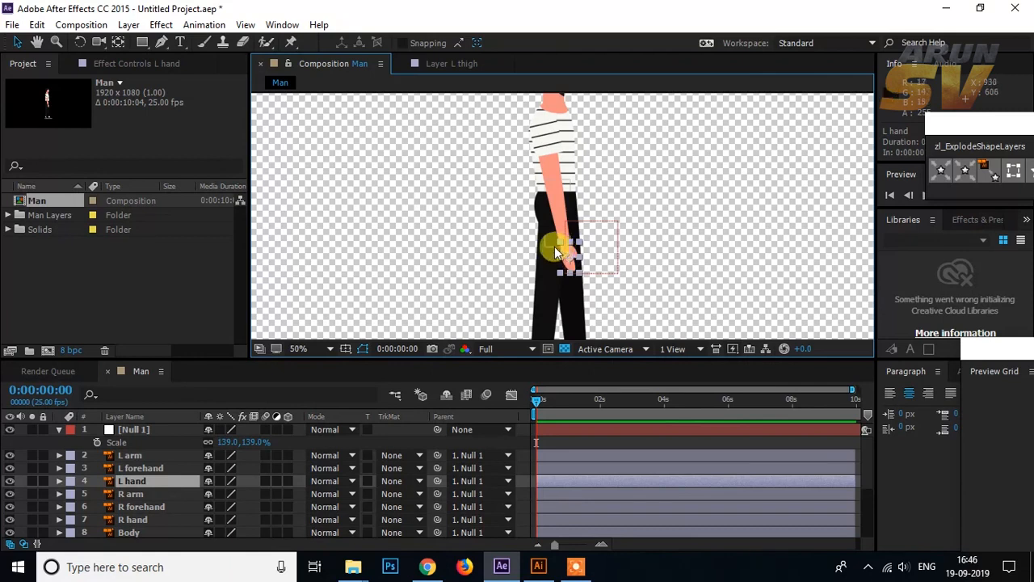
pyautogui.click(559, 201)
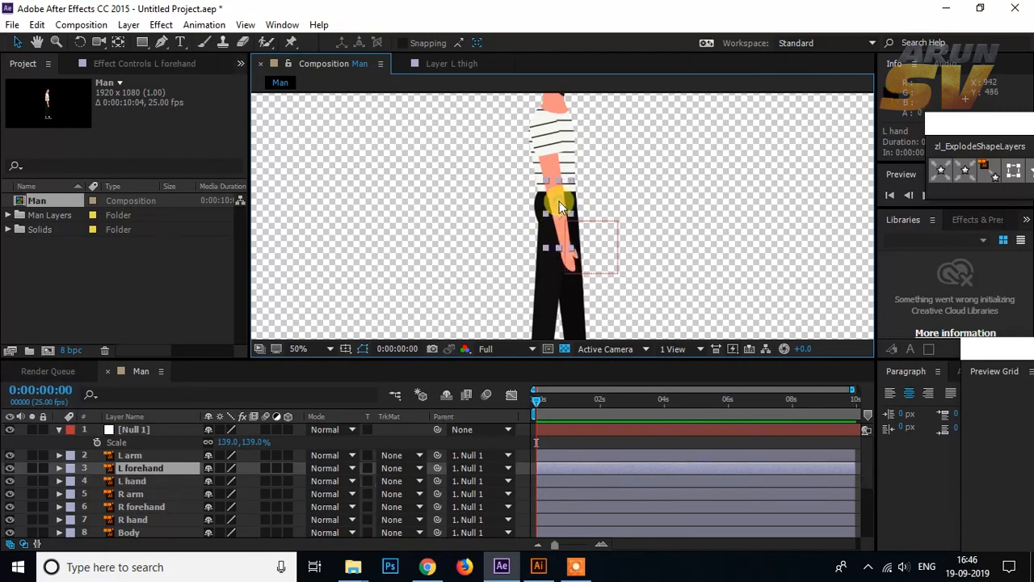
pyautogui.click(569, 263)
pyautogui.click(565, 246)
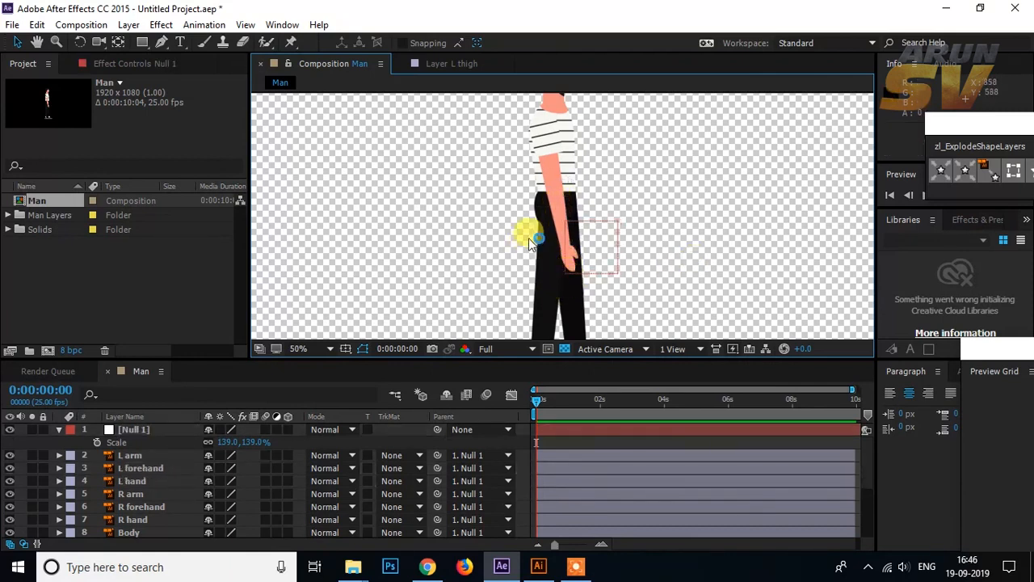
pyautogui.moveTo(436, 479); pyautogui.dragTo(164, 469)
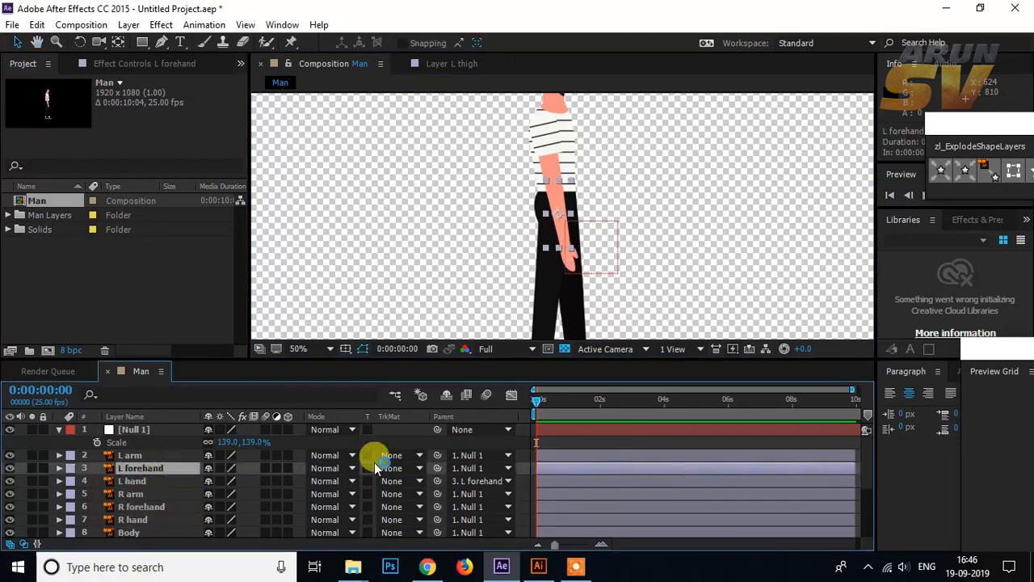
pyautogui.moveTo(437, 468); pyautogui.dragTo(162, 457)
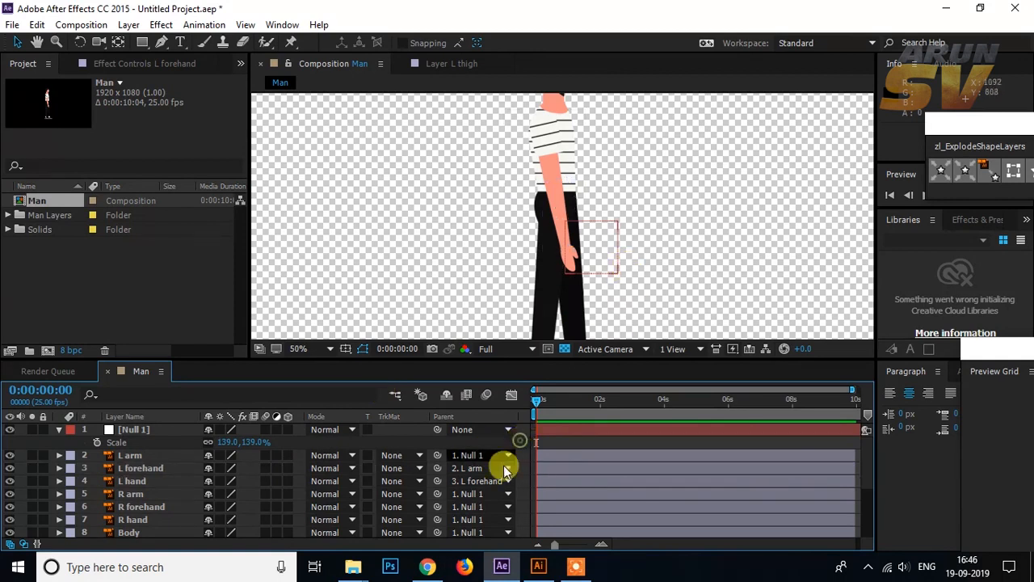
# Step: Test the left arm's parenting by moving L forehand and L arm away from the body, undoing each move
pyautogui.click(134, 462)
pyautogui.moveTo(566, 223); pyautogui.dragTo(622, 189)
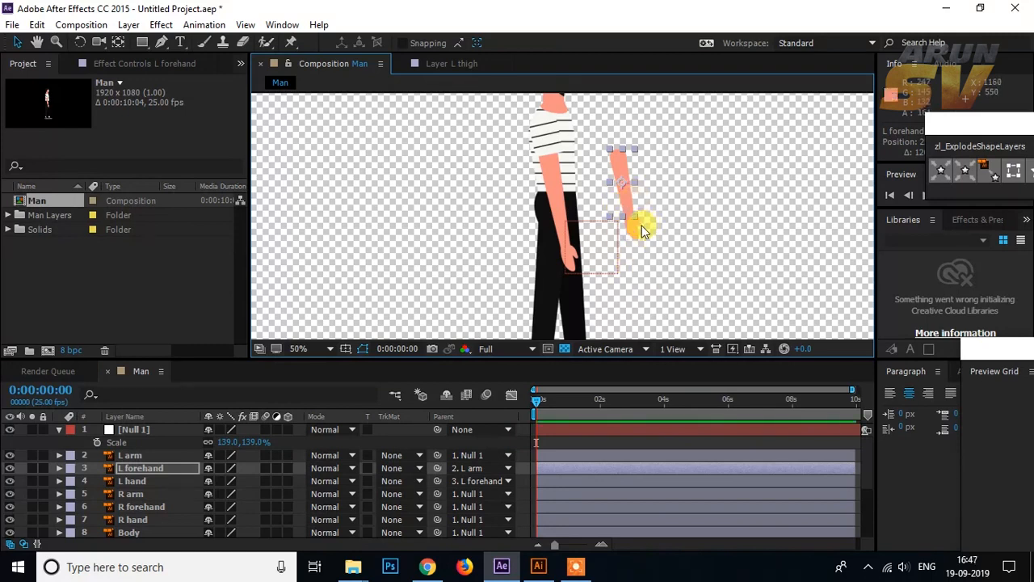
pyautogui.hotkey('ctrl', 'z')
pyautogui.click(123, 456)
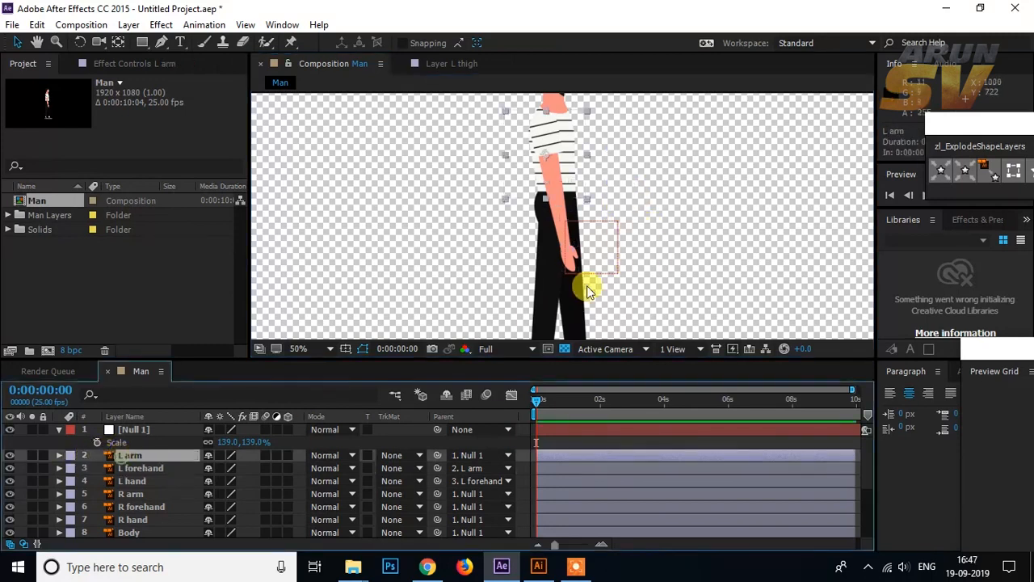
pyautogui.moveTo(556, 168); pyautogui.dragTo(620, 159)
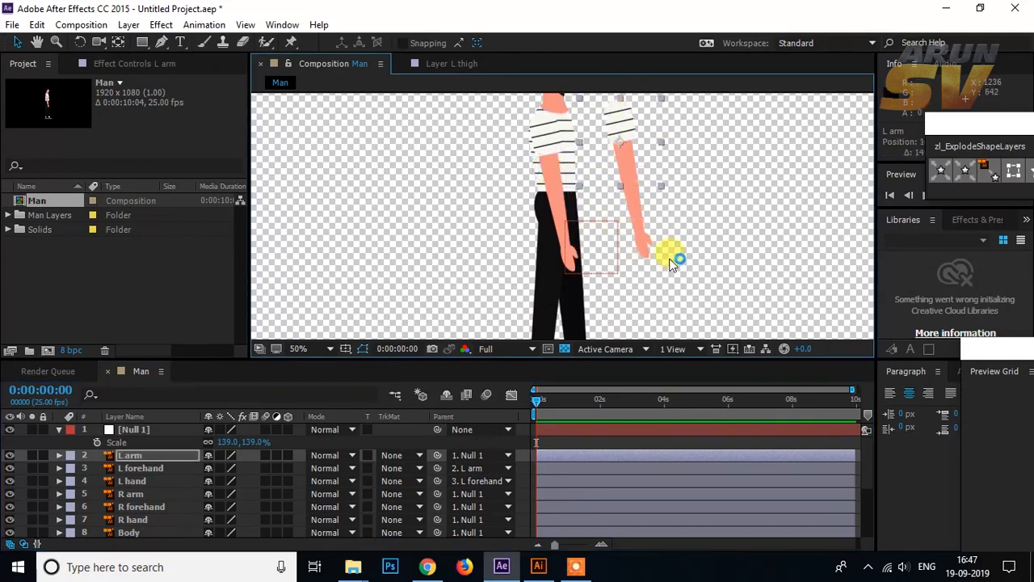
pyautogui.hotkey('ctrl', 'z')
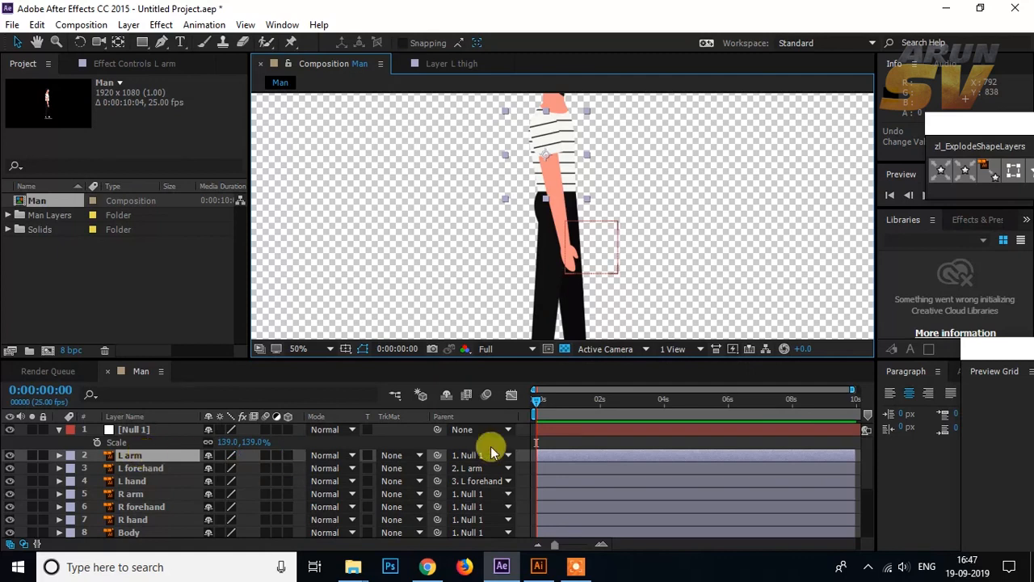
# Step: Parent the L arm layer to Body and the R hand layer to R forehand
pyautogui.moveTo(436, 455); pyautogui.dragTo(158, 488)
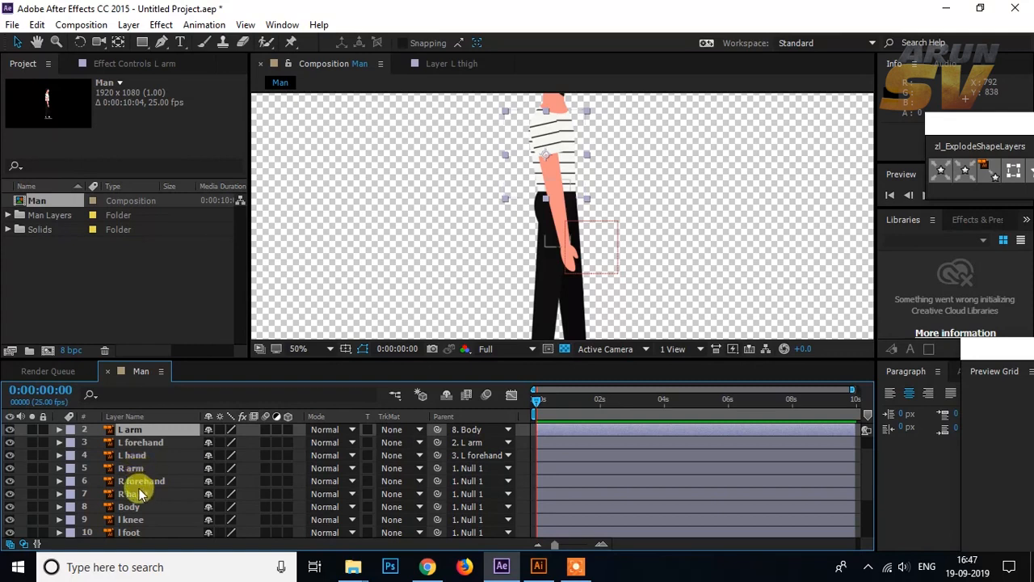
pyautogui.click(139, 494)
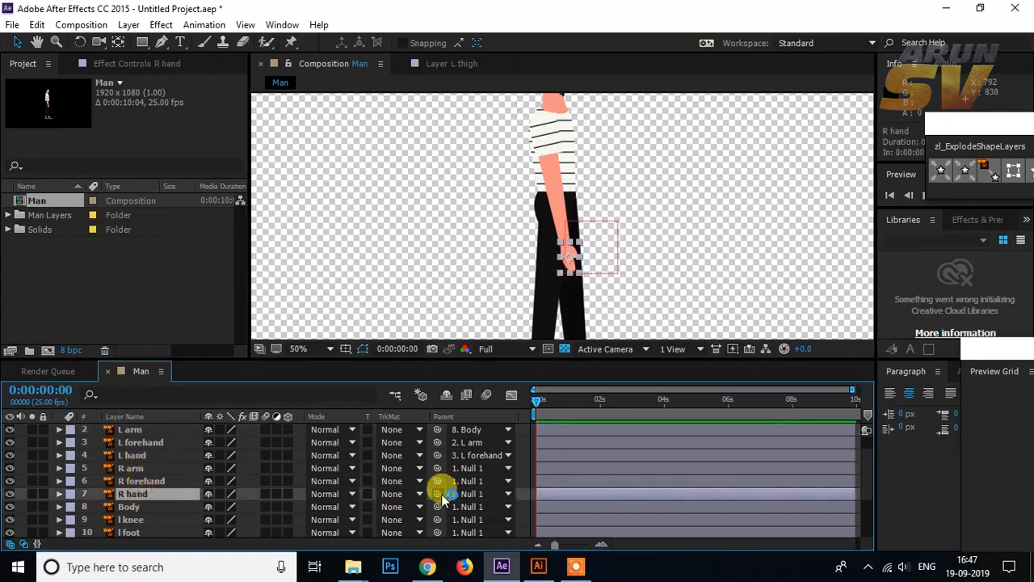
pyautogui.moveTo(428, 495); pyautogui.dragTo(155, 475)
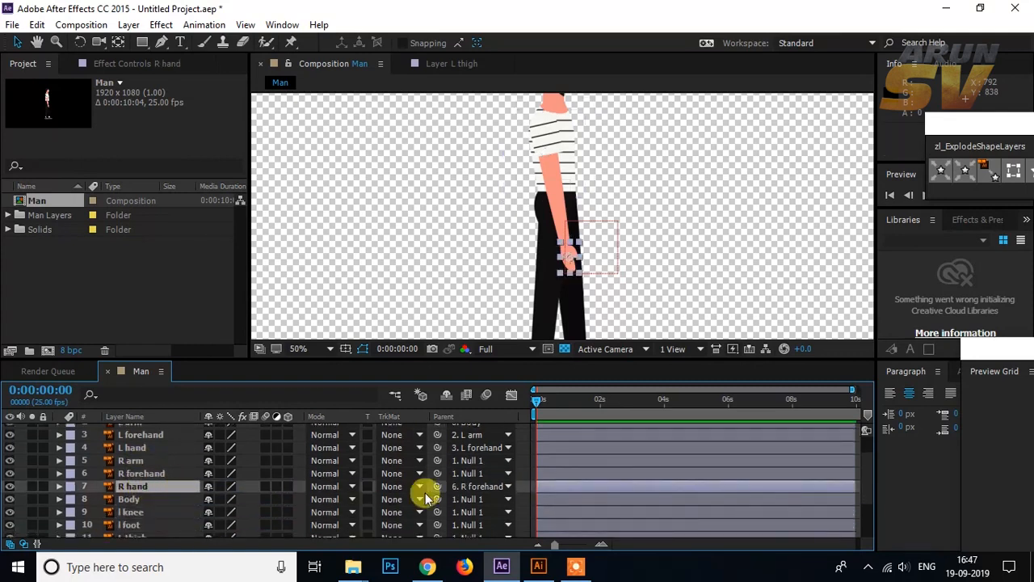
# Step: Parent the R forehand layer to R arm, and the R arm layer to Body
pyautogui.moveTo(441, 474); pyautogui.dragTo(169, 462)
pyautogui.click(123, 465)
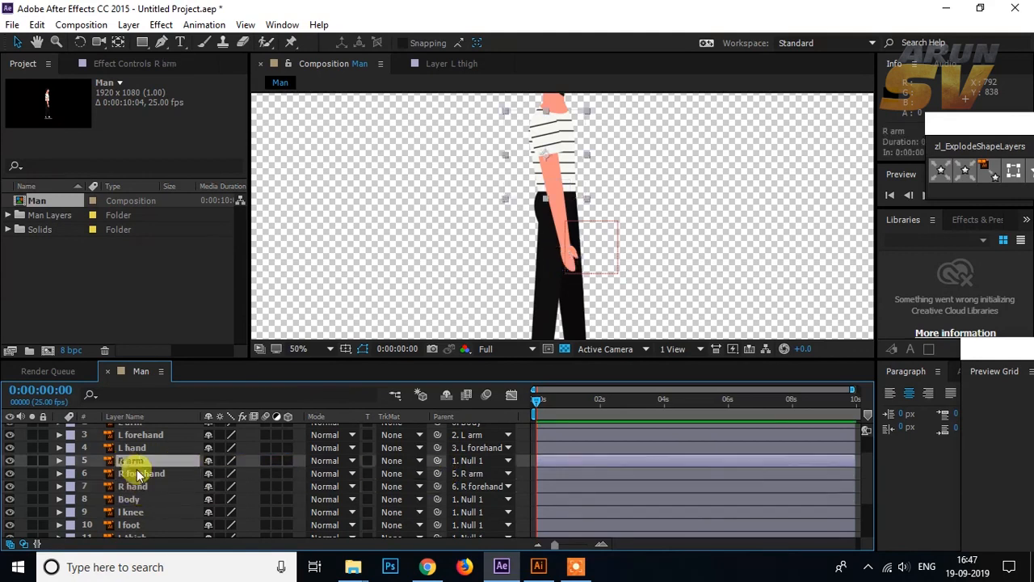
pyautogui.moveTo(438, 461); pyautogui.dragTo(146, 498)
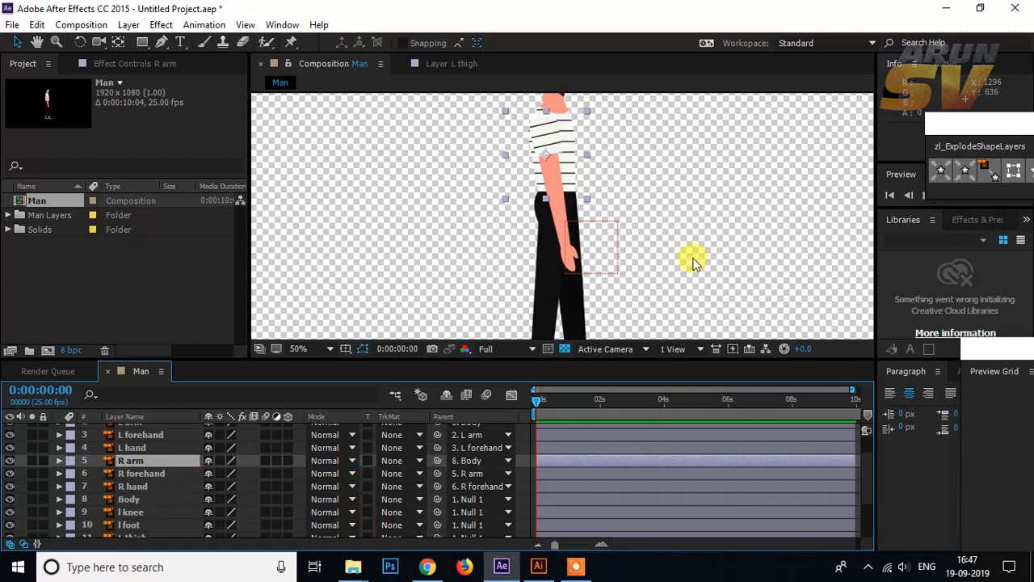
pyautogui.click(716, 215)
# Step: Test the arm parenting by moving the Body layer, and undo the move
pyautogui.click(130, 499)
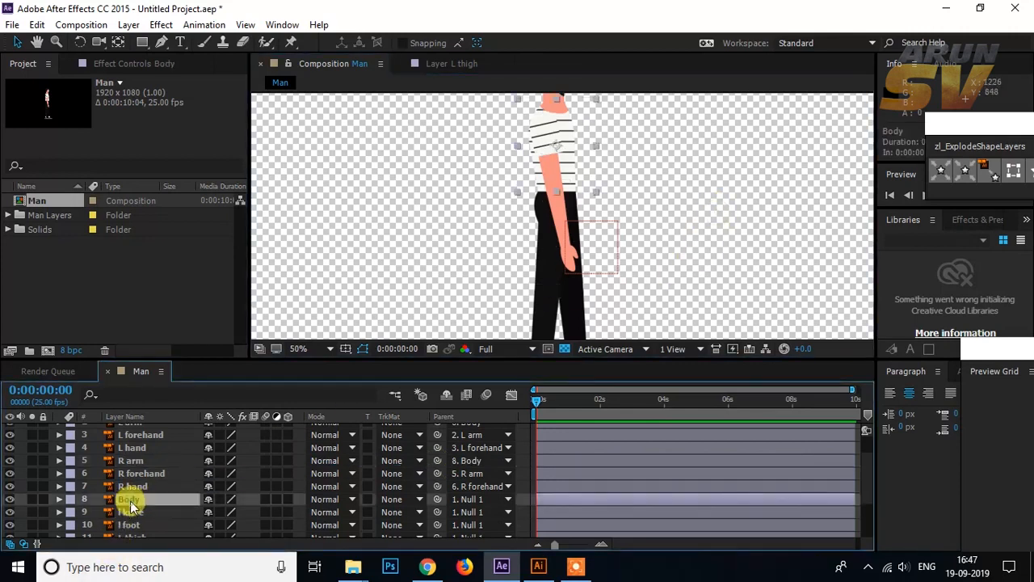
pyautogui.moveTo(575, 175)
pyautogui.mouseDown()
pyautogui.moveTo(698, 201)
pyautogui.moveTo(537, 196)
pyautogui.moveTo(573, 166)
pyautogui.moveTo(589, 177)
pyautogui.moveTo(563, 167)
pyautogui.moveTo(571, 172)
pyautogui.mouseUp()
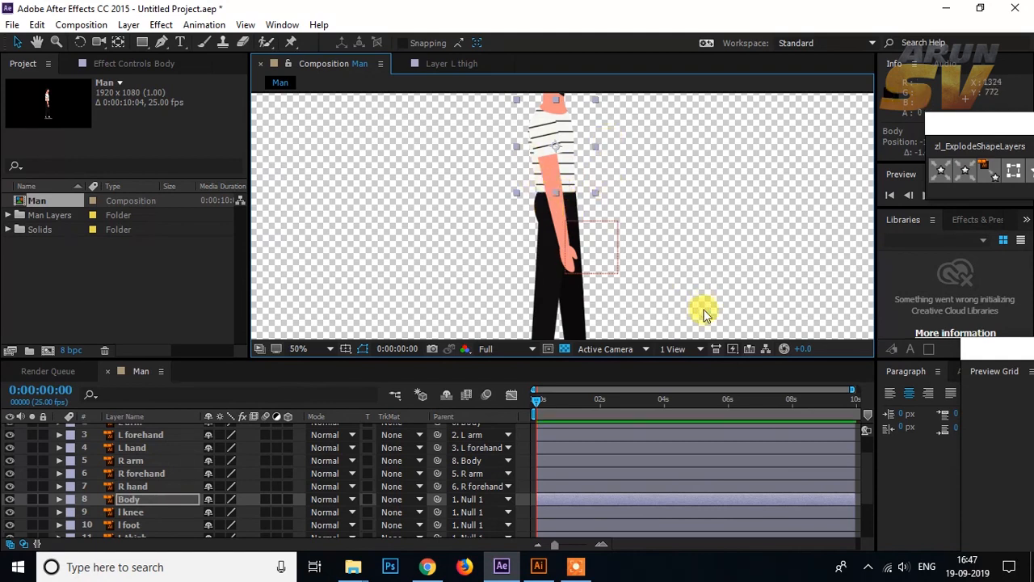
pyautogui.hotkey('ctrl', 'z')
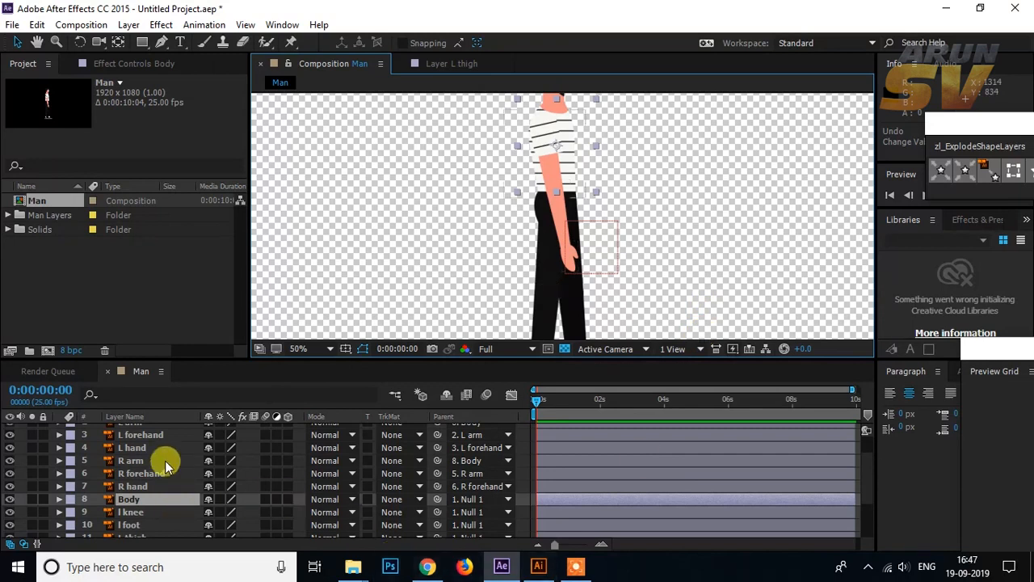
# Step: Parent the R foot layer to R knee and place the R thigh layer directly above R knee
pyautogui.scroll(-3, 614, 243)
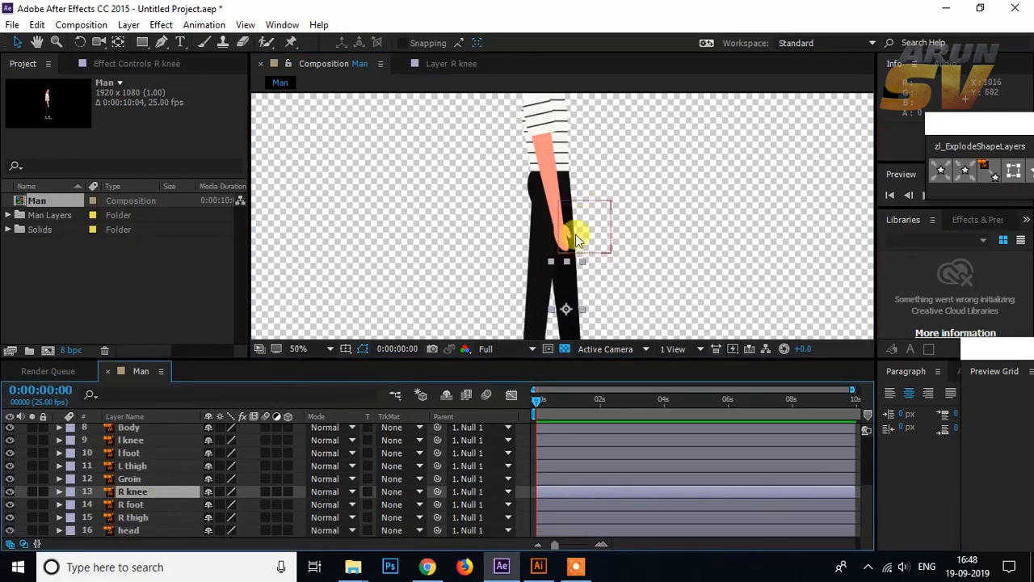
pyautogui.moveTo(561, 276); pyautogui.dragTo(556, 211)
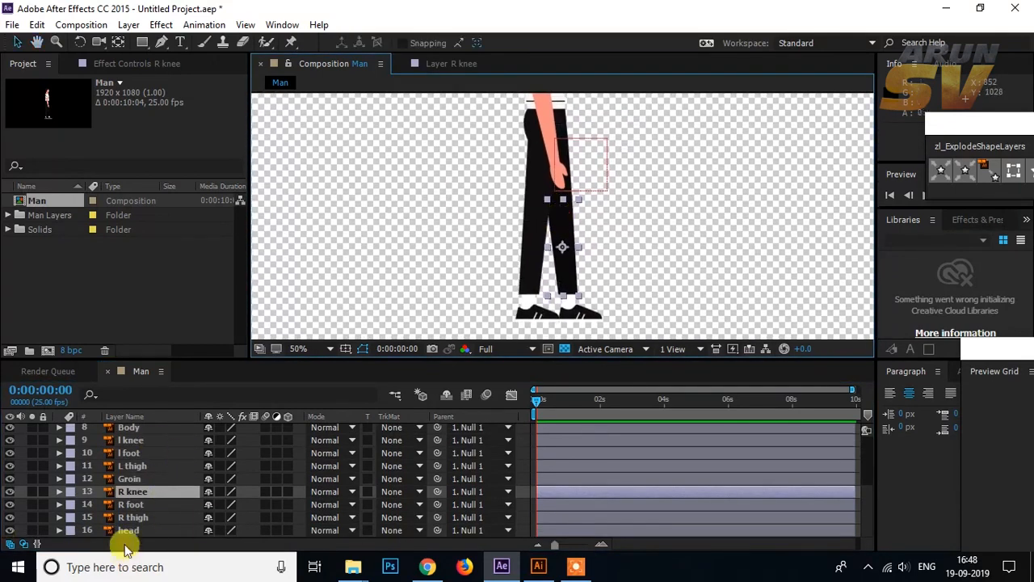
pyautogui.click(134, 517)
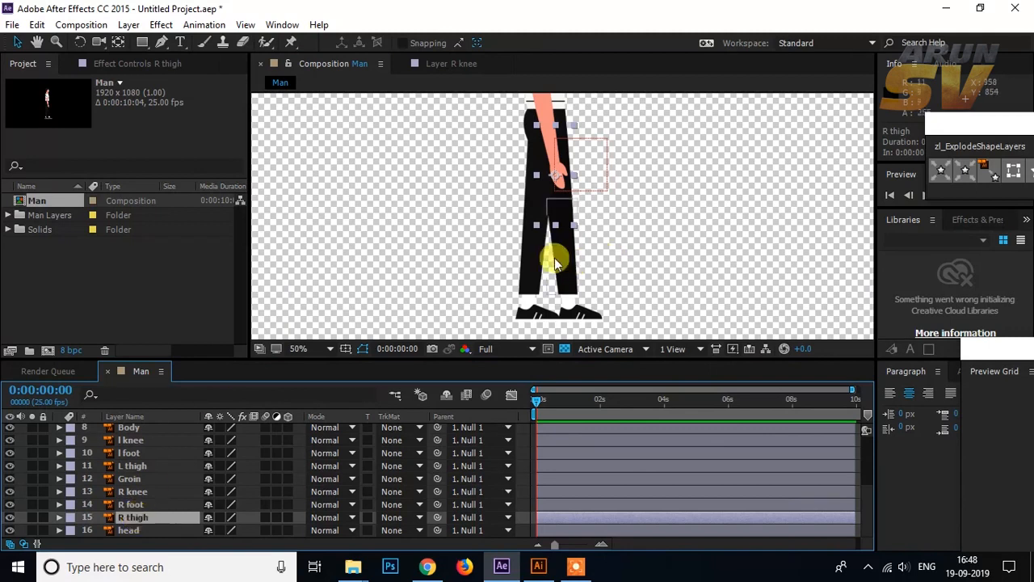
pyautogui.click(563, 311)
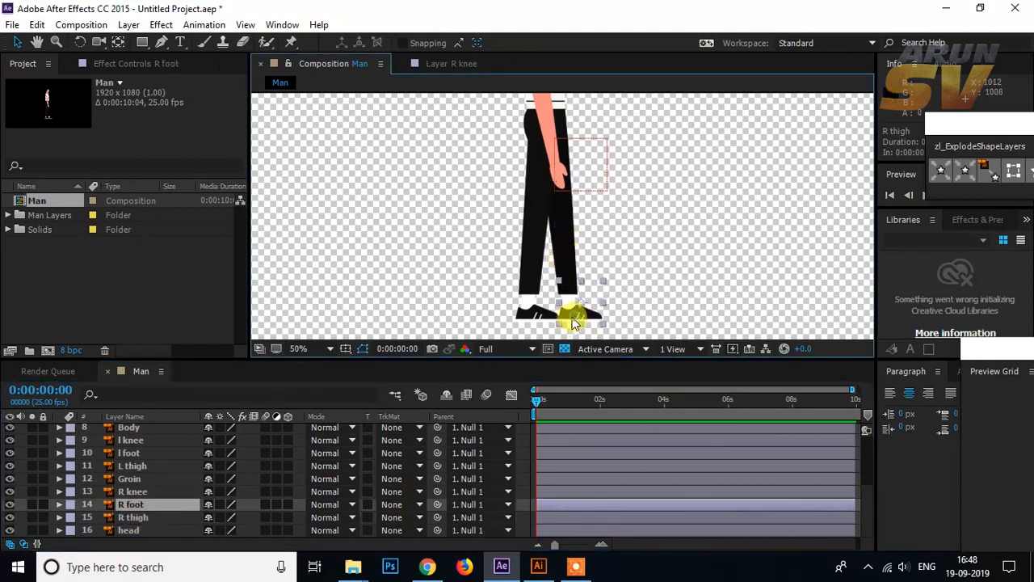
pyautogui.moveTo(437, 504); pyautogui.dragTo(149, 488)
pyautogui.click(141, 490)
pyautogui.click(139, 503)
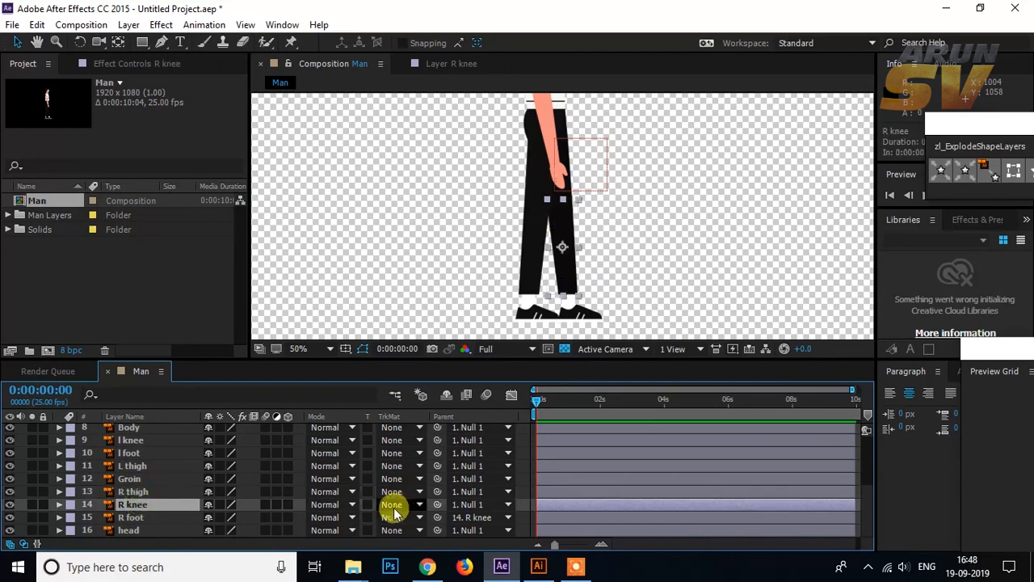
# Step: Parent the R knee layer to R thigh, and the R thigh layer to Groin
pyautogui.moveTo(437, 504); pyautogui.dragTo(173, 491)
pyautogui.click(173, 491)
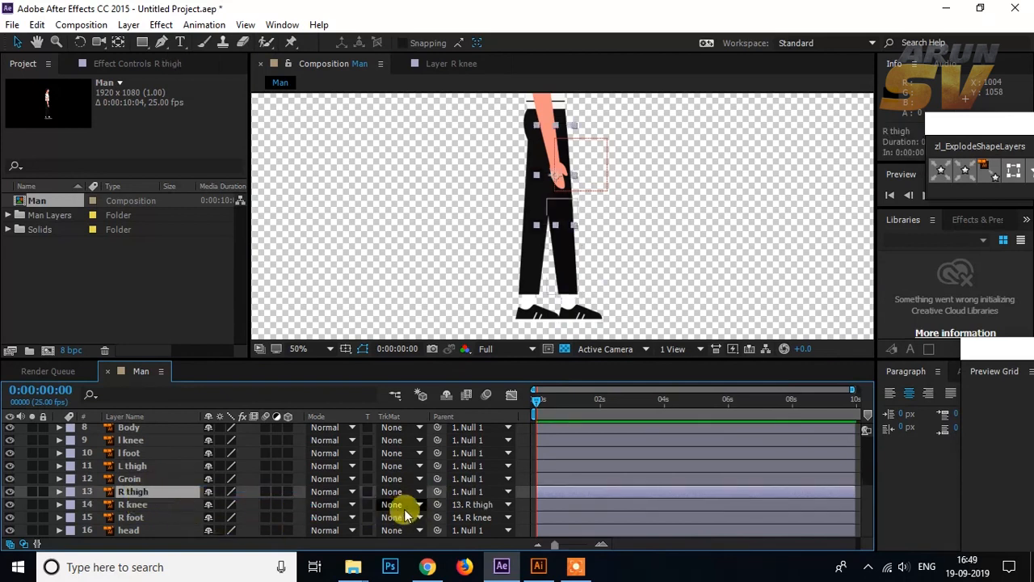
pyautogui.moveTo(410, 499); pyautogui.dragTo(163, 478)
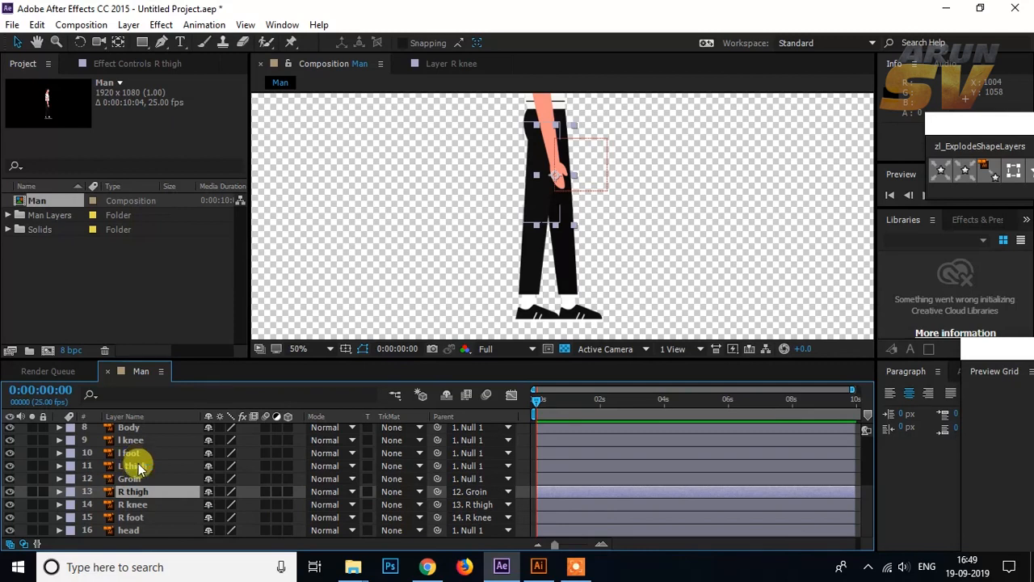
pyautogui.click(136, 466)
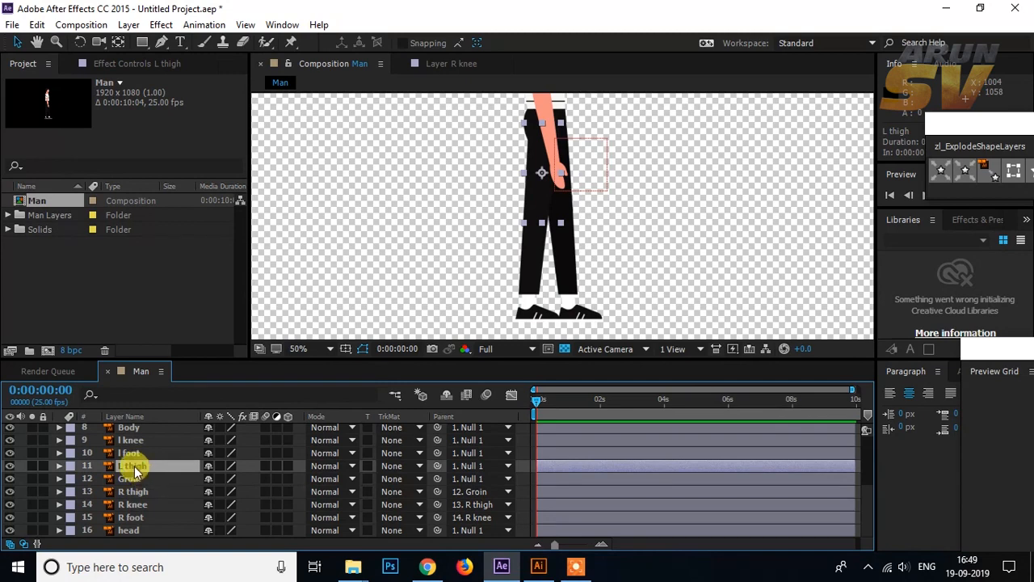
pyautogui.moveTo(144, 440)
pyautogui.mouseDown()
pyautogui.moveTo(137, 464)
pyautogui.moveTo(147, 433)
pyautogui.mouseUp()
pyautogui.scroll(-1, 157, 460)
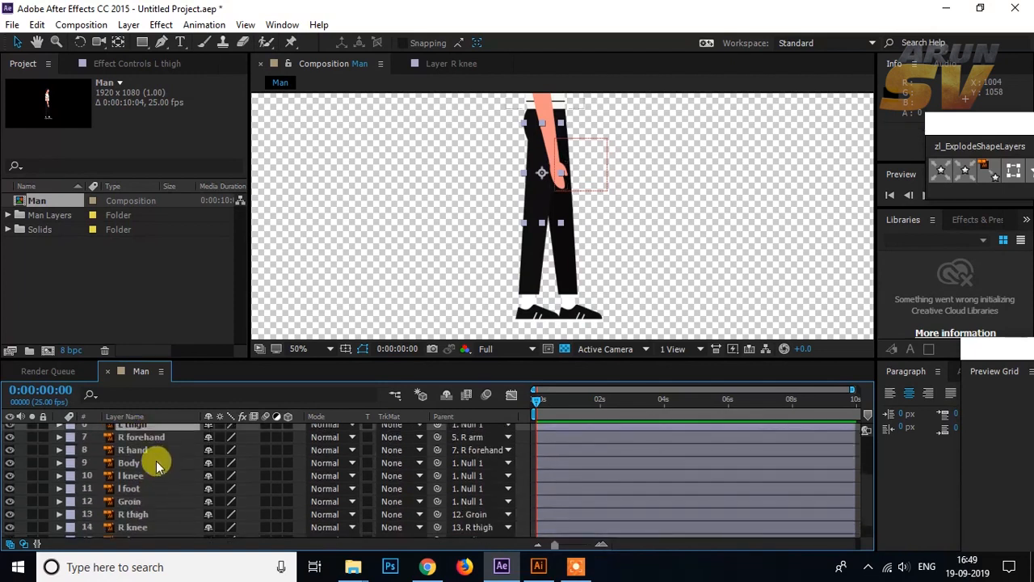
pyautogui.hotkey('ctrl', 'z')
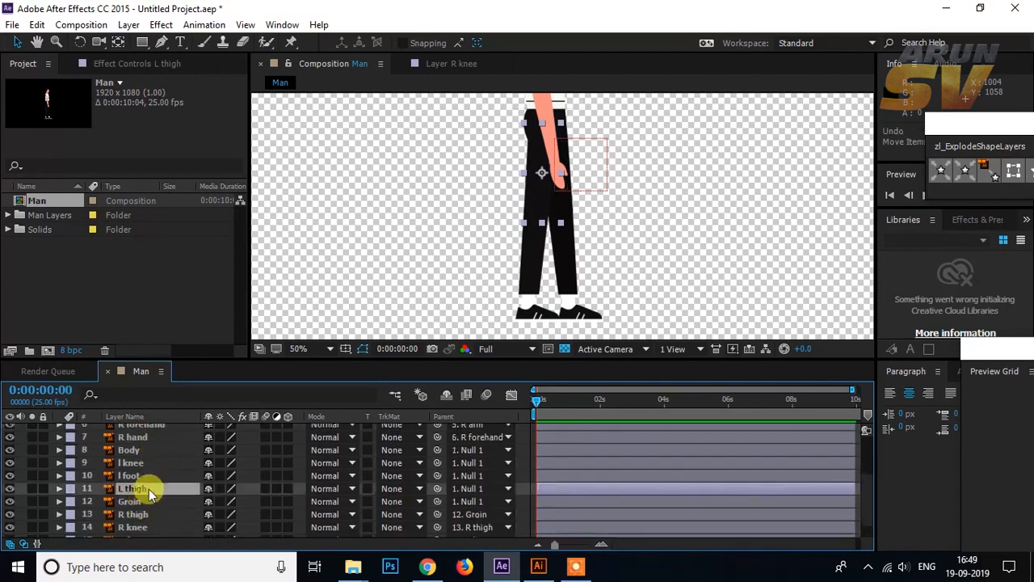
# Step: Move the L thigh layer between Body and l knee in the layer stack
pyautogui.scroll(-1, 147, 489)
pyautogui.moveTo(146, 472); pyautogui.dragTo(158, 510)
pyautogui.scroll(-1, 166, 482)
pyautogui.scroll(-1, 169, 485)
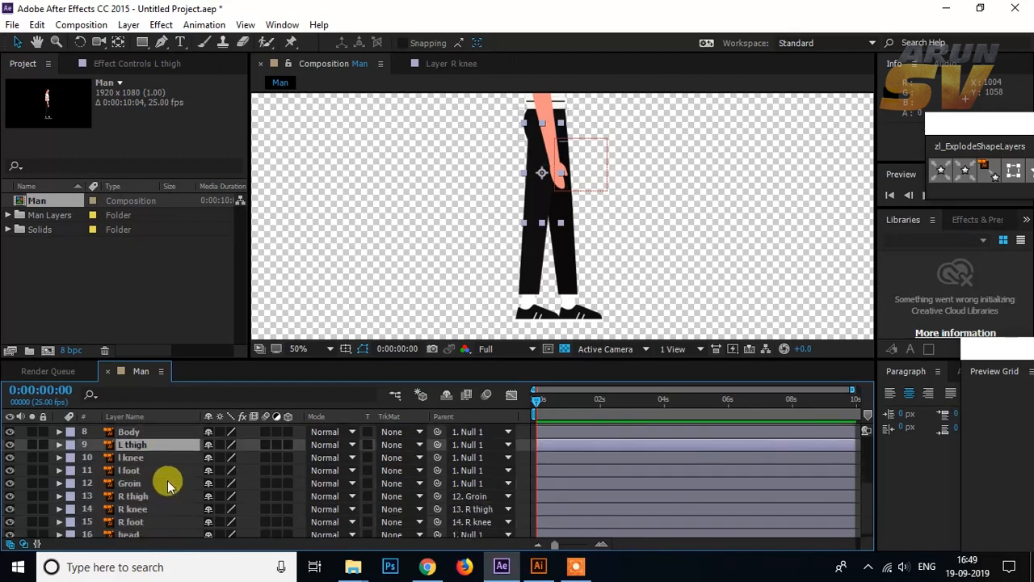
# Step: Parent the left leg as a chain: l foot to l knee, l knee to L thigh, and L thigh to Groin
pyautogui.click(133, 470)
pyautogui.moveTo(438, 470); pyautogui.dragTo(183, 458)
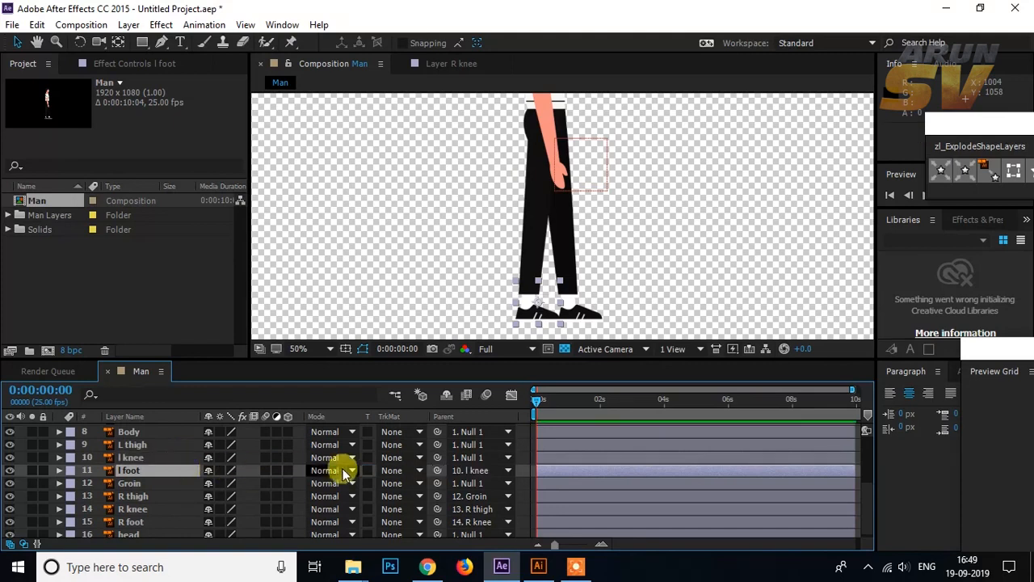
pyautogui.moveTo(436, 458); pyautogui.dragTo(161, 448)
pyautogui.moveTo(436, 444); pyautogui.dragTo(182, 483)
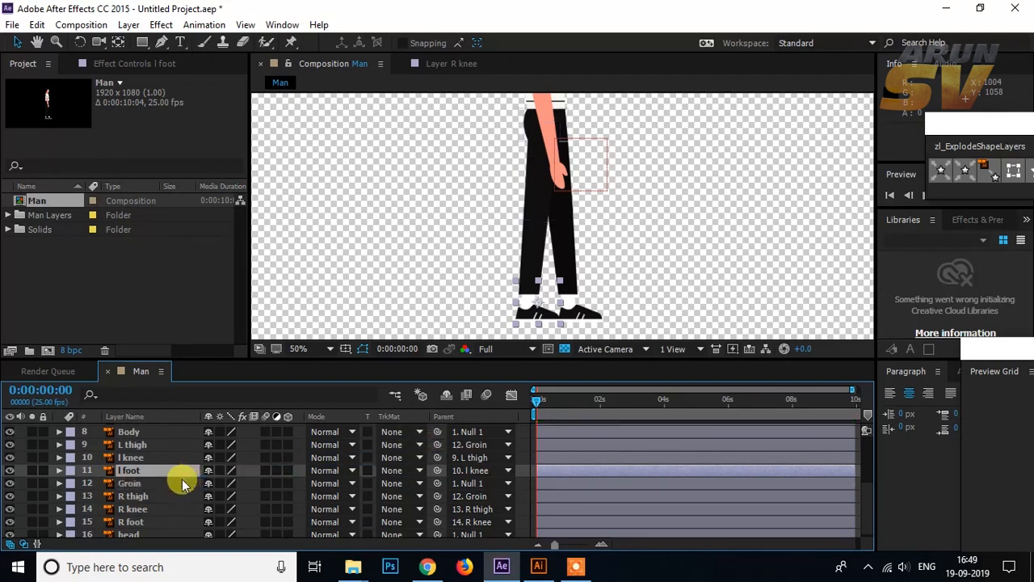
# Step: Parent the Groin layer to the Body layer
pyautogui.click(524, 457)
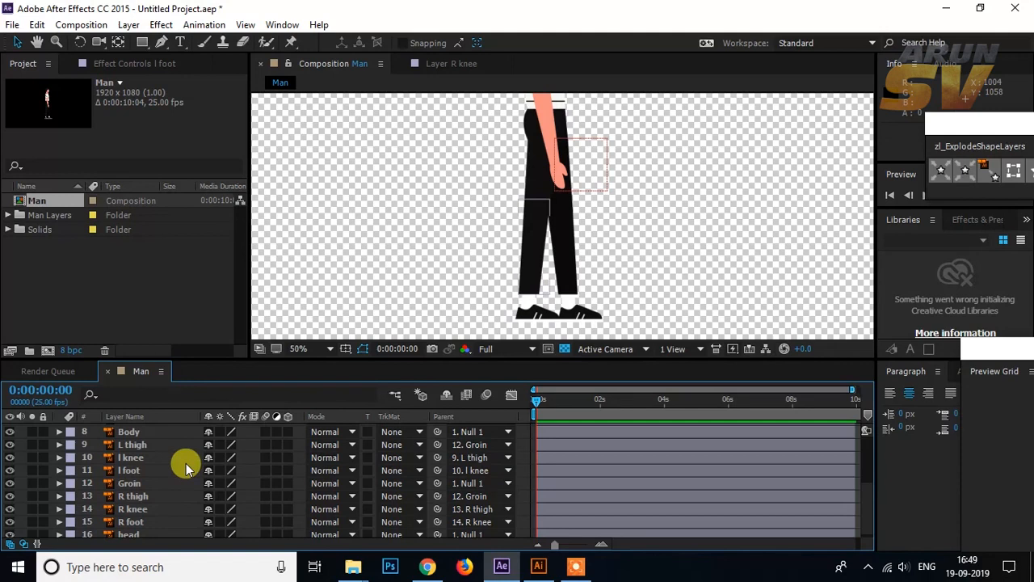
pyautogui.scroll(1, 142, 457)
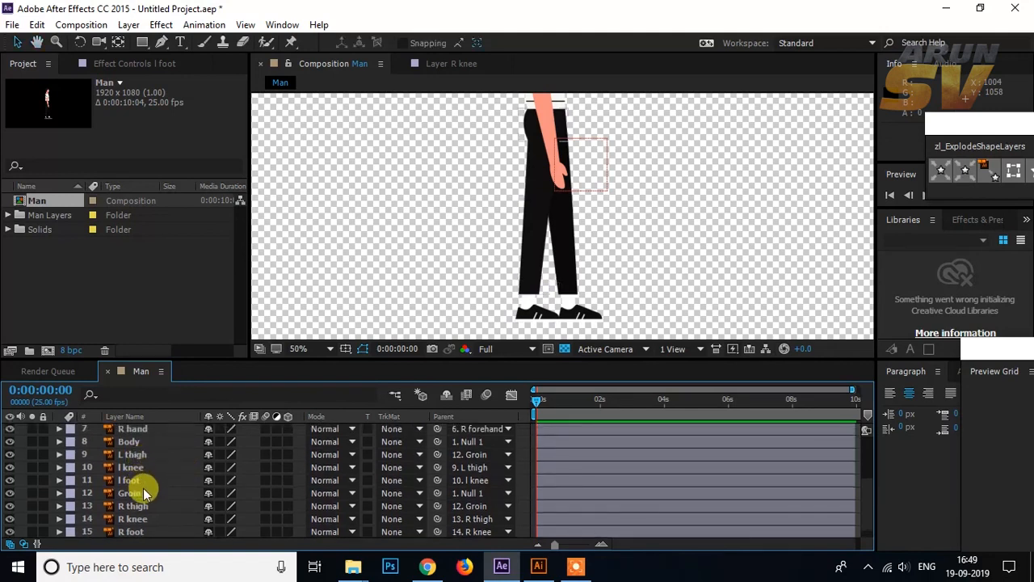
pyautogui.click(141, 491)
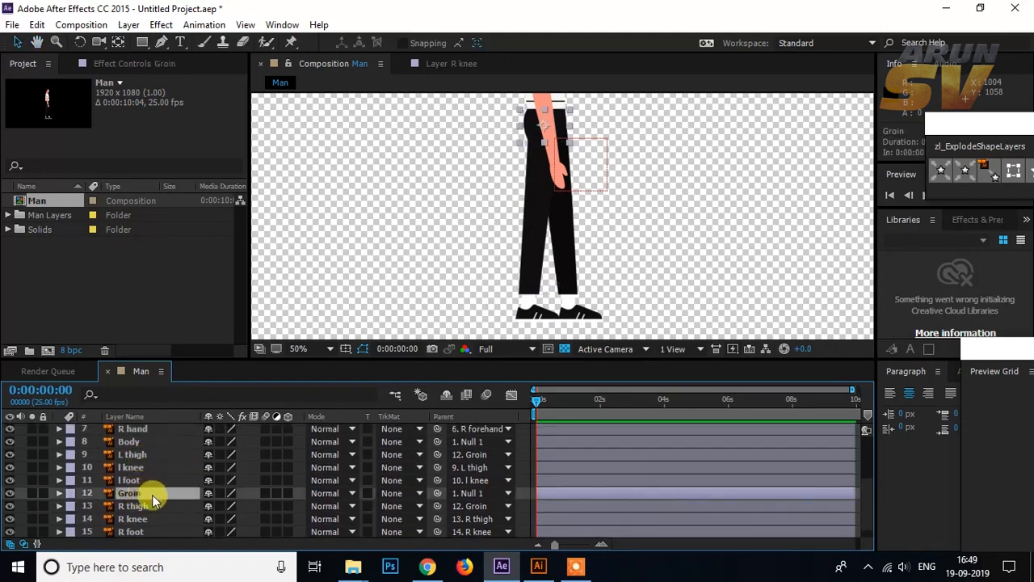
pyautogui.moveTo(438, 492); pyautogui.dragTo(123, 443)
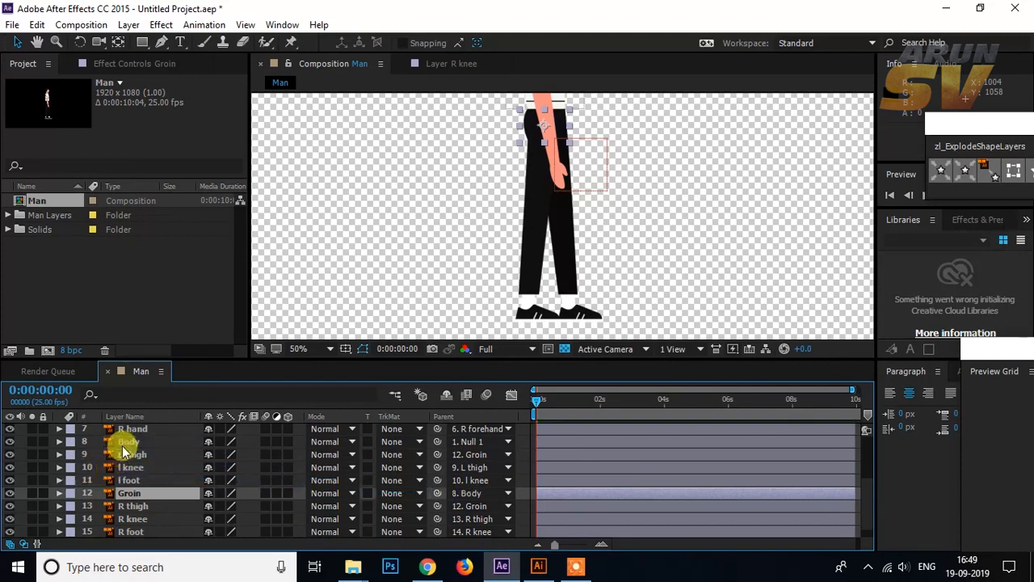
# Step: Test the leg parenting by shifting the Body layer sideways in the composition, and undo the move
pyautogui.click(125, 441)
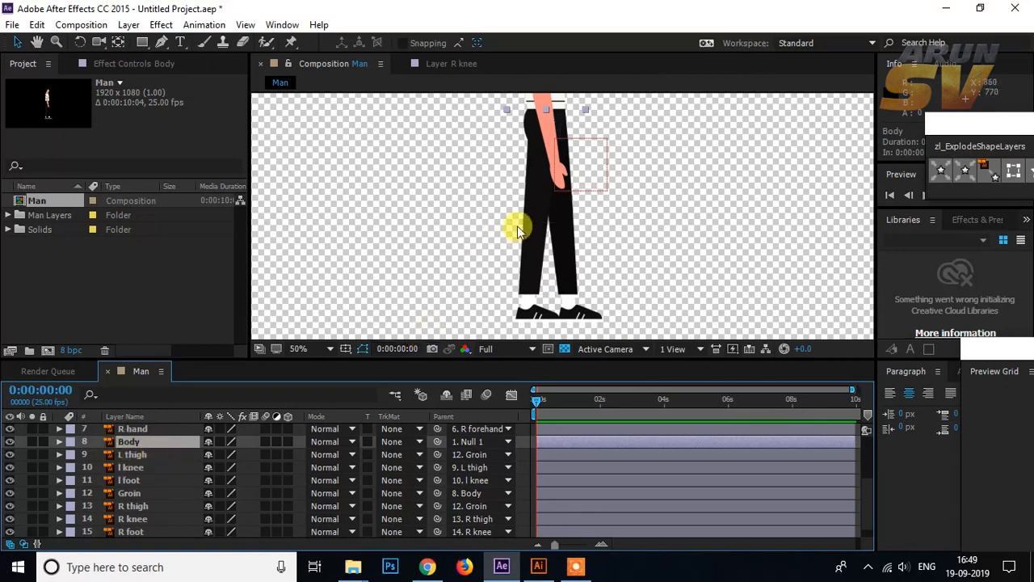
pyautogui.moveTo(517, 226); pyautogui.dragTo(533, 335)
pyautogui.moveTo(573, 170); pyautogui.dragTo(654, 174)
pyautogui.hotkey('ctrl', 'z')
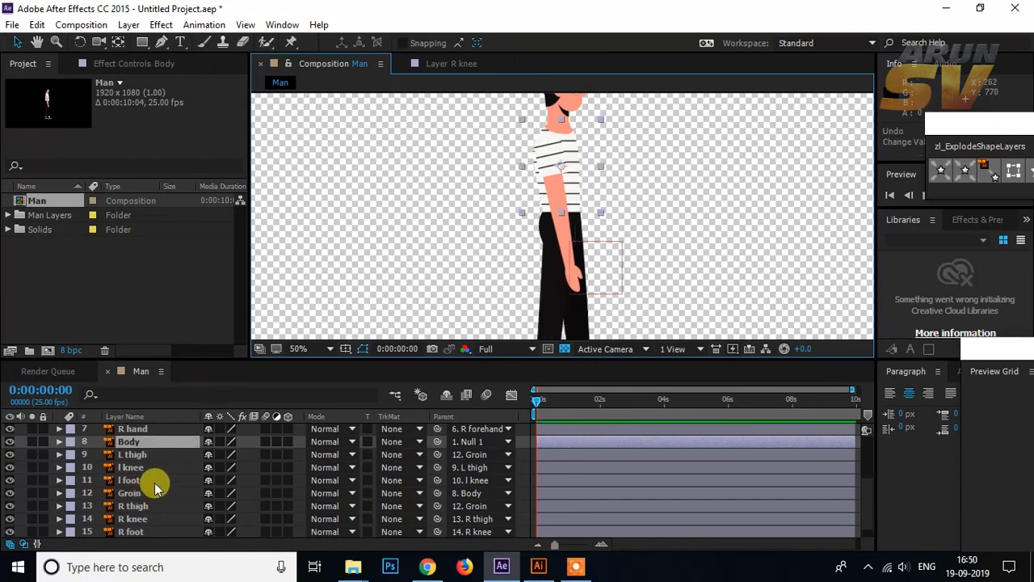
# Step: Parent the head layer to the Body layer
pyautogui.scroll(-1, 156, 487)
pyautogui.scroll(3, 158, 488)
pyautogui.scroll(-3, 162, 487)
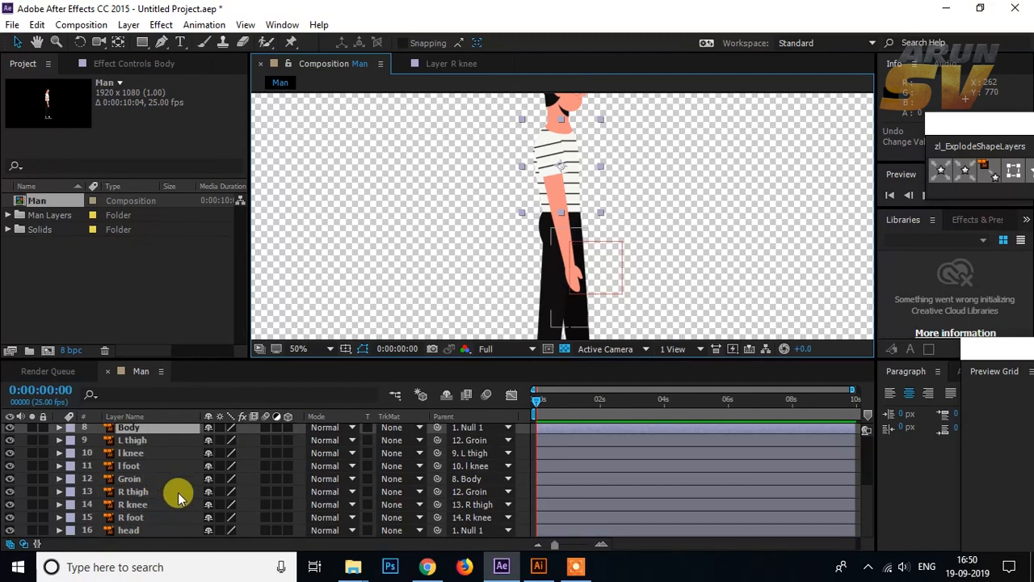
pyautogui.click(465, 530)
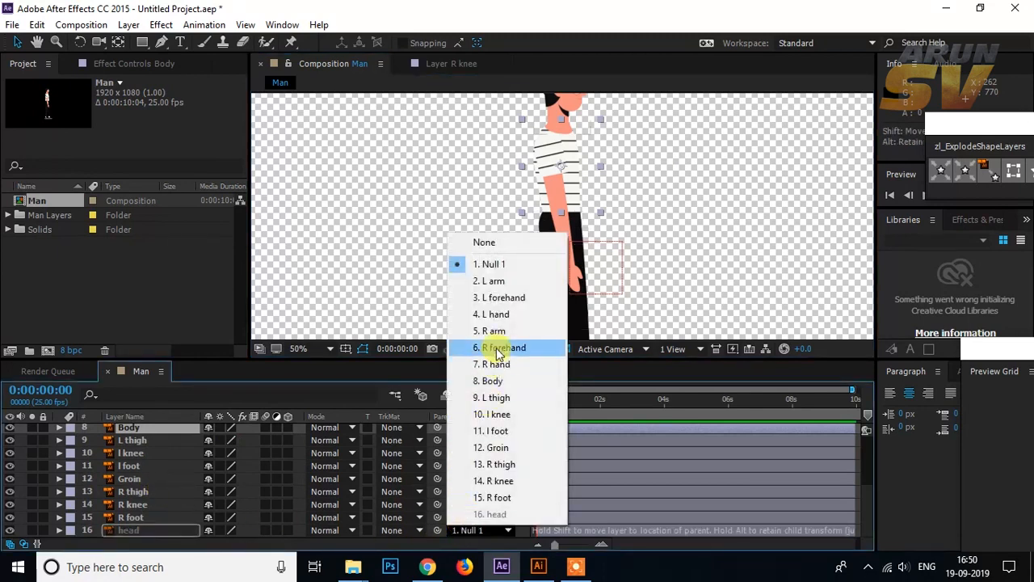
pyautogui.click(493, 380)
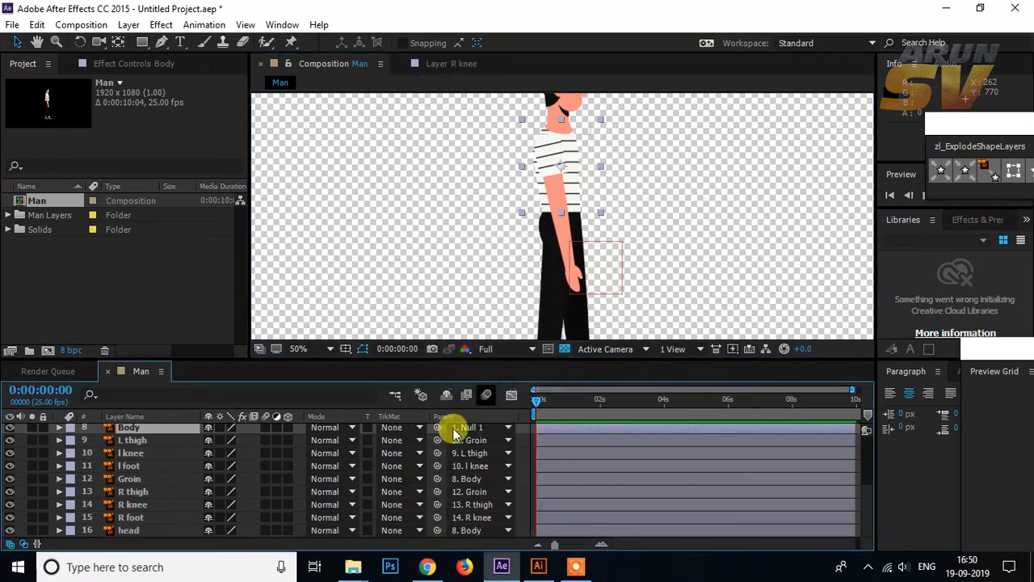
# Step: Test the complete rig by moving the Body layer in the composition, and undo the move
pyautogui.scroll(3, 129, 474)
pyautogui.scroll(-3, 130, 475)
pyautogui.click(128, 492)
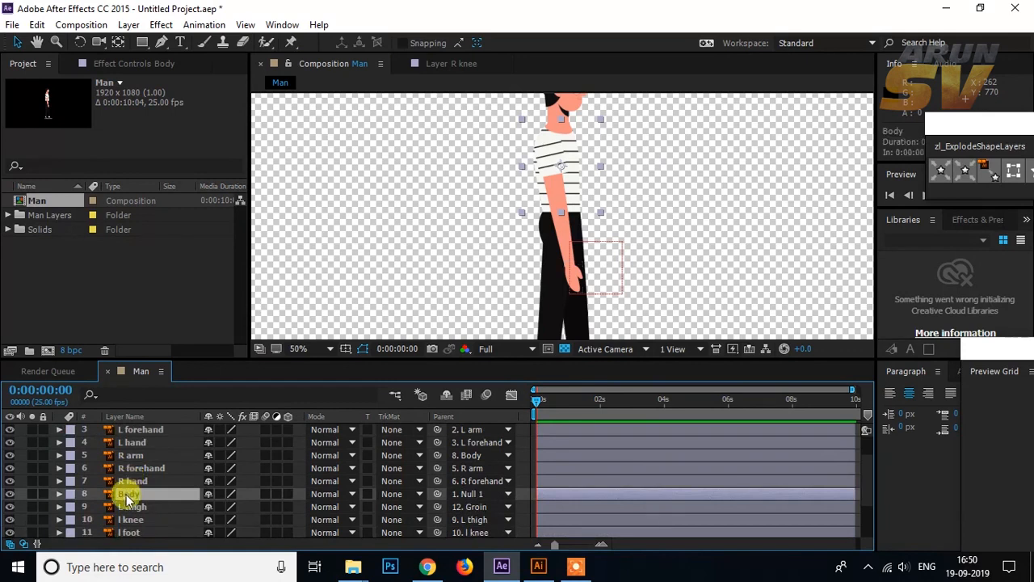
pyautogui.moveTo(534, 168); pyautogui.dragTo(576, 175)
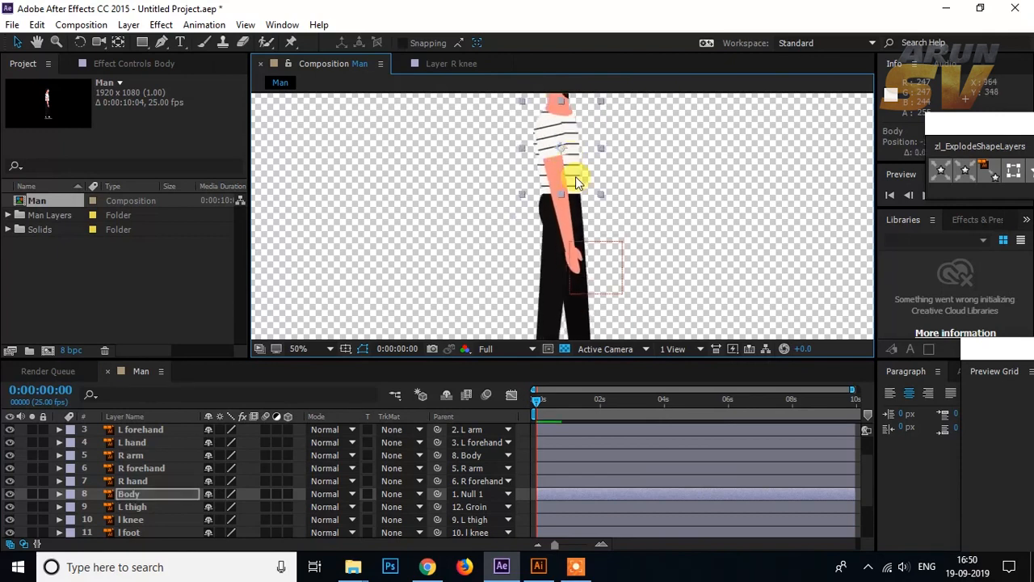
pyautogui.hotkey('ctrl', 'z')
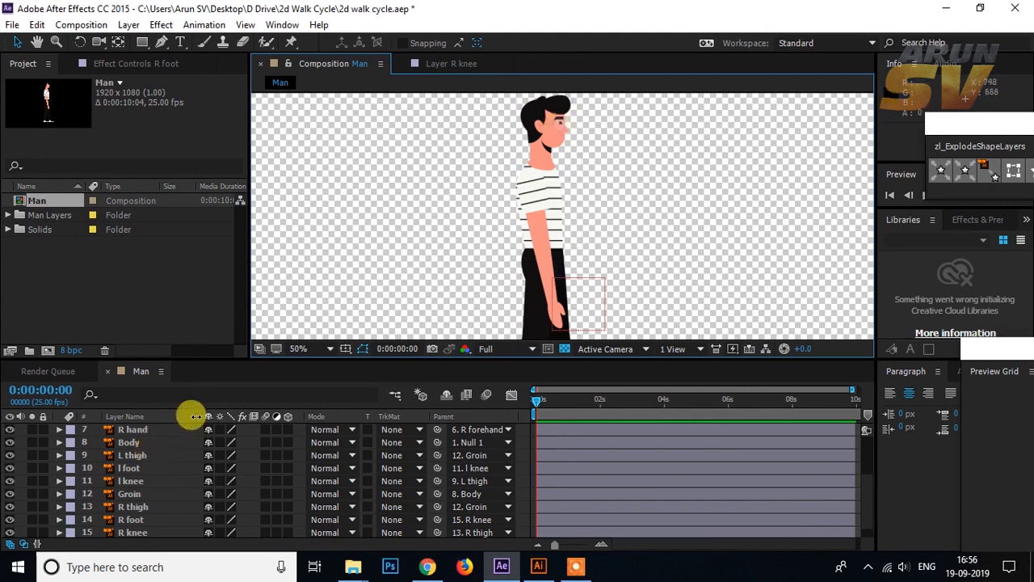
# Step: Move the head layer's anchor point down to the neck and the L arm layer's anchor point slightly toward the chest at sleeve-hem height
pyautogui.click(543, 144)
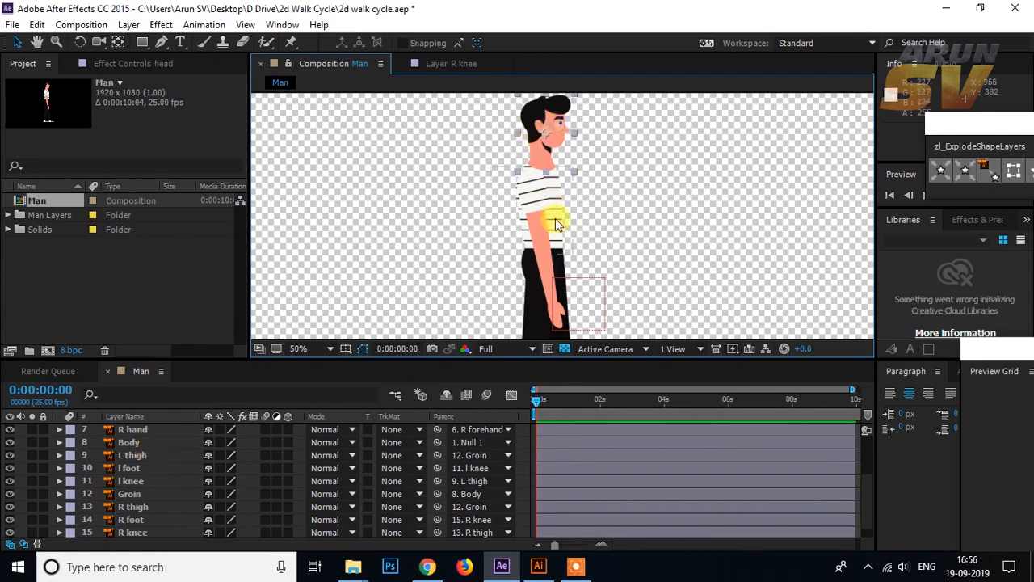
pyautogui.click(117, 42)
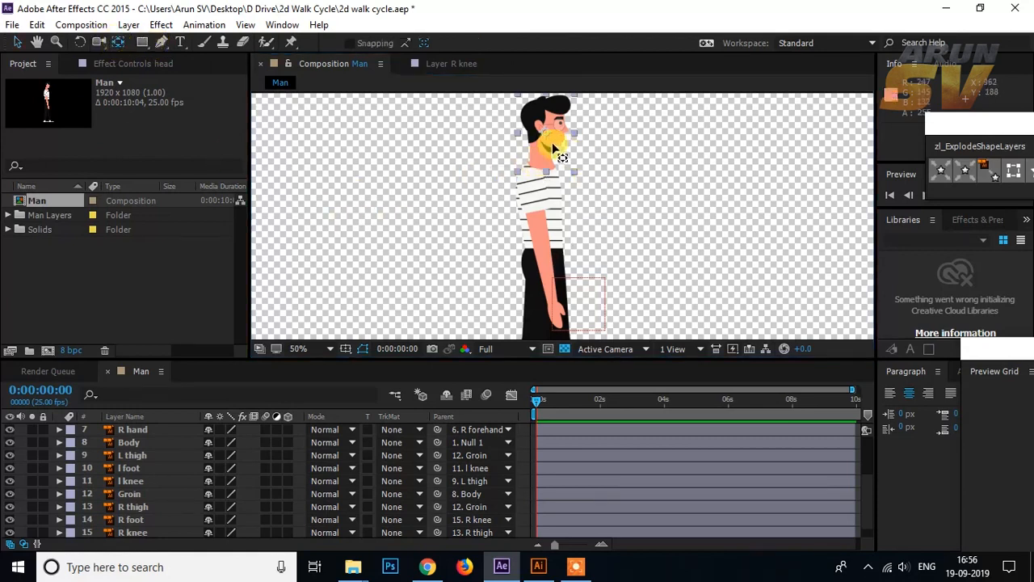
pyautogui.moveTo(546, 133); pyautogui.dragTo(543, 157)
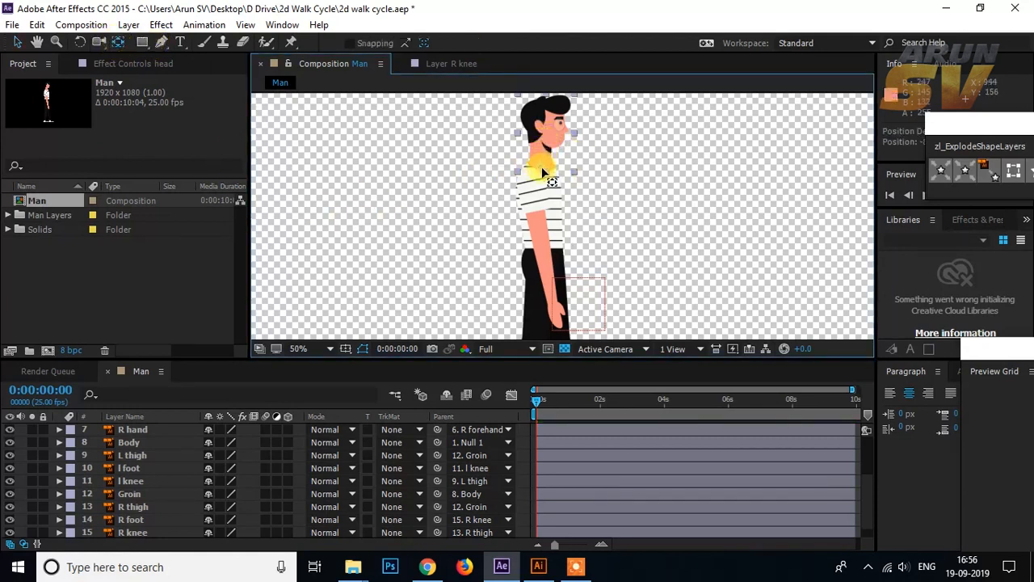
pyautogui.click(549, 222)
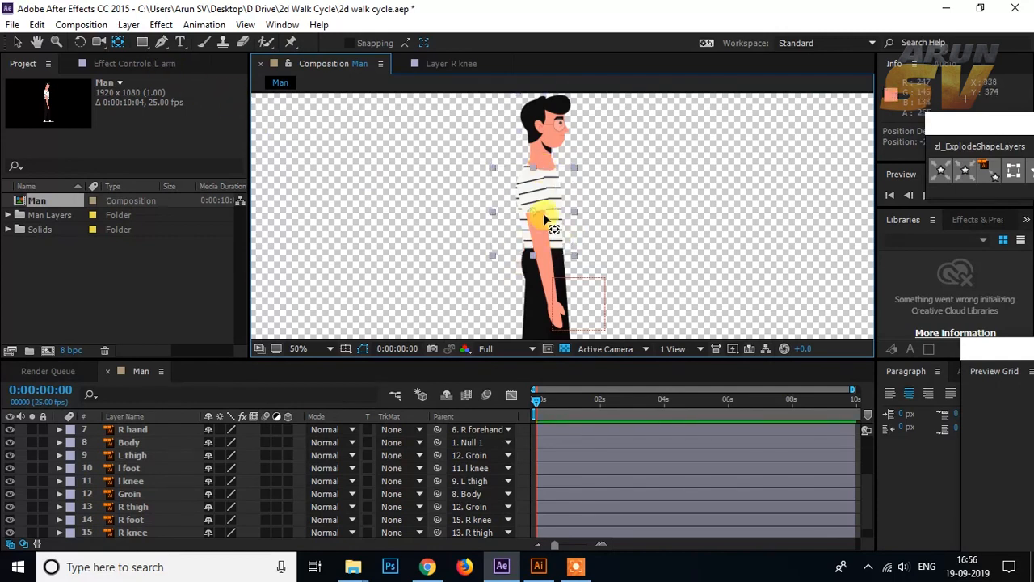
pyautogui.moveTo(584, 201); pyautogui.dragTo(541, 166)
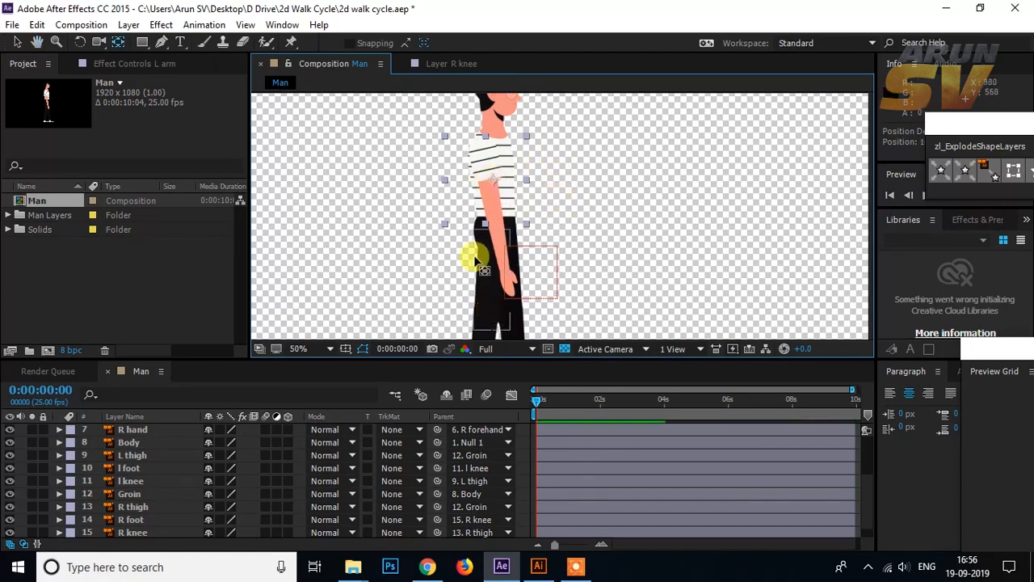
# Step: Move the Groin layer's anchor point up to the middle of the waistline
pyautogui.click(482, 234)
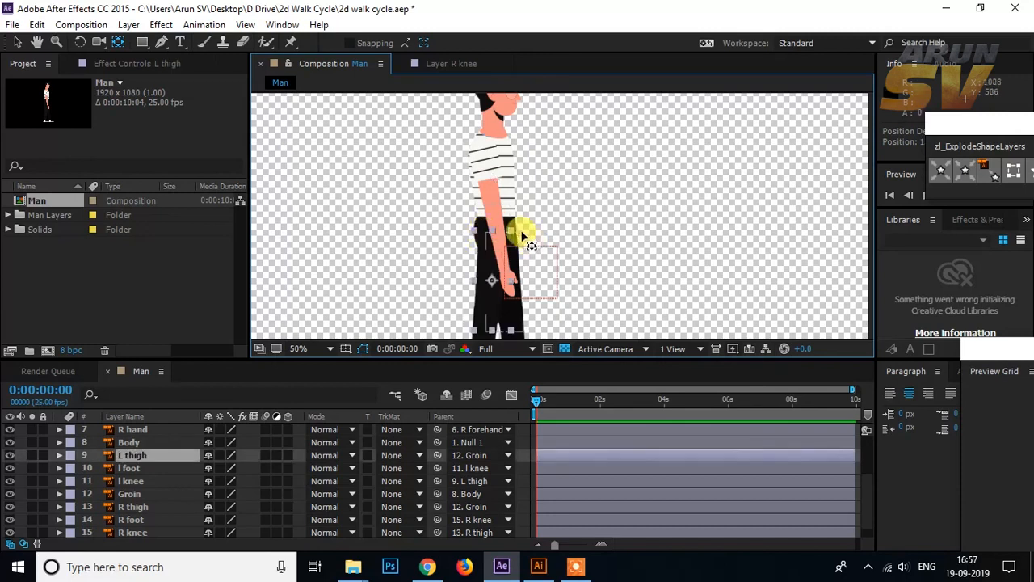
pyautogui.click(518, 230)
pyautogui.scroll(2, 550, 246)
pyautogui.moveTo(416, 229); pyautogui.dragTo(644, 238)
pyautogui.moveTo(518, 295); pyautogui.dragTo(533, 252)
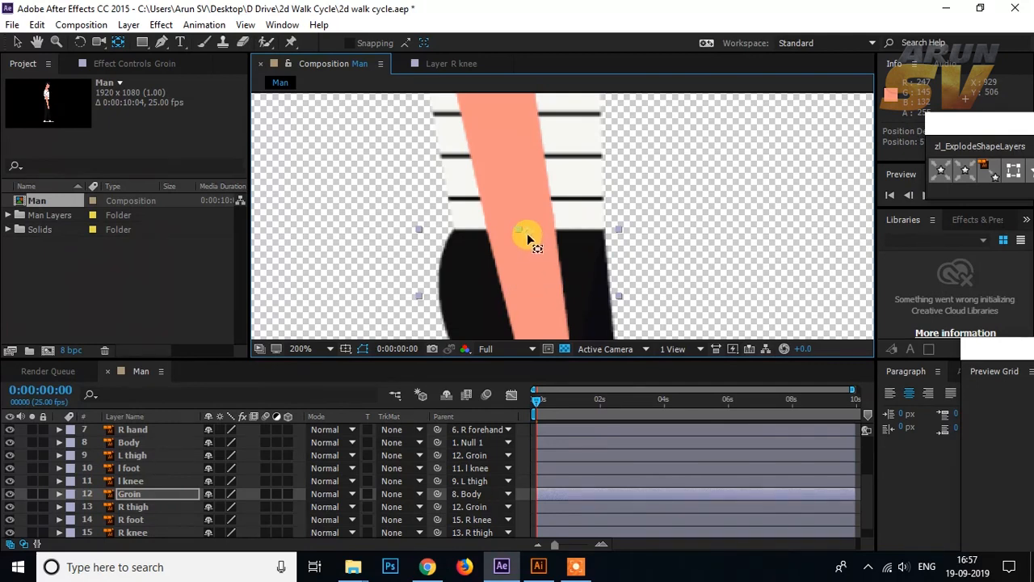
pyautogui.moveTo(544, 179); pyautogui.dragTo(519, 165)
pyautogui.scroll(-1, 570, 209)
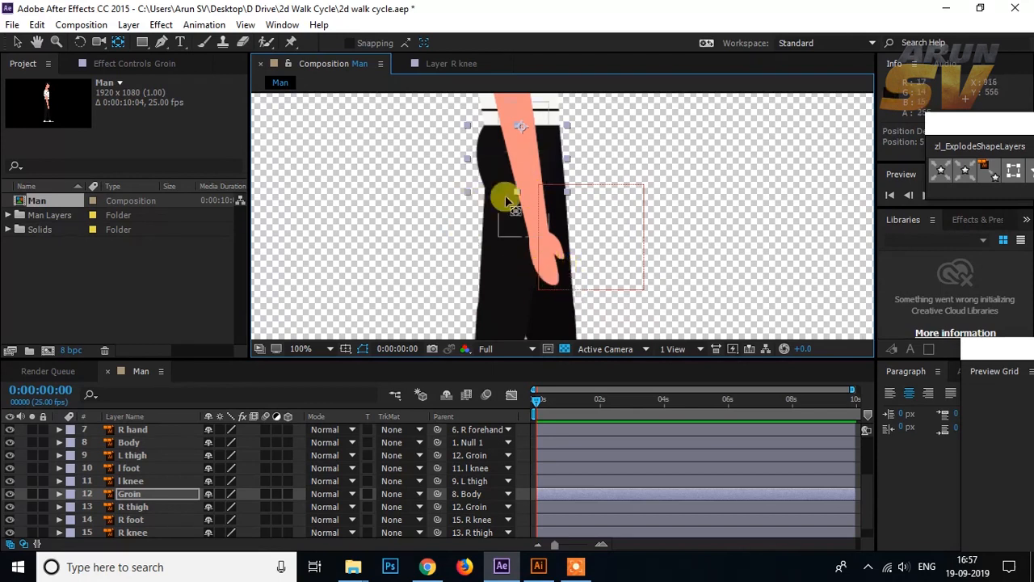
# Step: Move the L hand layer's anchor point to the wrist
pyautogui.scroll(3, 134, 459)
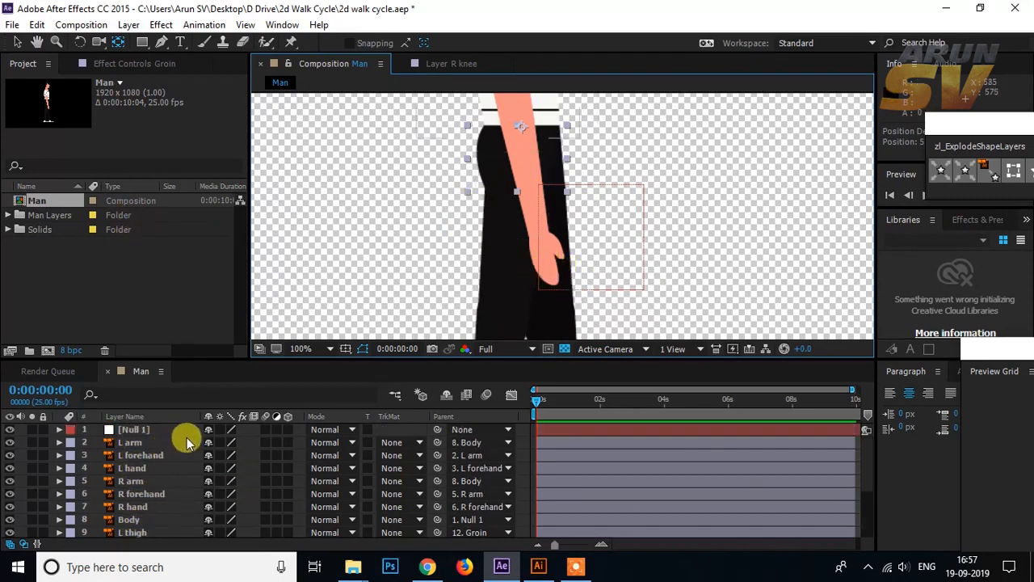
pyautogui.click(133, 442)
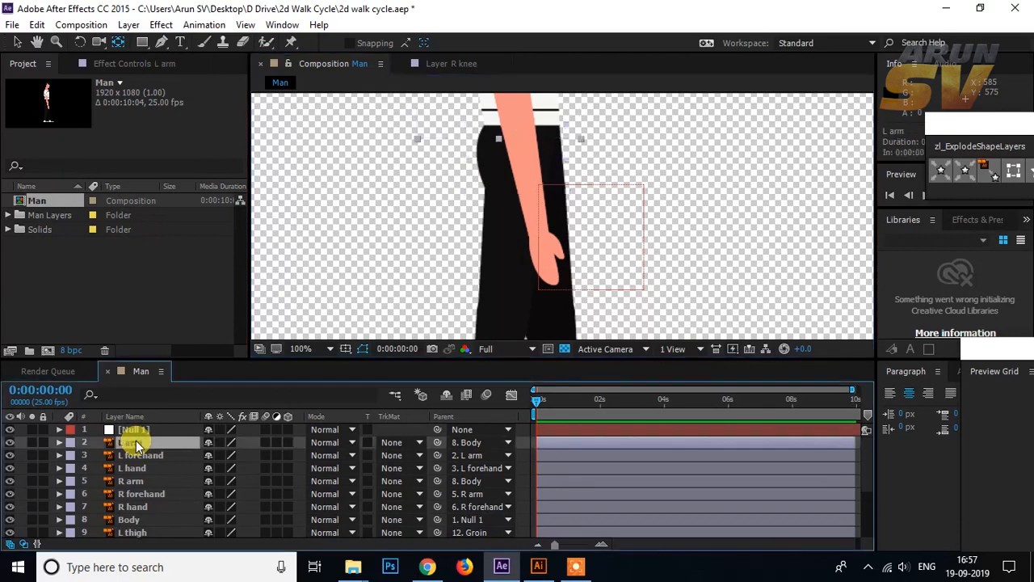
pyautogui.scroll(4, 519, 194)
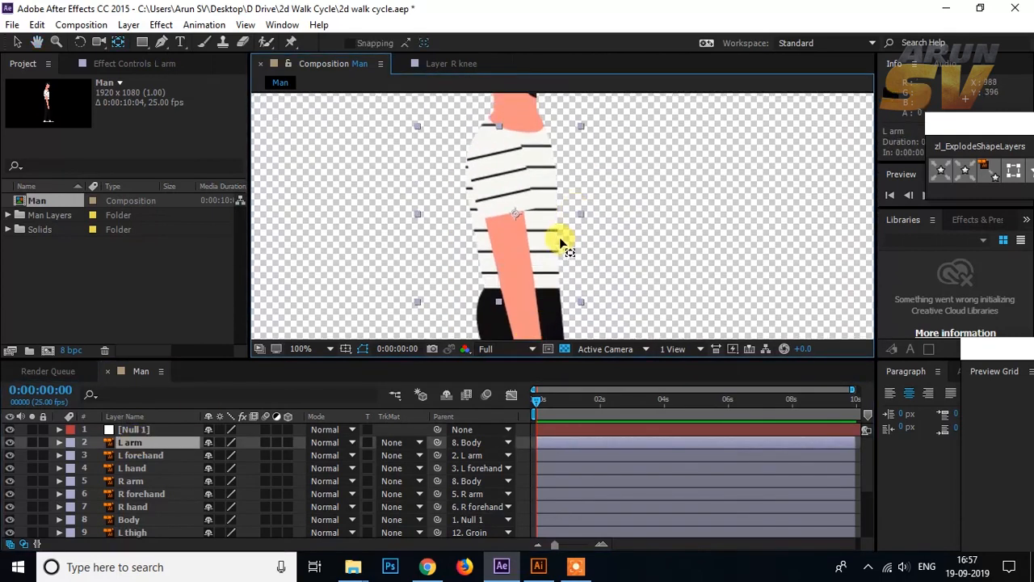
pyautogui.click(140, 467)
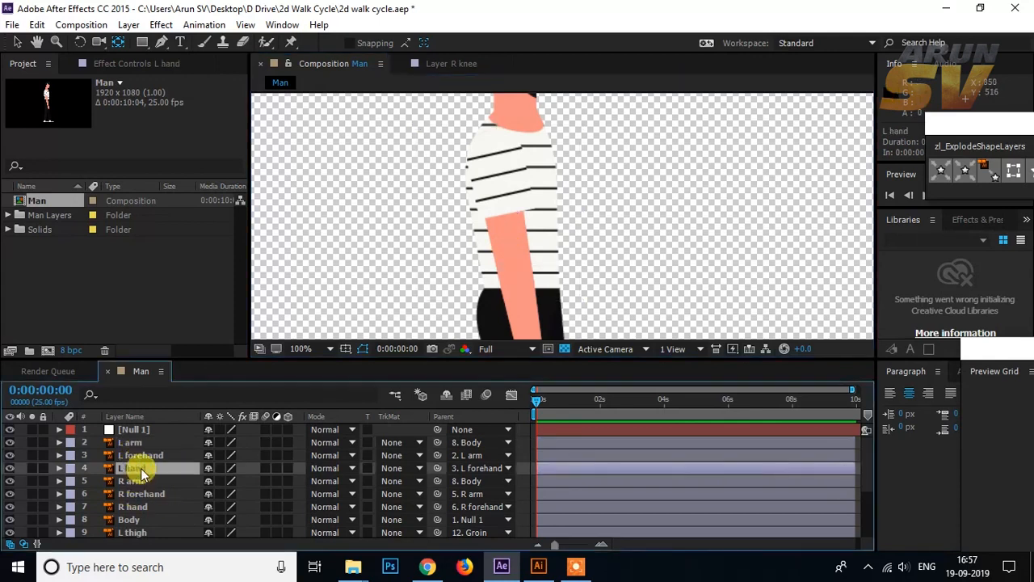
pyautogui.scroll(-3, 554, 242)
pyautogui.moveTo(548, 276); pyautogui.dragTo(515, 245)
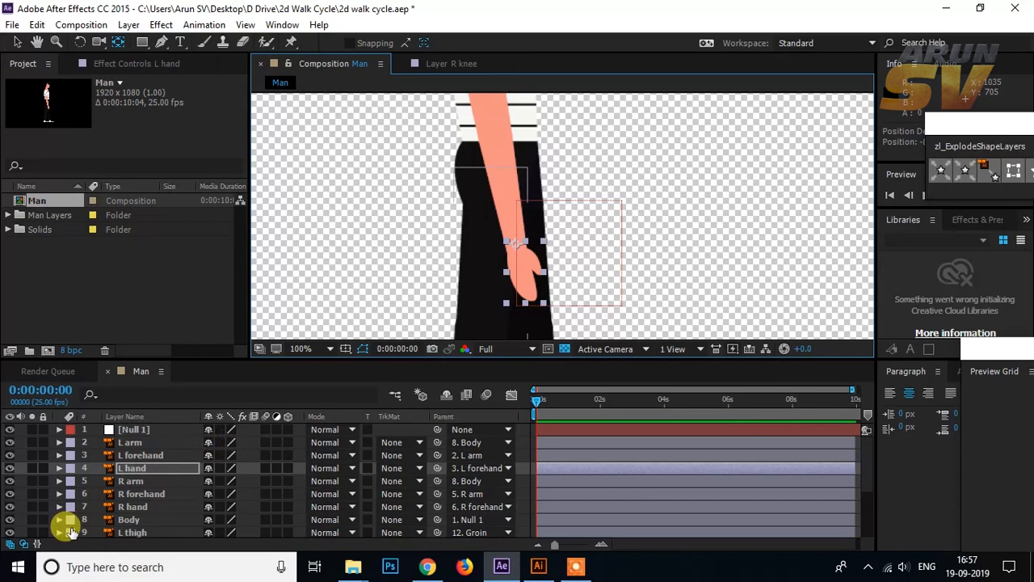
# Step: Move the L forehand layer's anchor point up to the elbow
pyautogui.click(145, 456)
pyautogui.scroll(5, 461, 196)
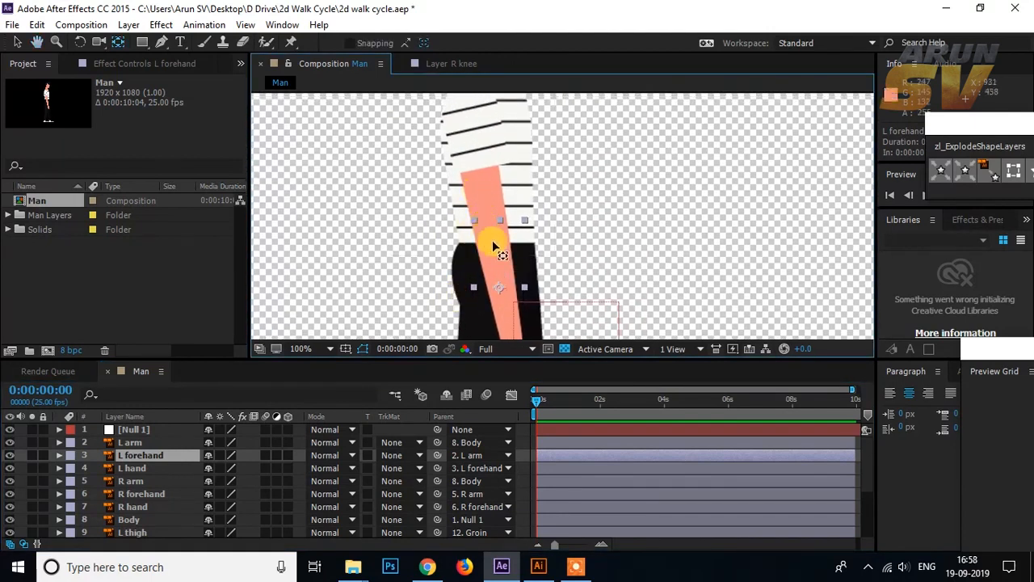
pyautogui.moveTo(500, 288); pyautogui.dragTo(499, 225)
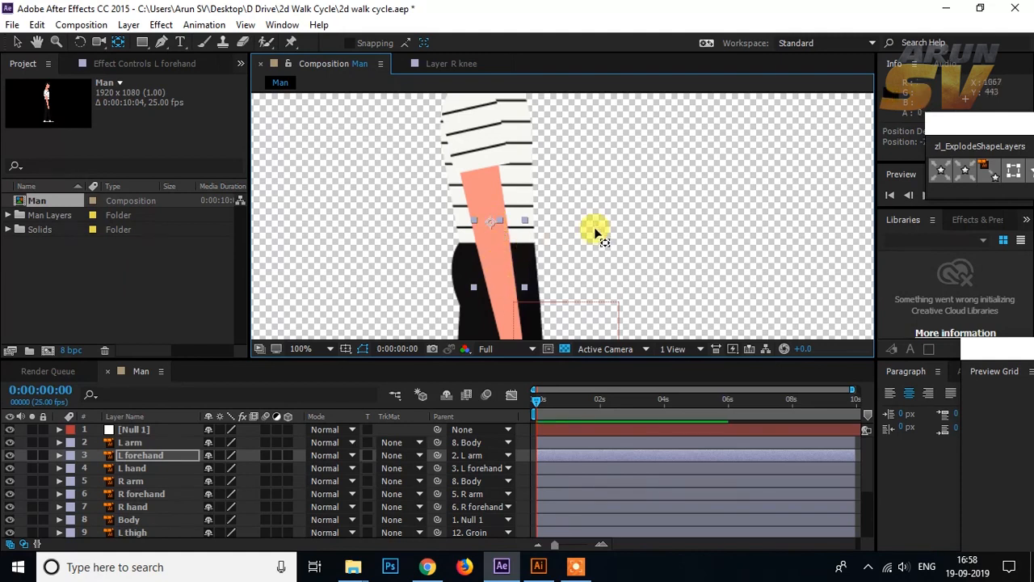
# Step: Move the anchor points of the R foot and l foot layers to the ankles, where the socks meet the shoes
pyautogui.scroll(-3, 493, 234)
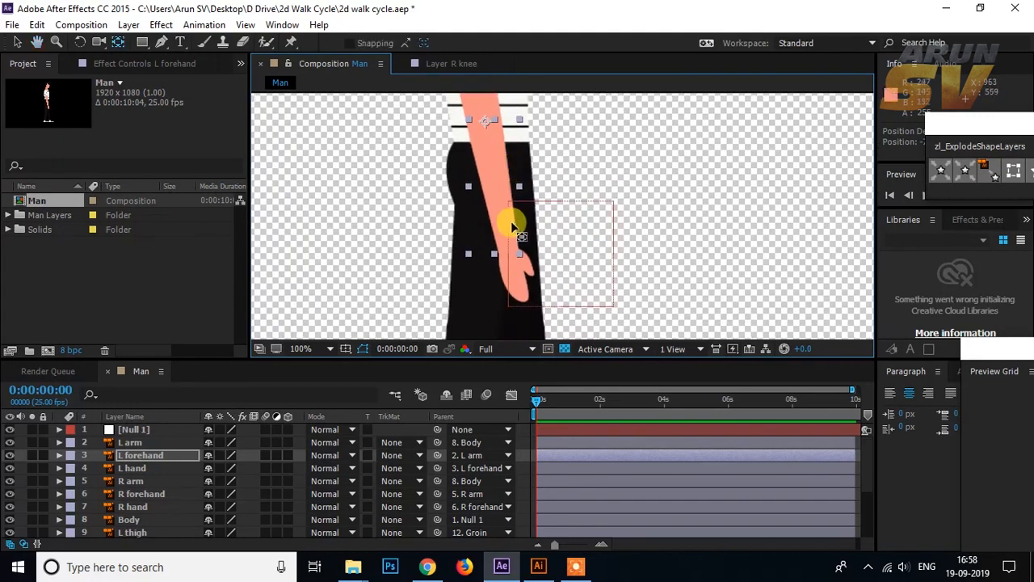
pyautogui.press(',')
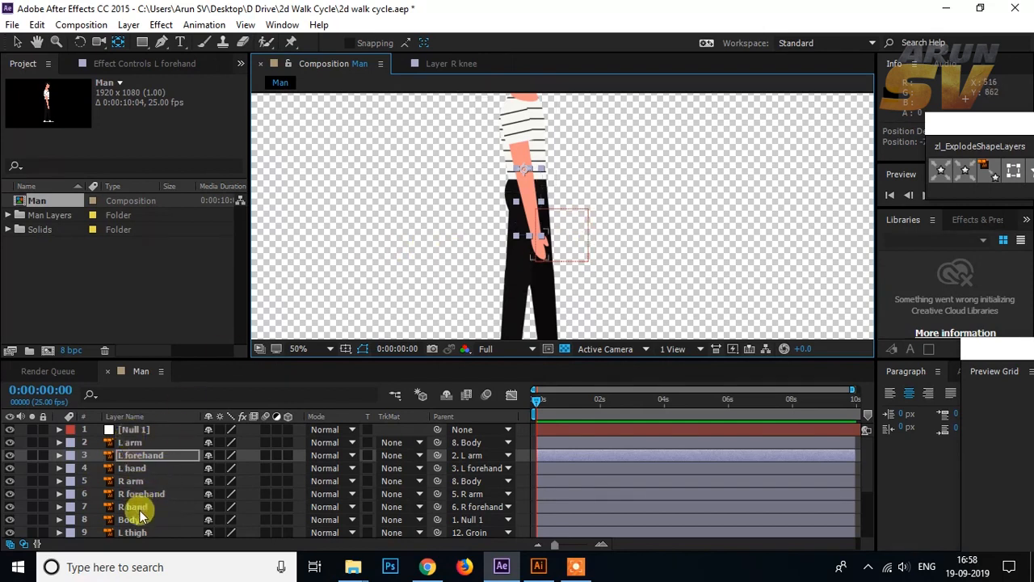
pyautogui.scroll(-1, 620, 229)
pyautogui.scroll(1, 617, 244)
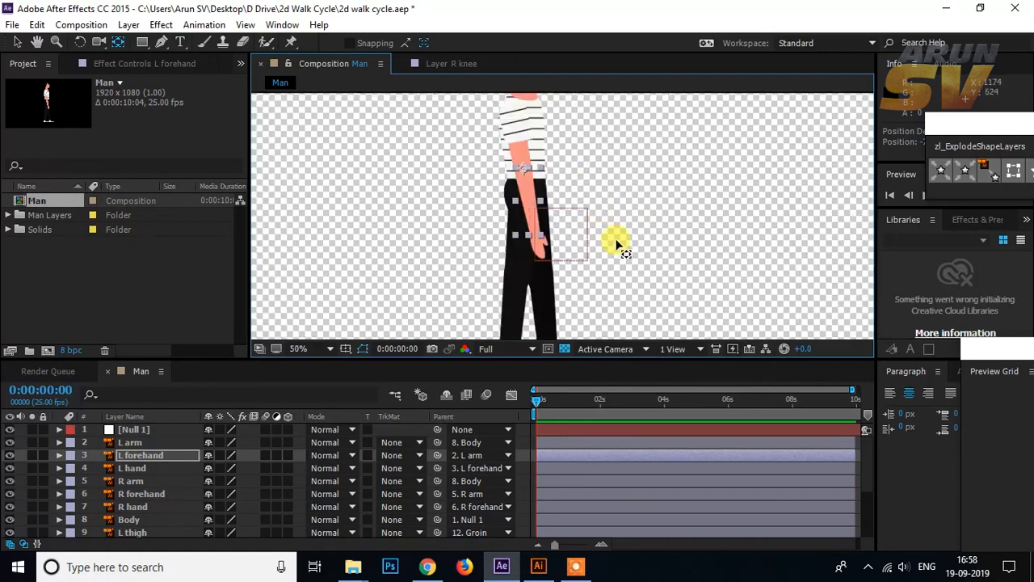
pyautogui.moveTo(555, 228); pyautogui.dragTo(554, 157)
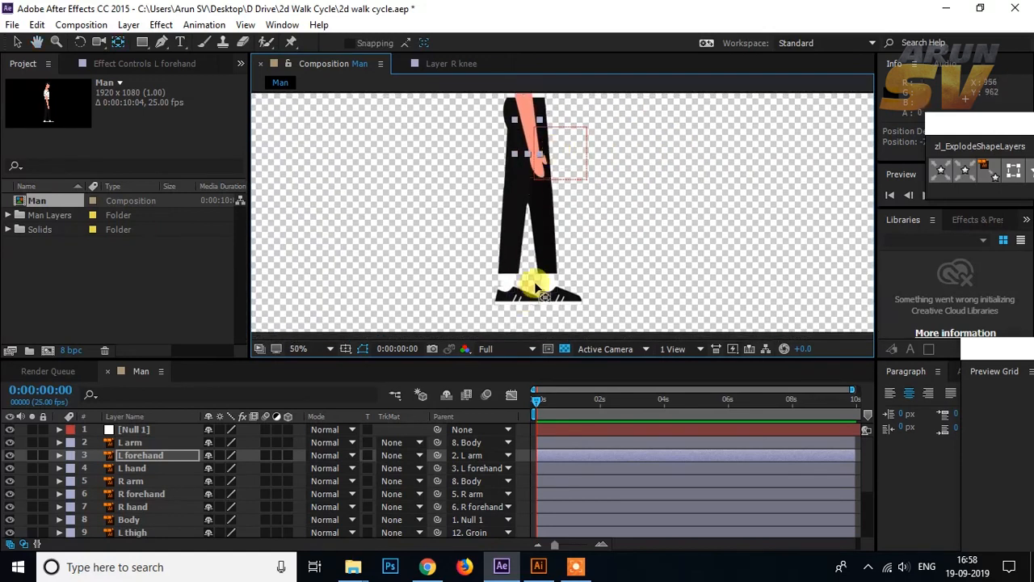
pyautogui.click(544, 244)
pyautogui.moveTo(533, 234); pyautogui.dragTo(499, 179)
pyautogui.click(533, 241)
pyautogui.scroll(3, 690, 242)
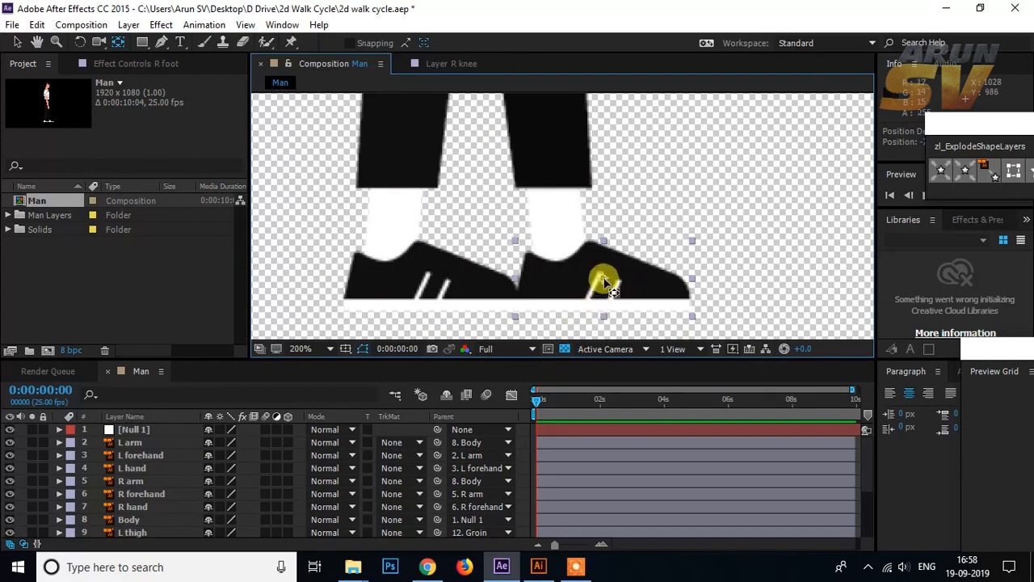
pyautogui.moveTo(606, 281); pyautogui.dragTo(557, 261)
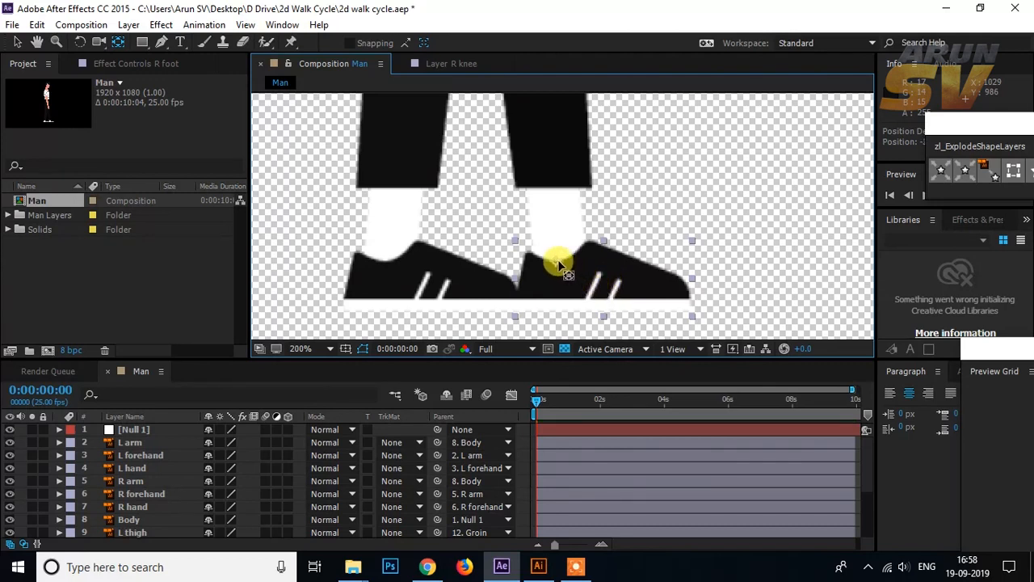
pyautogui.click(409, 271)
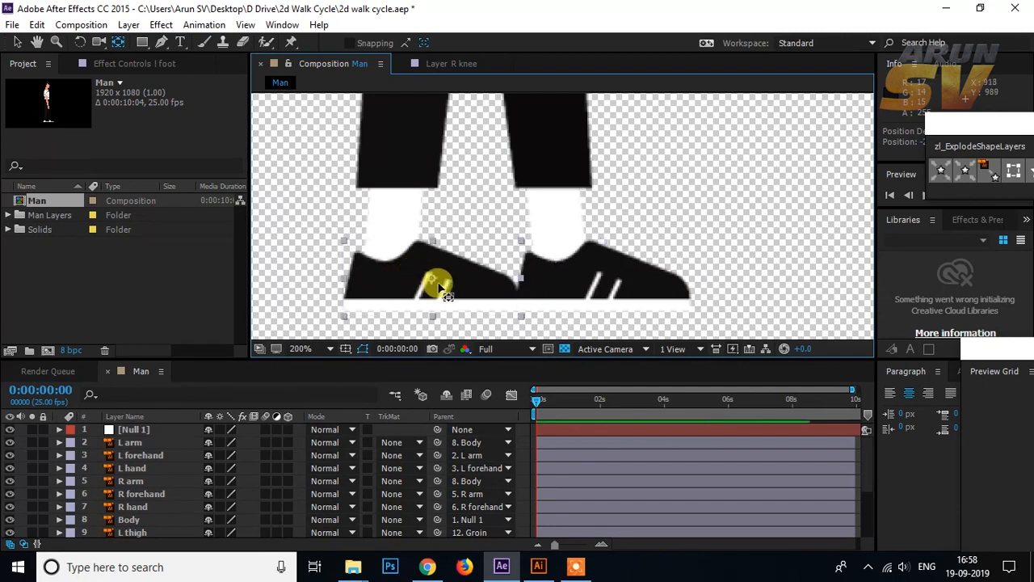
pyautogui.moveTo(432, 283); pyautogui.dragTo(386, 269)
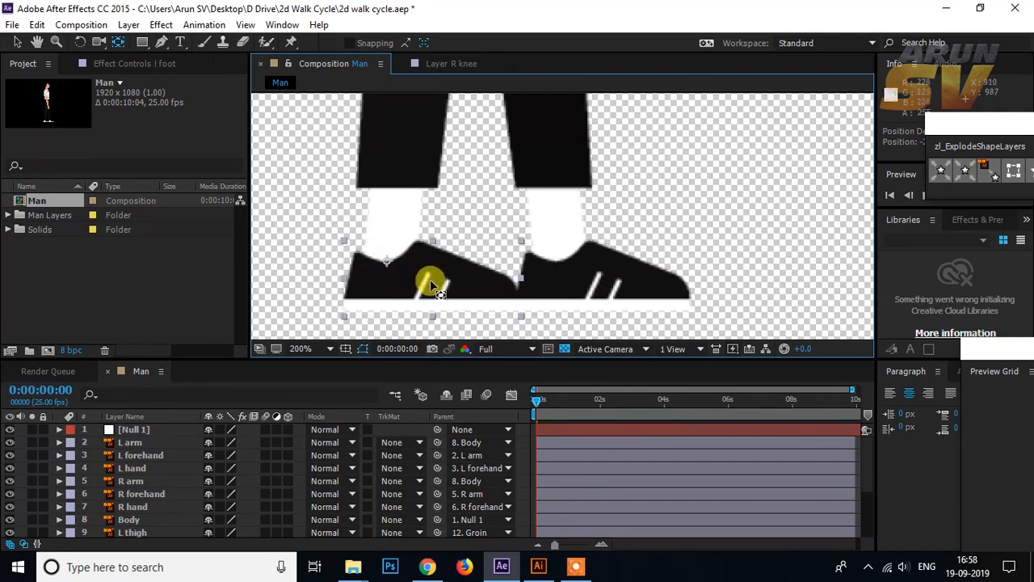
# Step: Move the anchor points of the R knee and l knee layers up to the knee joints at the top of each lower leg
pyautogui.moveTo(554, 244); pyautogui.dragTo(567, 300)
pyautogui.click(569, 263)
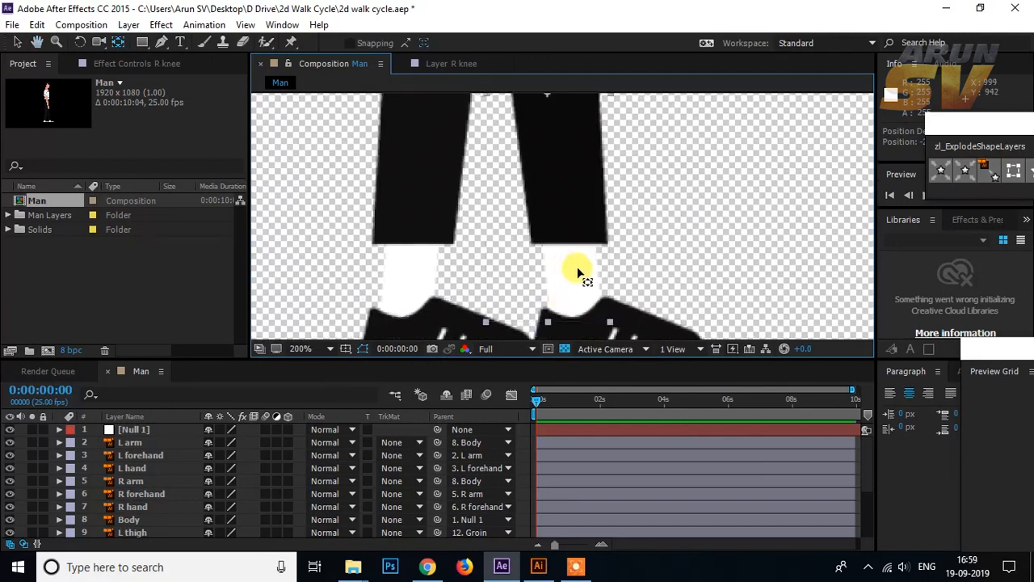
pyautogui.scroll(-4, 577, 272)
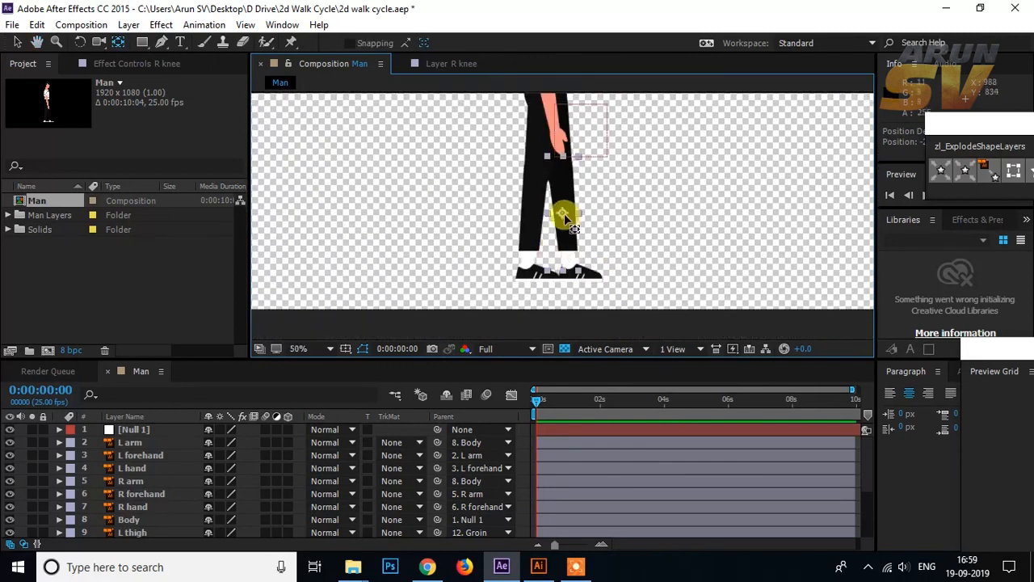
pyautogui.moveTo(558, 215); pyautogui.dragTo(558, 160)
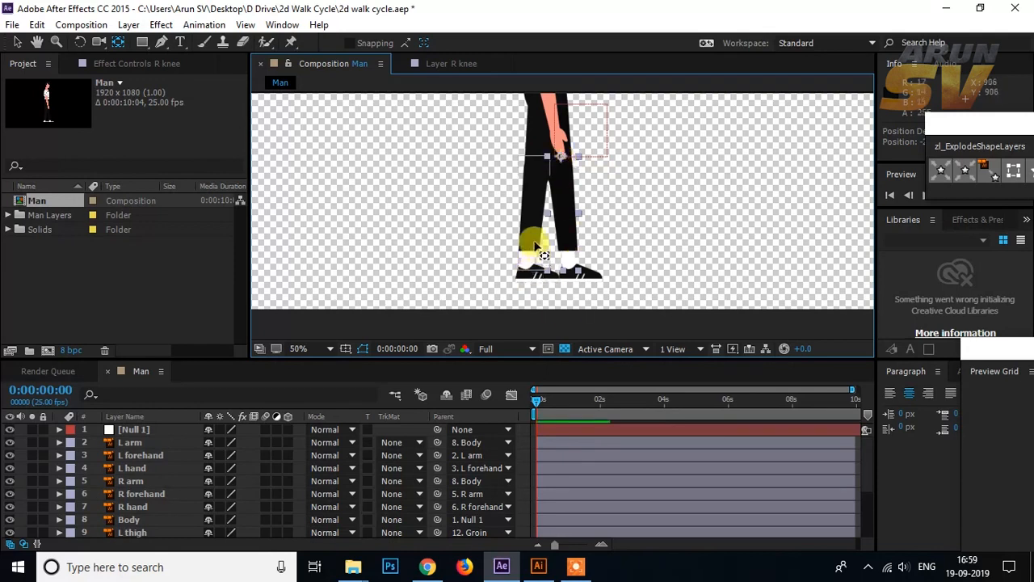
pyautogui.moveTo(528, 259); pyautogui.dragTo(536, 165)
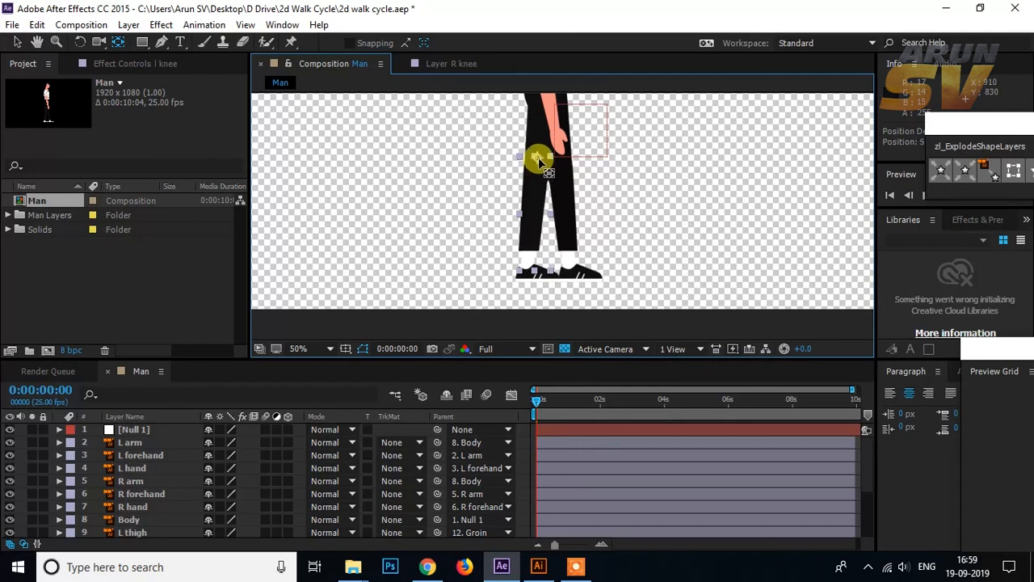
# Step: Move the L thigh layer's anchor point up to the hip at the top of the thigh
pyautogui.moveTo(589, 173); pyautogui.dragTo(605, 265)
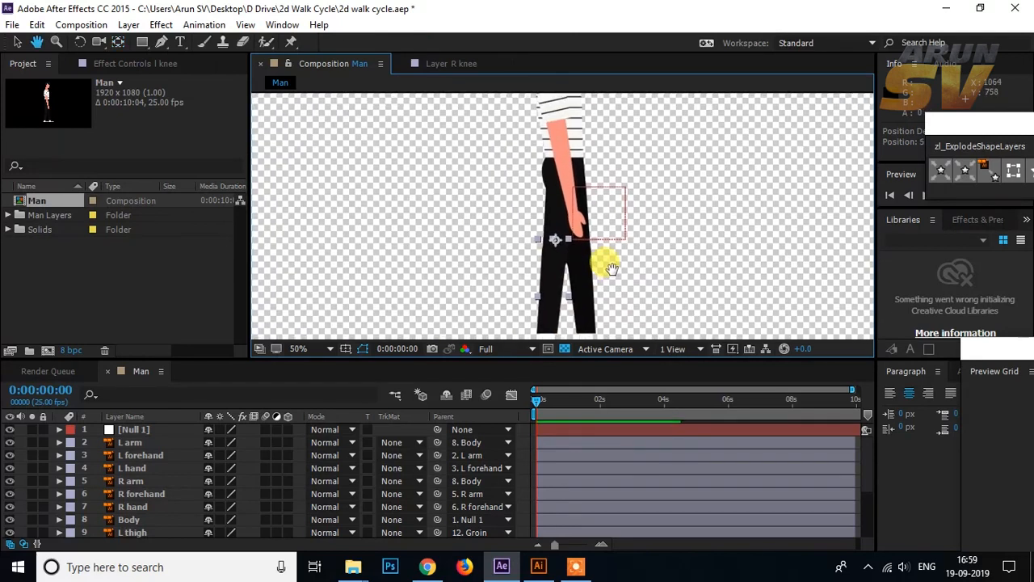
pyautogui.click(554, 176)
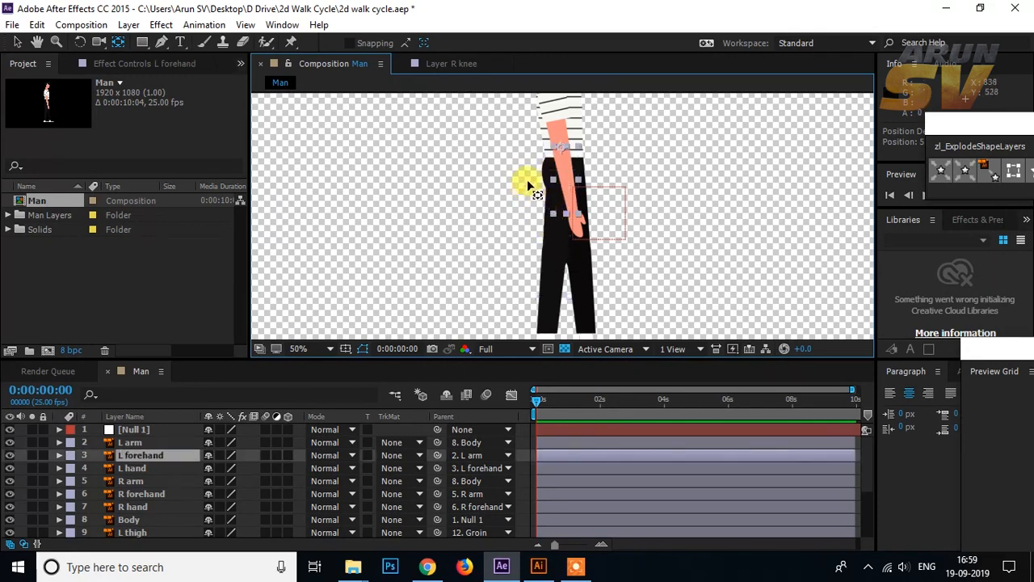
pyautogui.click(545, 171)
pyautogui.click(502, 172)
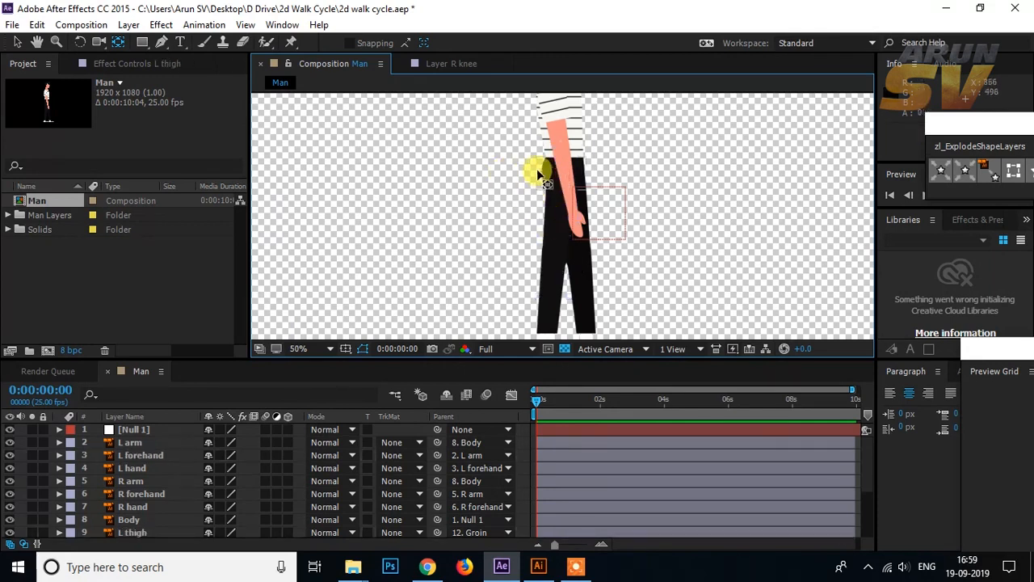
pyautogui.click(537, 172)
pyautogui.scroll(-3, 183, 456)
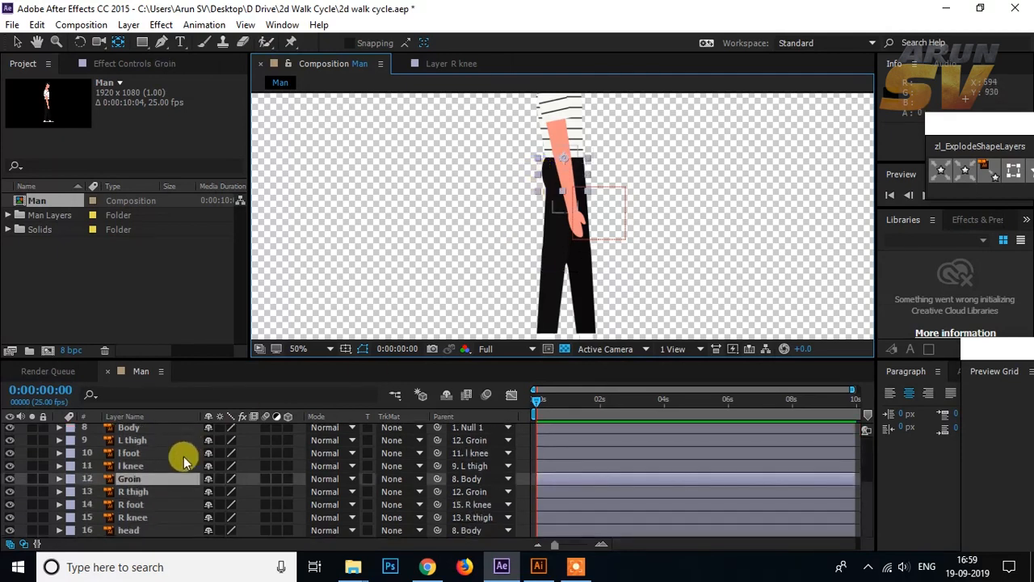
pyautogui.click(632, 270)
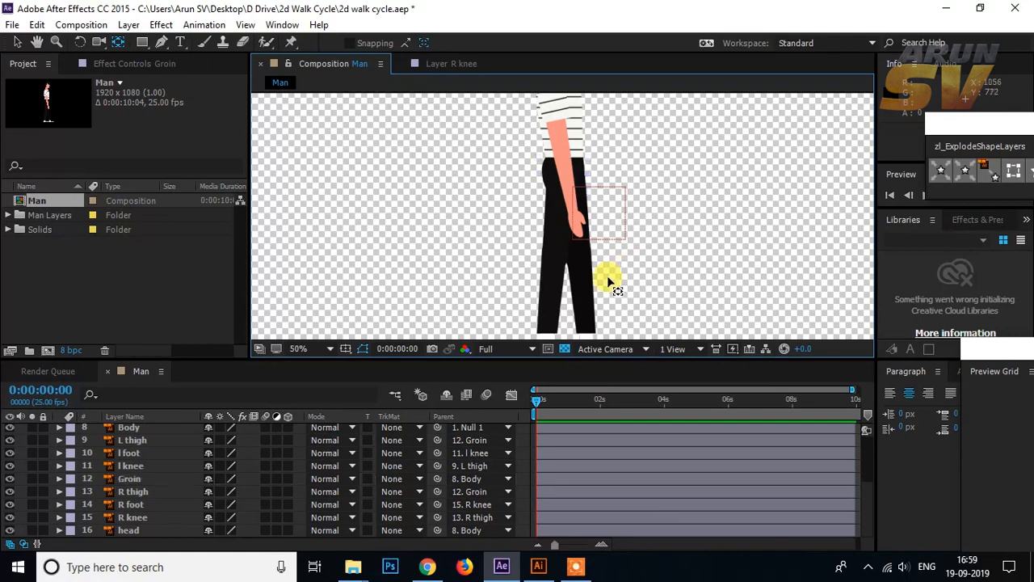
pyautogui.click(586, 297)
pyautogui.click(558, 297)
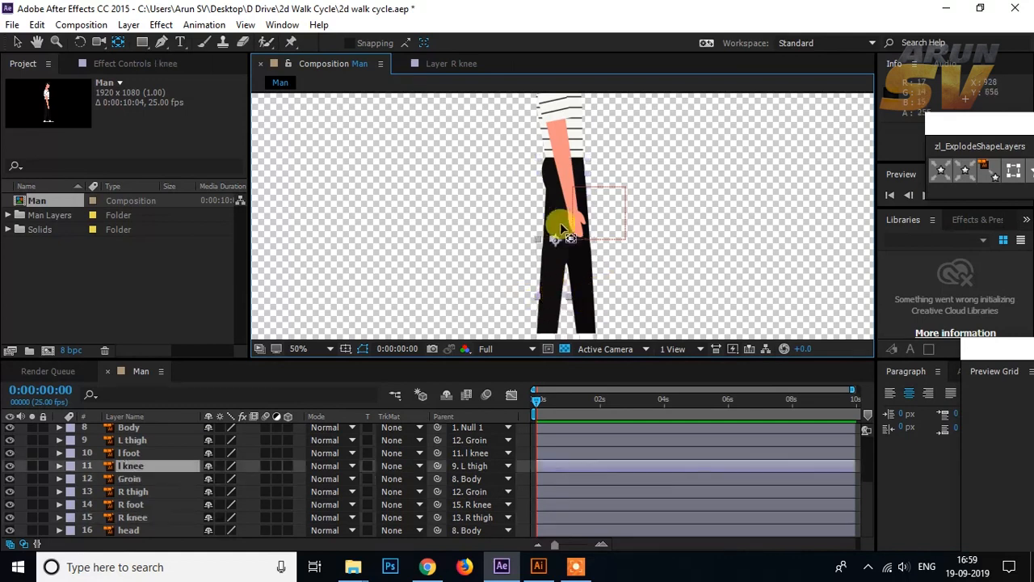
pyautogui.click(551, 219)
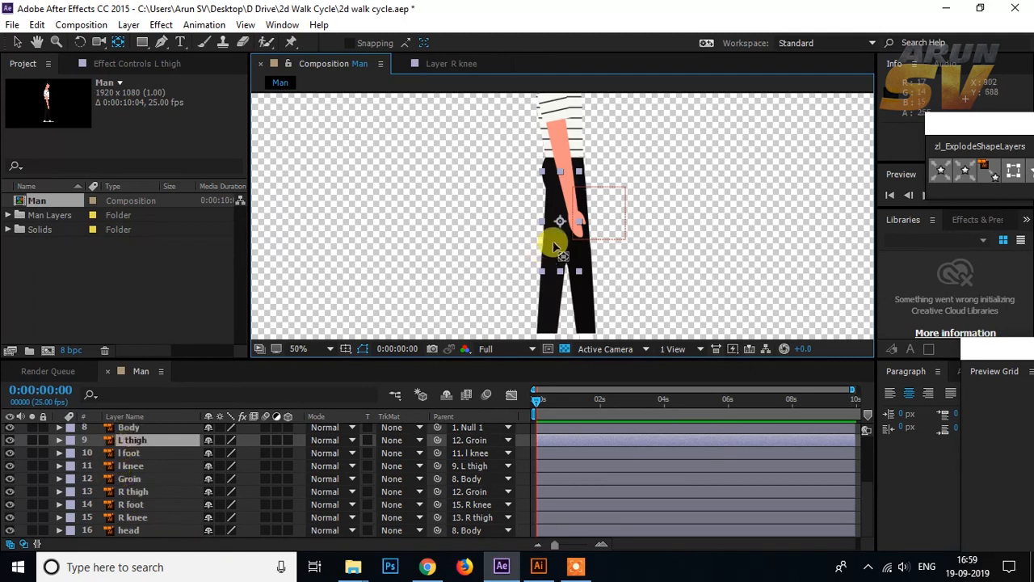
pyautogui.moveTo(560, 221); pyautogui.dragTo(560, 194)
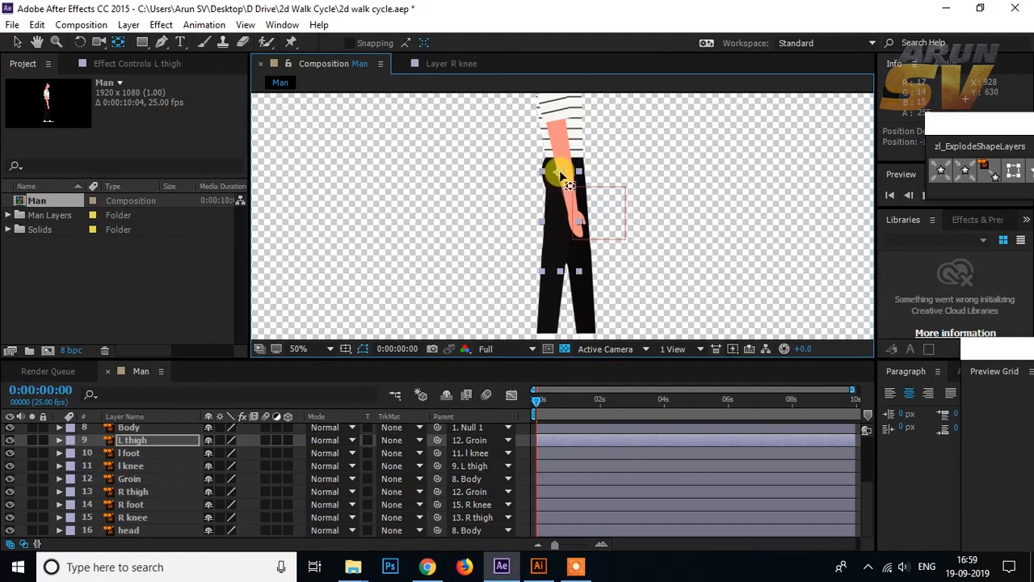
pyautogui.moveTo(560, 174); pyautogui.dragTo(561, 173)
# Step: Move the R thigh layer's anchor point up to the hip at the top of the thigh
pyautogui.click(586, 201)
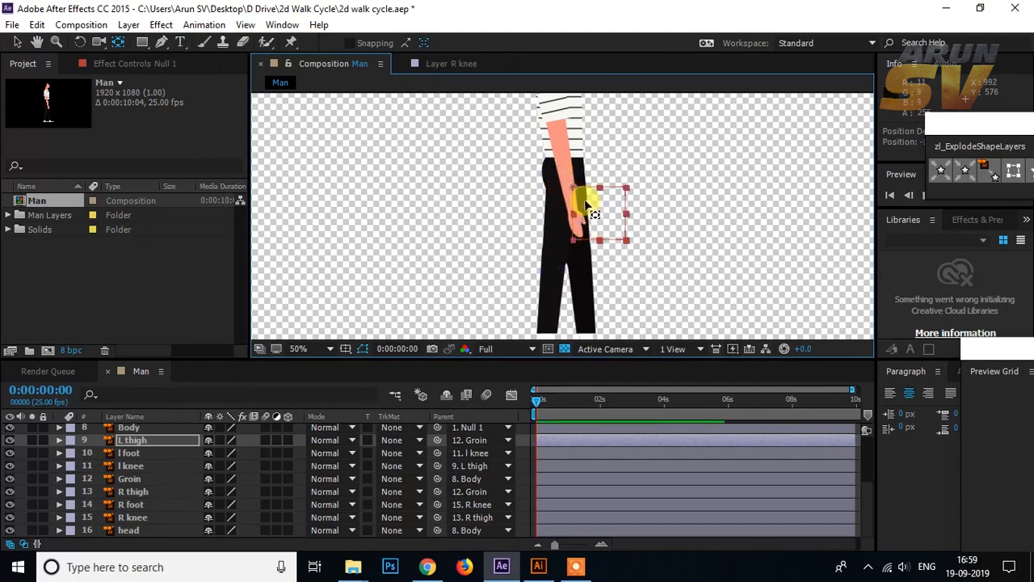
pyautogui.click(583, 185)
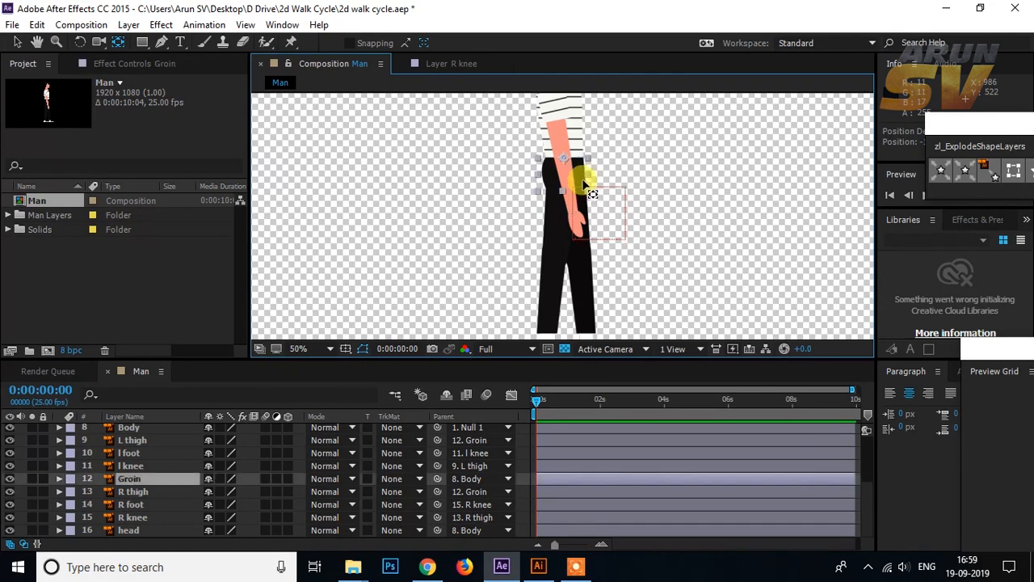
pyautogui.click(133, 491)
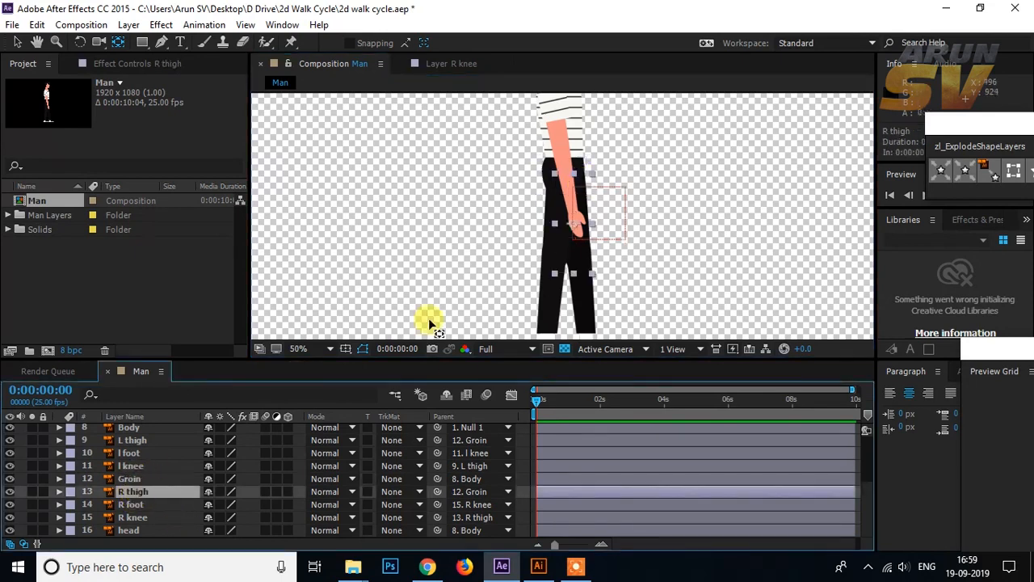
pyautogui.click(575, 222)
pyautogui.moveTo(575, 222); pyautogui.dragTo(578, 185)
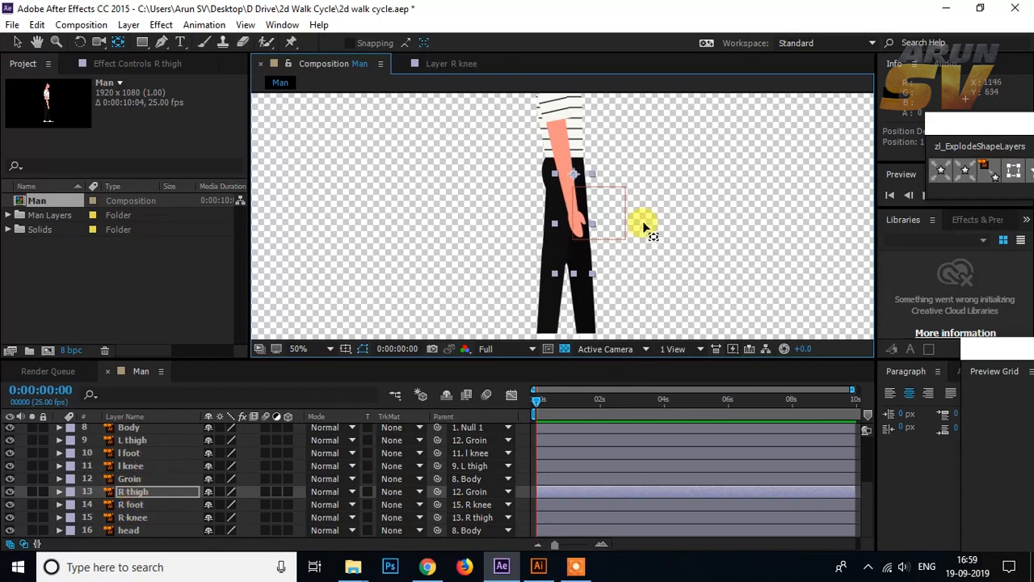
# Step: Check where the anchor points of the left and right arm, forehand and hand layers sit on the figure
pyautogui.scroll(-2, 646, 224)
pyautogui.scroll(3, 161, 474)
pyautogui.click(143, 442)
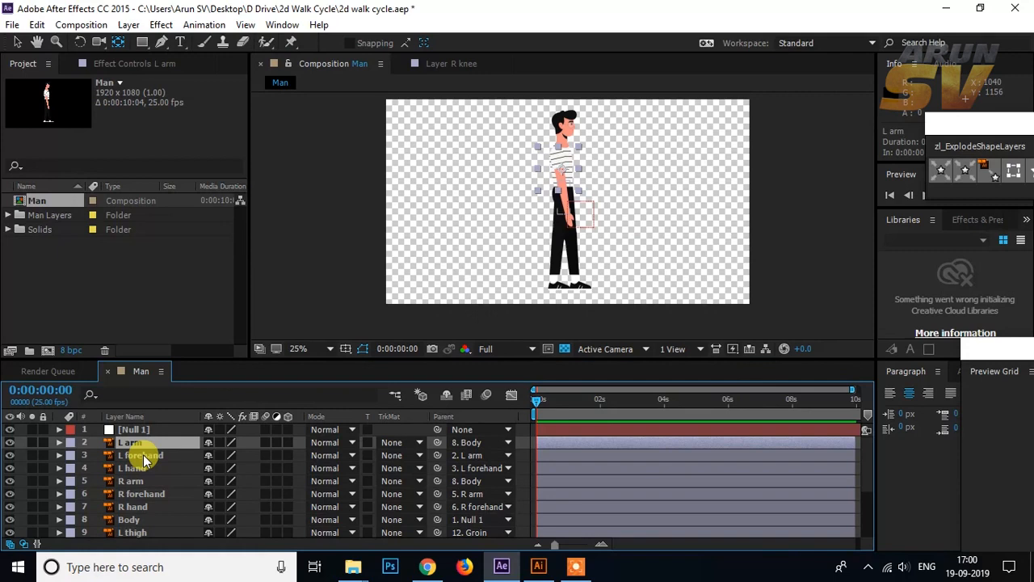
pyautogui.click(143, 457)
pyautogui.click(144, 469)
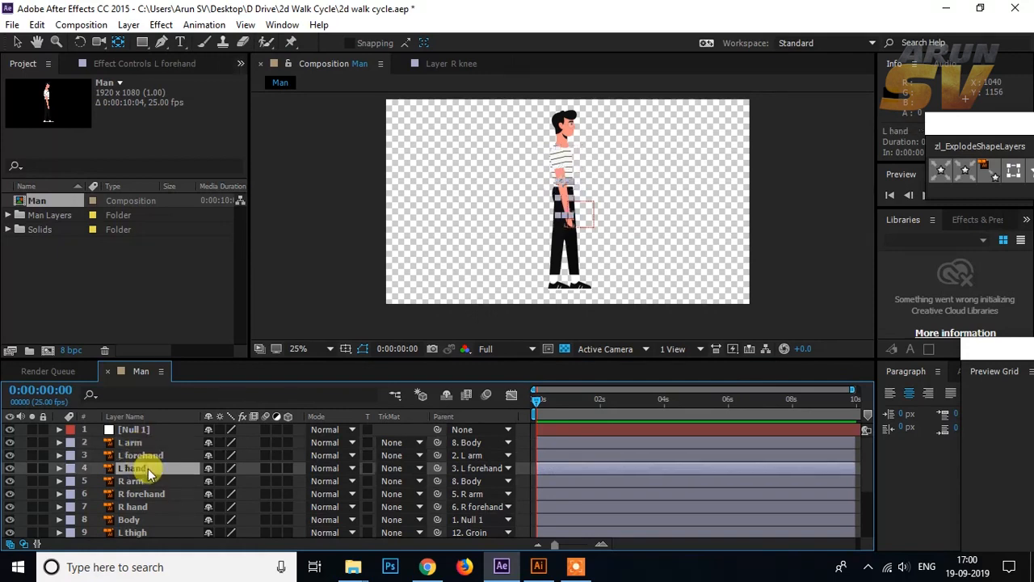
pyautogui.click(144, 482)
pyautogui.click(146, 495)
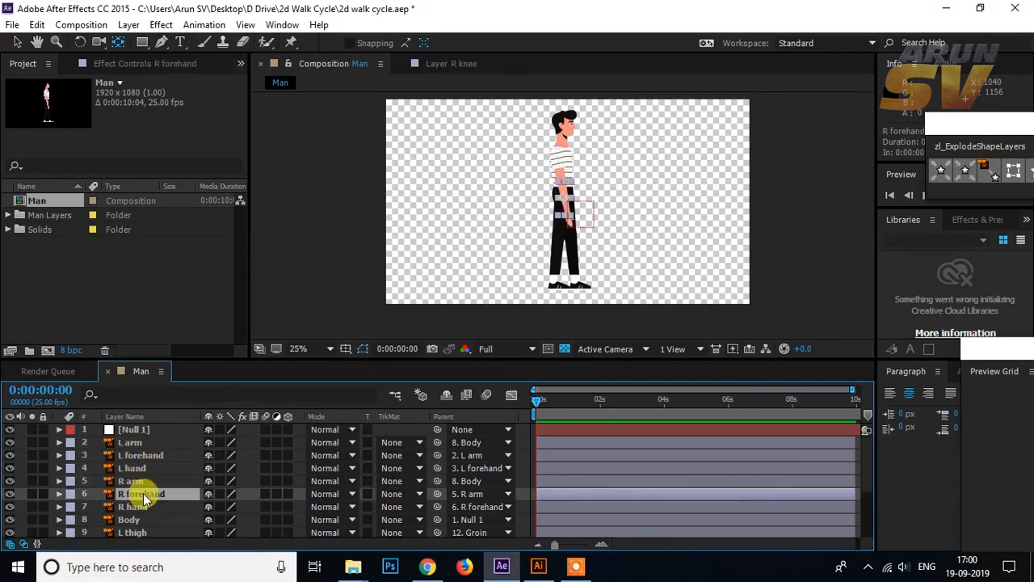
pyautogui.scroll(3, 653, 181)
pyautogui.moveTo(509, 170); pyautogui.dragTo(531, 277)
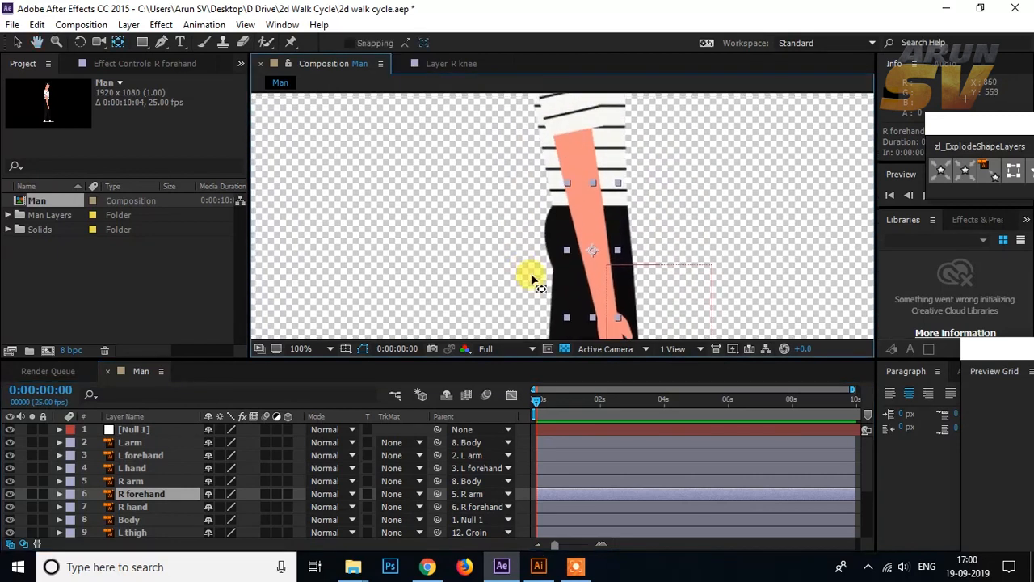
pyautogui.click(134, 481)
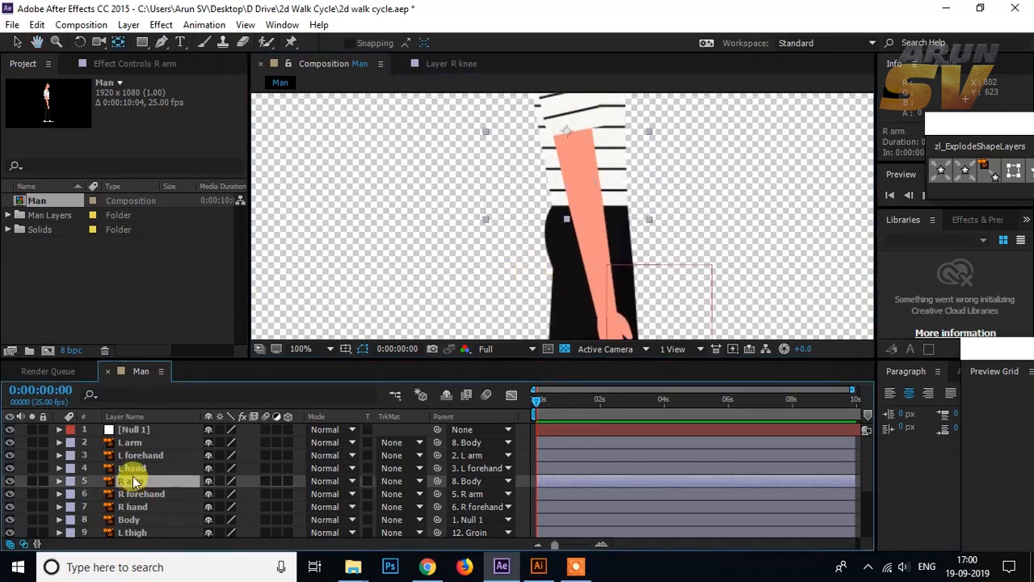
pyautogui.moveTo(536, 224); pyautogui.dragTo(570, 285)
pyautogui.moveTo(548, 296); pyautogui.dragTo(538, 307)
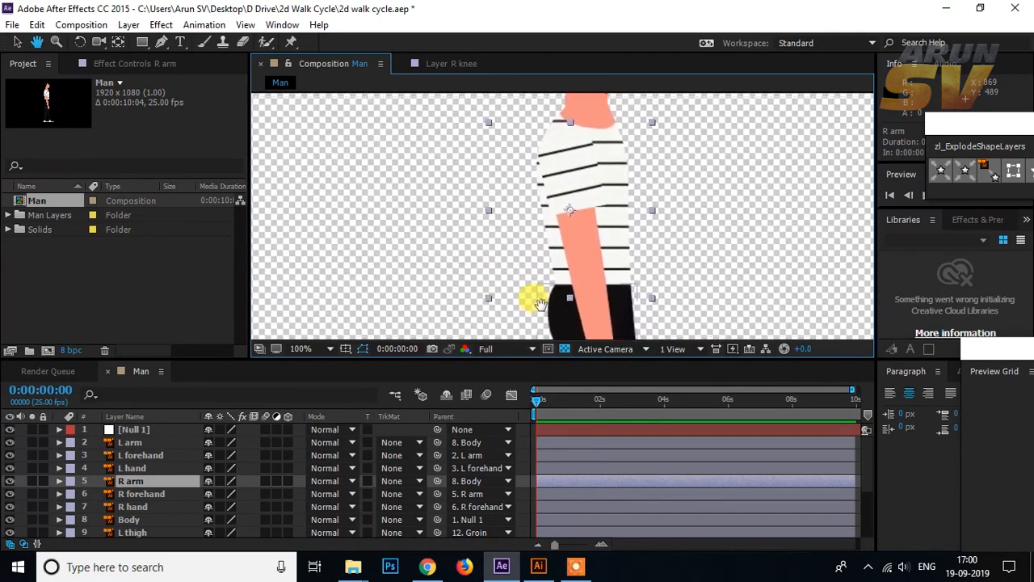
# Step: Move the anchor points of the L arm and R arm layers up to the shoulder
pyautogui.click(133, 443)
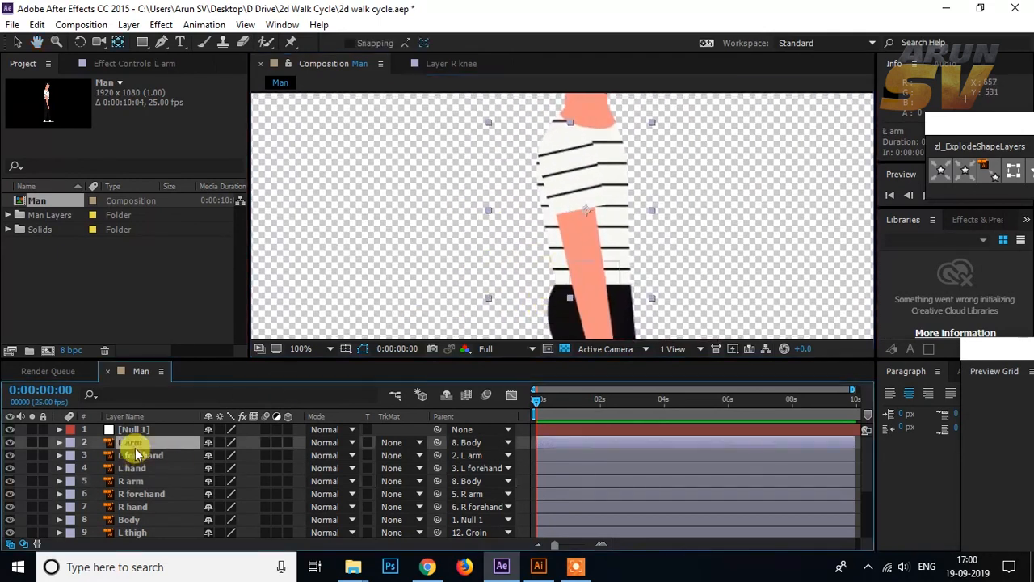
pyautogui.moveTo(583, 210); pyautogui.dragTo(567, 161)
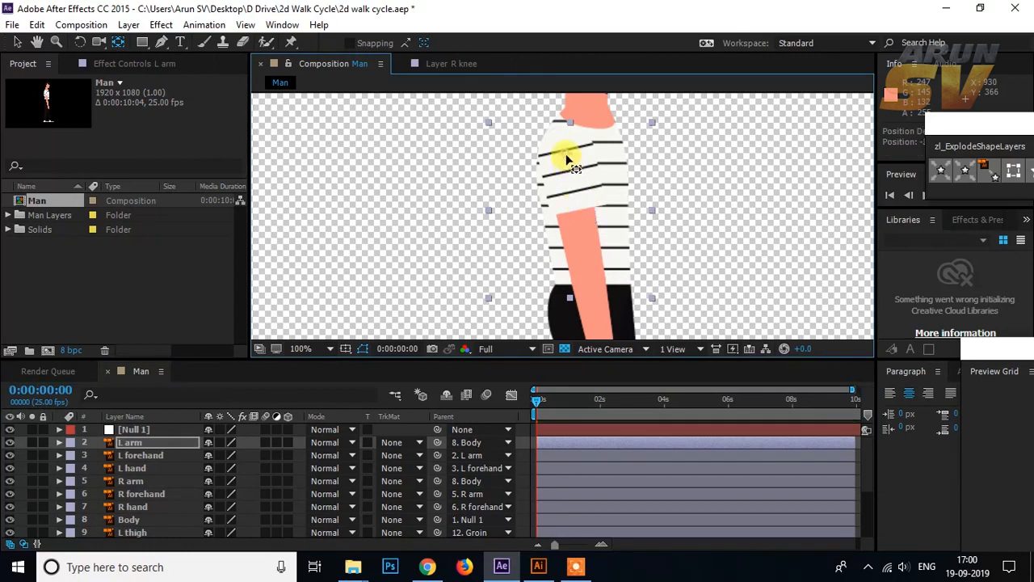
pyautogui.click(133, 481)
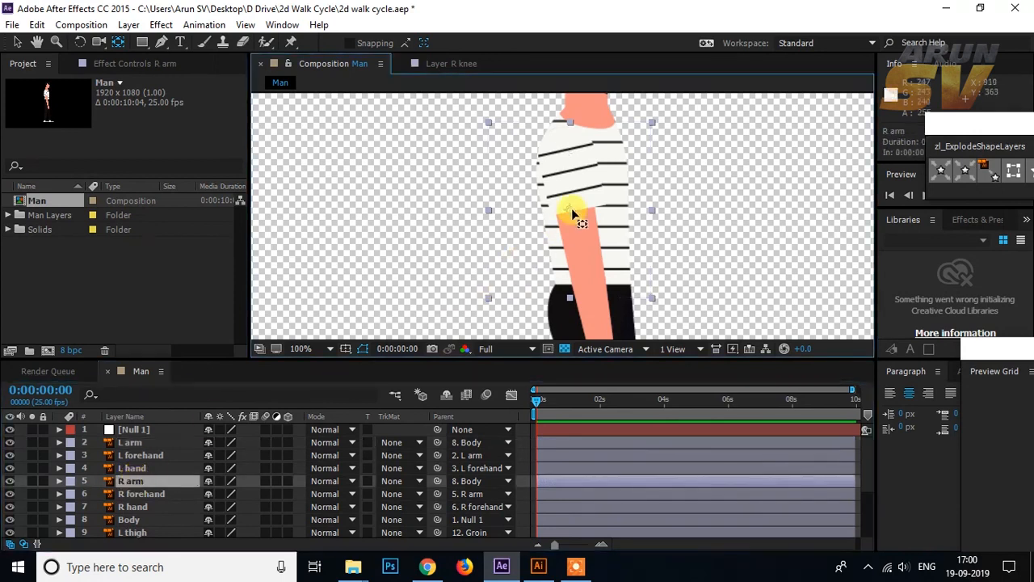
pyautogui.moveTo(571, 213); pyautogui.dragTo(566, 168)
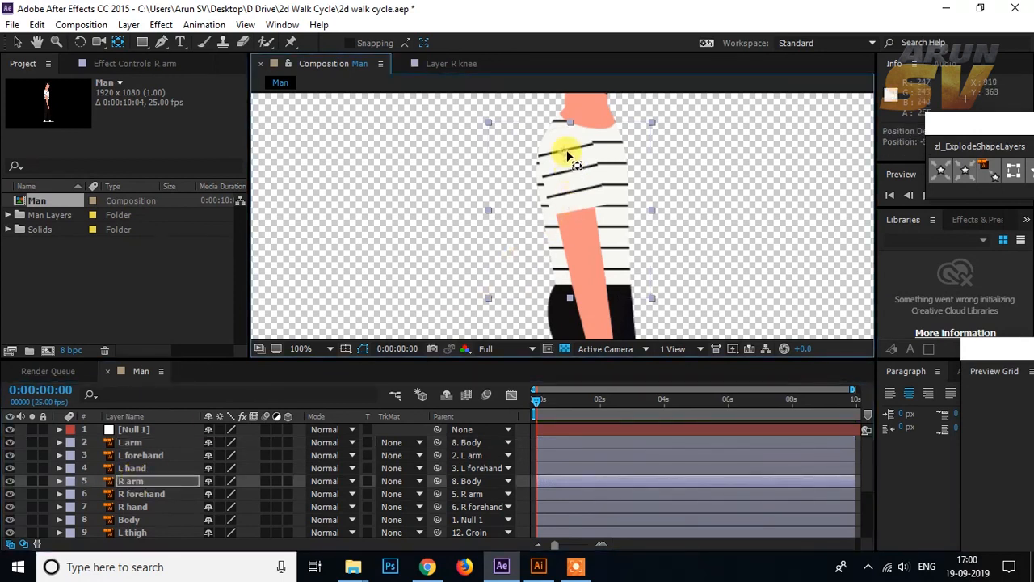
# Step: Move the R forehand layer's anchor point up to the elbow
pyautogui.click(132, 493)
pyautogui.scroll(-3, 614, 185)
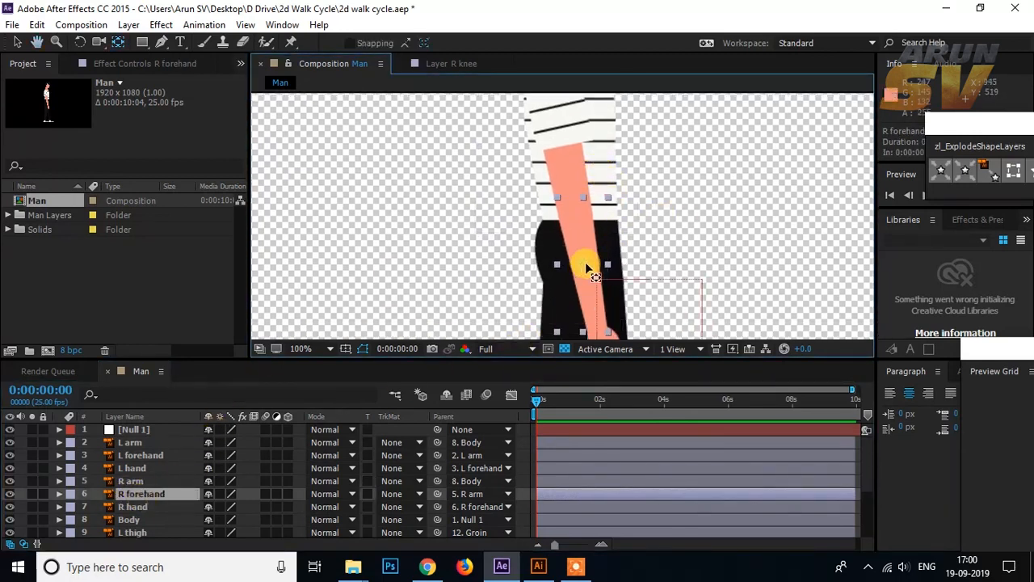
pyautogui.moveTo(585, 265); pyautogui.dragTo(582, 224)
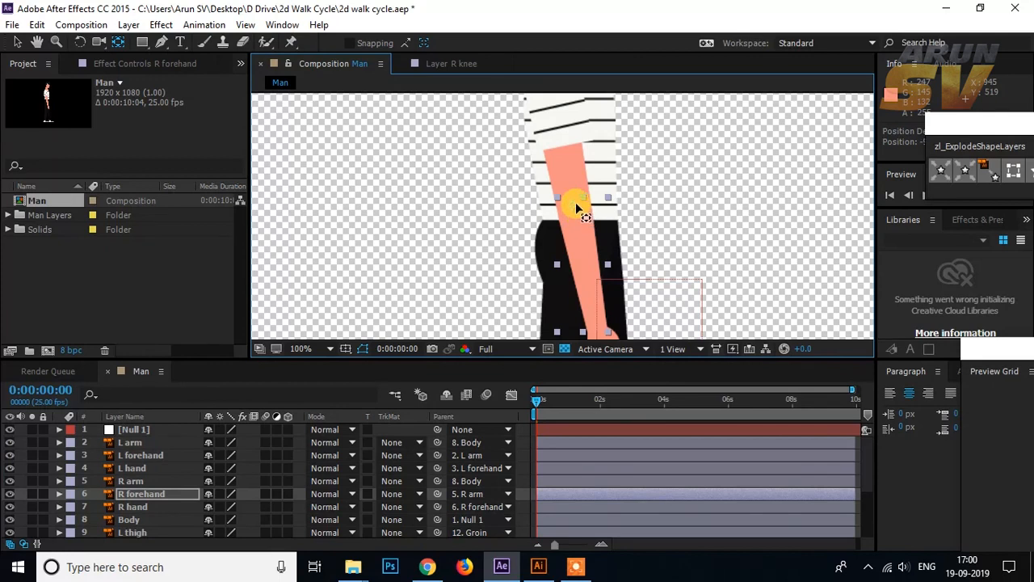
pyautogui.moveTo(575, 200); pyautogui.dragTo(575, 200)
# Step: Move the R hand layer's anchor point up to the wrist
pyautogui.moveTo(583, 247); pyautogui.dragTo(592, 186)
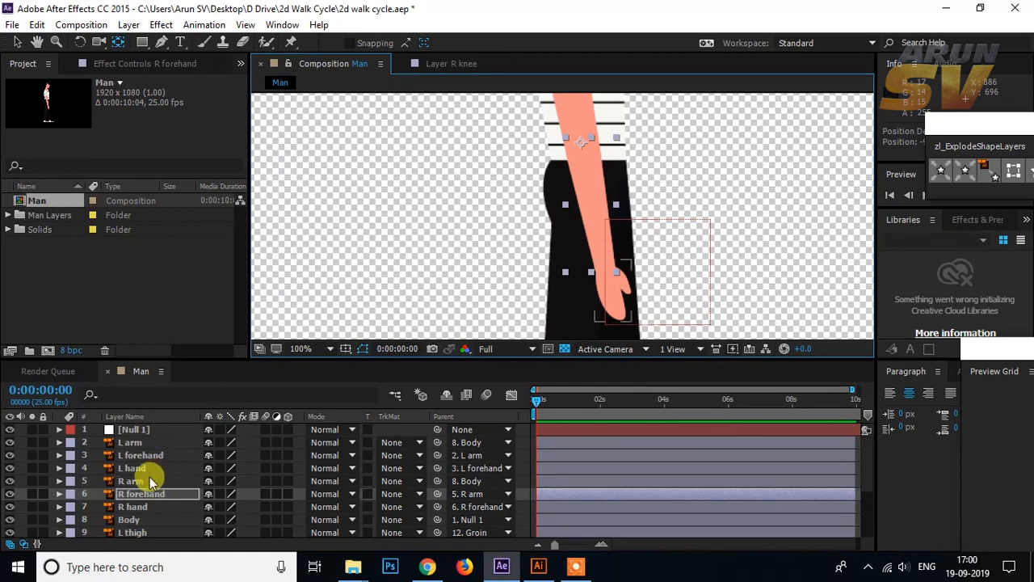
pyautogui.click(132, 506)
pyautogui.moveTo(614, 297); pyautogui.dragTo(603, 260)
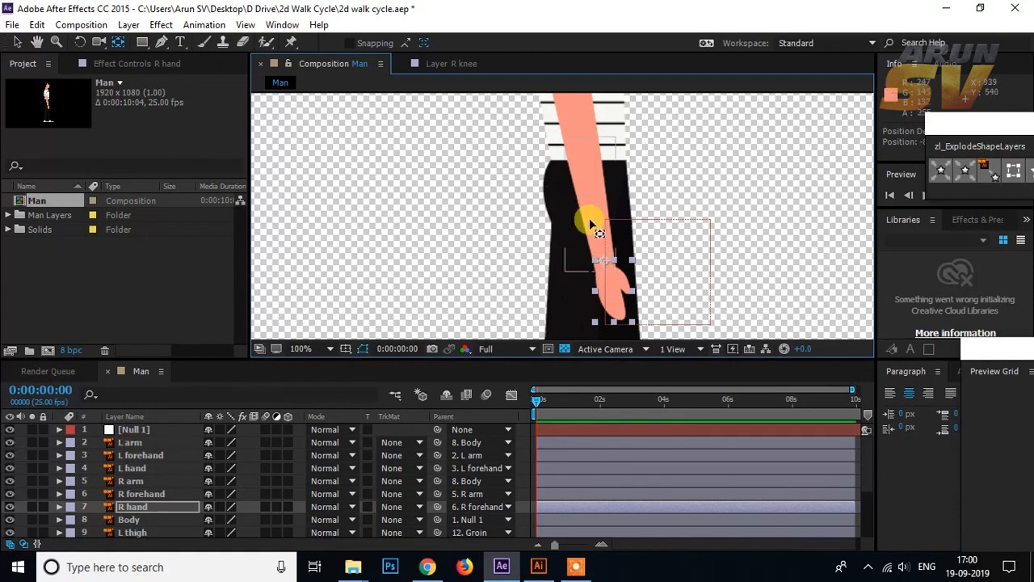
# Step: Solo the Groin, R thigh, R foot and R knee layers to isolate the right leg
pyautogui.scroll(-2, 591, 224)
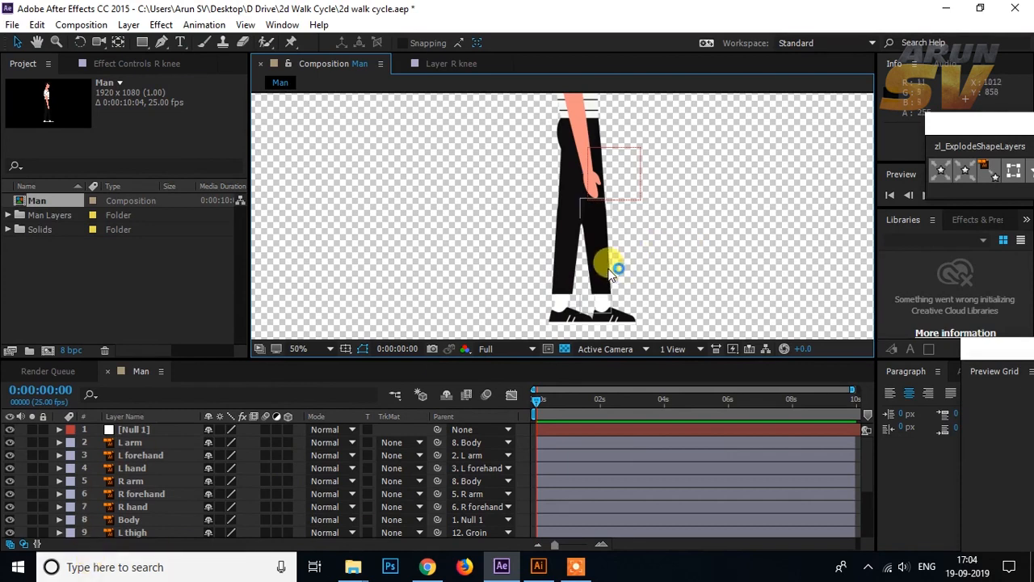
pyautogui.moveTo(598, 259); pyautogui.dragTo(577, 247)
pyautogui.scroll(-3, 126, 480)
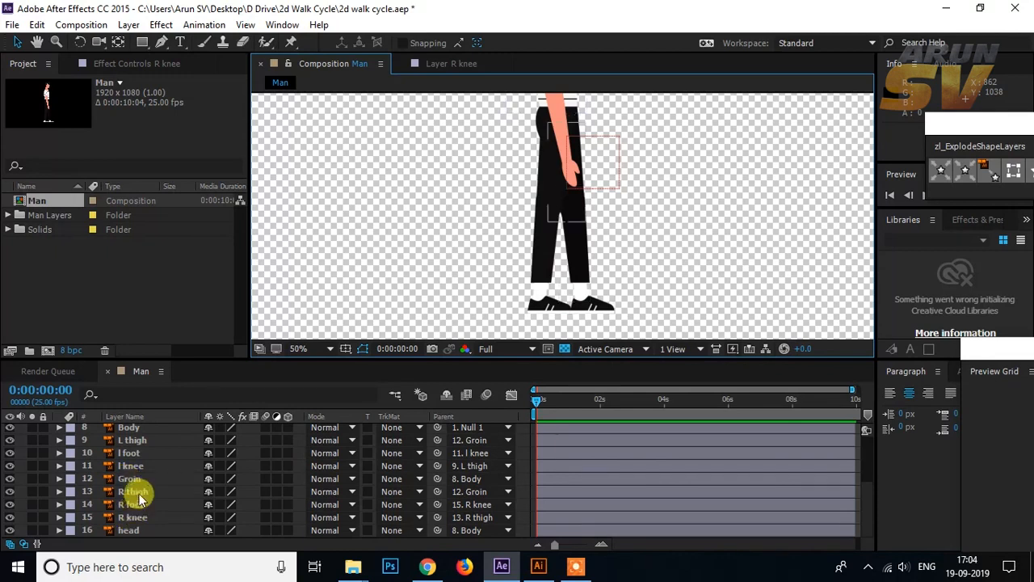
pyautogui.click(136, 492)
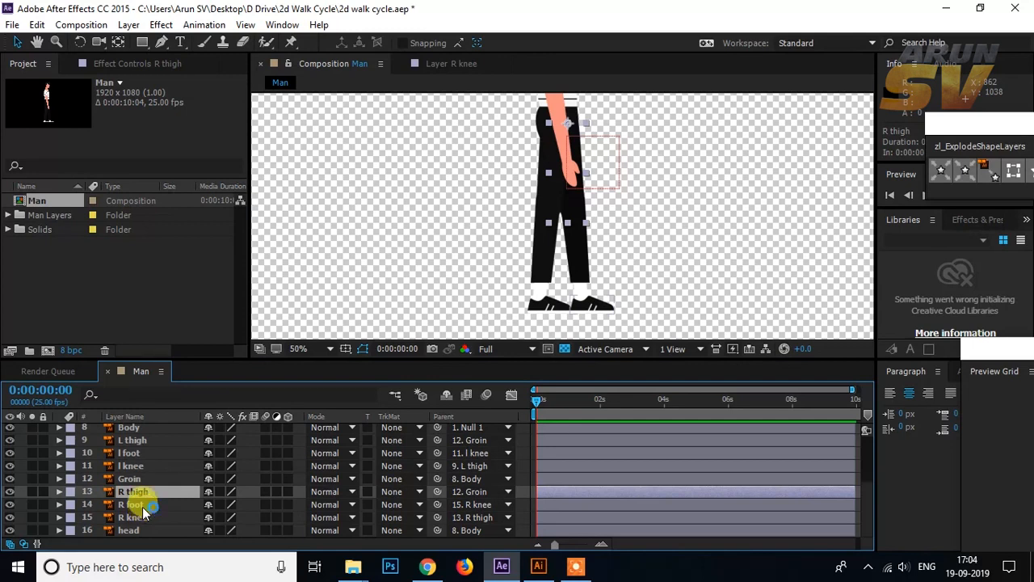
pyautogui.keyDown('ctrl'); pyautogui.click(143, 507); pyautogui.keyUp('ctrl')
pyautogui.keyDown('ctrl'); pyautogui.click(145, 519); pyautogui.keyUp('ctrl')
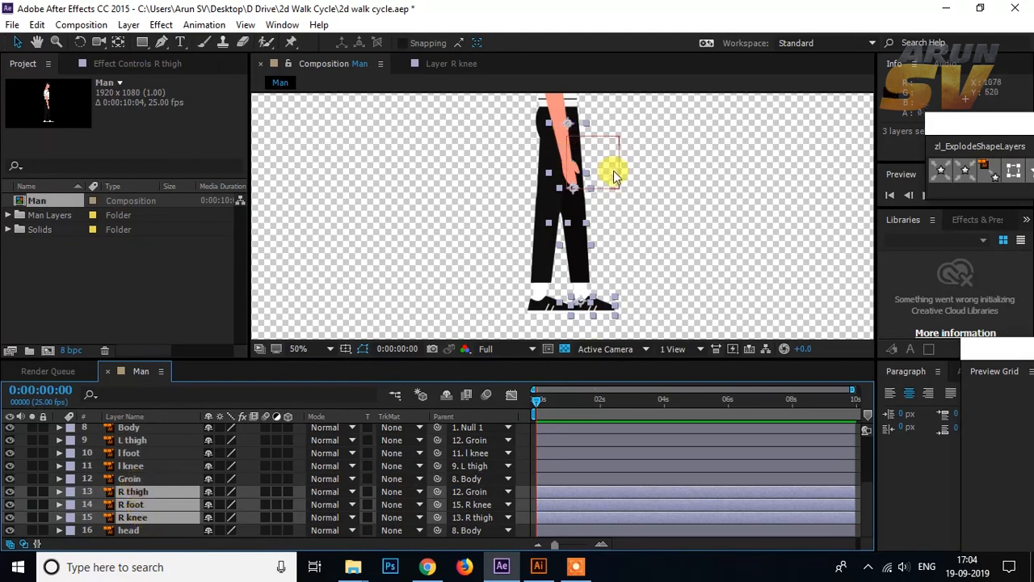
pyautogui.keyDown('shift'); pyautogui.click(135, 479); pyautogui.keyUp('shift')
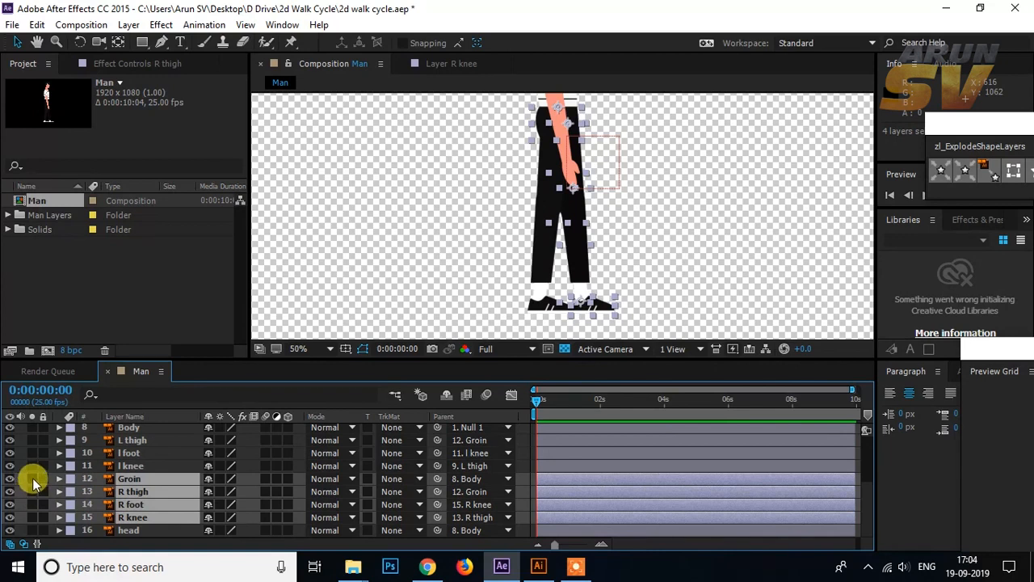
pyautogui.click(33, 479)
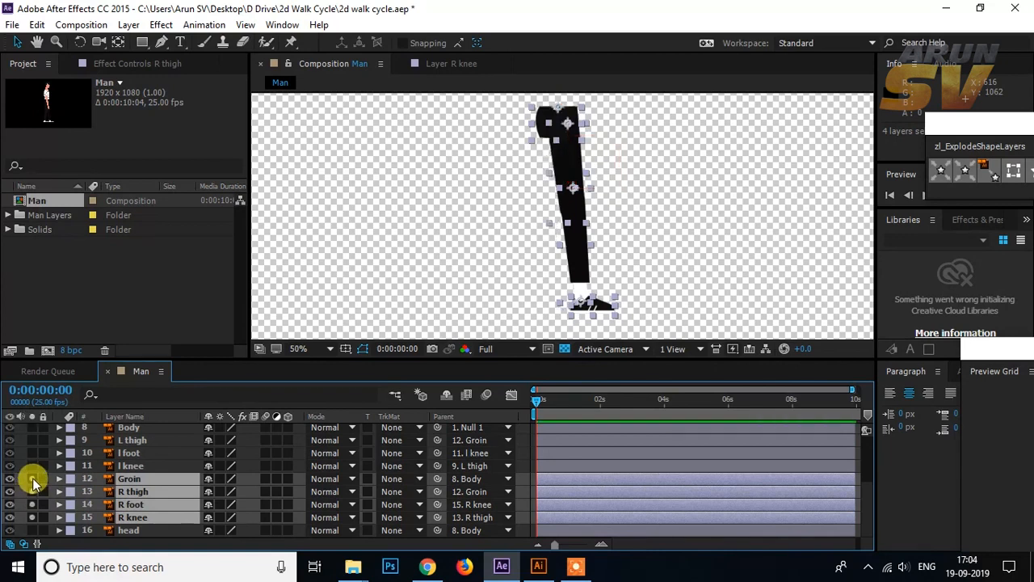
pyautogui.click(658, 223)
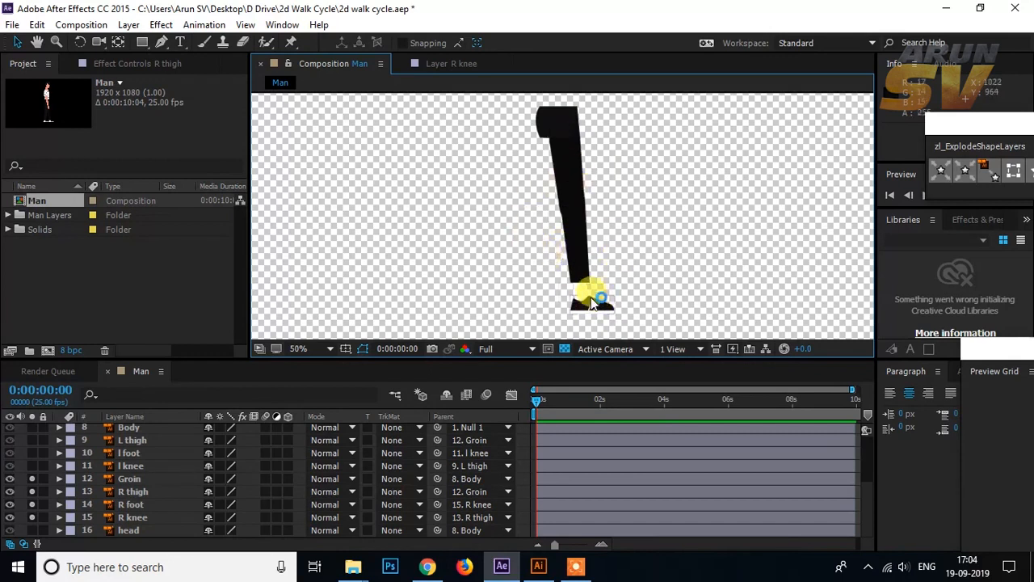
# Step: Show the rulers and place vertical guides in front of and behind the leg, plus a horizontal guide at the shoe's sole
pyautogui.scroll(-2, 602, 266)
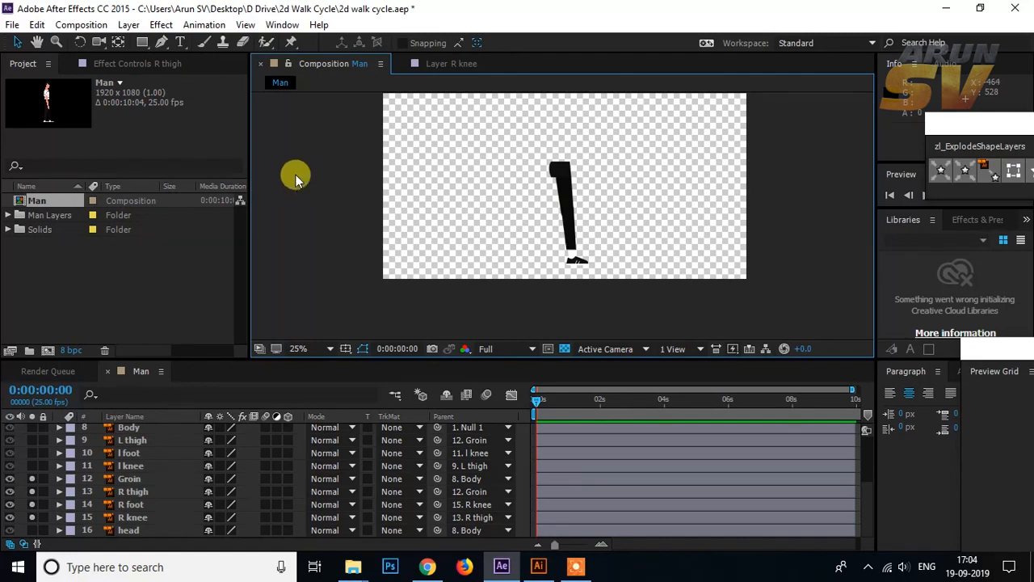
pyautogui.hotkey('ctrl', 'f')
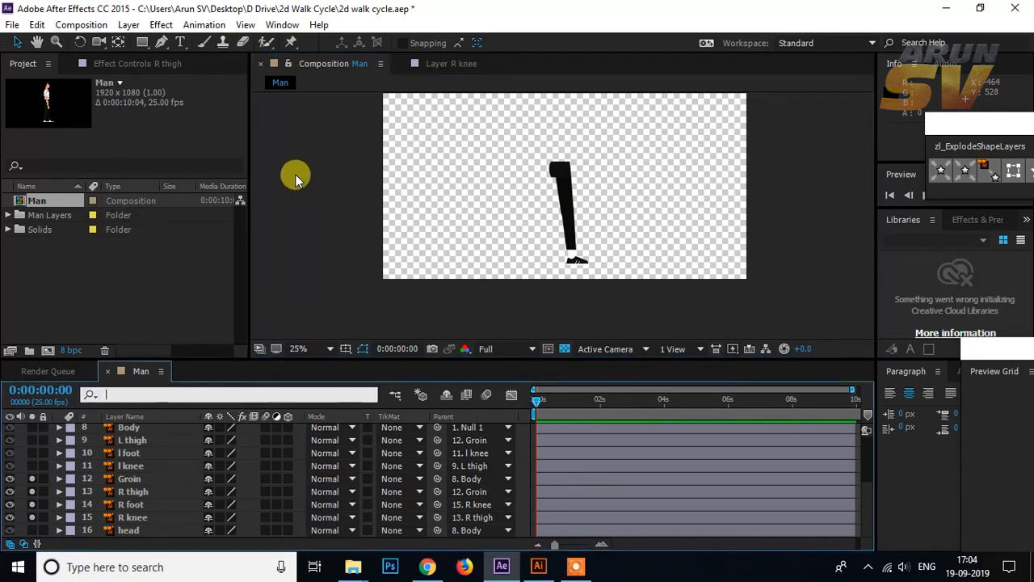
pyautogui.click(325, 294)
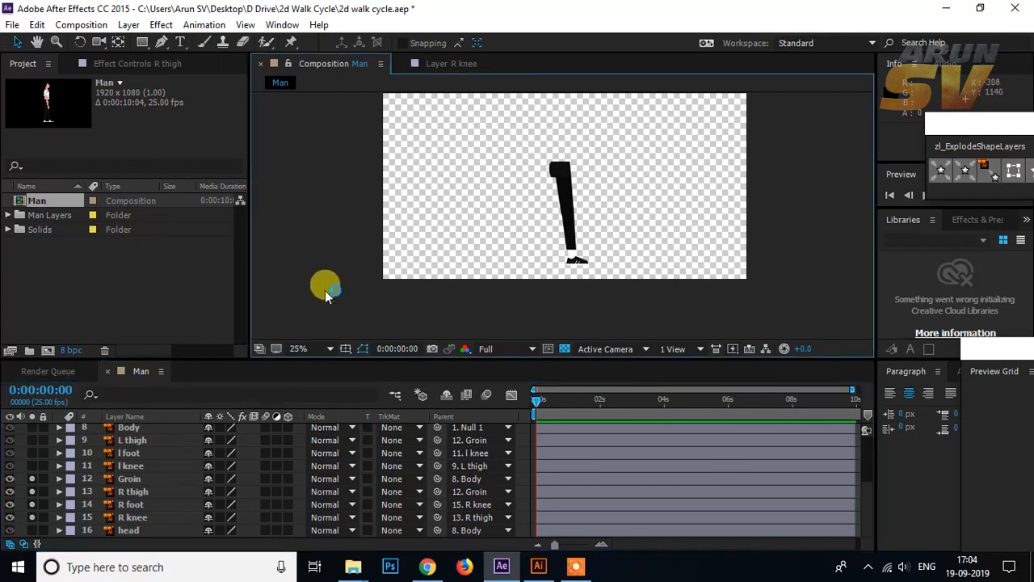
pyautogui.hotkey('ctrl', 'r')
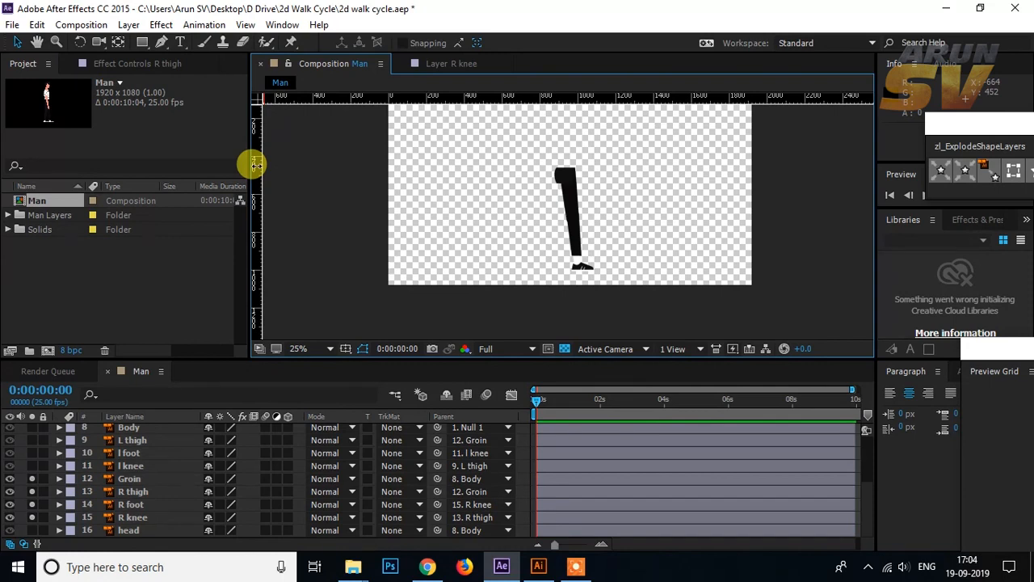
pyautogui.moveTo(256, 165); pyautogui.dragTo(599, 176)
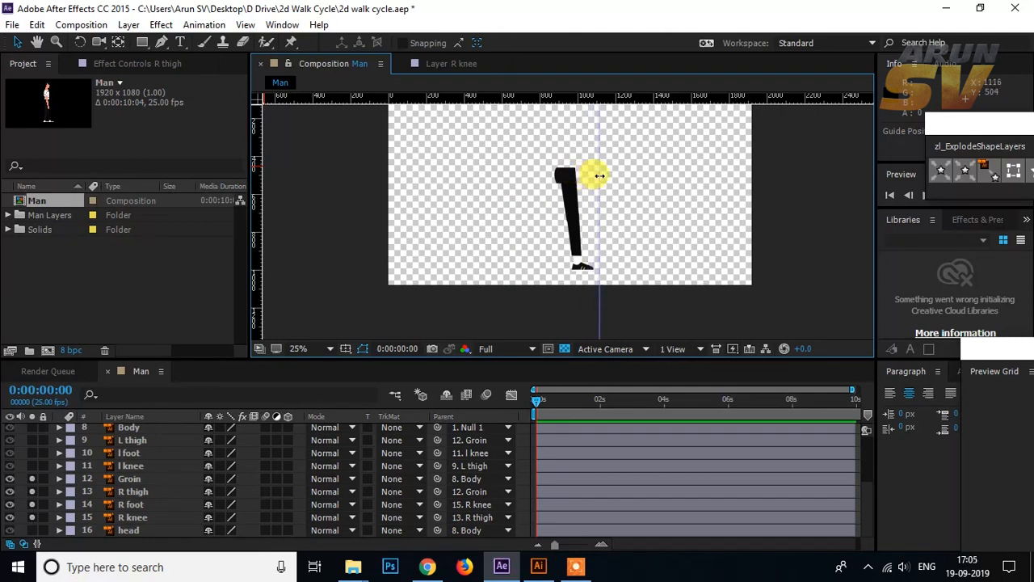
pyautogui.moveTo(259, 191); pyautogui.dragTo(535, 191)
pyautogui.scroll(2, 565, 206)
# Step: Enlarge the timeline area and reveal only the Rotation properties of the R thigh, R foot and R knee layers
pyautogui.click(571, 214)
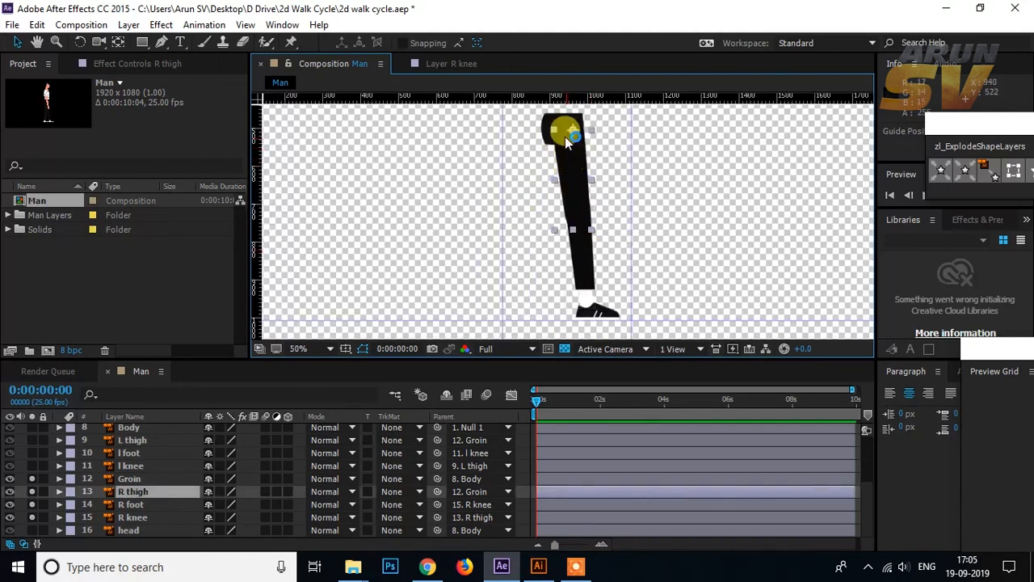
pyautogui.keyDown('shift'); pyautogui.click(146, 517); pyautogui.keyUp('shift')
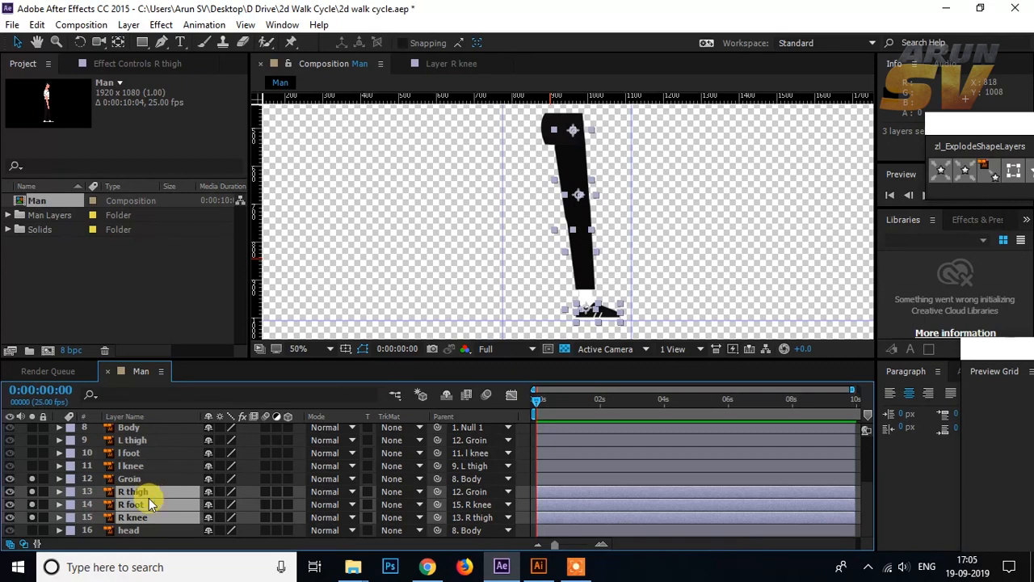
pyautogui.press('p')
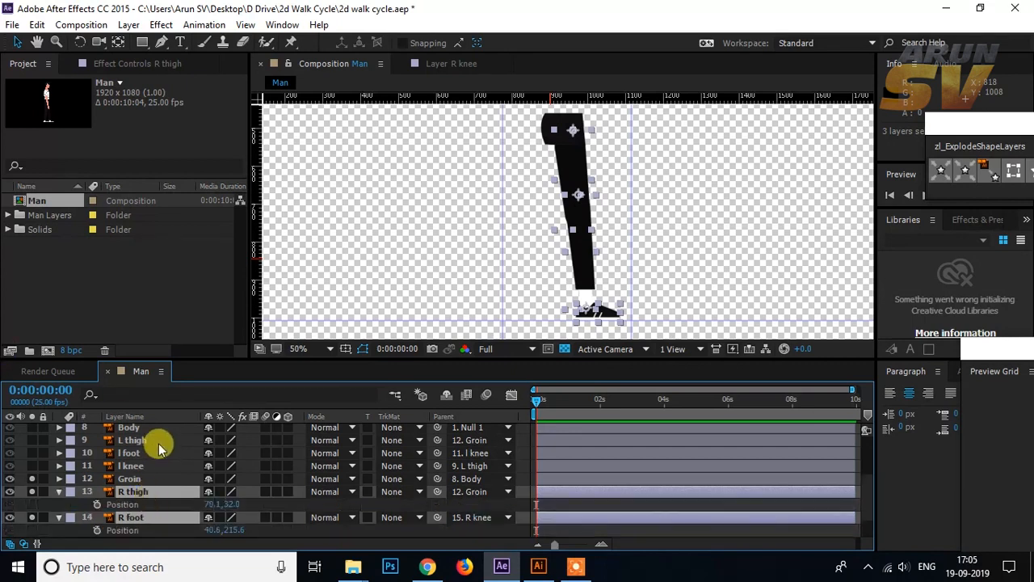
pyautogui.scroll(-2, 154, 444)
pyautogui.hotkey('shift', 'r')
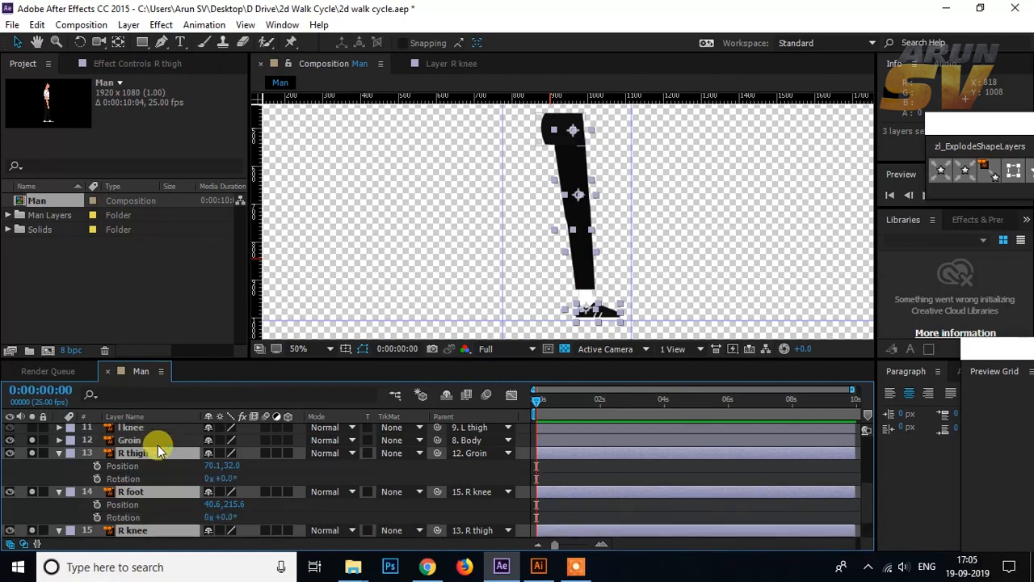
pyautogui.moveTo(422, 361); pyautogui.dragTo(445, 317)
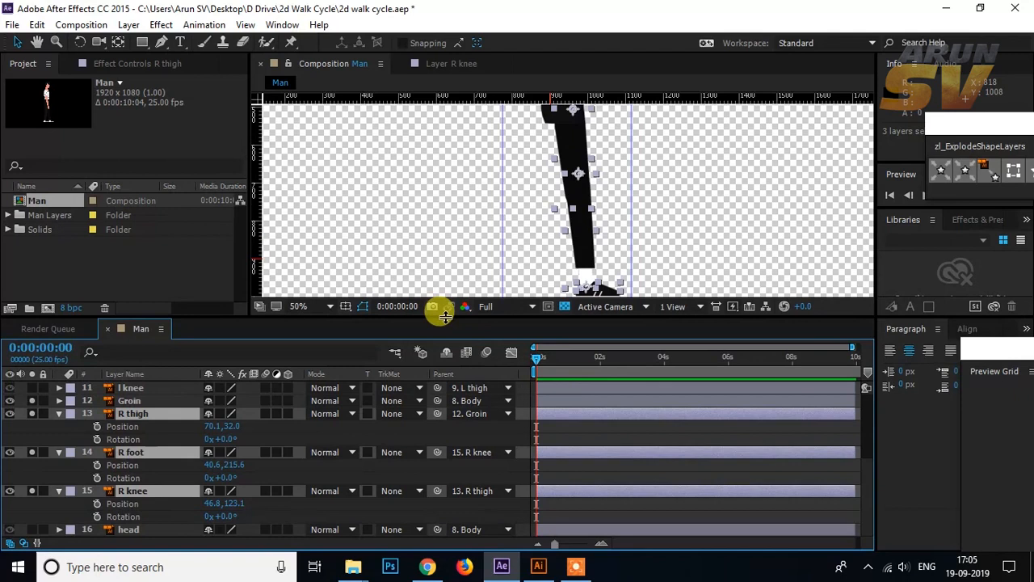
pyautogui.scroll(-1, 591, 164)
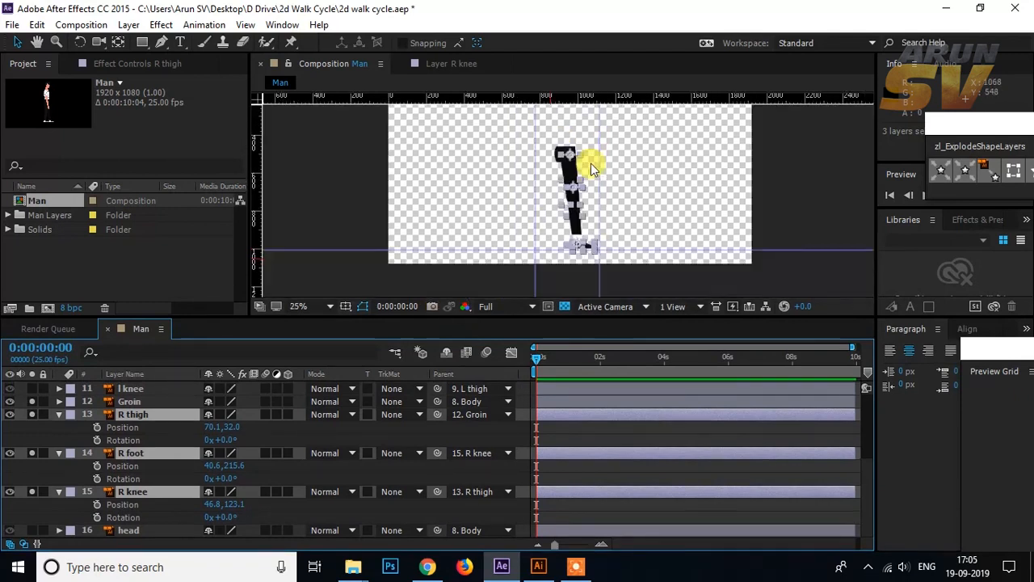
pyautogui.scroll(1, 595, 200)
pyautogui.moveTo(571, 230); pyautogui.dragTo(593, 235)
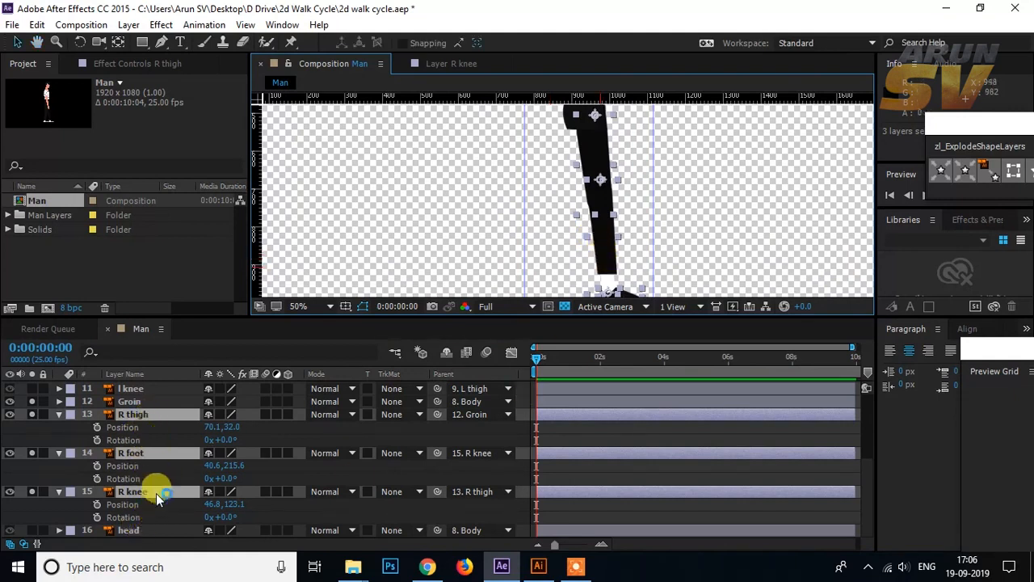
pyautogui.press('u')
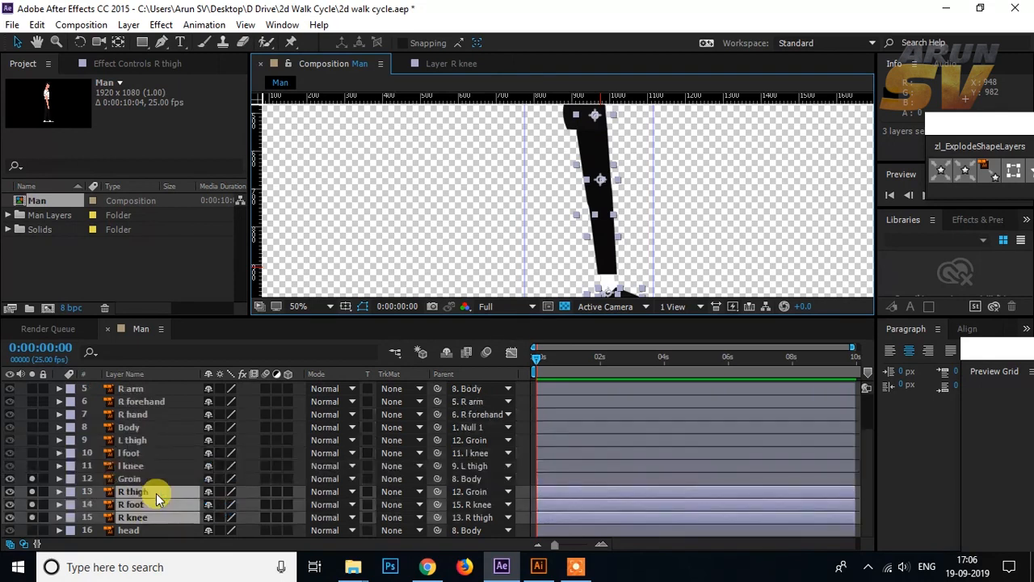
pyautogui.press('r')
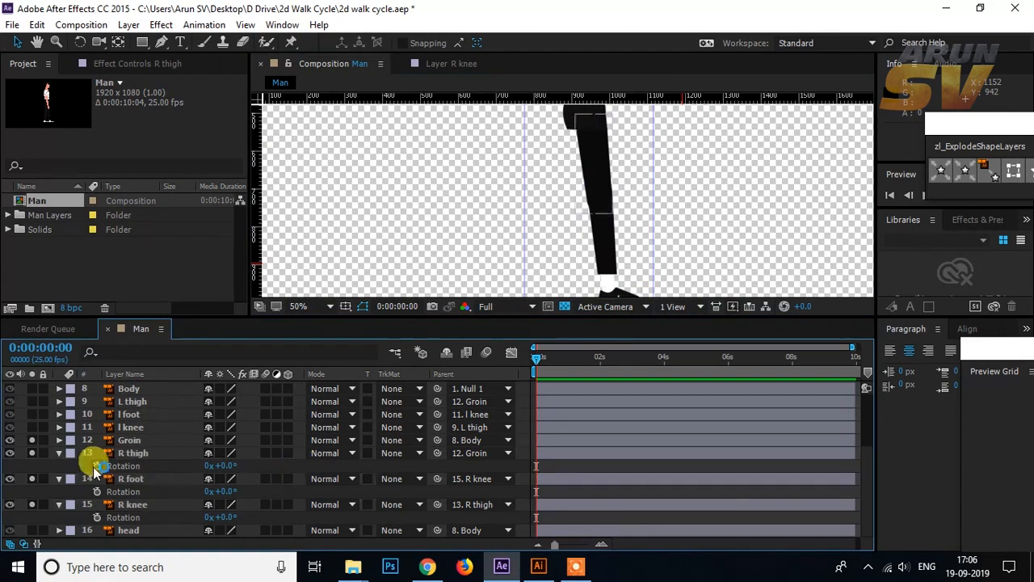
# Step: Rotate the R thigh to -4° and set a Rotation keyframe for it at frame 0
pyautogui.click(135, 453)
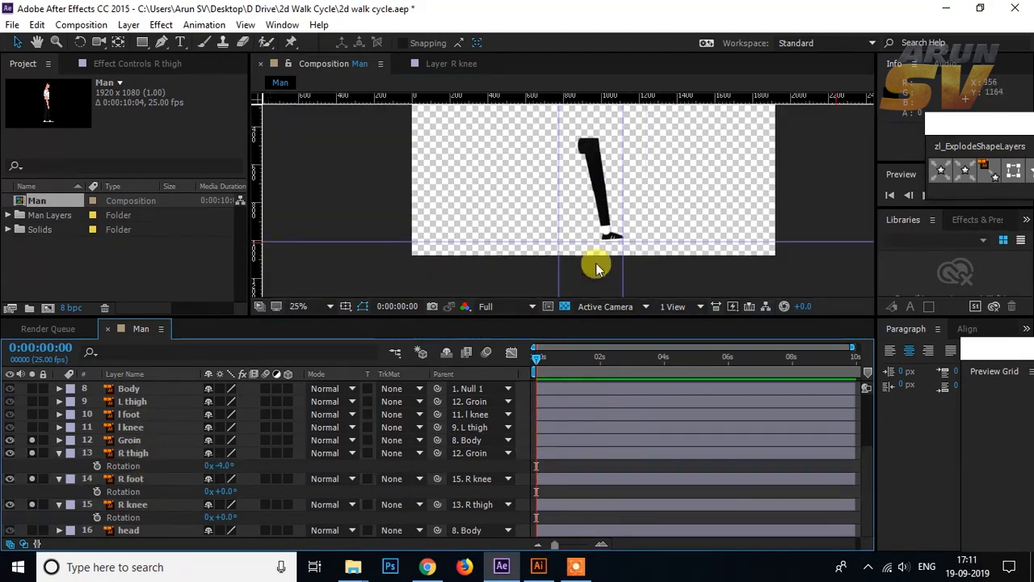
pyautogui.click(593, 165)
pyautogui.click(123, 453)
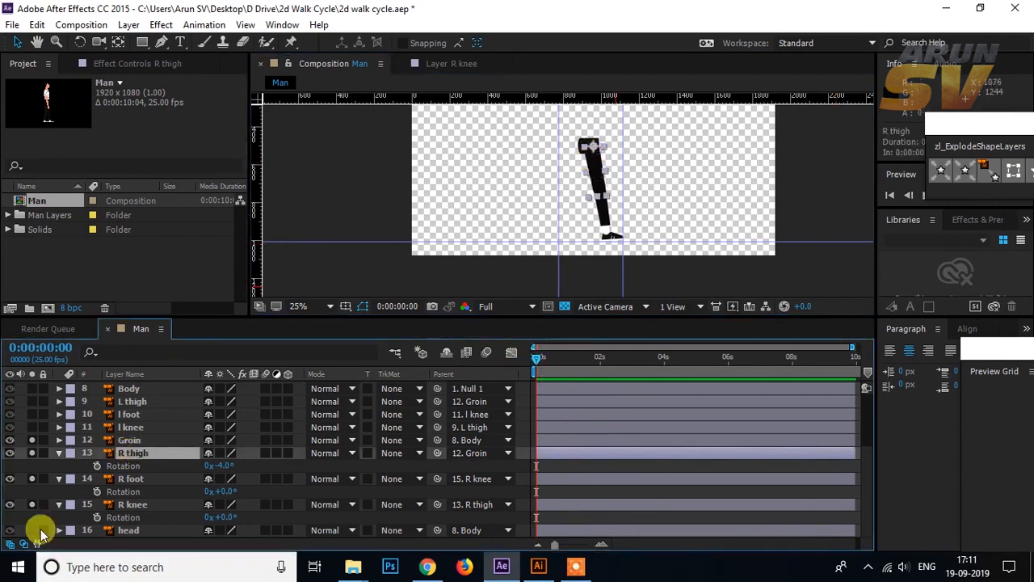
pyautogui.click(96, 467)
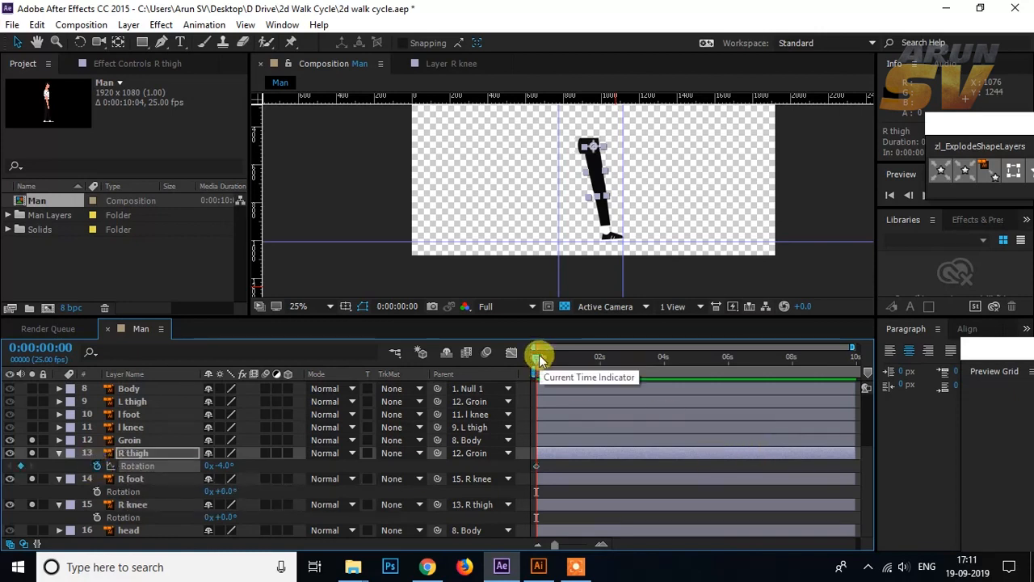
# Step: Set the R thigh's Rotation to 24° at frame 10 so the leg swings back to the rear guide
pyautogui.hotkey('ctrl', 'shift', 'Right')
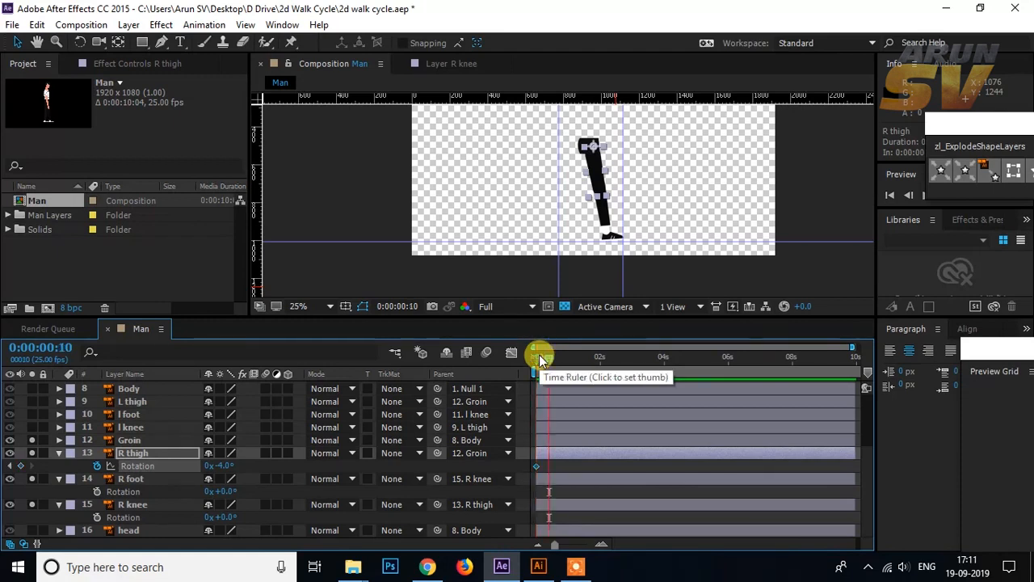
pyautogui.moveTo(554, 544); pyautogui.dragTo(582, 546)
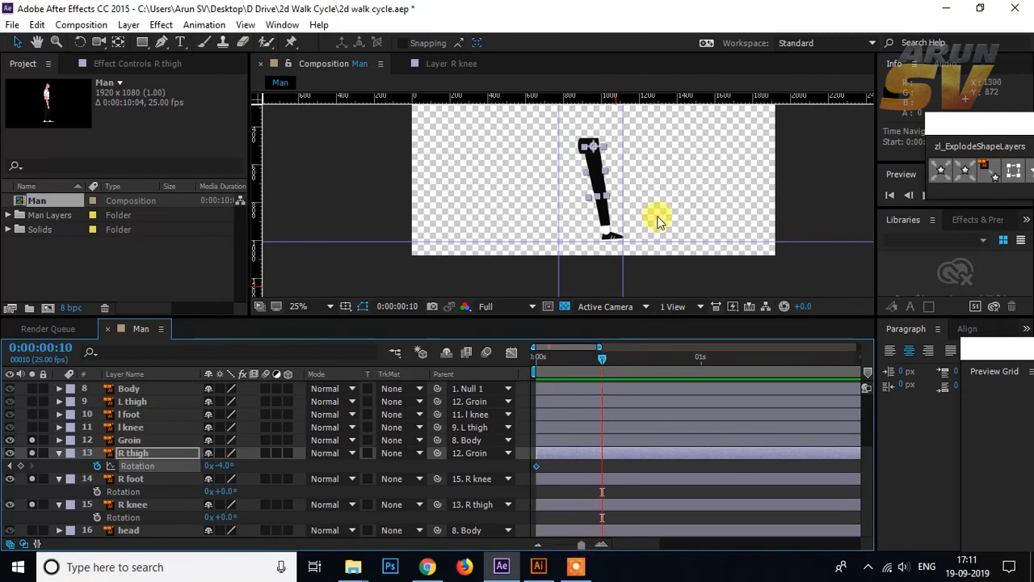
pyautogui.moveTo(224, 469); pyautogui.dragTo(244, 470)
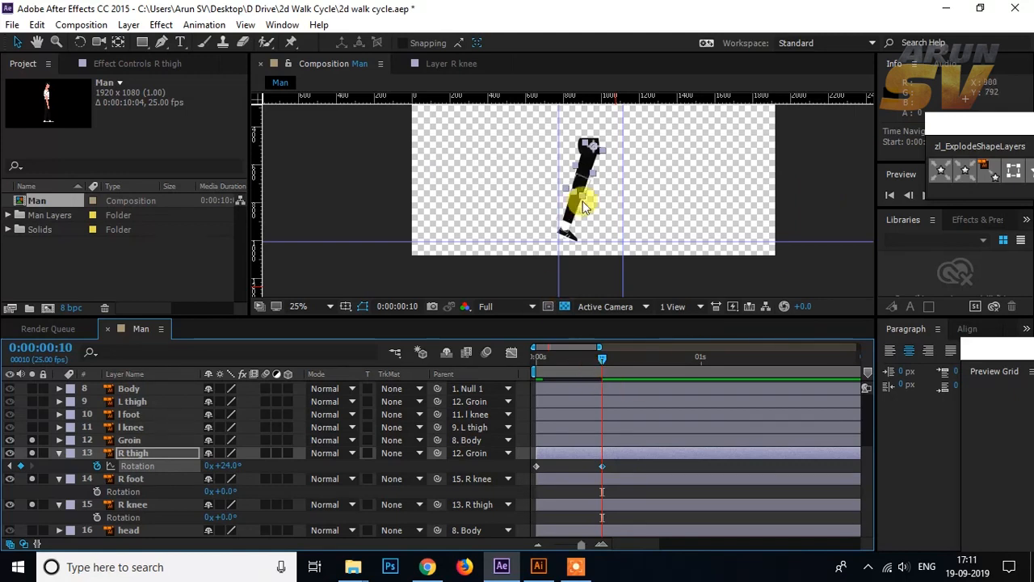
pyautogui.click(637, 466)
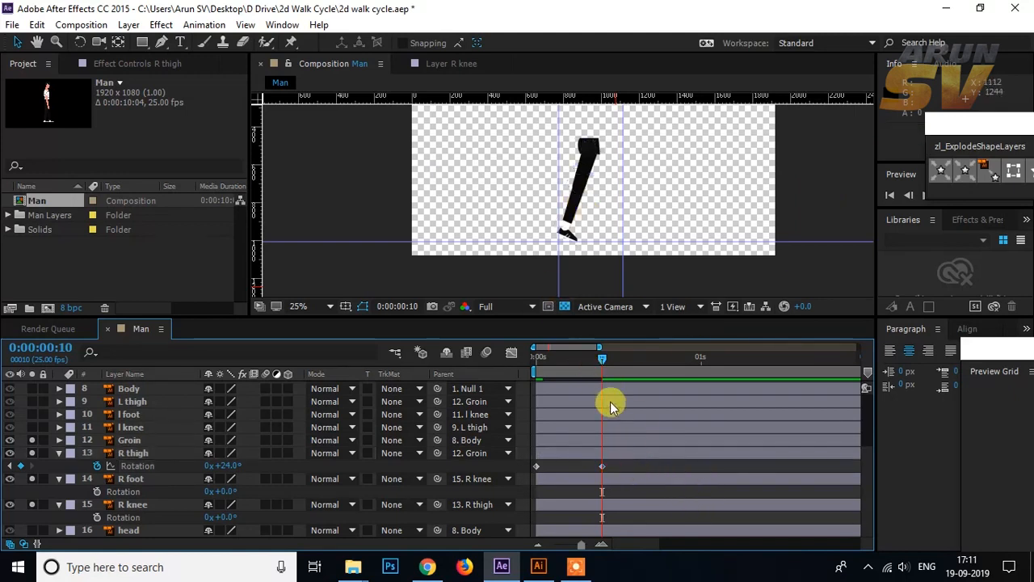
# Step: Keyframe the R knee's Rotation at 0° on frame 0 and bend the lower leg backward at frame 10
pyautogui.moveTo(606, 360)
pyautogui.mouseDown()
pyautogui.moveTo(538, 353)
pyautogui.moveTo(607, 347)
pyautogui.mouseUp()
pyautogui.click(567, 232)
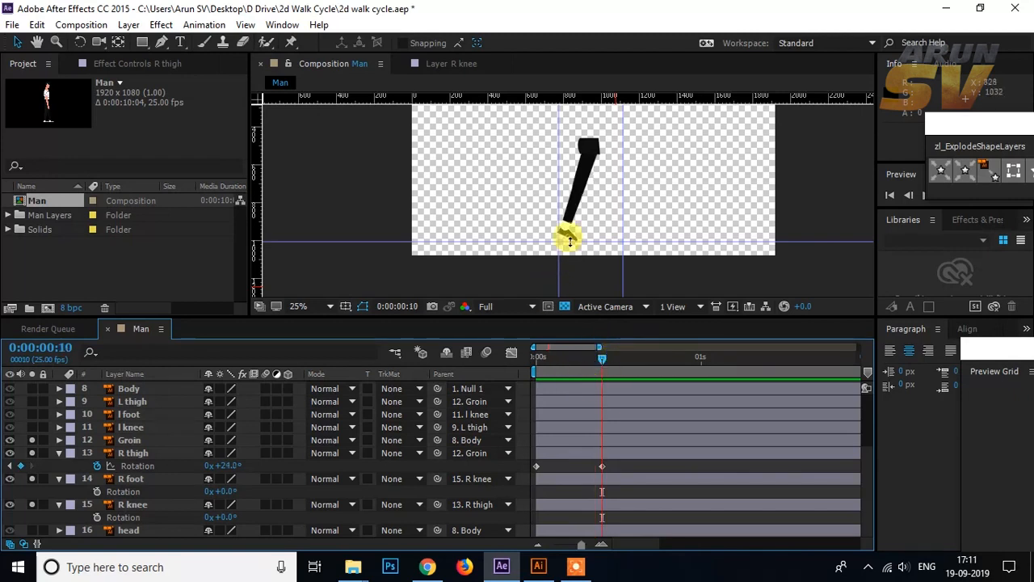
pyautogui.click(588, 170)
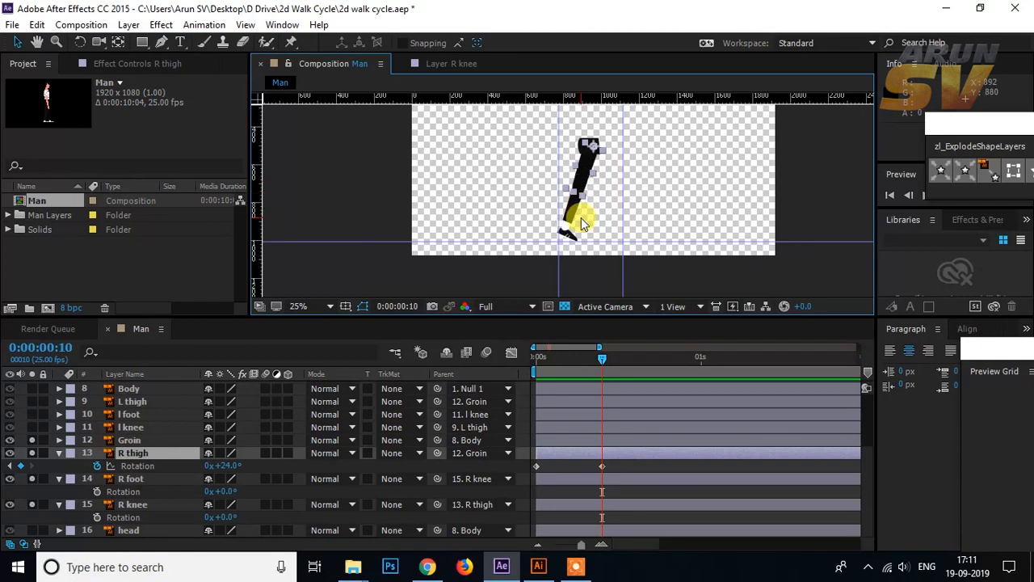
pyautogui.click(141, 454)
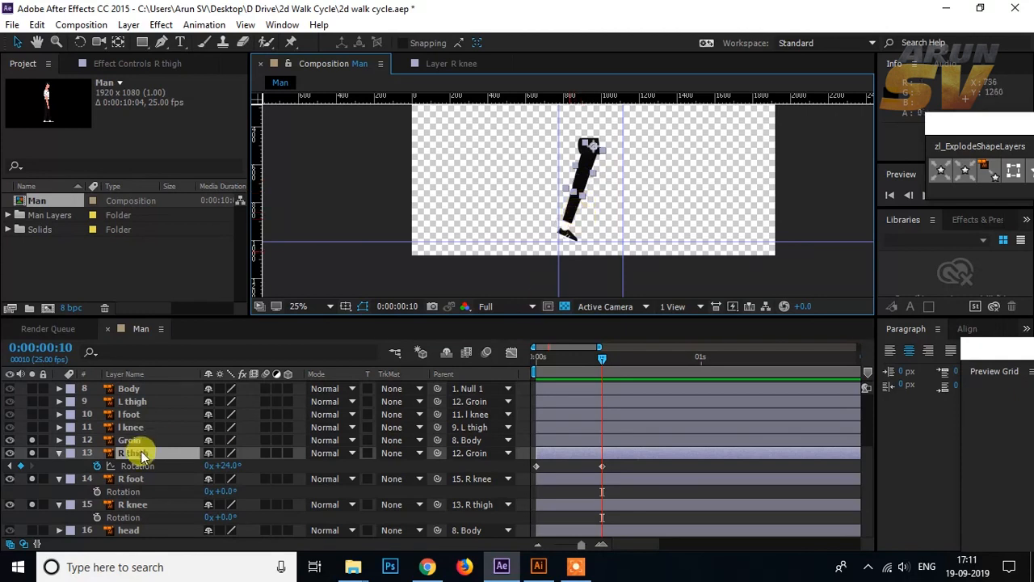
pyautogui.click(571, 218)
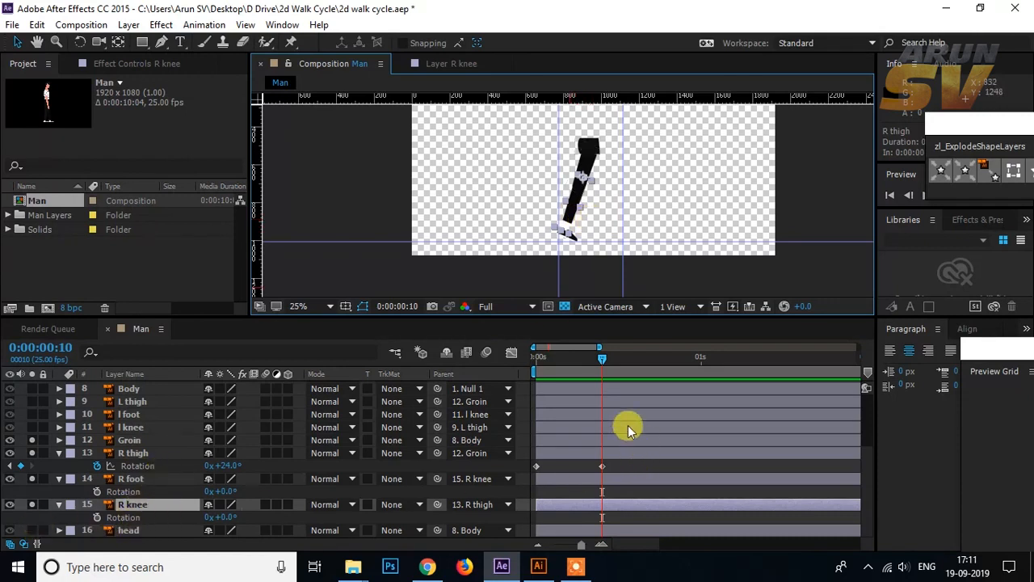
pyautogui.moveTo(605, 361); pyautogui.dragTo(530, 363)
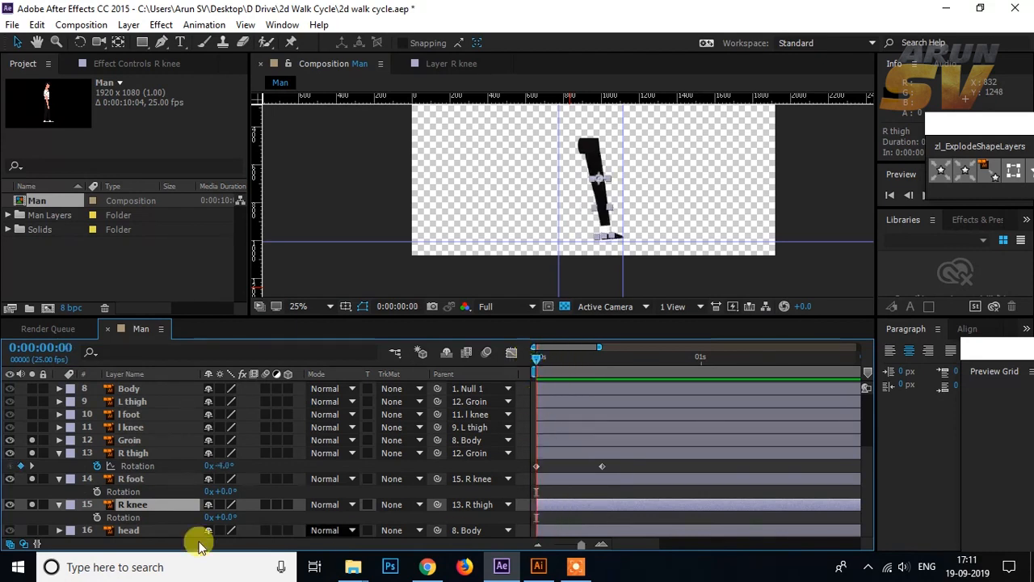
pyautogui.click(97, 517)
pyautogui.moveTo(542, 355); pyautogui.dragTo(605, 370)
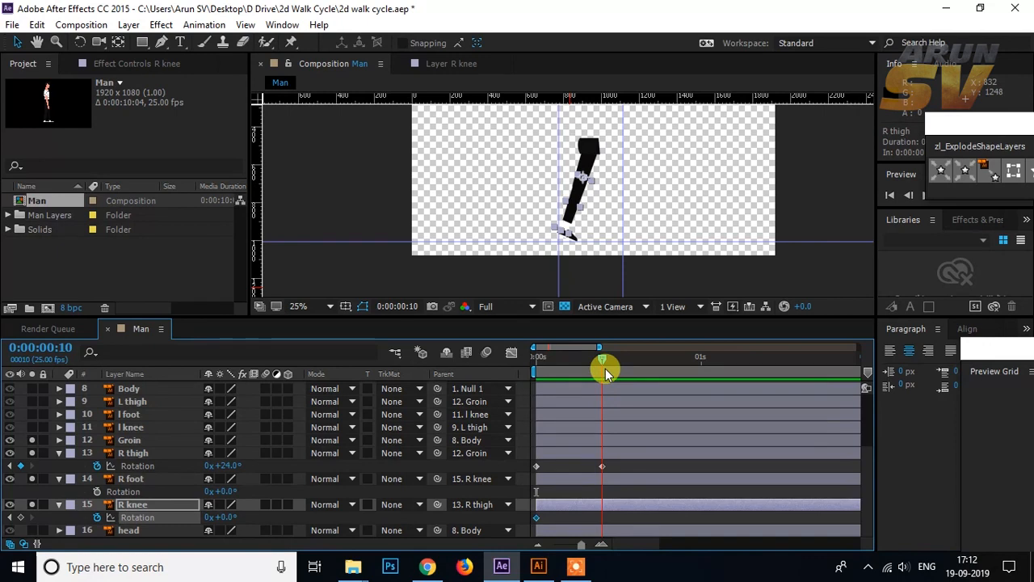
pyautogui.moveTo(224, 512); pyautogui.dragTo(234, 510)
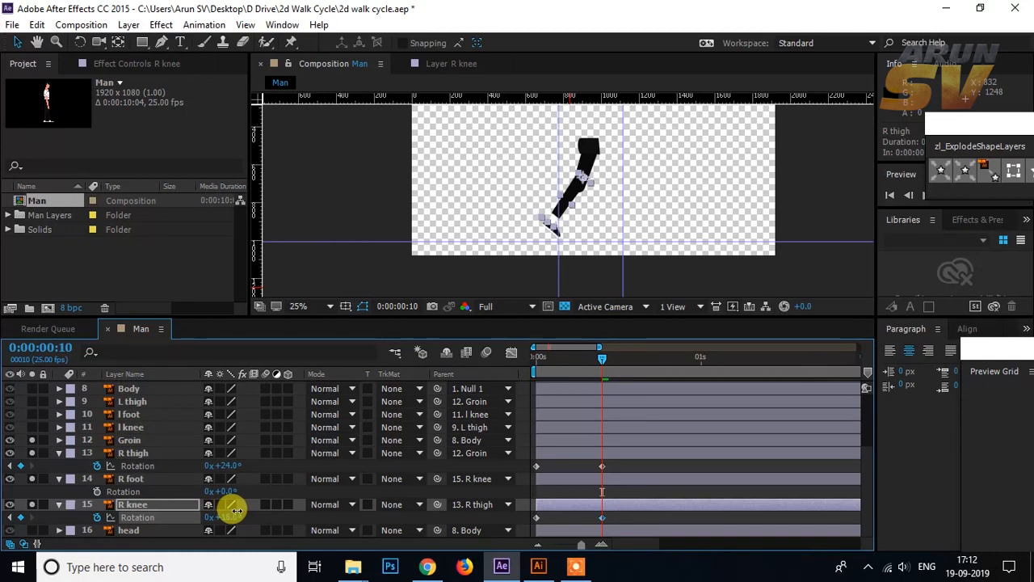
# Step: Undo the R knee's bend at frame 10 and move its anchor point lower, into the middle of the knee joint
pyautogui.moveTo(237, 511); pyautogui.dragTo(234, 513)
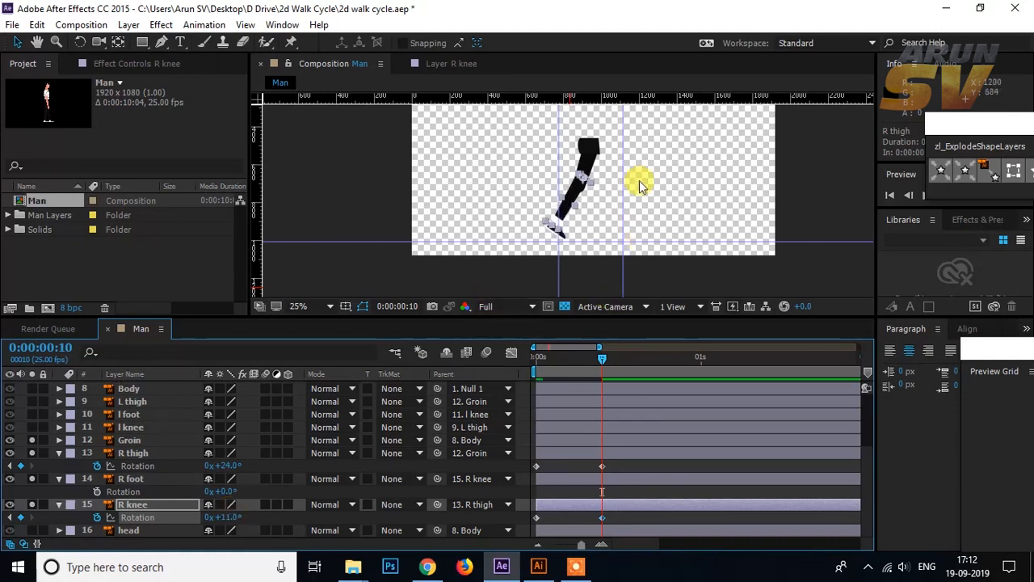
pyautogui.scroll(2, 639, 185)
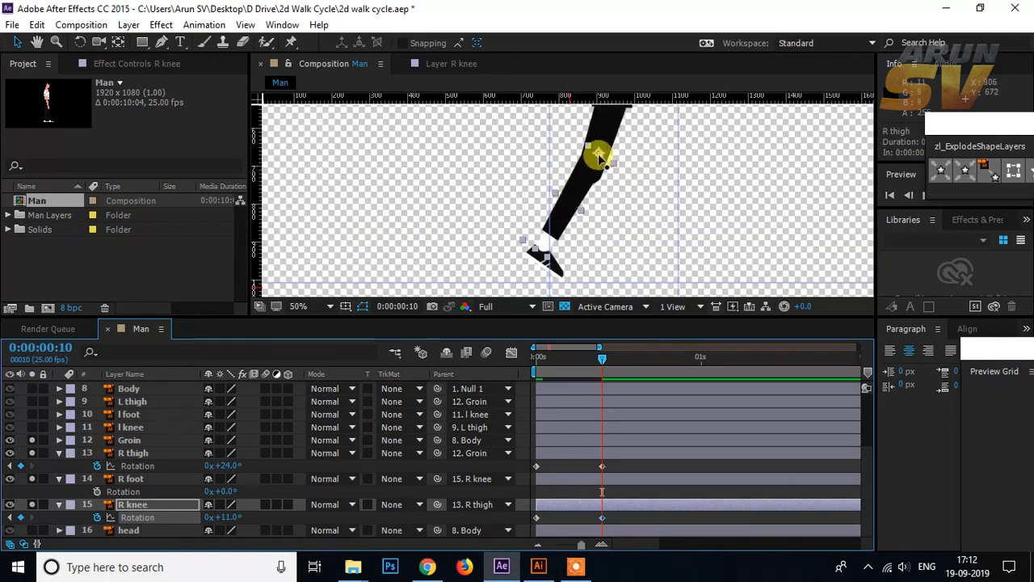
pyautogui.hotkey('ctrl', 'z')
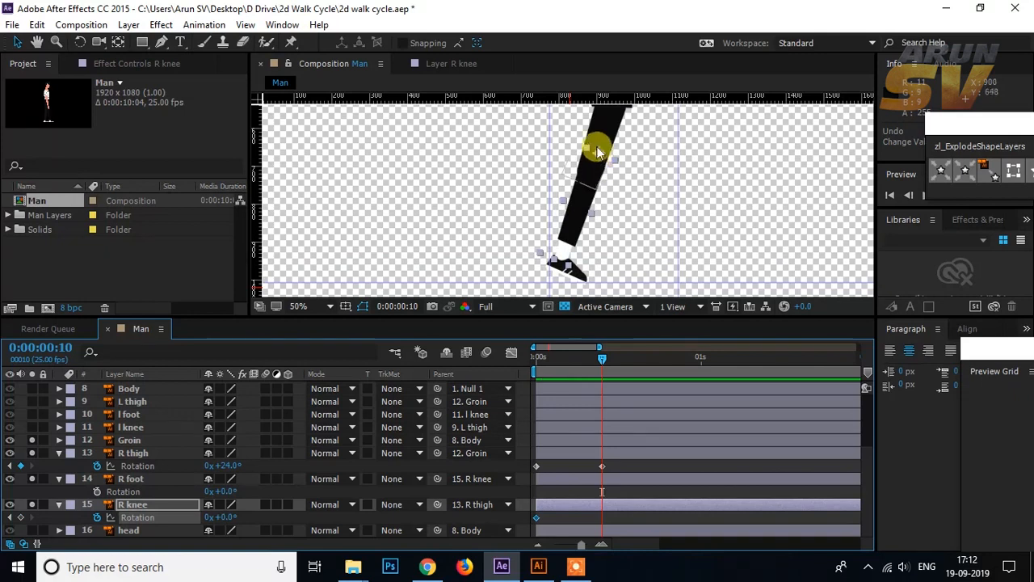
pyautogui.click(121, 42)
pyautogui.moveTo(600, 153); pyautogui.dragTo(592, 170)
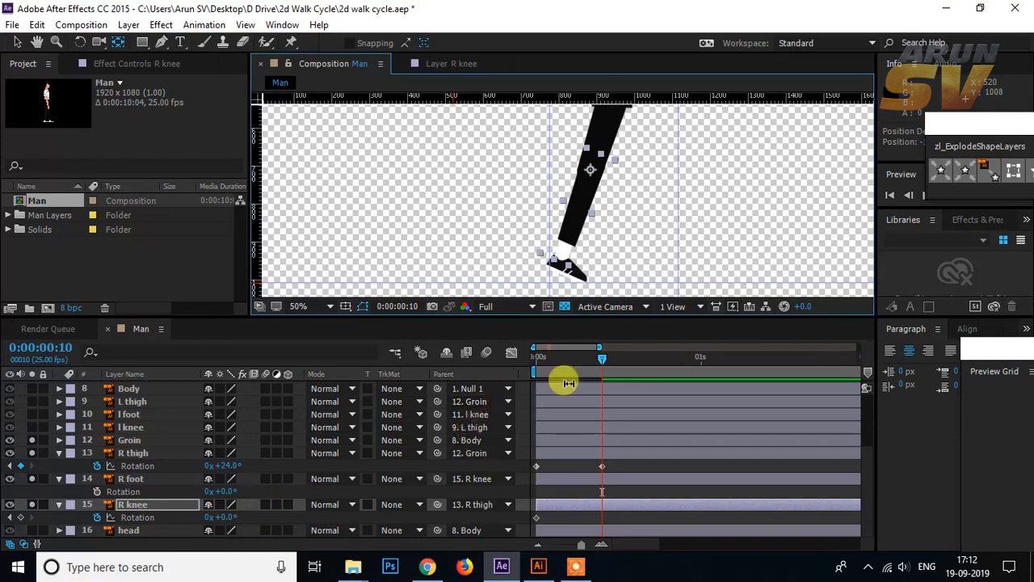
# Step: Set the R knee's Rotation to 13° at frame 10 to bend the lower leg backward
pyautogui.moveTo(595, 360)
pyautogui.mouseDown()
pyautogui.moveTo(558, 359)
pyautogui.moveTo(599, 365)
pyautogui.mouseUp()
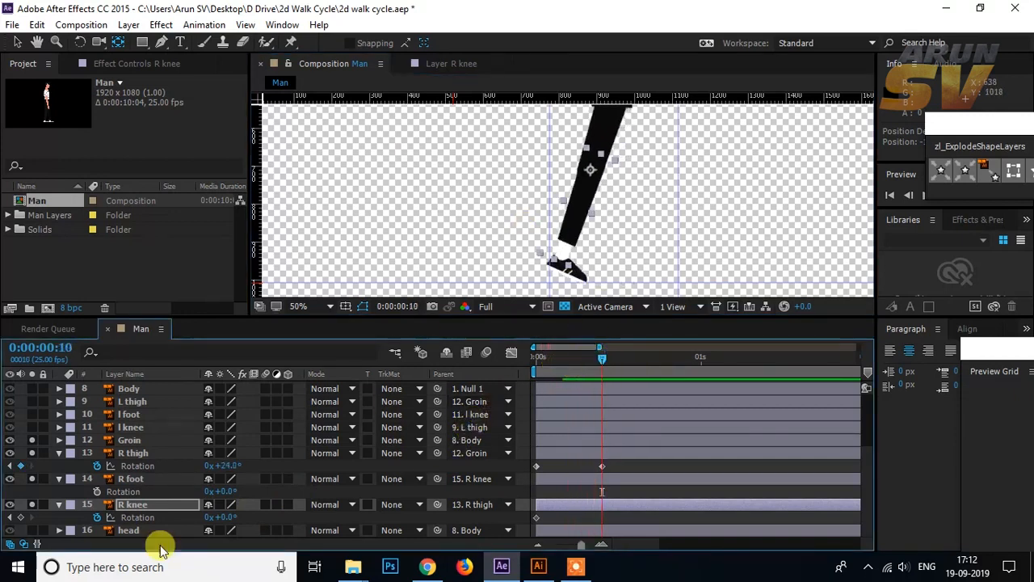
pyautogui.moveTo(228, 518); pyautogui.dragTo(236, 517)
pyautogui.scroll(-2, 598, 244)
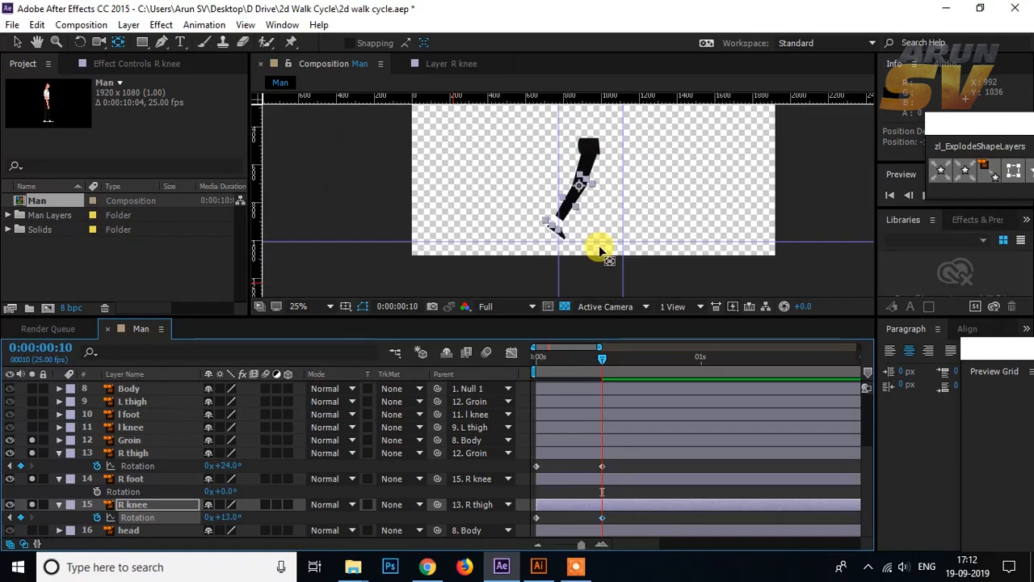
pyautogui.click(781, 214)
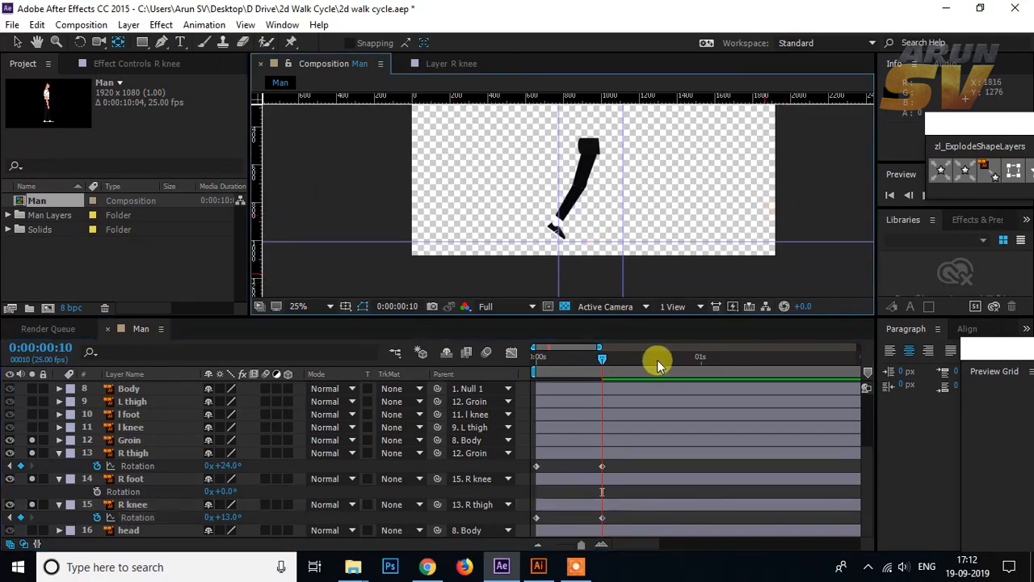
# Step: Set the R thigh's Rotation to -14° at frame 0 so the leg reaches farther forward
pyautogui.moveTo(596, 358); pyautogui.dragTo(523, 365)
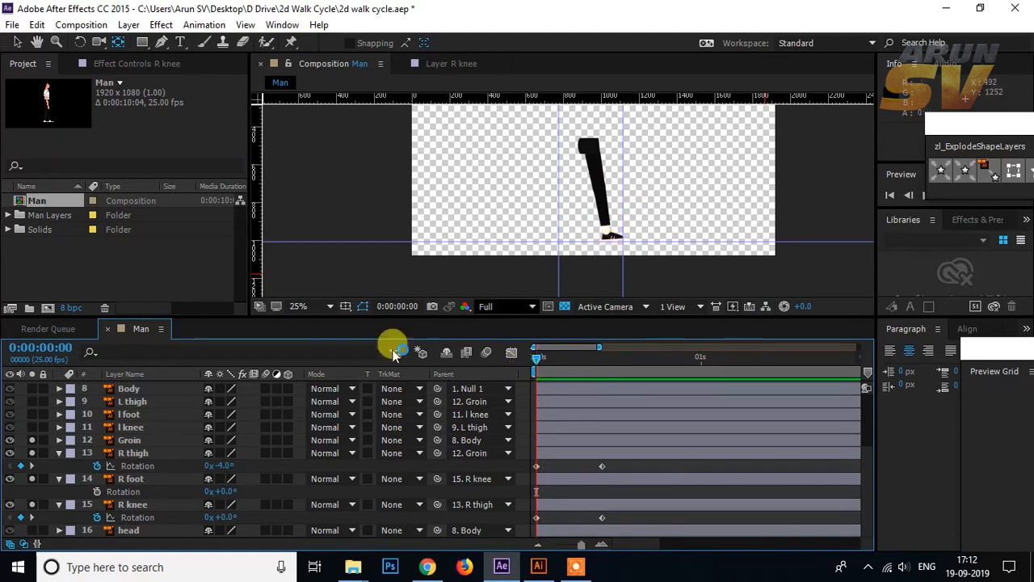
pyautogui.click(135, 454)
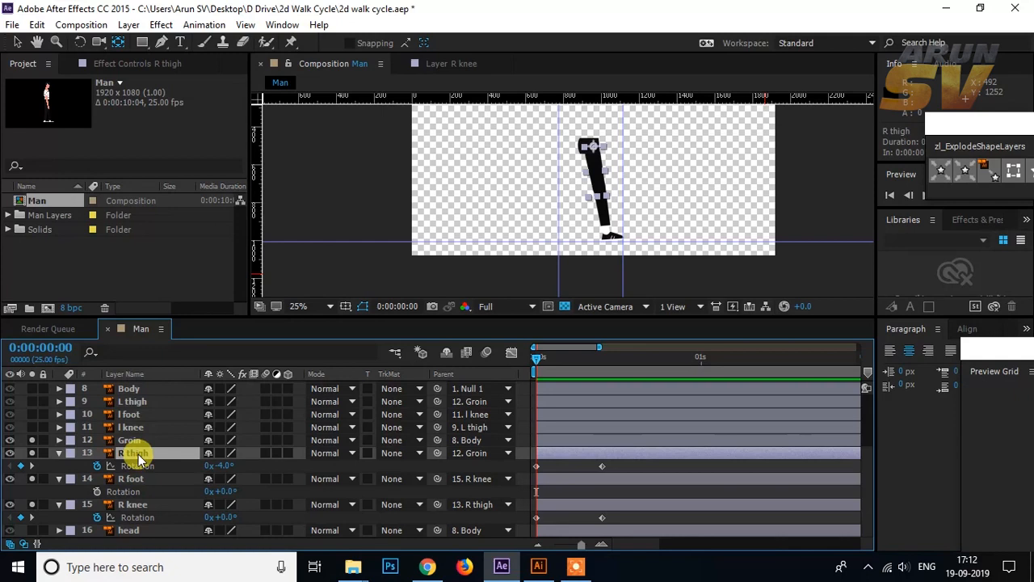
pyautogui.moveTo(220, 464); pyautogui.dragTo(219, 469)
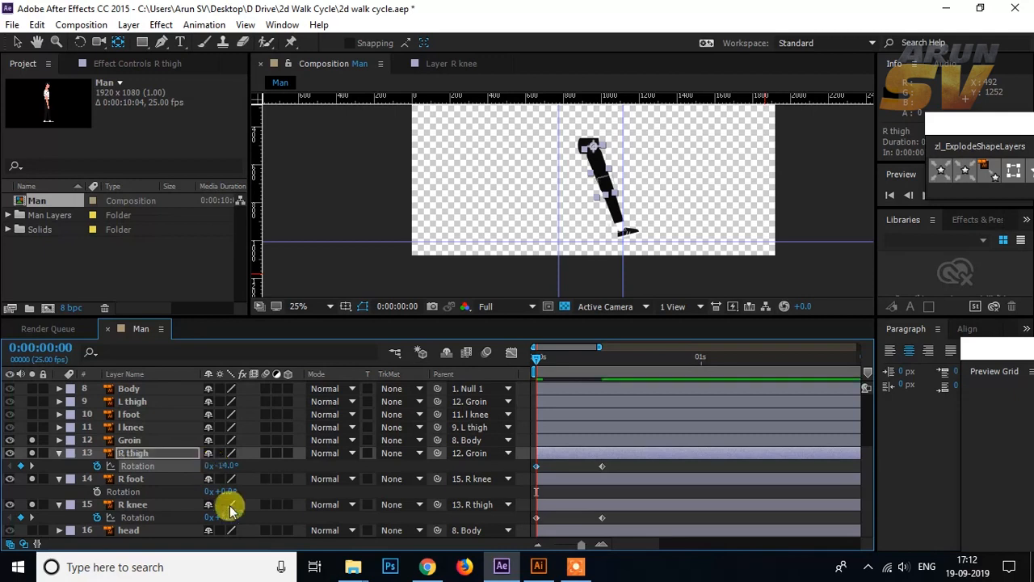
# Step: Straighten the R knee at frame 5 by moving its 0° Rotation keyframe there from frame 0
pyautogui.moveTo(537, 360); pyautogui.dragTo(572, 360)
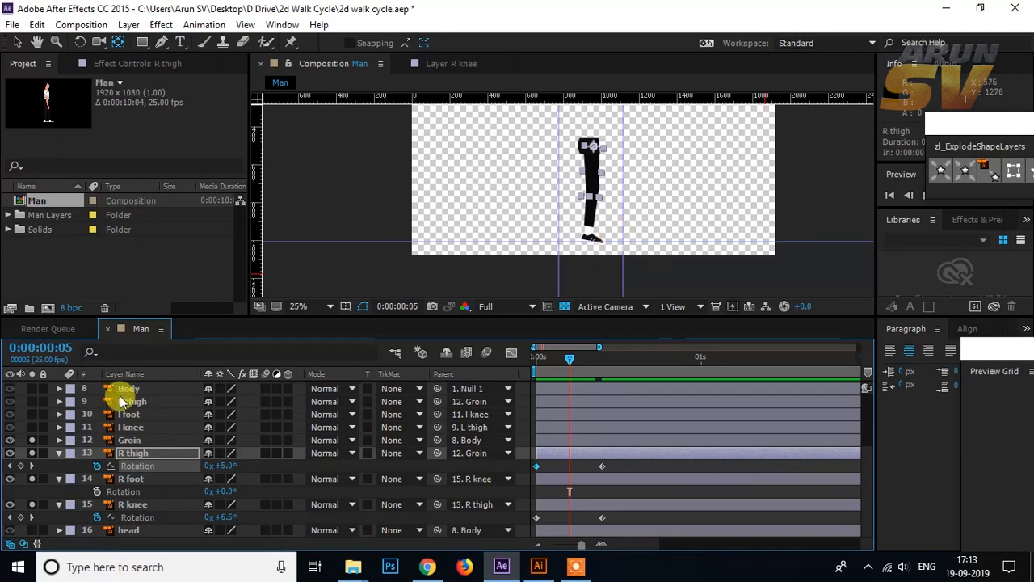
pyautogui.click(149, 505)
pyautogui.moveTo(229, 517)
pyautogui.mouseDown()
pyautogui.moveTo(215, 513)
pyautogui.moveTo(224, 521)
pyautogui.moveTo(210, 524)
pyautogui.moveTo(227, 523)
pyautogui.mouseUp()
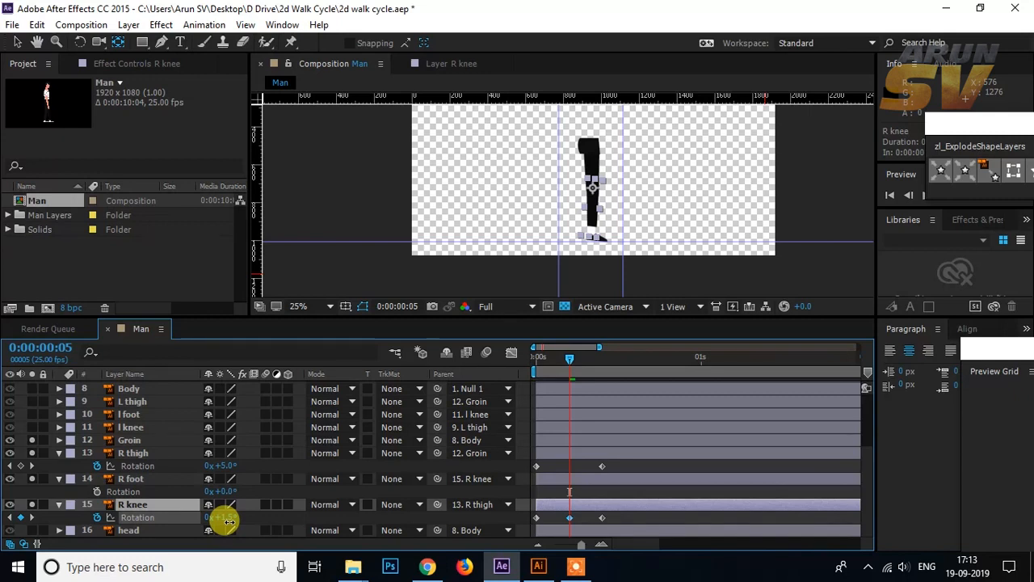
pyautogui.moveTo(571, 358)
pyautogui.mouseDown()
pyautogui.moveTo(541, 358)
pyautogui.moveTo(604, 355)
pyautogui.moveTo(569, 362)
pyautogui.mouseUp()
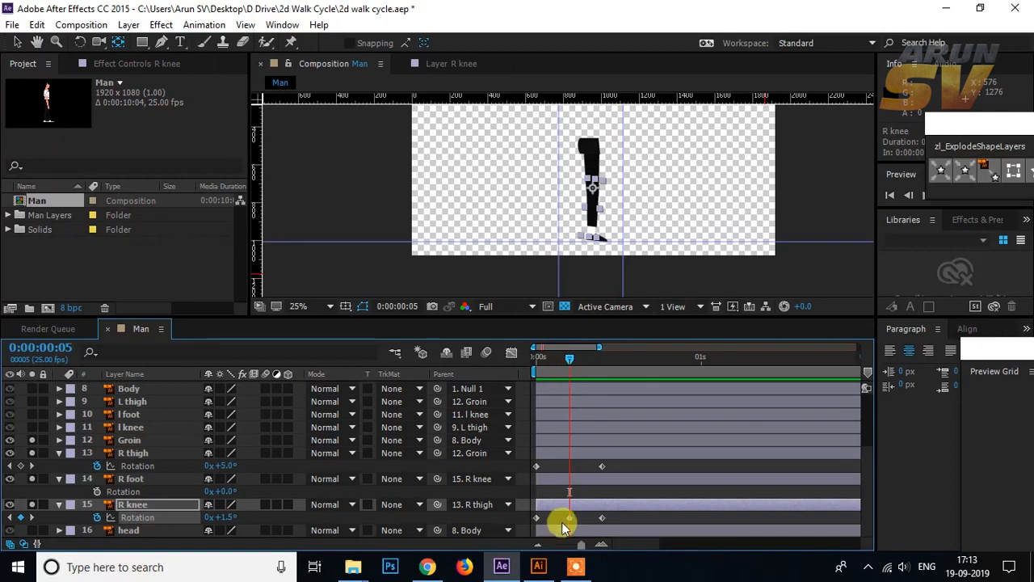
pyautogui.moveTo(536, 517); pyautogui.dragTo(570, 517)
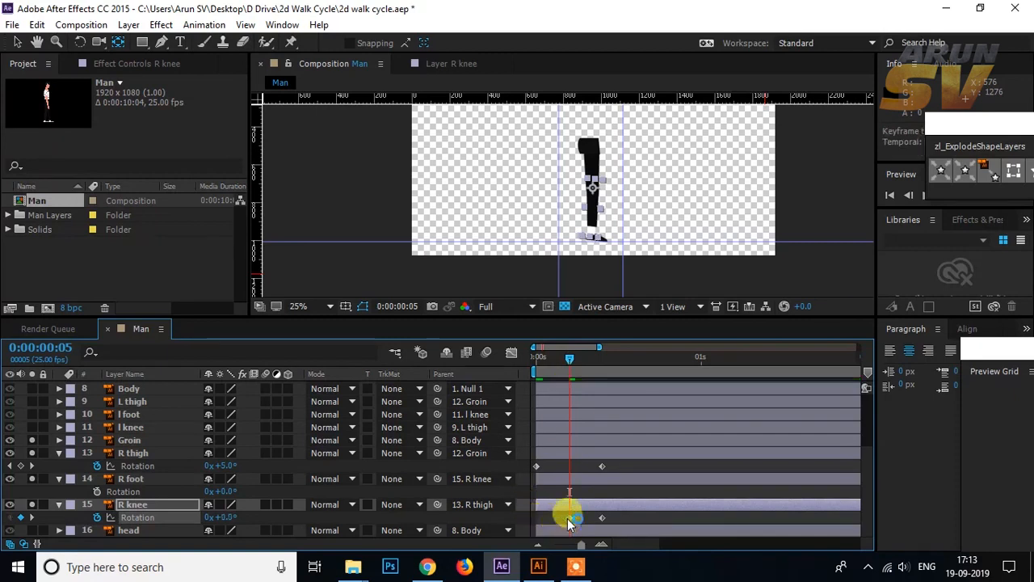
pyautogui.click(634, 470)
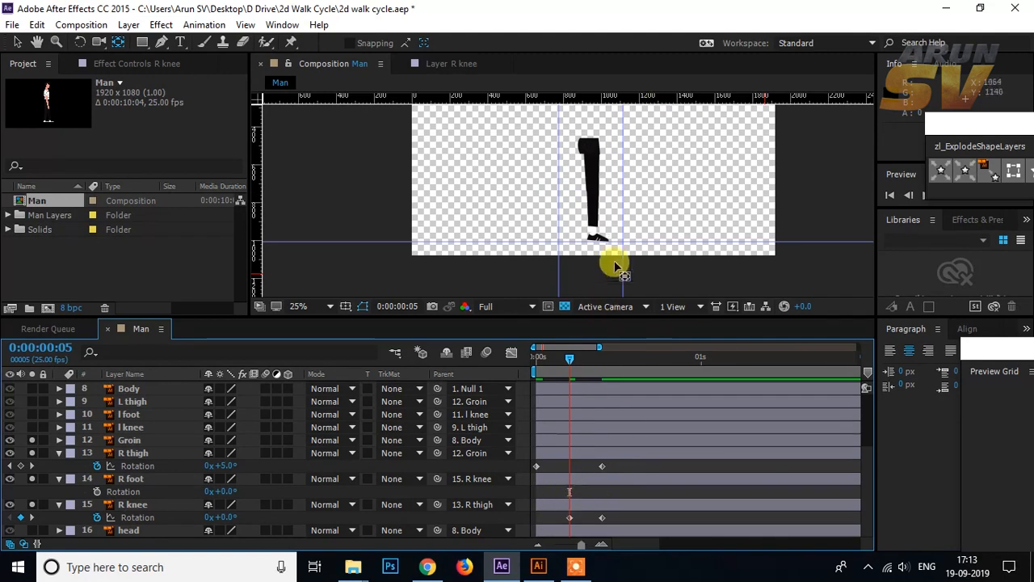
# Step: Copy the R thigh's Rotation keyframe from frame 0 to frame 20 to bring the leg back to its starting pose
pyautogui.scroll(2, 647, 214)
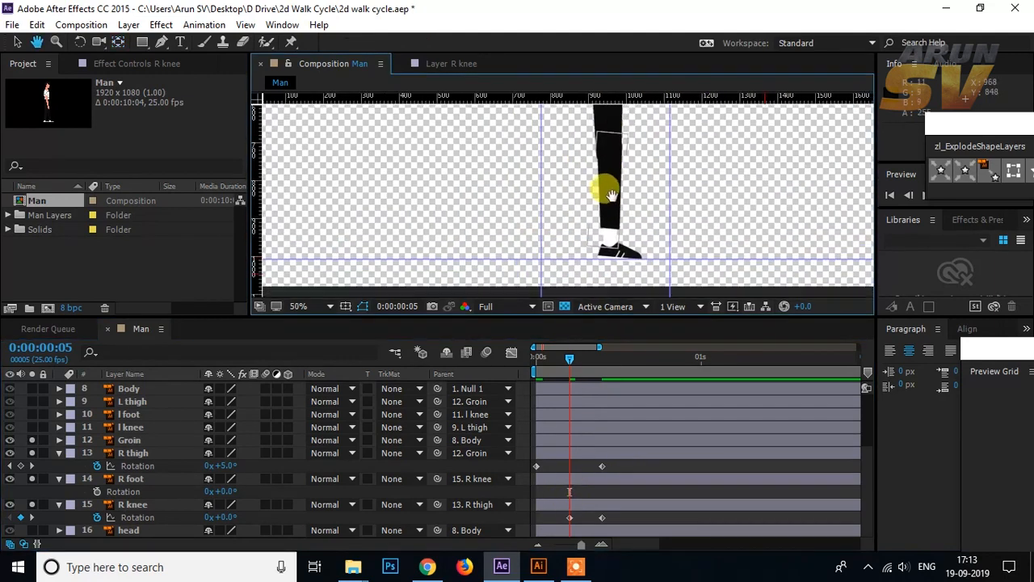
pyautogui.click(636, 265)
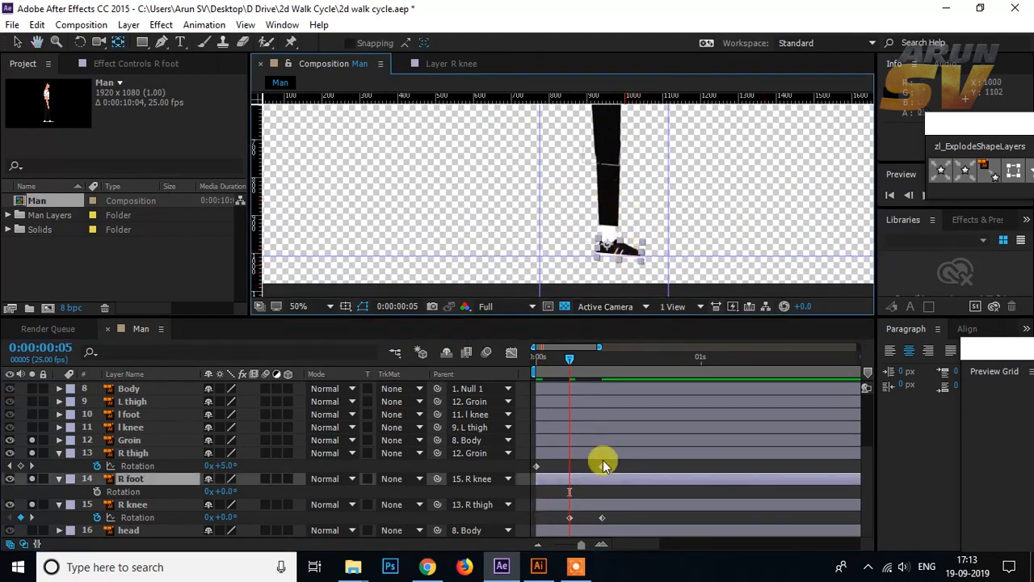
pyautogui.moveTo(572, 356); pyautogui.dragTo(600, 357)
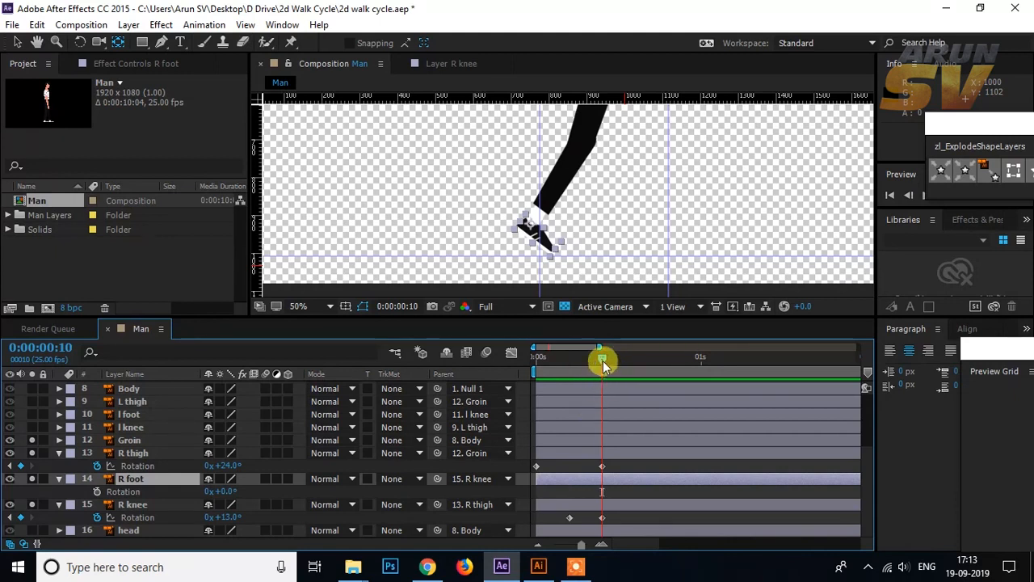
pyautogui.moveTo(602, 360)
pyautogui.mouseDown()
pyautogui.moveTo(639, 358)
pyautogui.moveTo(600, 362)
pyautogui.mouseUp()
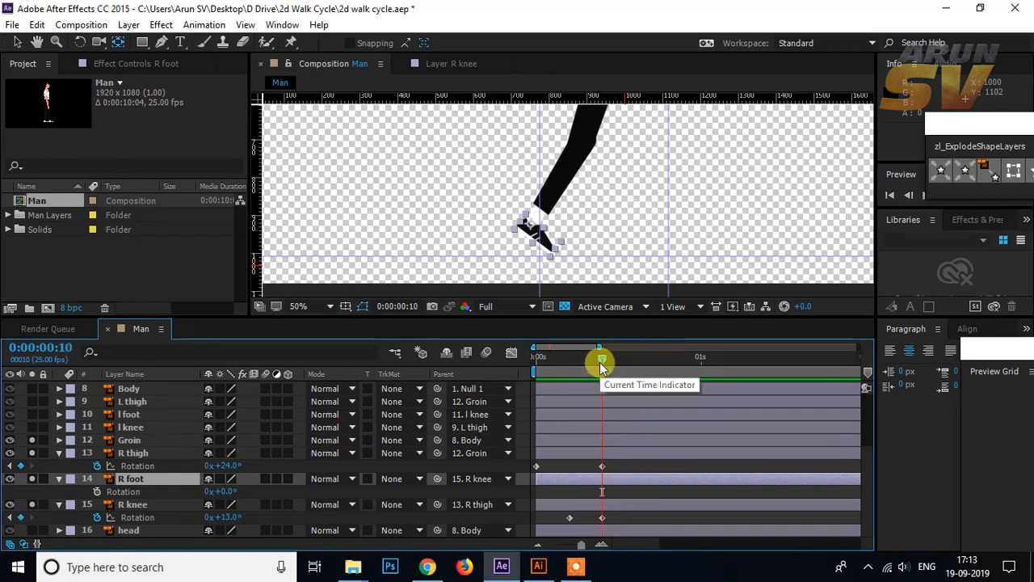
pyautogui.hotkey('shift', 'pagedown')
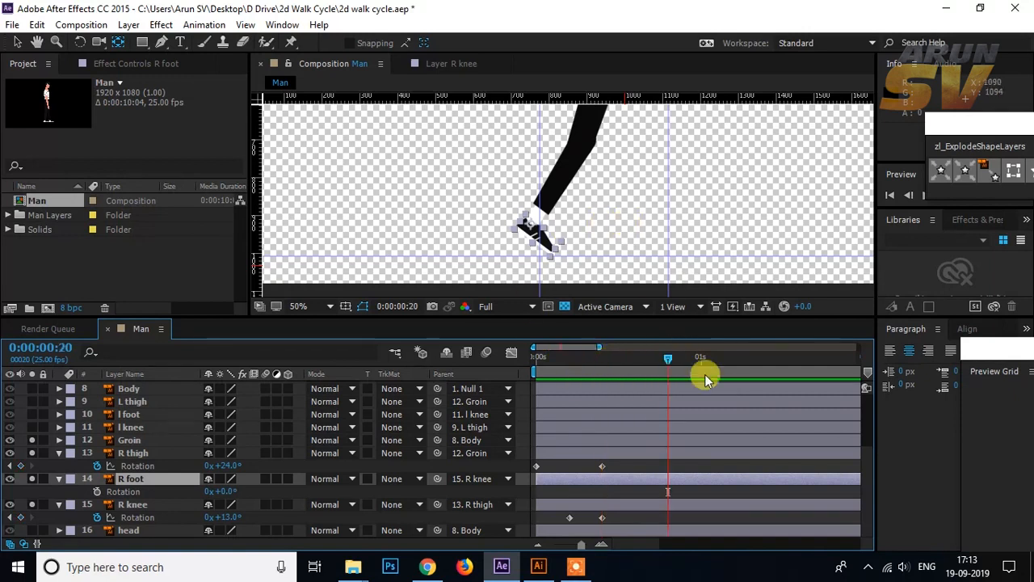
pyautogui.click(544, 468)
pyautogui.click(543, 467)
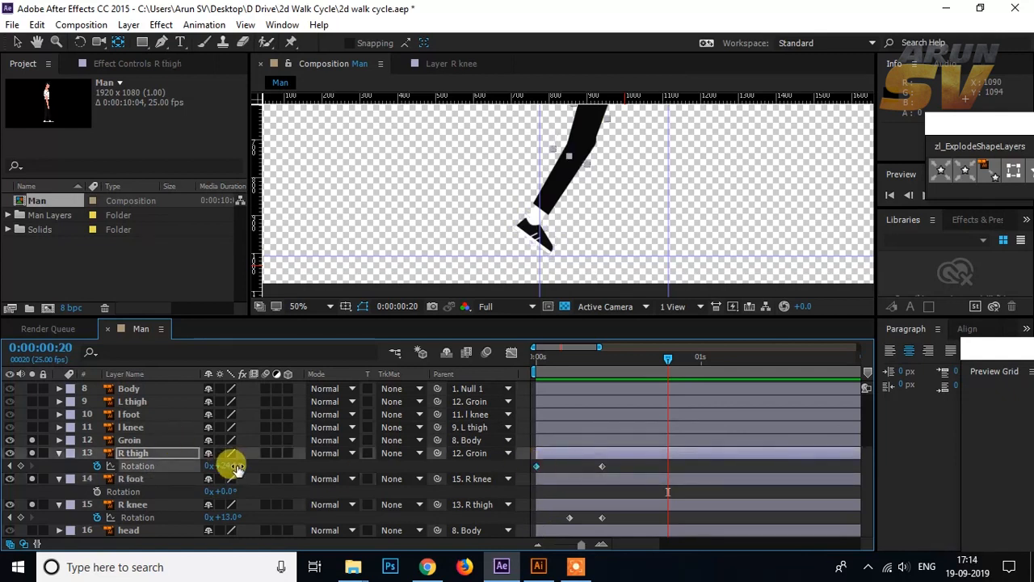
pyautogui.moveTo(239, 471); pyautogui.dragTo(237, 461)
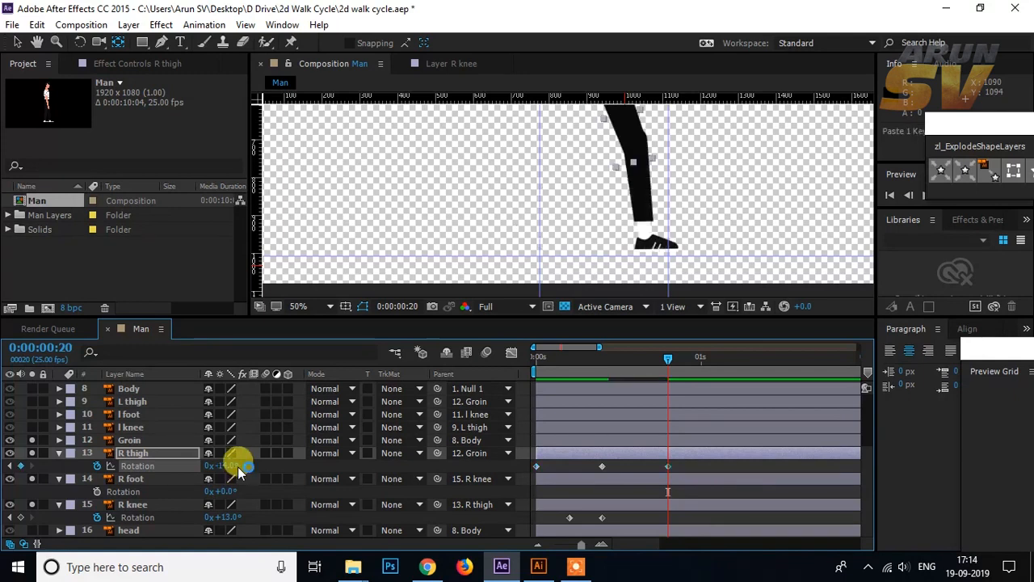
# Step: Create the lifted passing pose at frame 15 with the R thigh's Rotation at -24° and the R knee's at 65°
pyautogui.moveTo(655, 368)
pyautogui.mouseDown()
pyautogui.moveTo(529, 368)
pyautogui.moveTo(646, 364)
pyautogui.moveTo(601, 369)
pyautogui.moveTo(635, 371)
pyautogui.mouseUp()
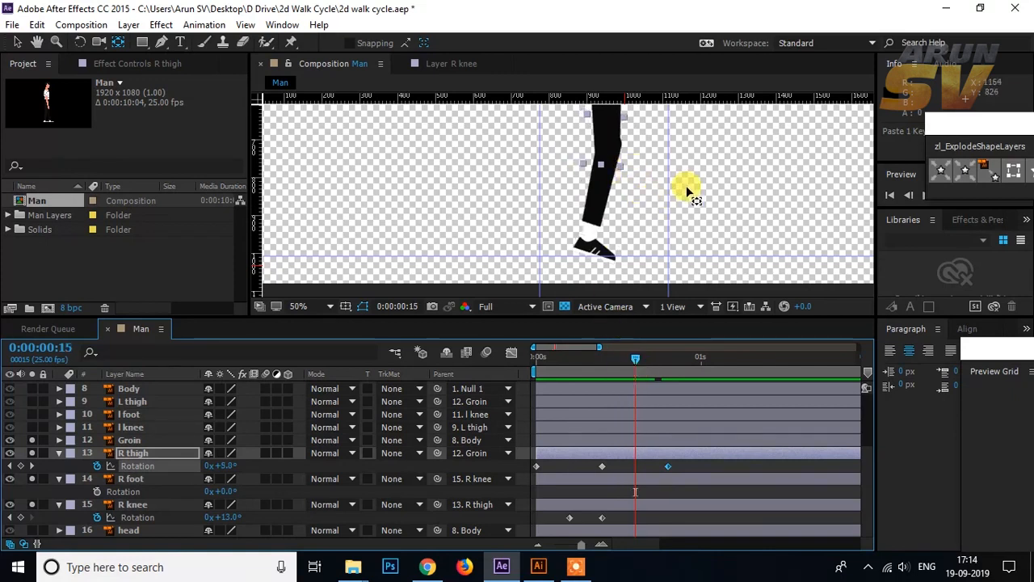
pyautogui.press(',')
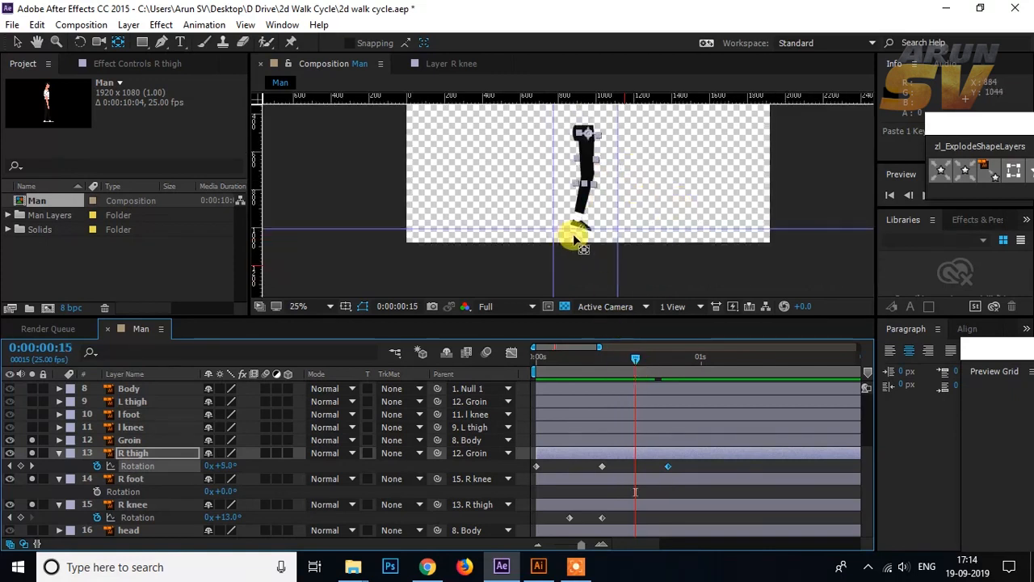
pyautogui.click(144, 505)
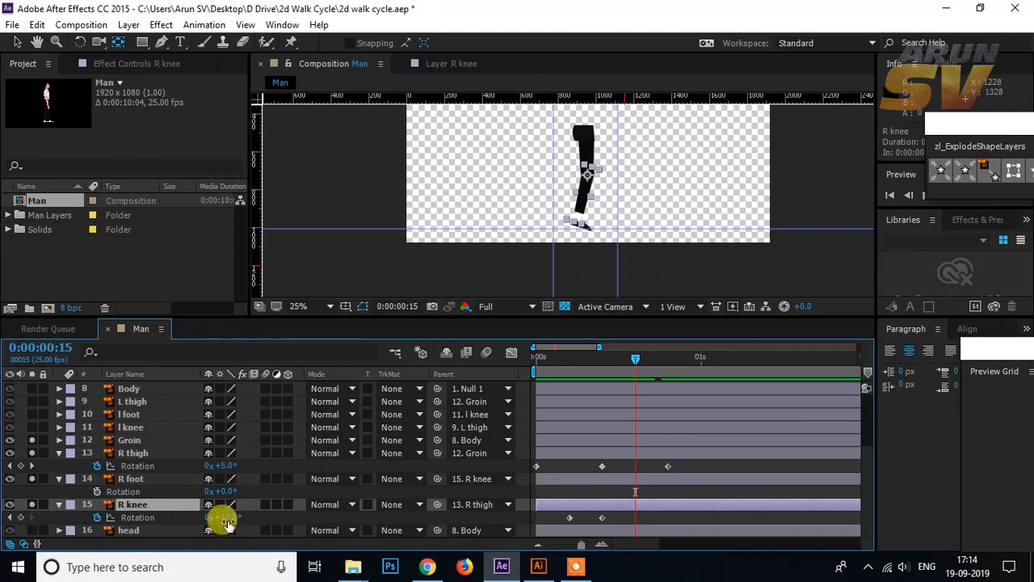
pyautogui.moveTo(229, 517); pyautogui.dragTo(247, 516)
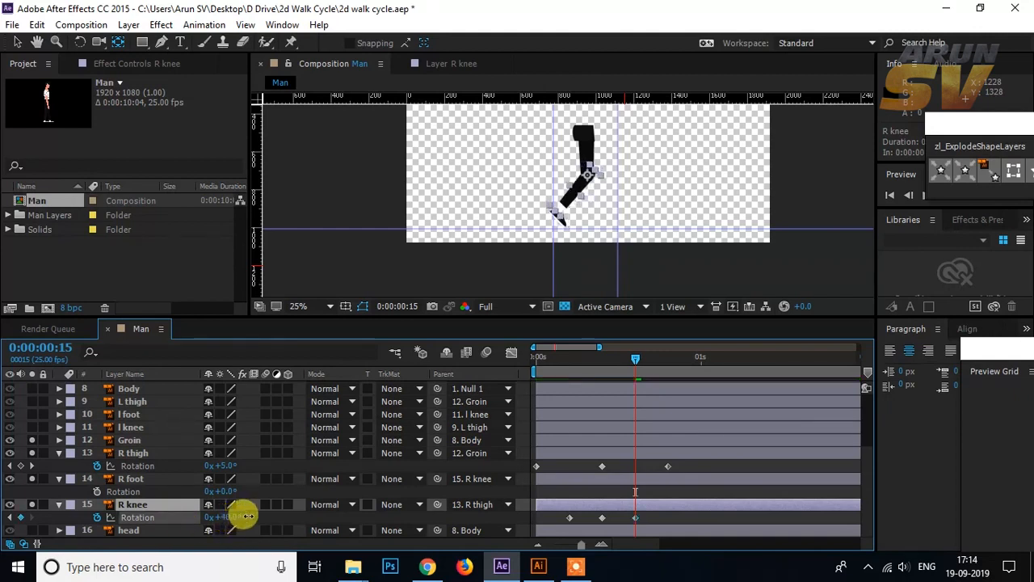
pyautogui.moveTo(246, 515); pyautogui.dragTo(247, 515)
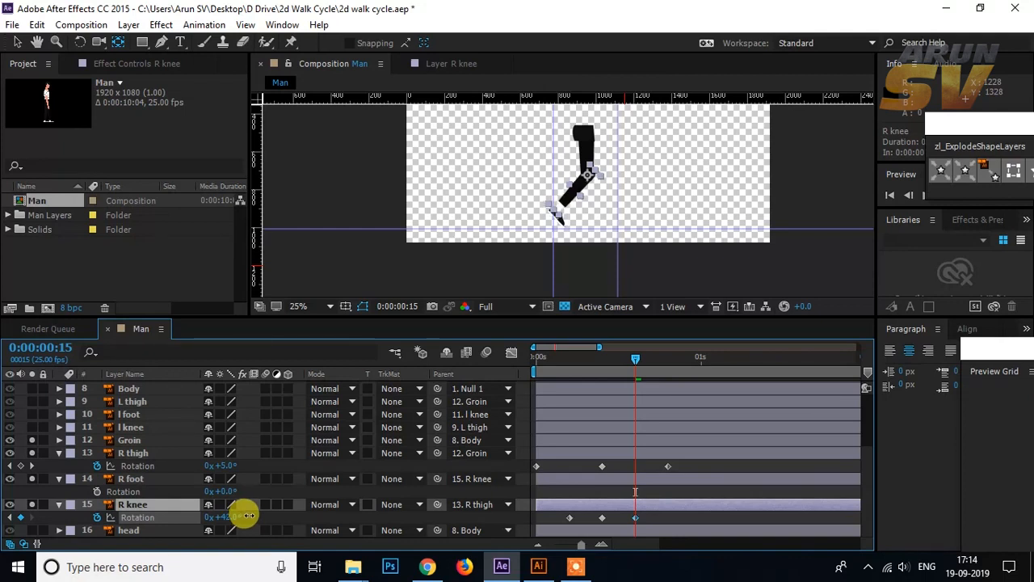
pyautogui.moveTo(226, 466); pyautogui.dragTo(203, 468)
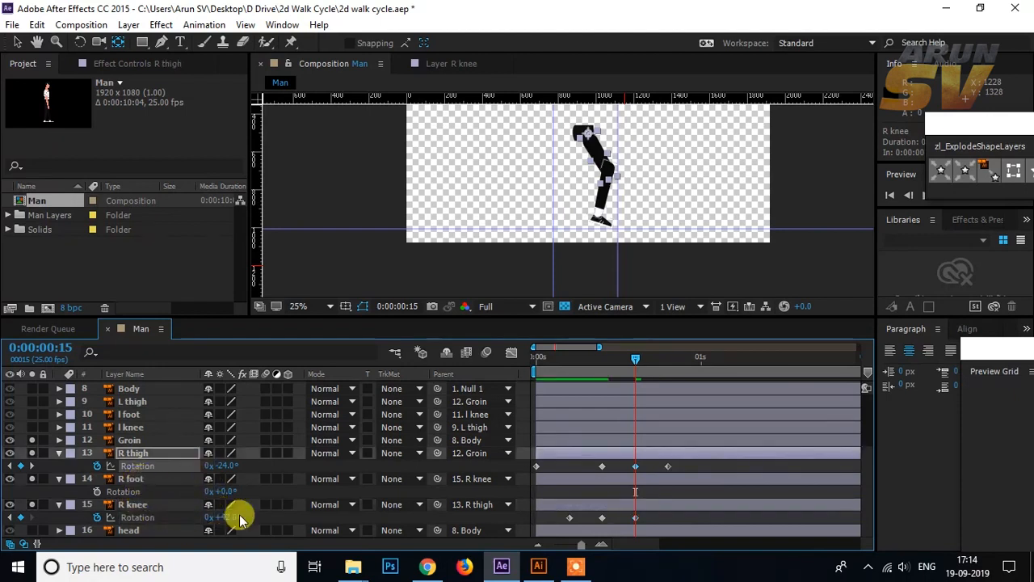
pyautogui.moveTo(221, 519)
pyautogui.mouseDown()
pyautogui.moveTo(243, 510)
pyautogui.moveTo(235, 517)
pyautogui.mouseUp()
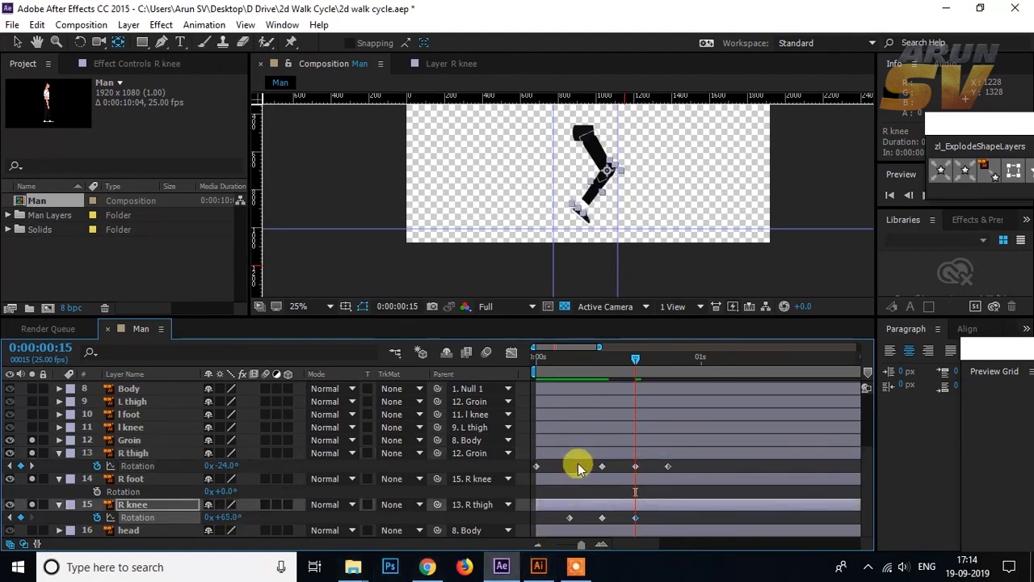
# Step: Copy the R knee's 0° Rotation keyframe from frame 5 to frames 20 and 0
pyautogui.click(640, 358)
pyautogui.moveTo(640, 358); pyautogui.dragTo(667, 358)
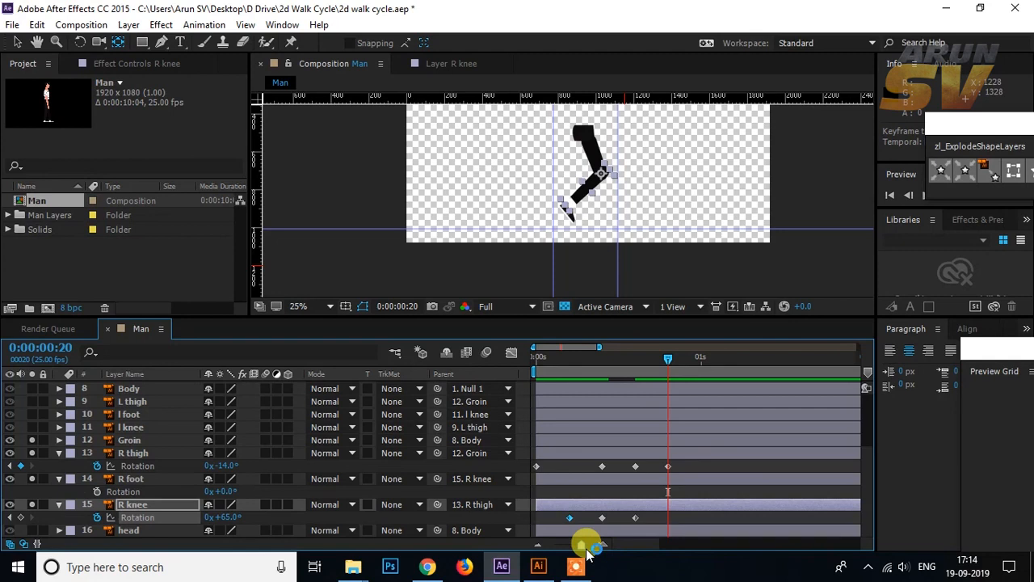
pyautogui.click(571, 518)
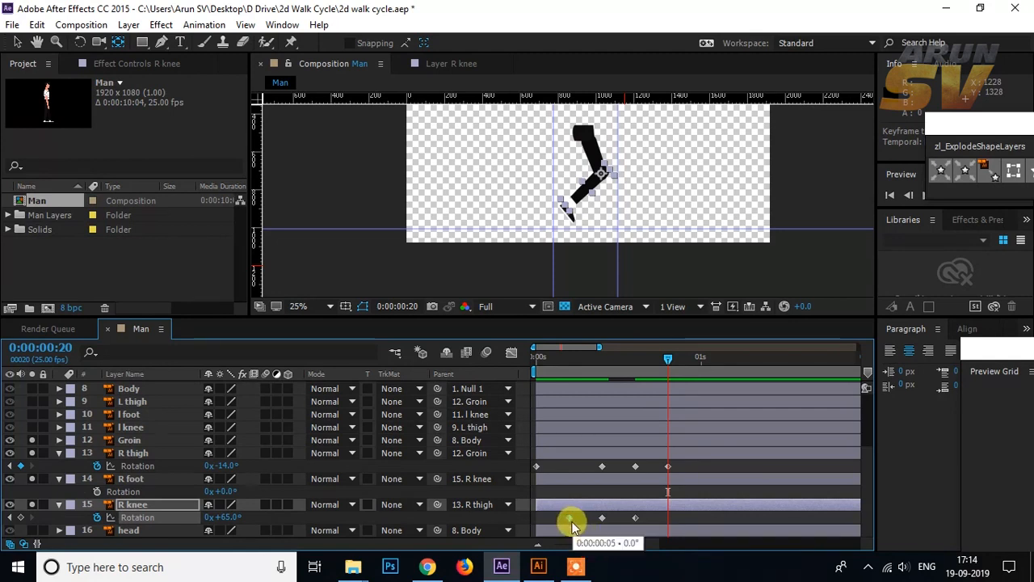
pyautogui.hotkey('ctrl', 'v')
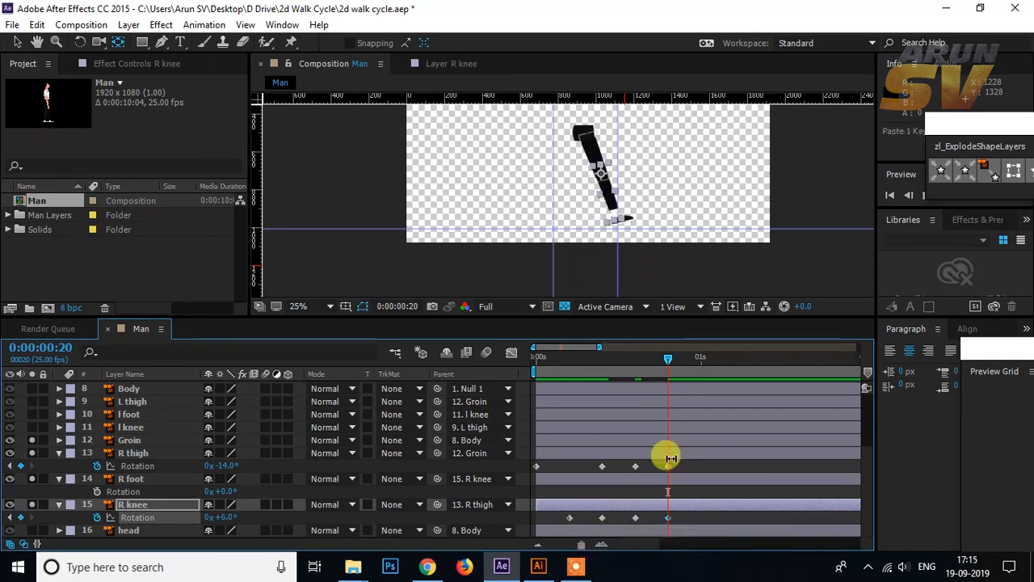
pyautogui.moveTo(664, 360); pyautogui.dragTo(533, 370)
pyautogui.click(668, 518)
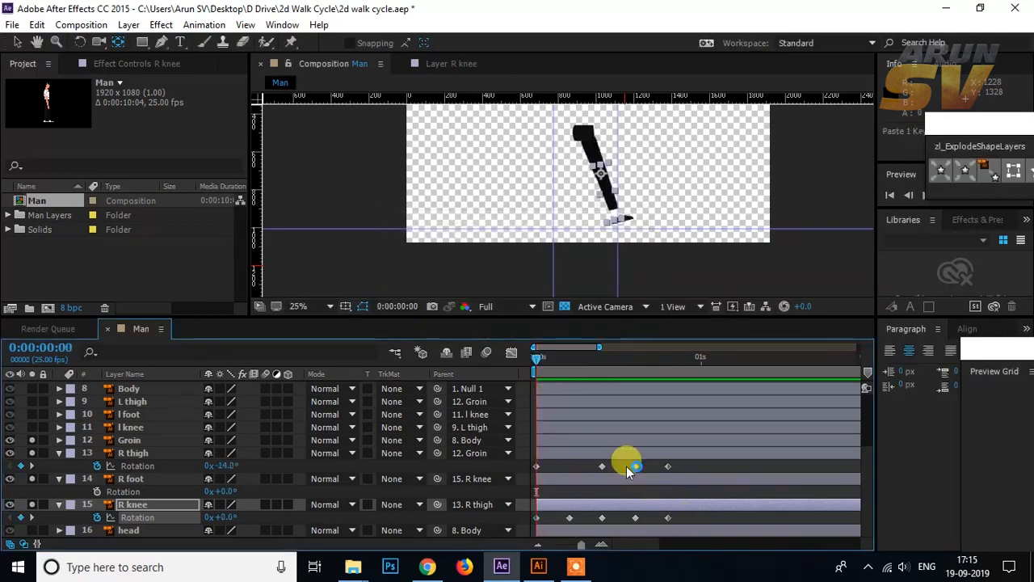
# Step: Scrub through the right leg's motion and undo the move of the R thigh's frame 15 Rotation keyframe
pyautogui.moveTo(535, 359); pyautogui.dragTo(626, 351)
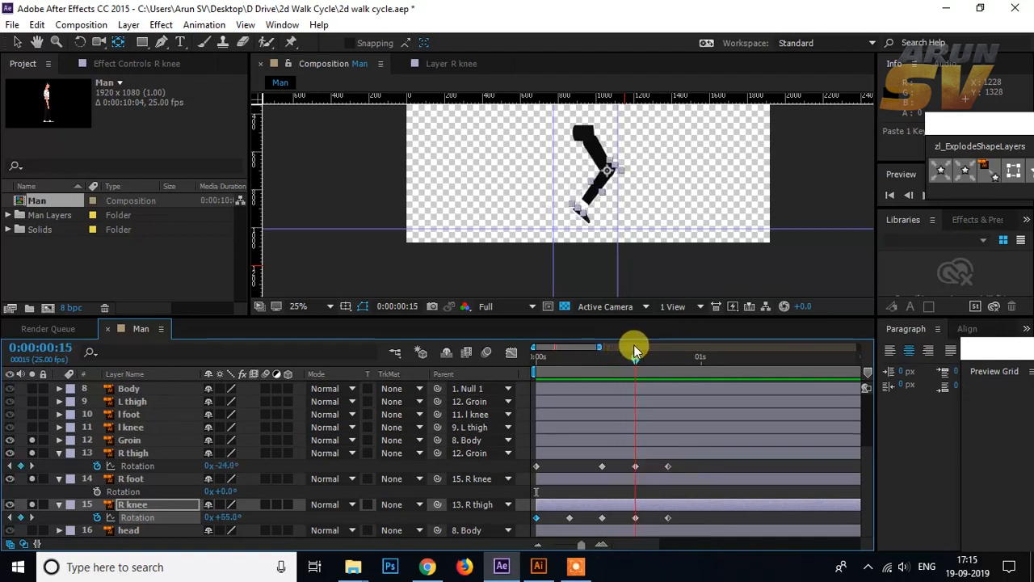
pyautogui.moveTo(635, 351); pyautogui.dragTo(687, 368)
pyautogui.click(635, 466)
pyautogui.hotkey('ctrl', 'z')
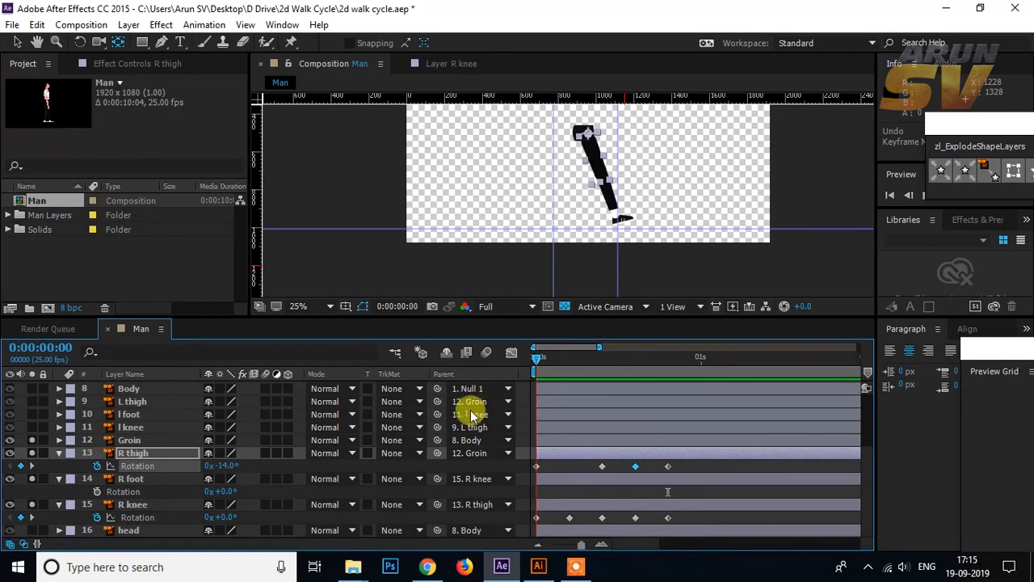
# Step: Preview the right leg's motion and end the work area at frame 20
pyautogui.press('space')
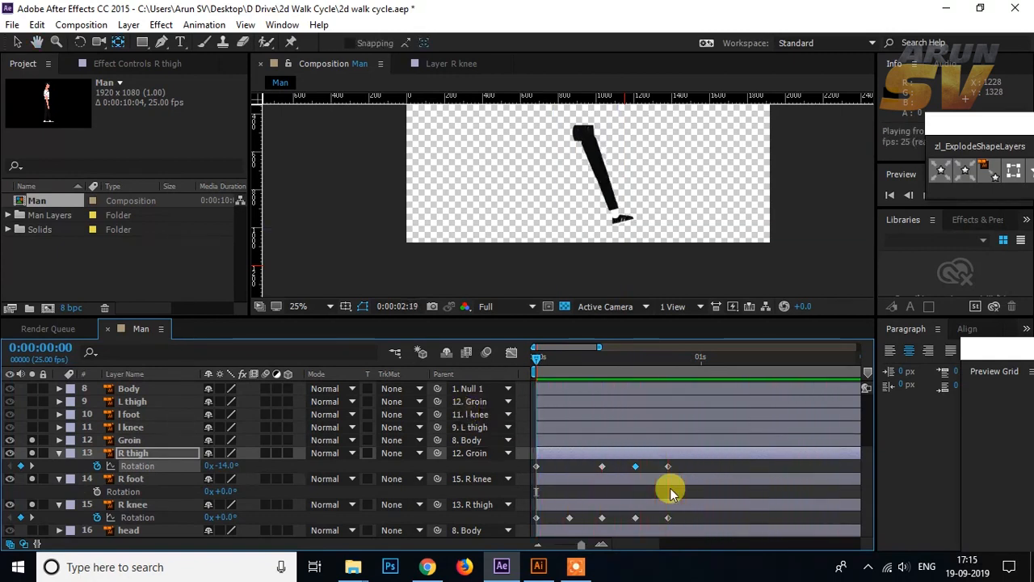
pyautogui.moveTo(535, 358); pyautogui.dragTo(521, 379)
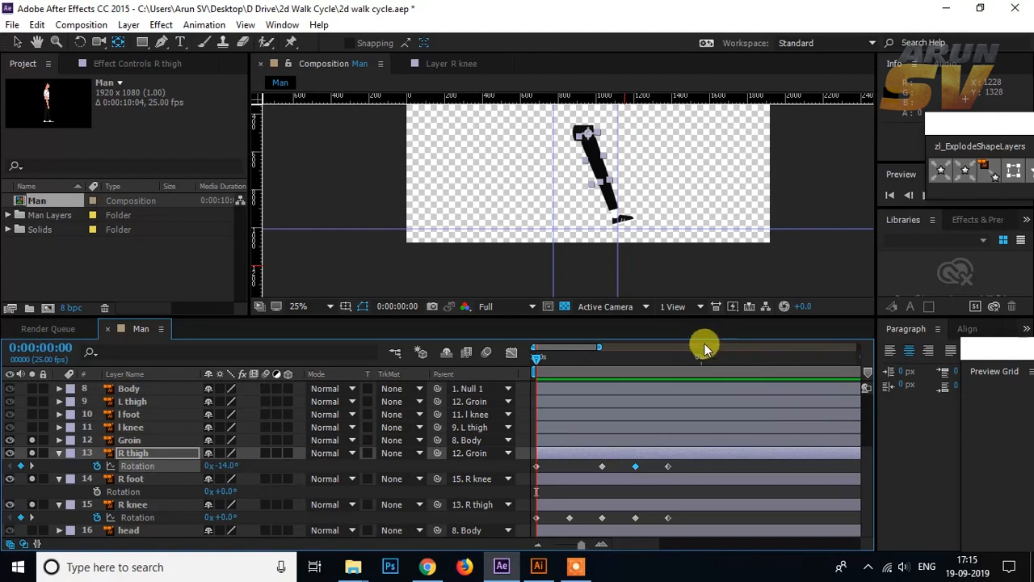
pyautogui.click(651, 356)
pyautogui.click(665, 354)
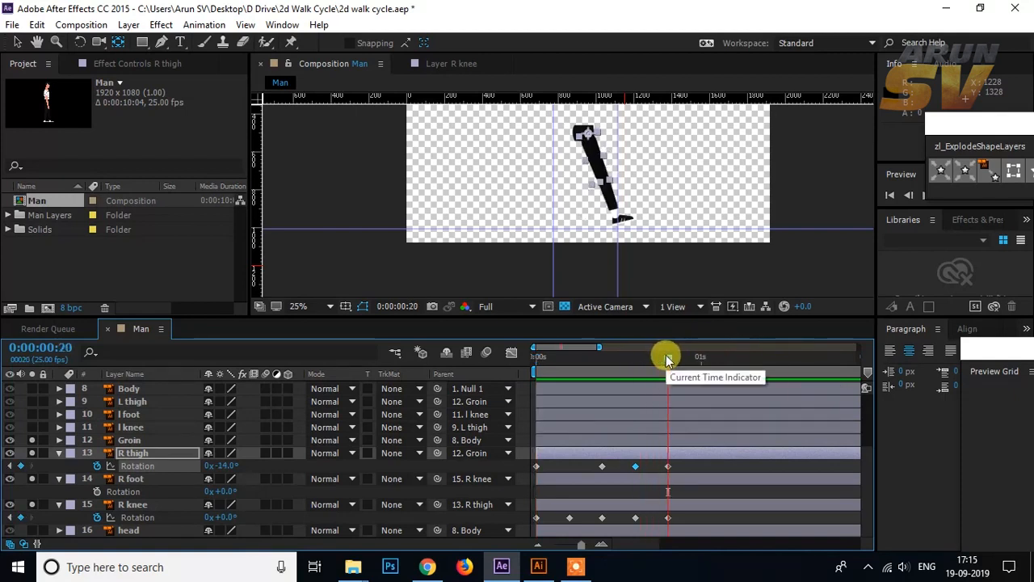
pyautogui.press('n')
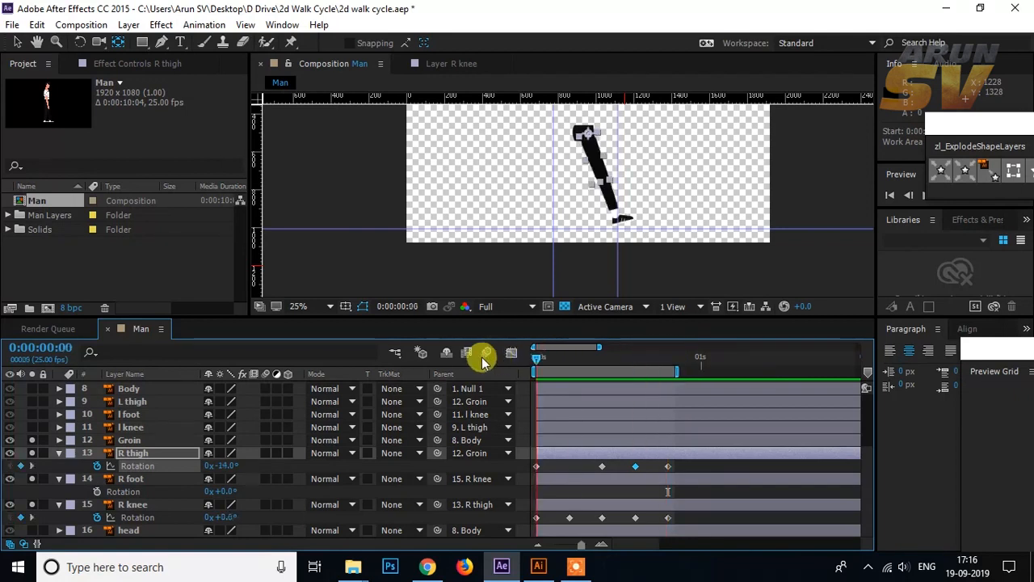
# Step: Play the right leg's walk cycle from frame 0 within the shortened work area to check the loop
pyautogui.press('Home')
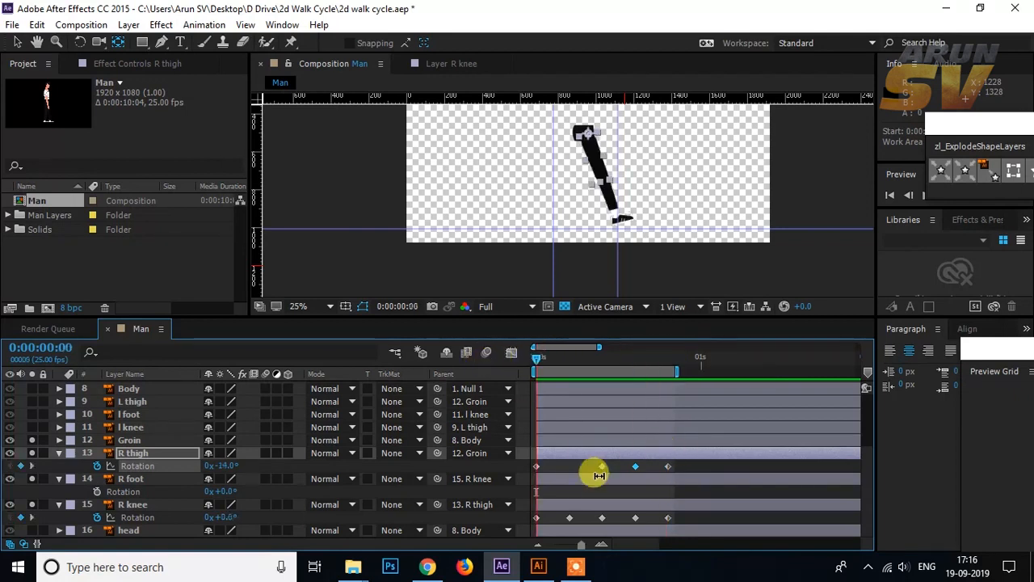
pyautogui.click(508, 467)
pyautogui.press('space')
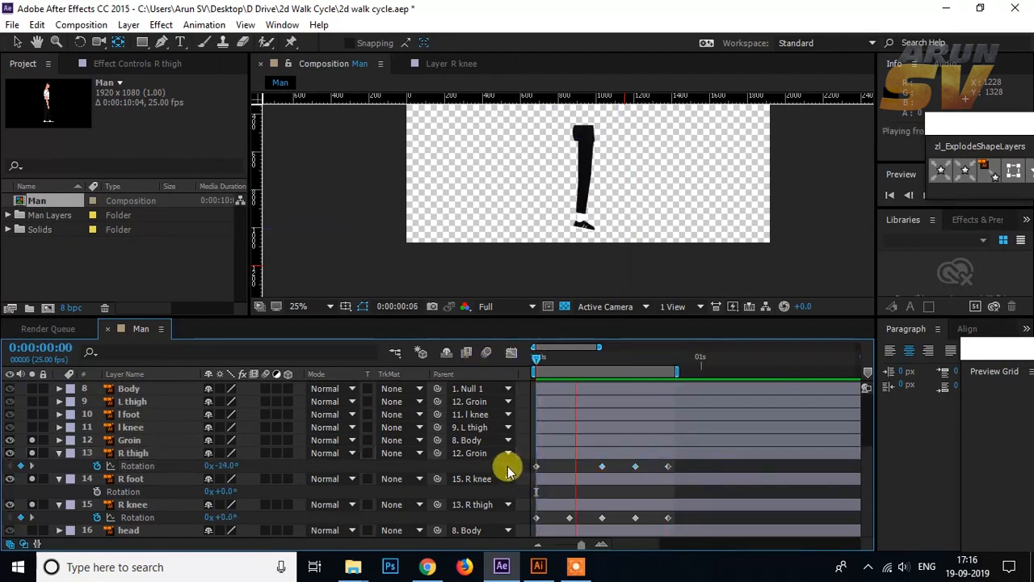
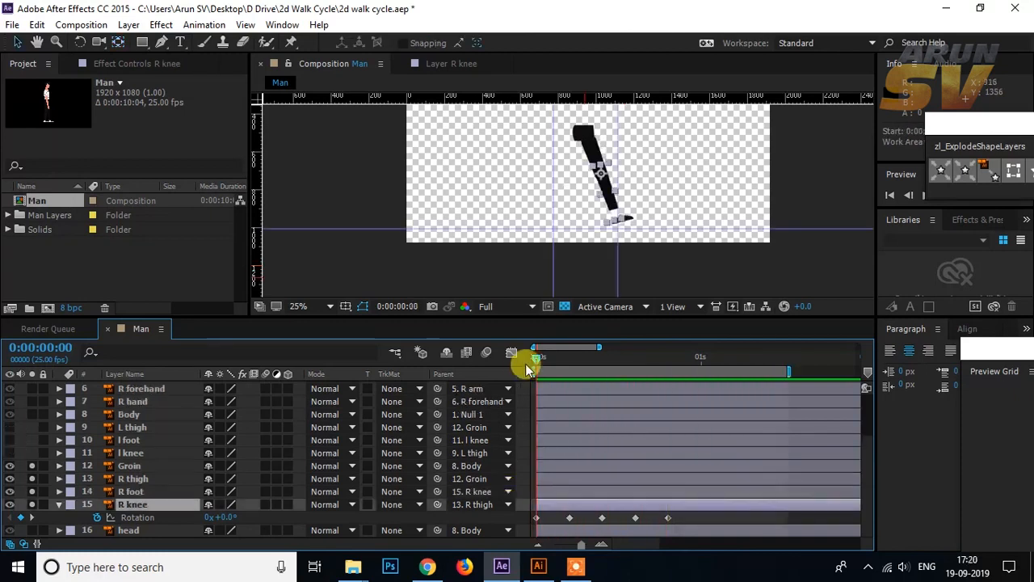
# Step: Extend the work area past frame 20 and reveal the Rotation properties of the R thigh, R foot and R knee layers
pyautogui.moveTo(526, 363); pyautogui.dragTo(311, 439)
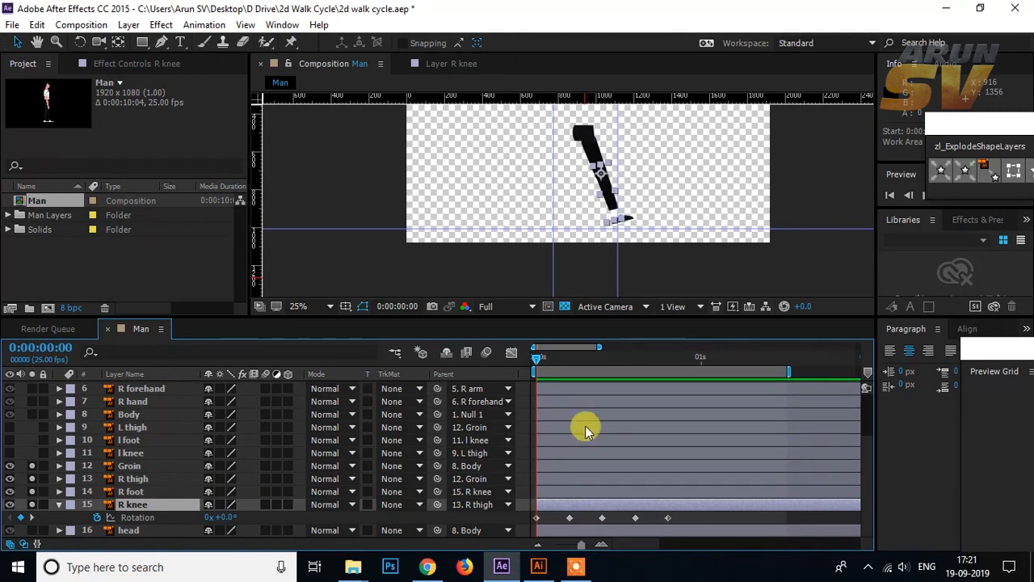
pyautogui.keyDown('shift'); pyautogui.click(151, 479); pyautogui.keyUp('shift')
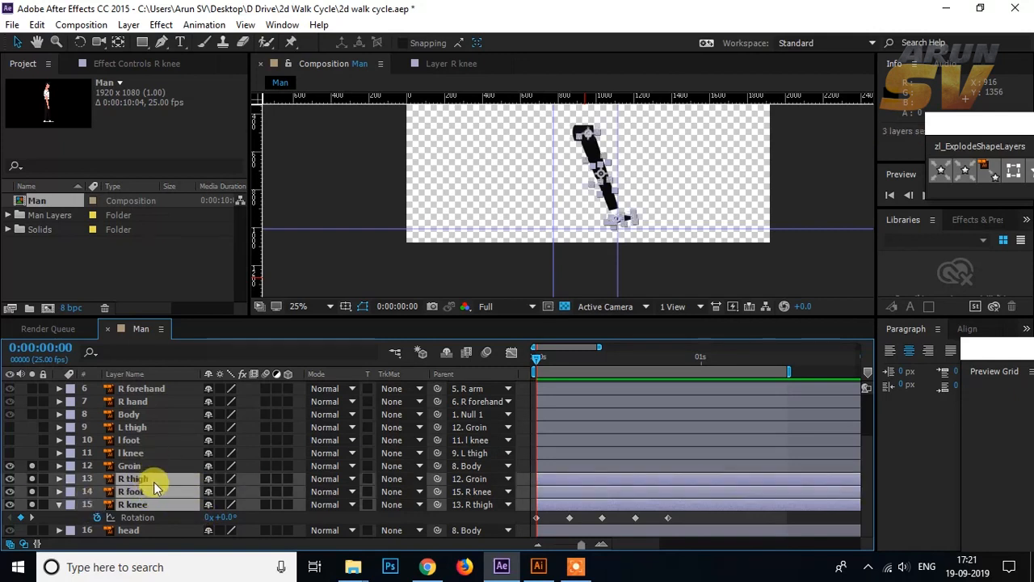
pyautogui.press('u')
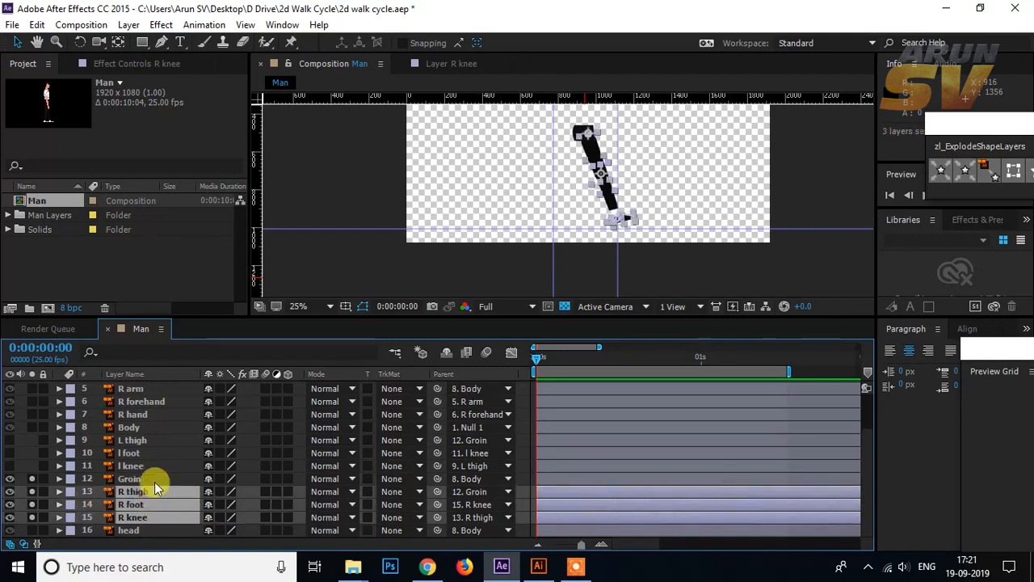
pyautogui.press('r')
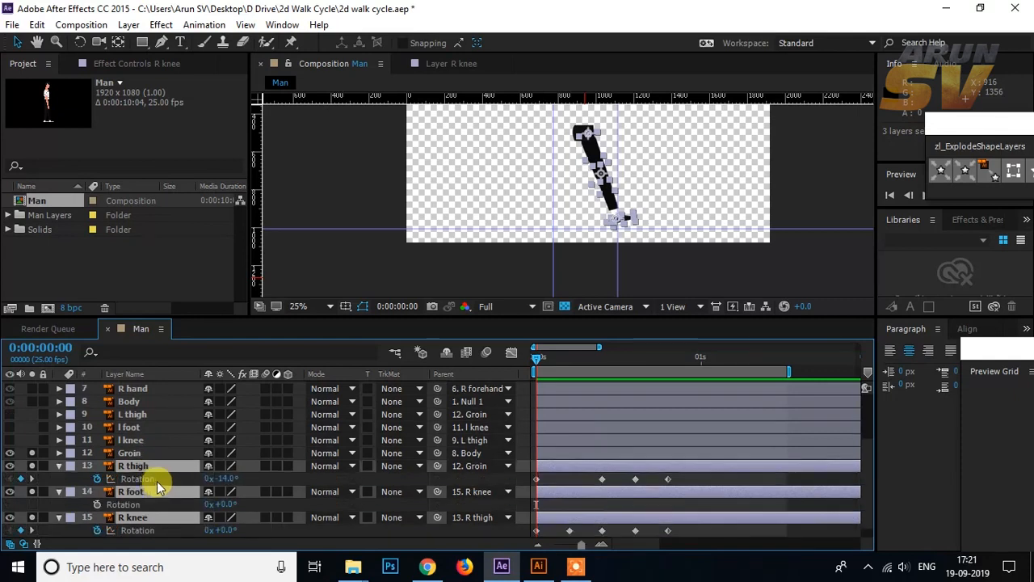
pyautogui.scroll(-1, 170, 481)
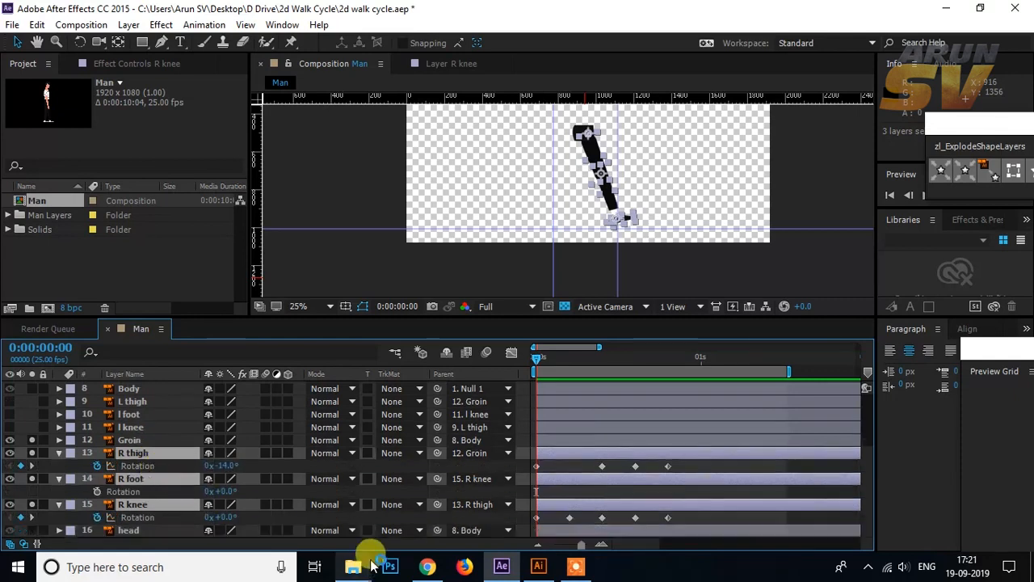
# Step: Replace the default expression on the R thigh's Rotation with loopOut() so its keyframes repeat after frame 20
pyautogui.click(133, 467)
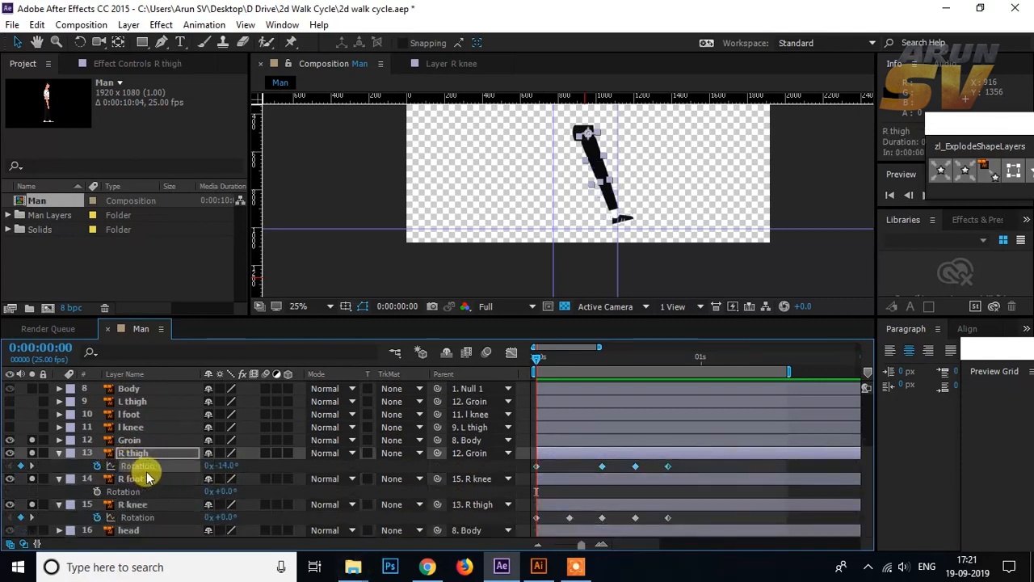
pyautogui.moveTo(537, 360); pyautogui.dragTo(664, 362)
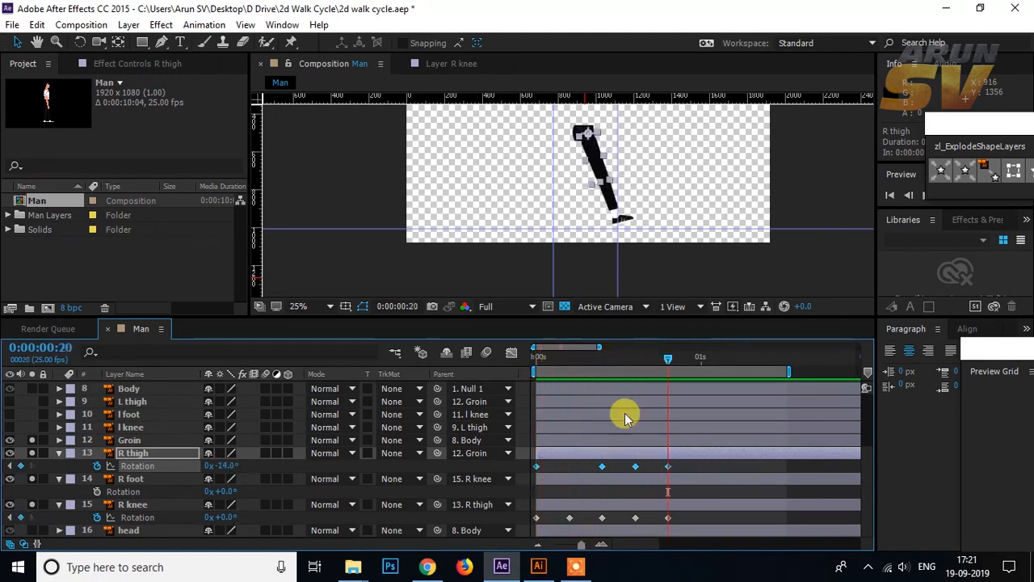
pyautogui.keyDown('alt'); pyautogui.click(98, 468); pyautogui.keyUp('alt')
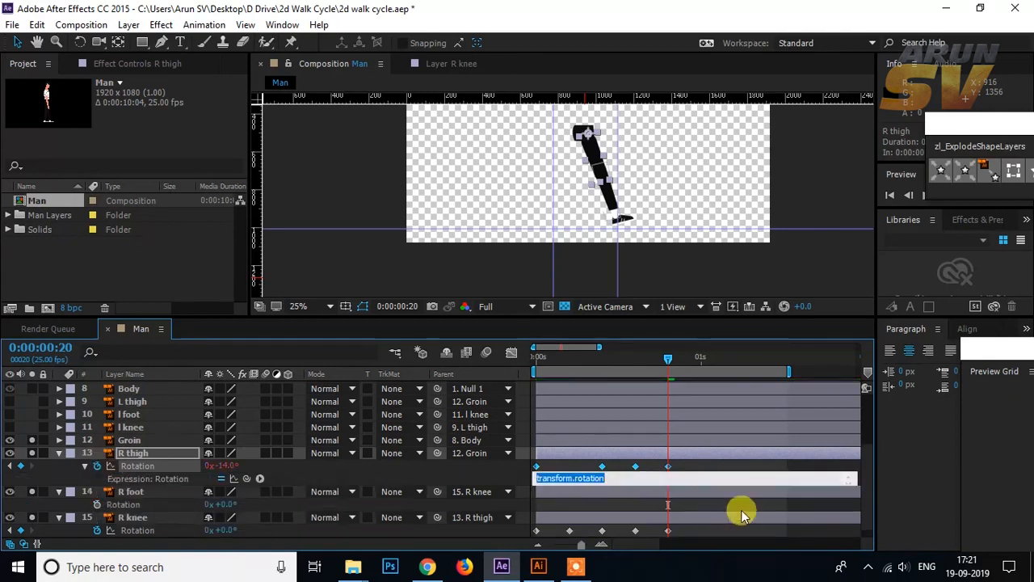
pyautogui.press('BackSpace')
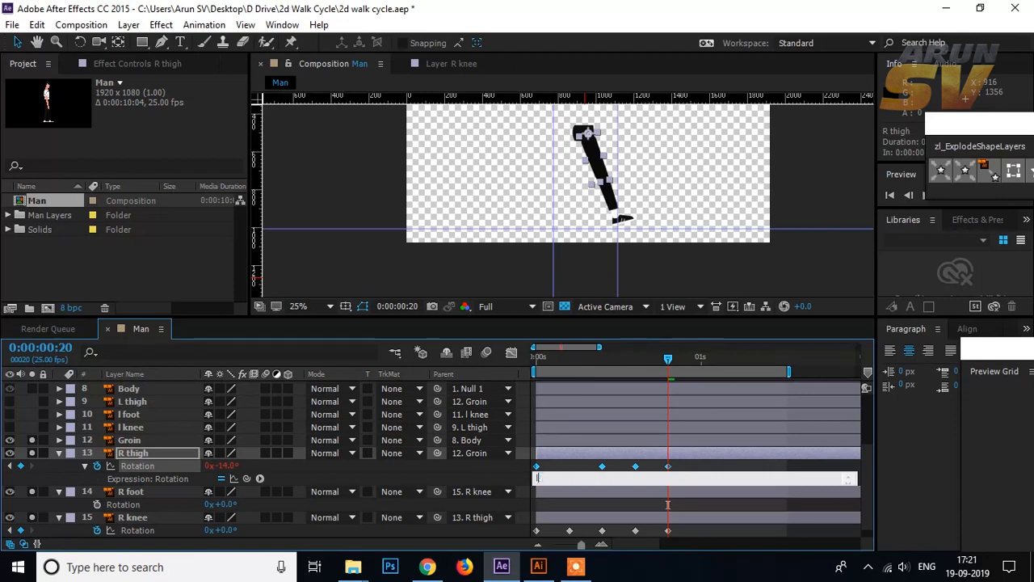
pyautogui.write('loopOut(')
pyautogui.click(613, 478)
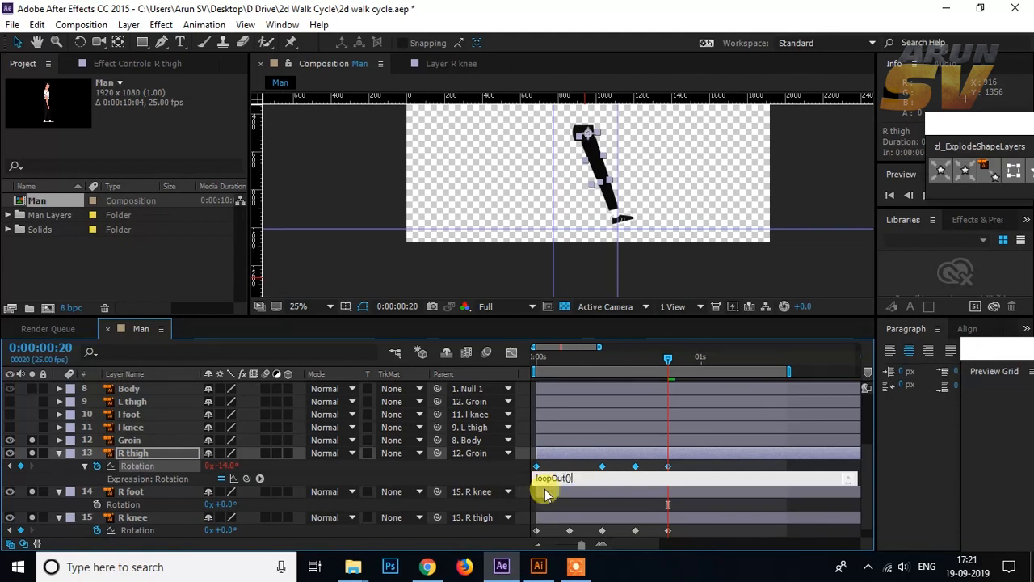
pyautogui.click(499, 471)
# Step: Play and scrub the composition to check the R thigh's looping rotation
pyautogui.press('space')
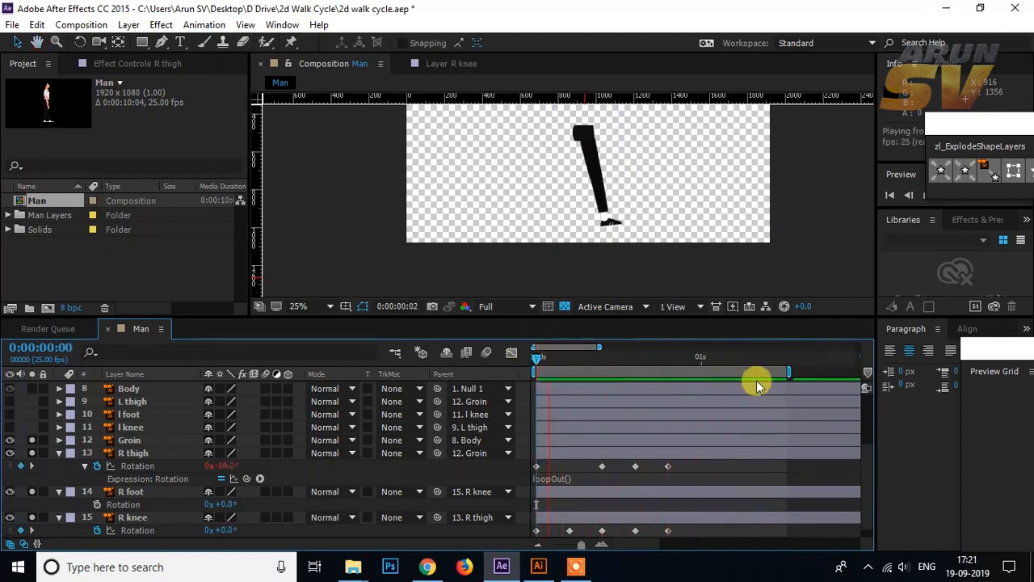
pyautogui.click(595, 360)
pyautogui.moveTo(596, 358); pyautogui.dragTo(655, 358)
# Step: Copy the R thigh's loopOut() expression onto the R knee's Rotation
pyautogui.click(586, 478)
pyautogui.hotkey('ctrl', 'c')
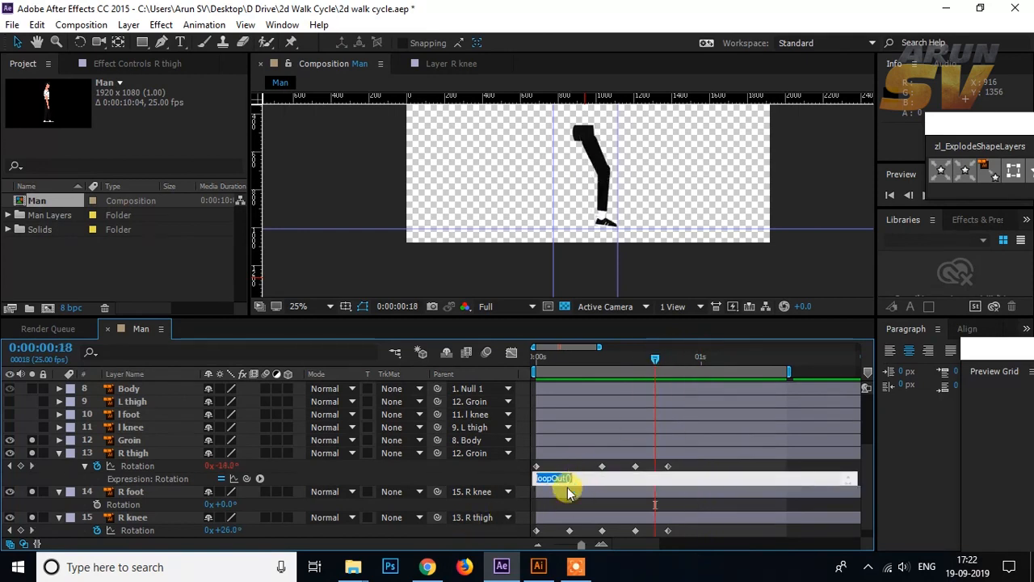
pyautogui.click(147, 521)
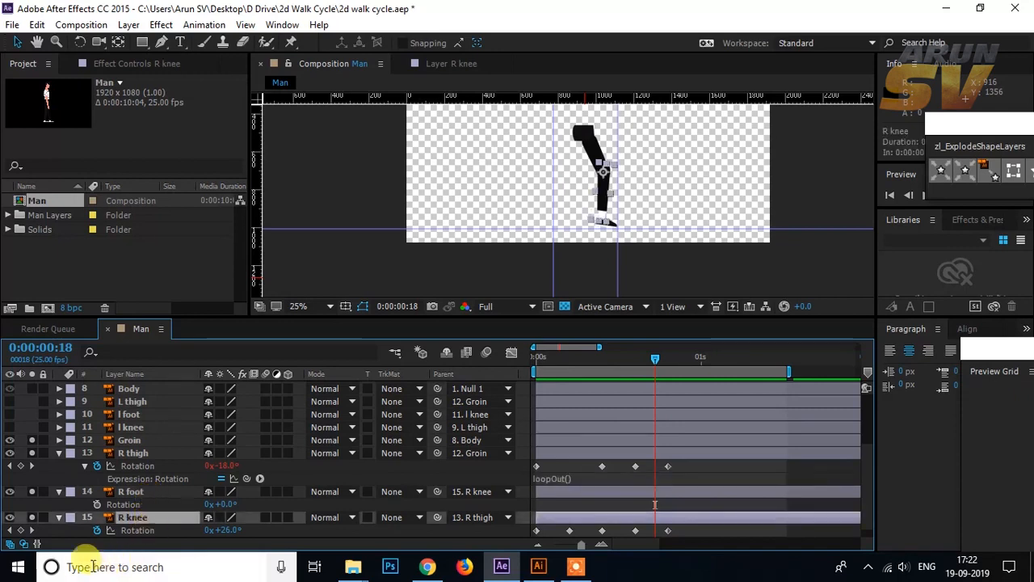
pyautogui.keyDown('alt'); pyautogui.click(98, 530); pyautogui.keyUp('alt')
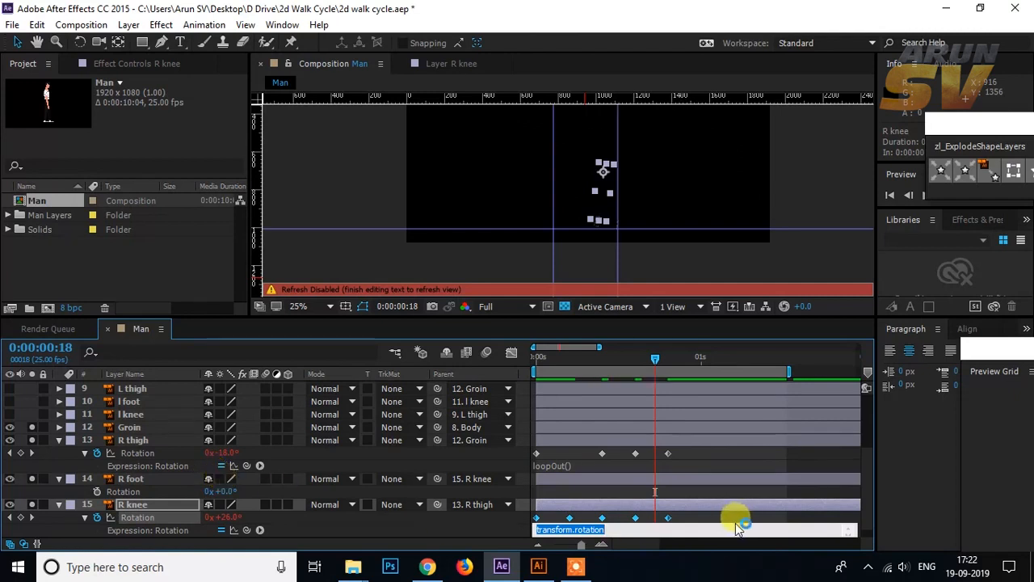
pyautogui.hotkey('ctrl', 'v')
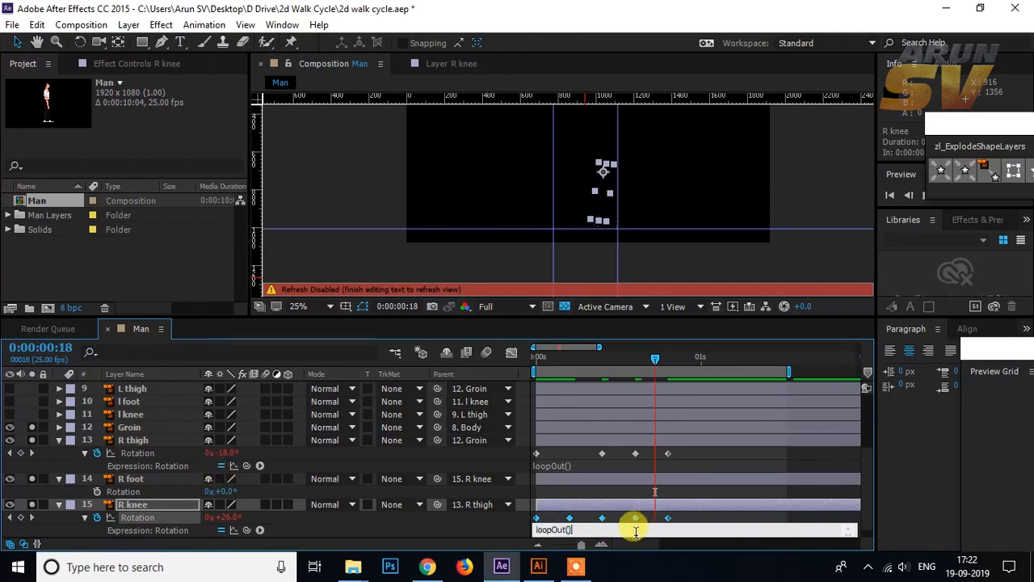
pyautogui.click(510, 529)
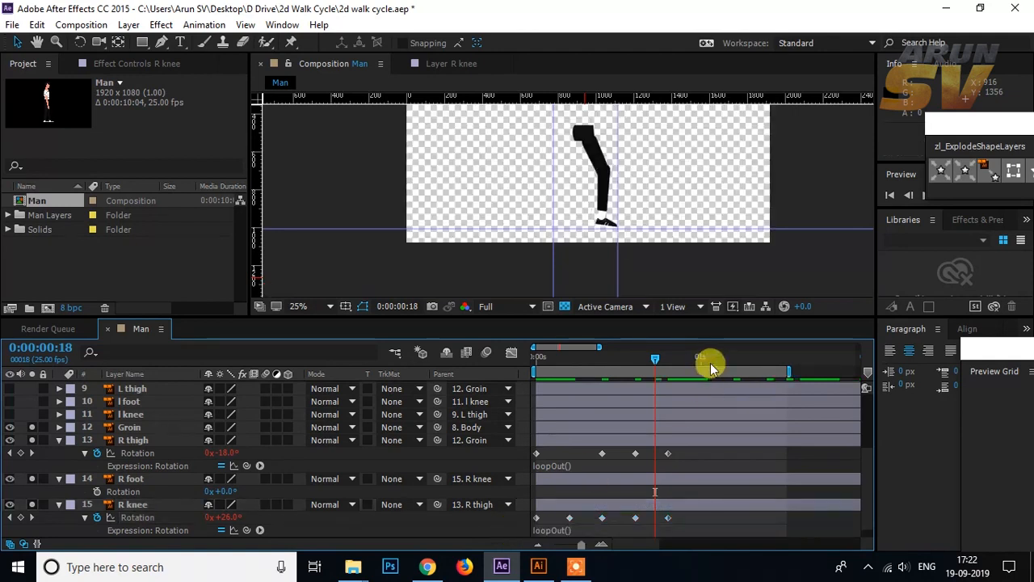
# Step: Show more of the timeline and extend the work area's end to about 7 seconds
pyautogui.moveTo(655, 358); pyautogui.dragTo(791, 374)
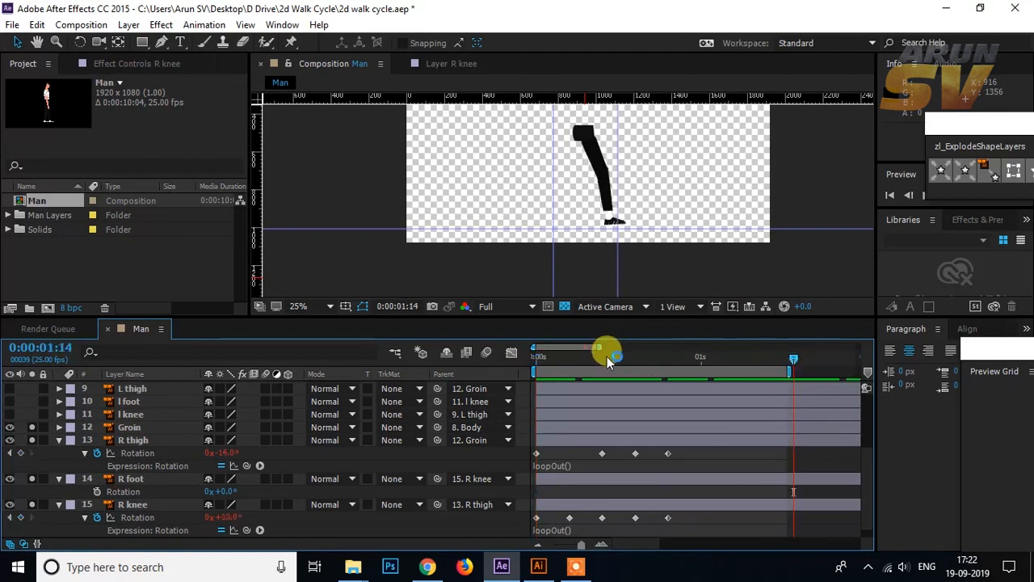
pyautogui.moveTo(600, 348); pyautogui.dragTo(798, 347)
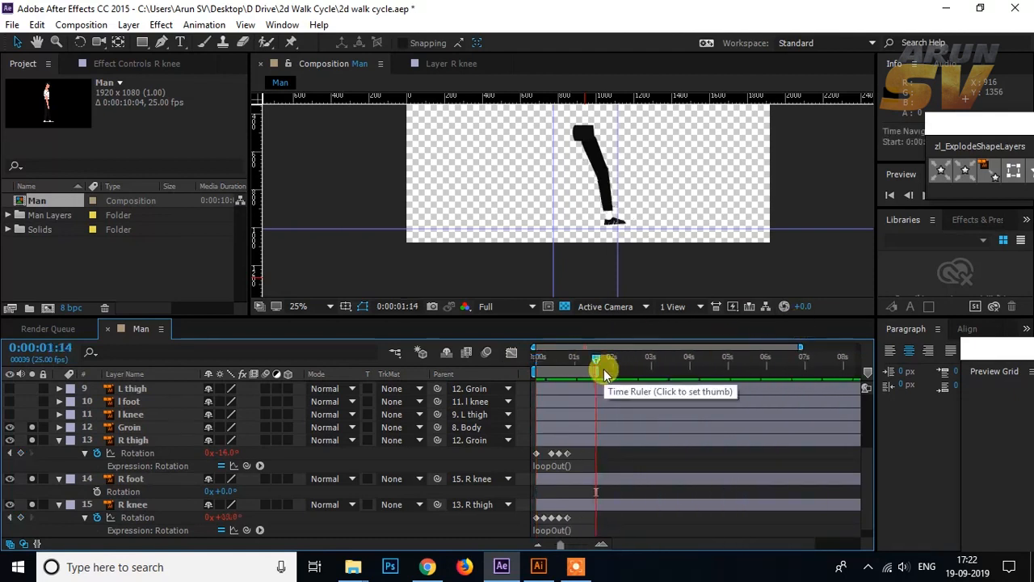
pyautogui.moveTo(588, 368); pyautogui.dragTo(804, 353)
# Step: Play the right leg's looping walk cycle from frame 0 across the extended work area
pyautogui.moveTo(595, 359); pyautogui.dragTo(526, 357)
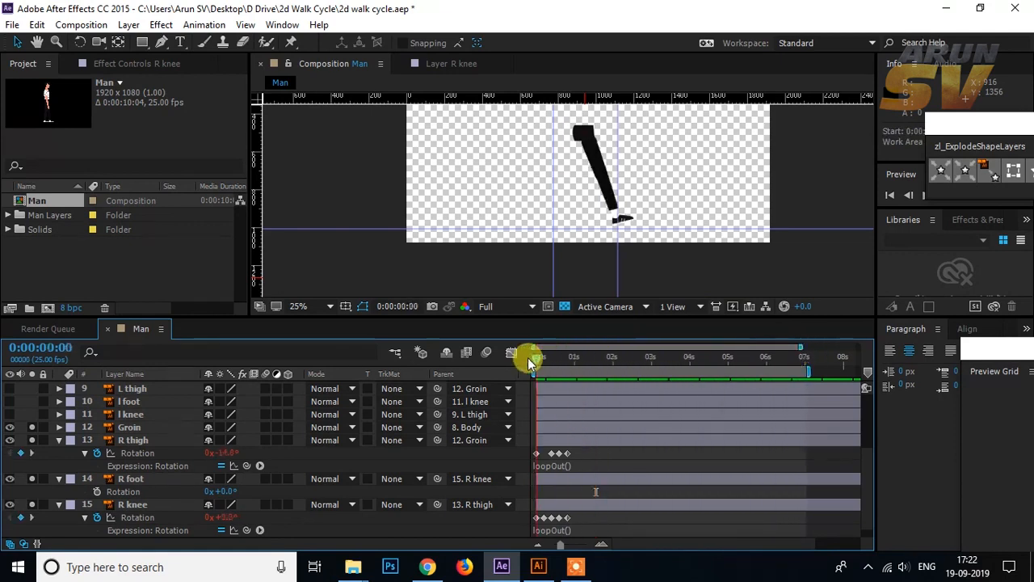
pyautogui.press('space')
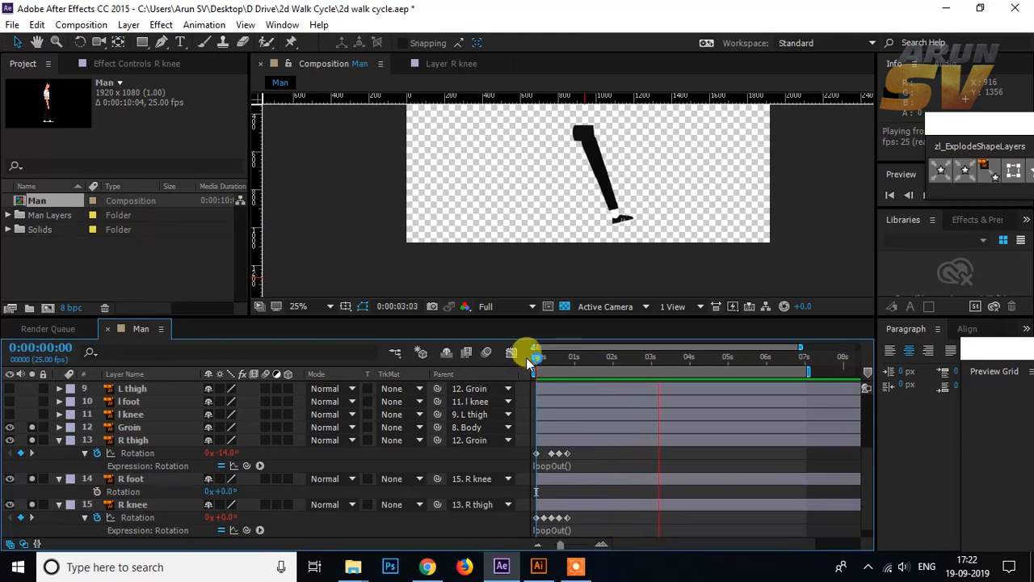
pyautogui.press('space')
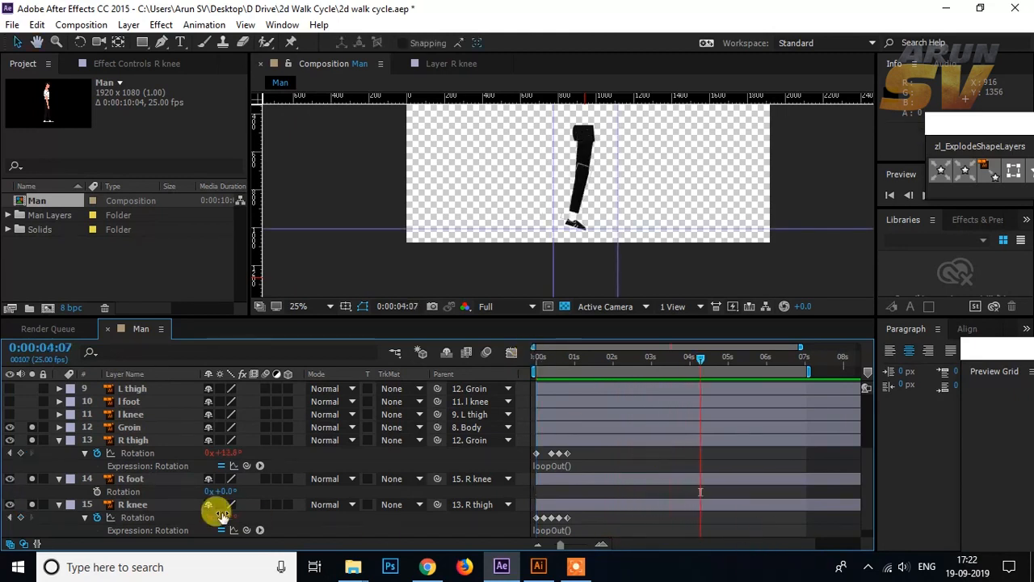
# Step: Duplicate the R thigh, R foot and R knee layers and move the copies above the Groin layer
pyautogui.click(59, 440)
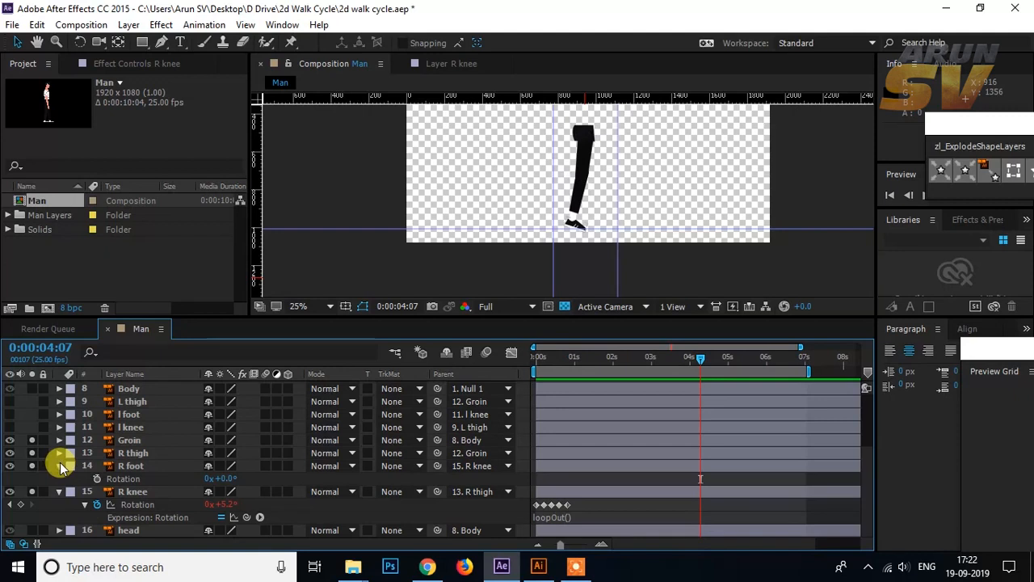
pyautogui.click(60, 463)
pyautogui.click(59, 490)
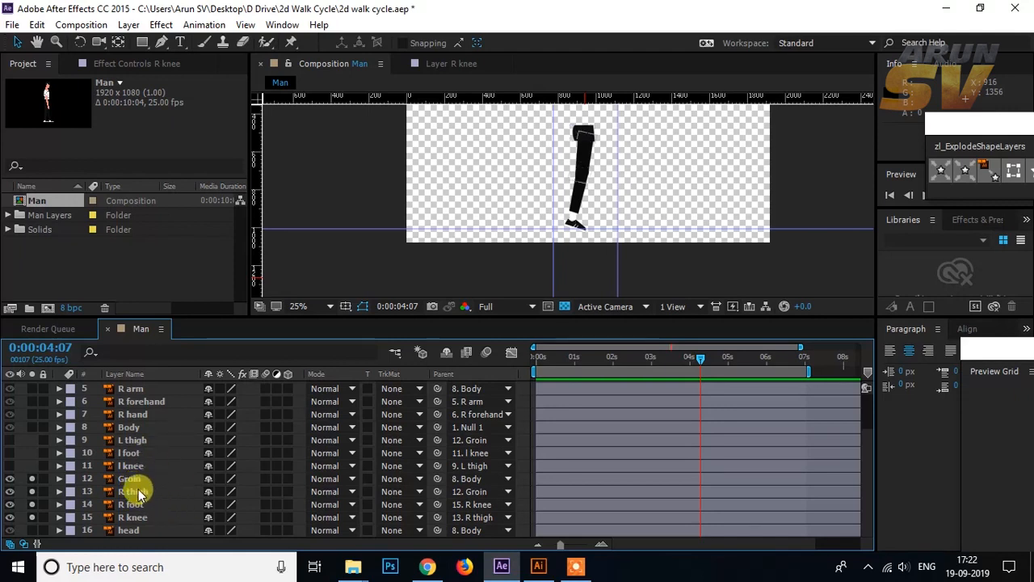
pyautogui.click(139, 492)
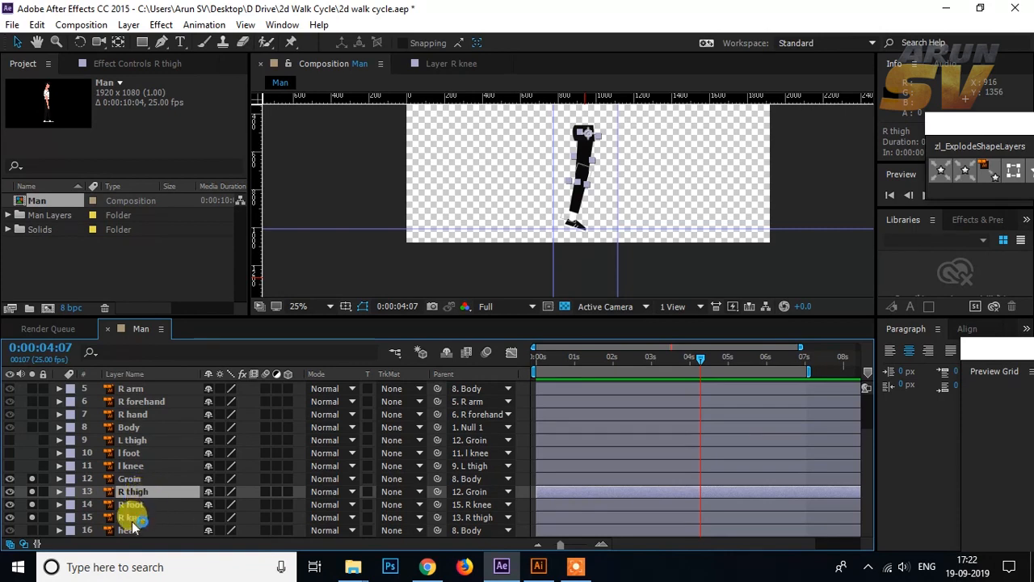
pyautogui.keyDown('shift'); pyautogui.click(133, 518); pyautogui.keyUp('shift')
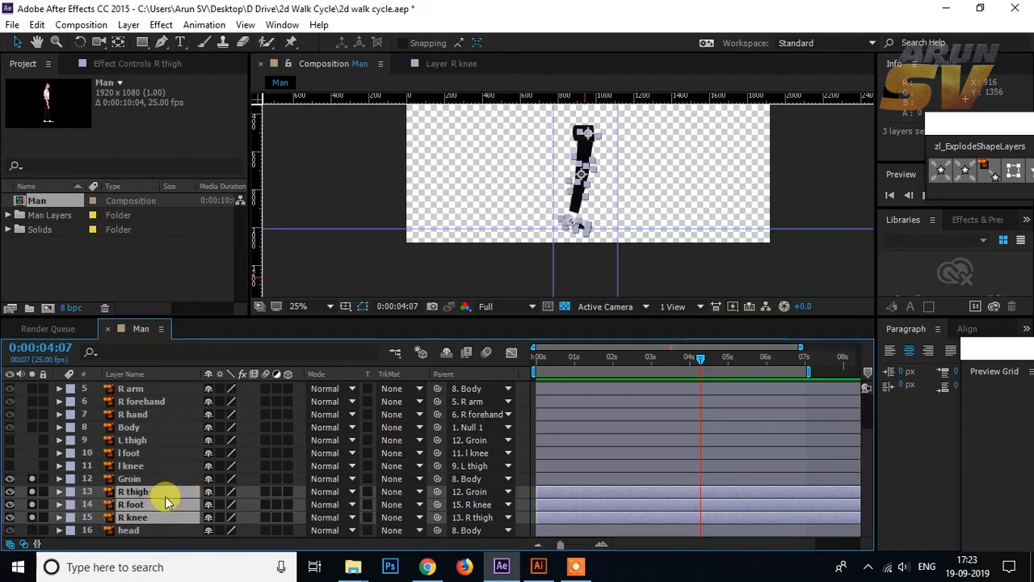
pyautogui.hotkey('ctrl', 'd')
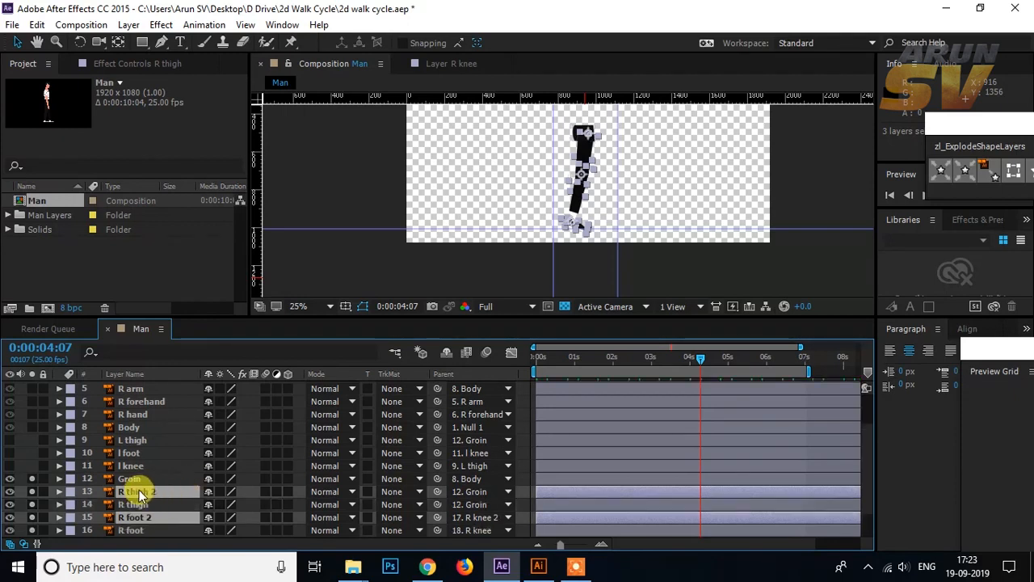
pyautogui.moveTo(137, 495); pyautogui.dragTo(138, 478)
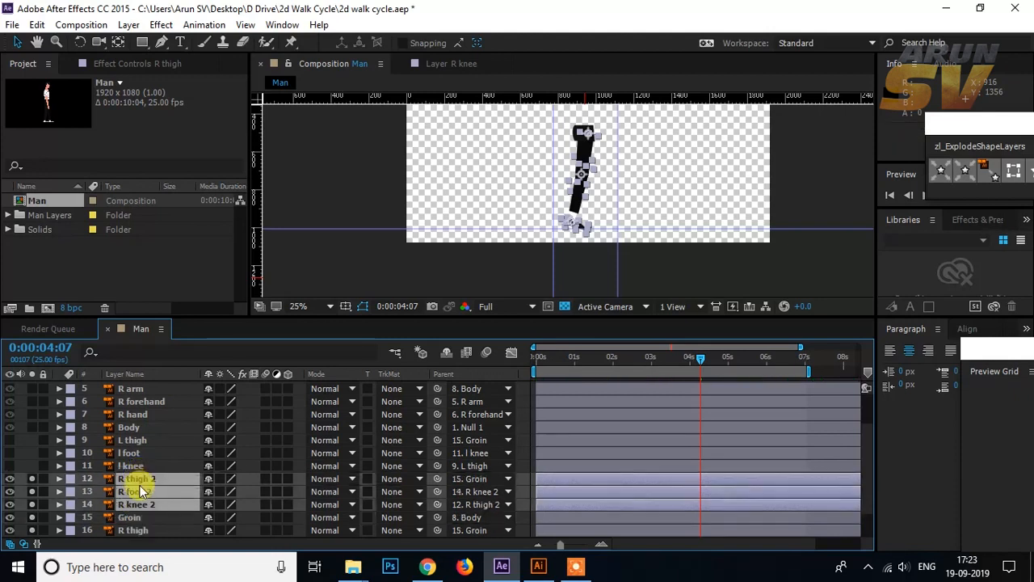
pyautogui.click(32, 480)
pyautogui.click(146, 480)
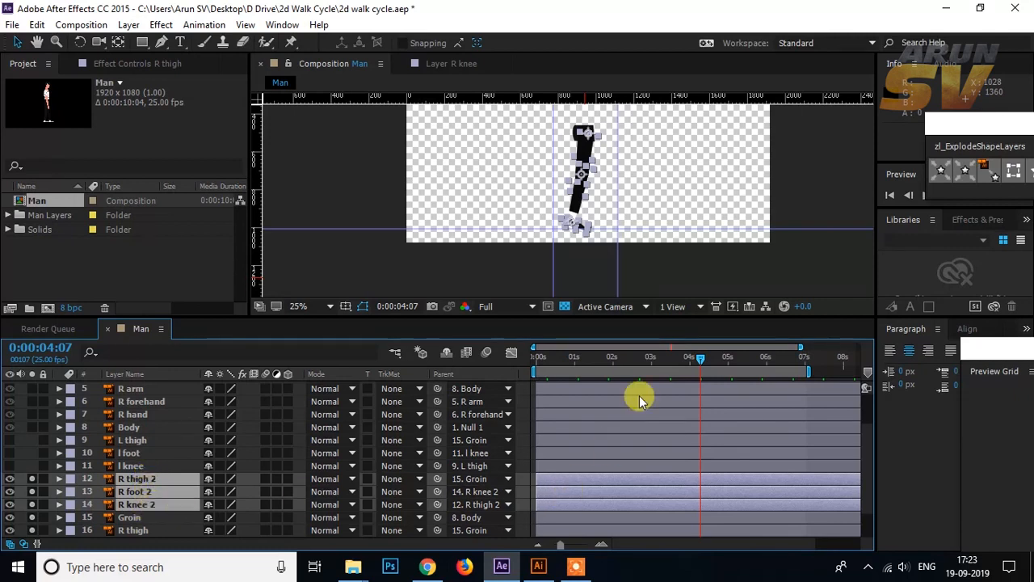
# Step: Shift the three duplicated leg layers to start before frame 0, placing the second leg in the opposite stride, and scrub through the motion
pyautogui.moveTo(702, 361); pyautogui.dragTo(515, 361)
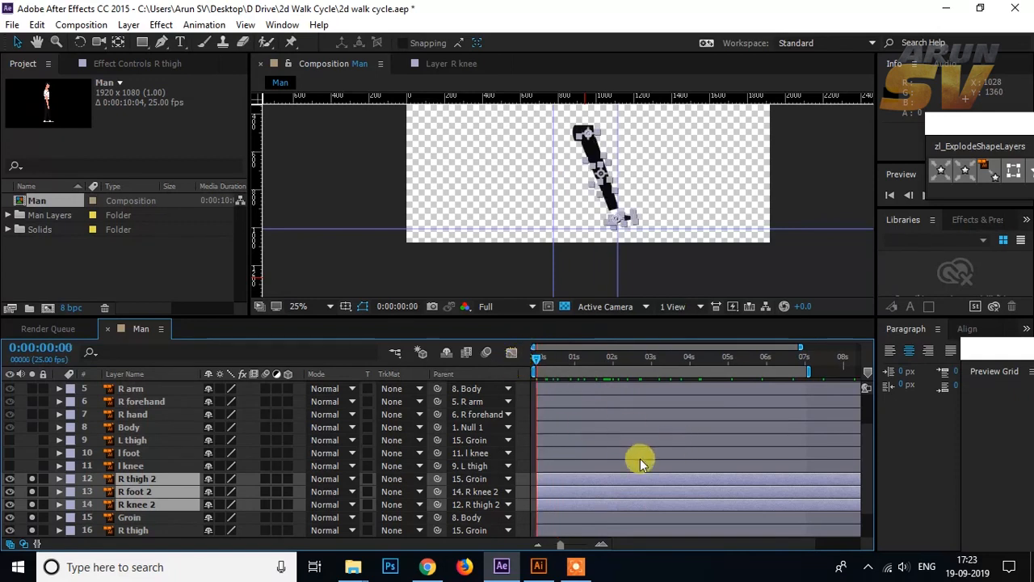
pyautogui.moveTo(631, 478)
pyautogui.mouseDown()
pyautogui.moveTo(608, 482)
pyautogui.moveTo(616, 474)
pyautogui.mouseUp()
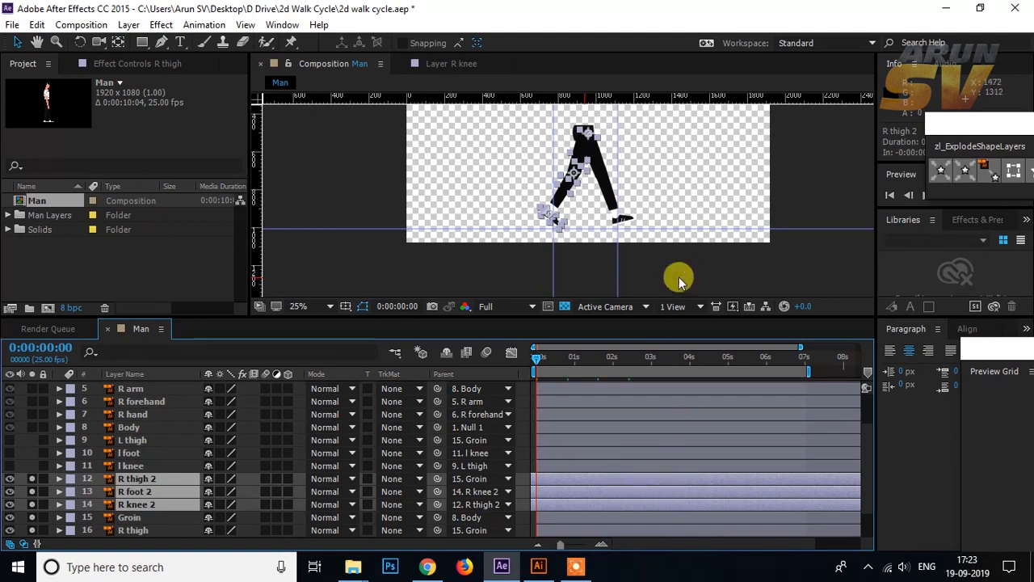
pyautogui.click(780, 272)
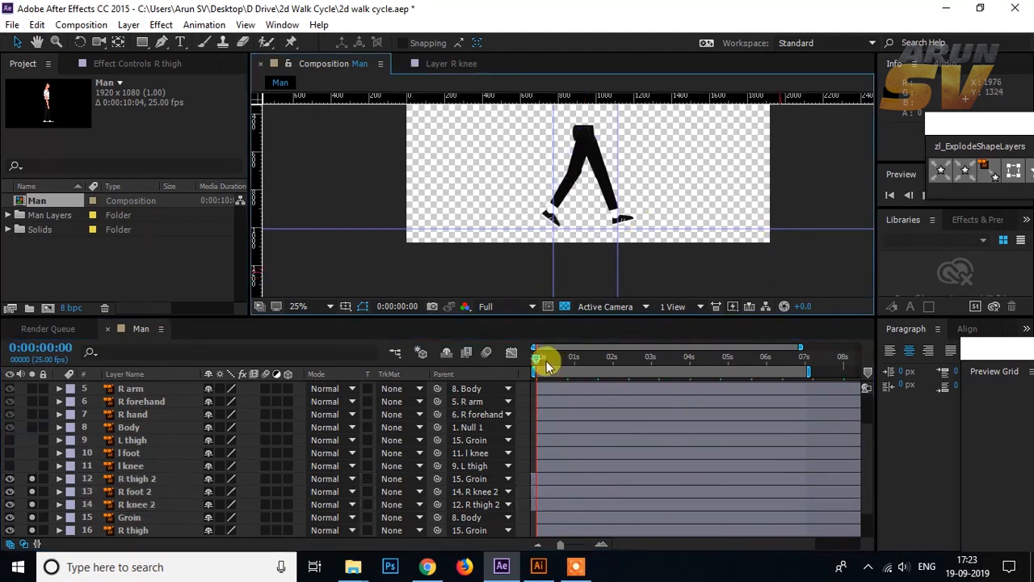
pyautogui.moveTo(536, 358); pyautogui.dragTo(721, 339)
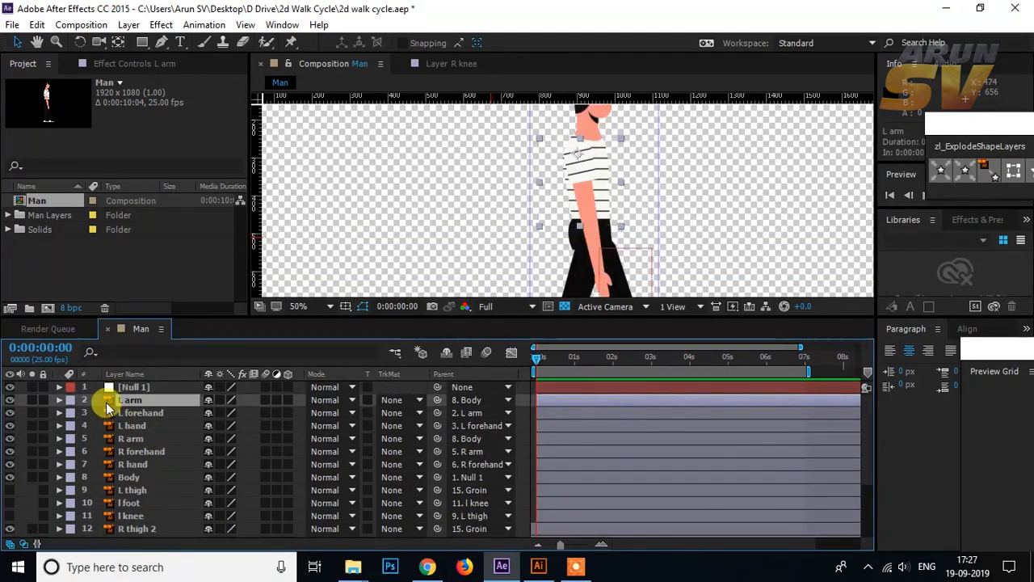
# Step: Solo the L arm, L forehand and L hand layers to isolate the left arm in the composition
pyautogui.click(31, 400)
pyautogui.click(31, 413)
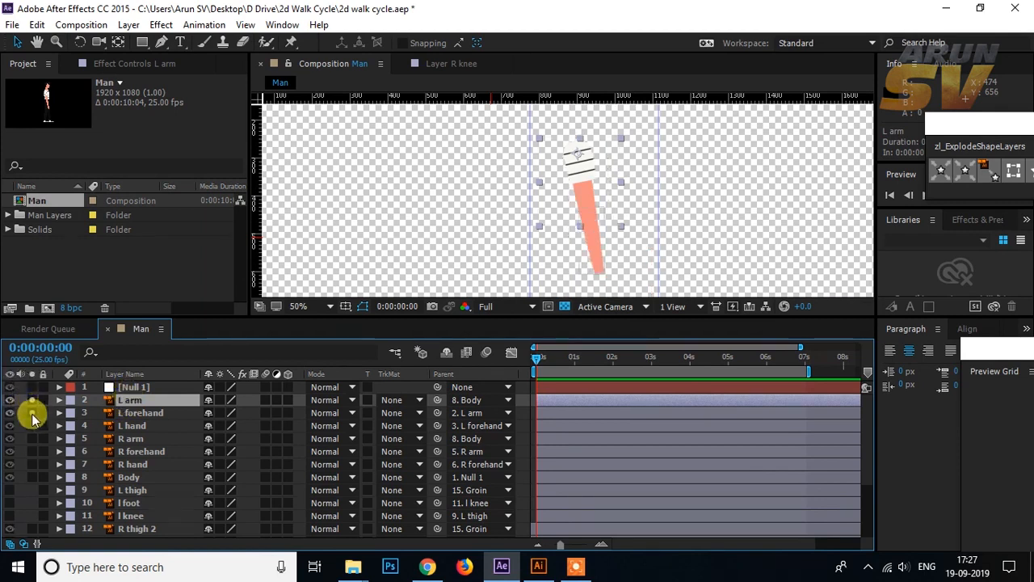
pyautogui.click(32, 426)
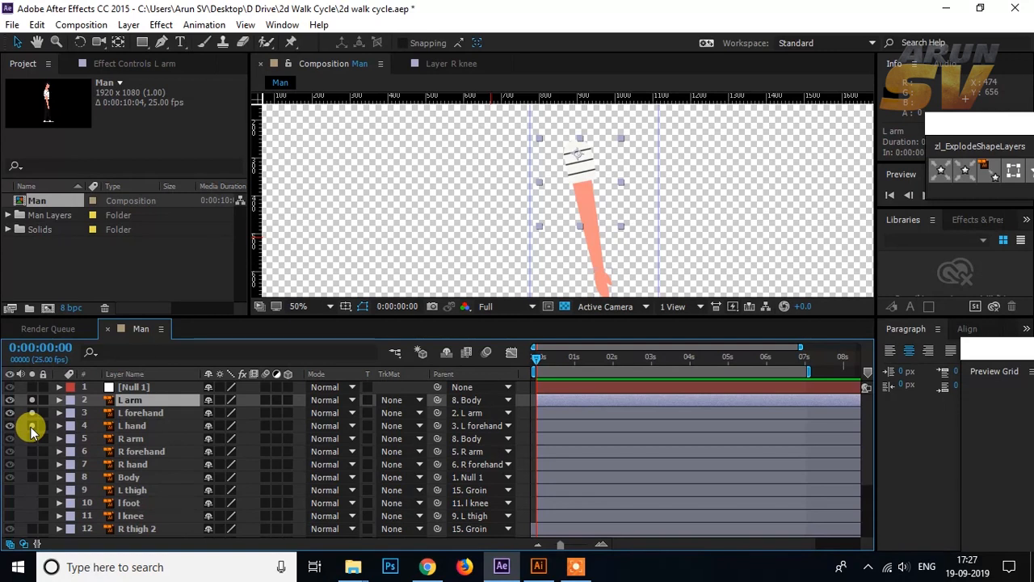
pyautogui.moveTo(613, 210)
pyautogui.mouseDown()
pyautogui.moveTo(617, 189)
pyautogui.moveTo(618, 200)
pyautogui.mouseUp()
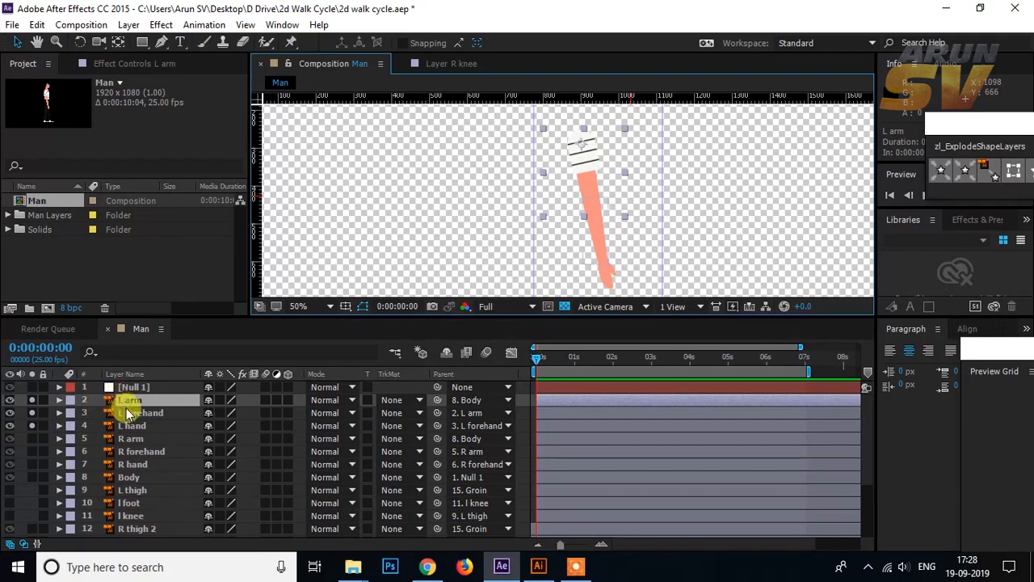
# Step: Reveal the Rotation property of the L arm, L forehand and L hand layers
pyautogui.keyDown('shift'); pyautogui.click(143, 426); pyautogui.keyUp('shift')
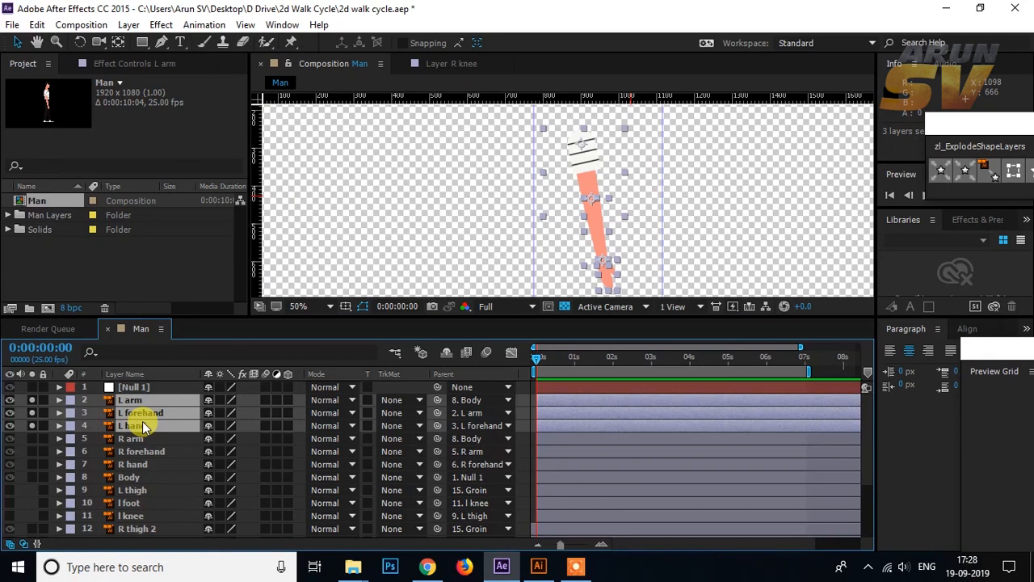
pyautogui.press('r')
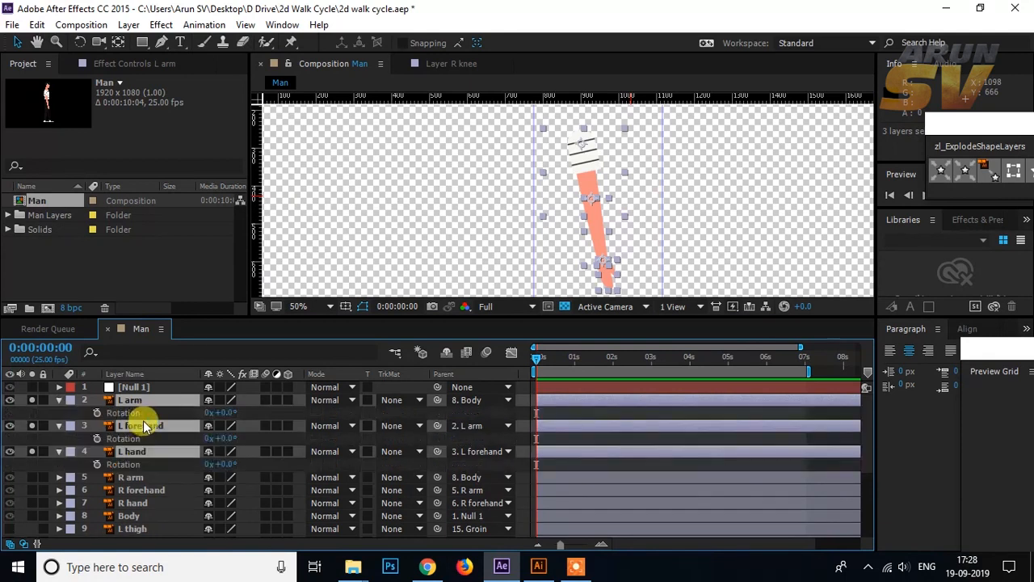
pyautogui.click(563, 410)
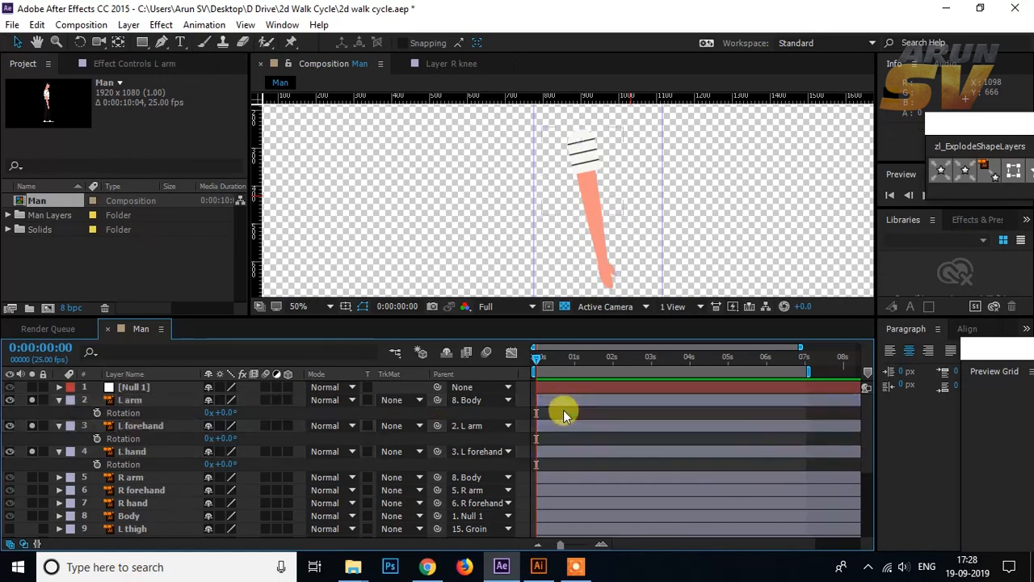
# Step: Swing the L arm to a rotation of -21° and set its first rotation keyframe at frame 0
pyautogui.click(131, 399)
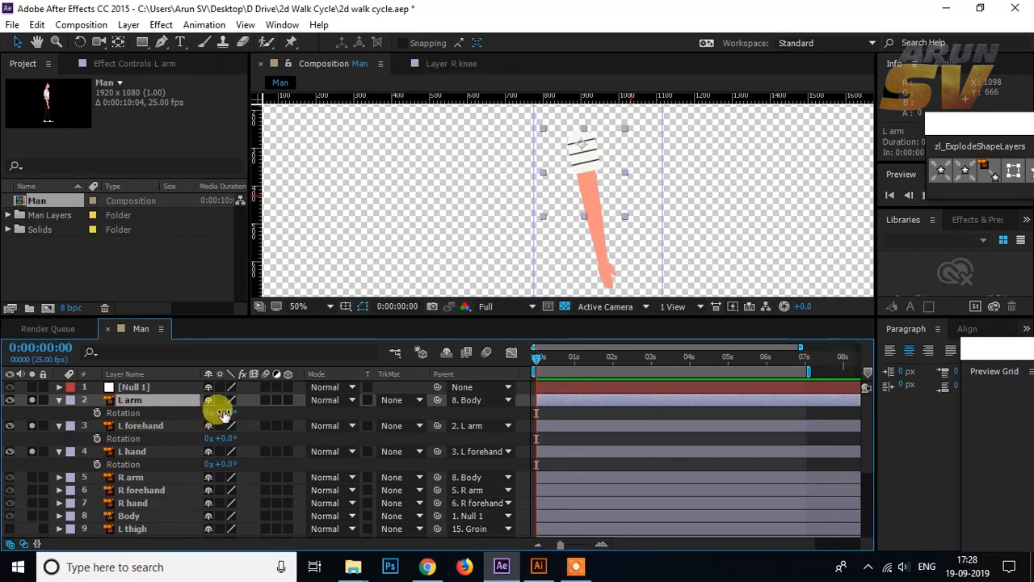
pyautogui.moveTo(226, 410); pyautogui.dragTo(215, 413)
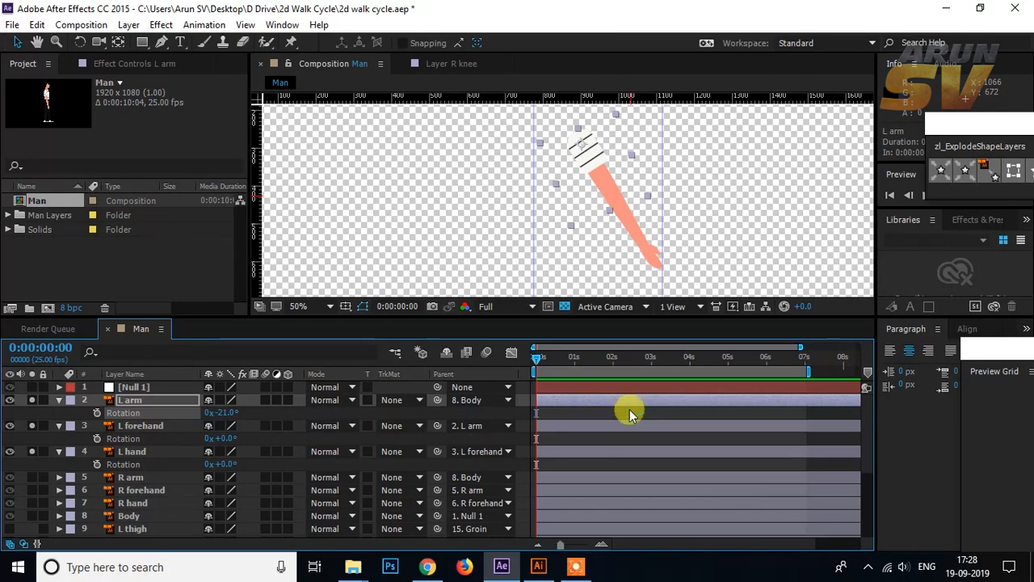
pyautogui.hotkey('shift', 'pagedown')
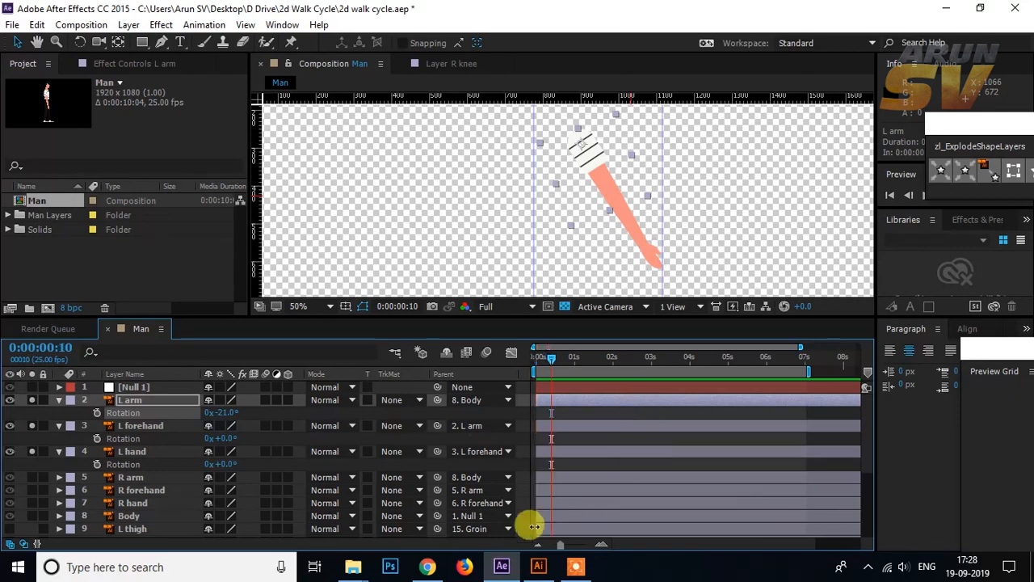
pyautogui.moveTo(559, 544); pyautogui.dragTo(582, 546)
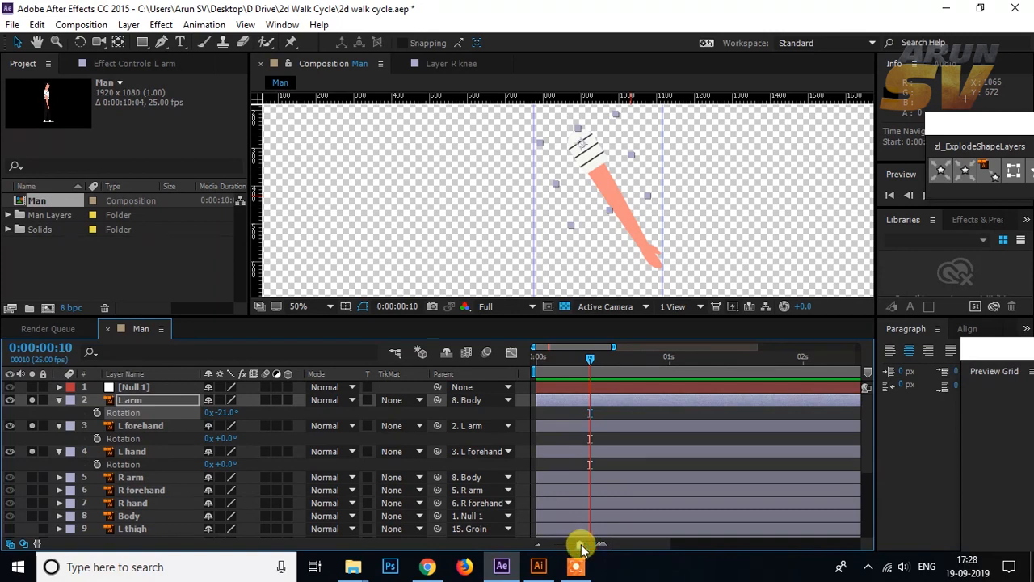
pyautogui.moveTo(591, 360); pyautogui.dragTo(526, 363)
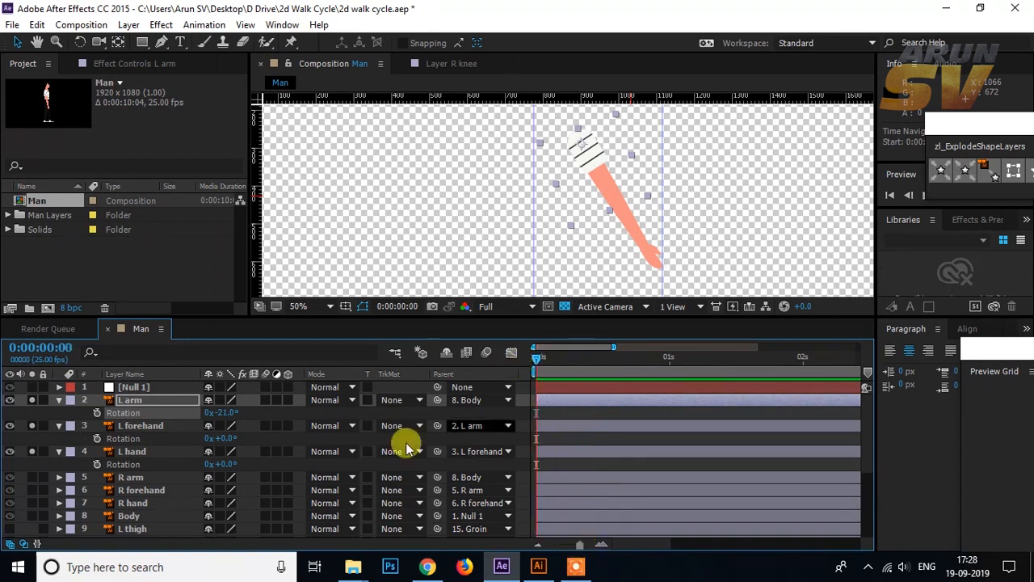
pyautogui.click(97, 412)
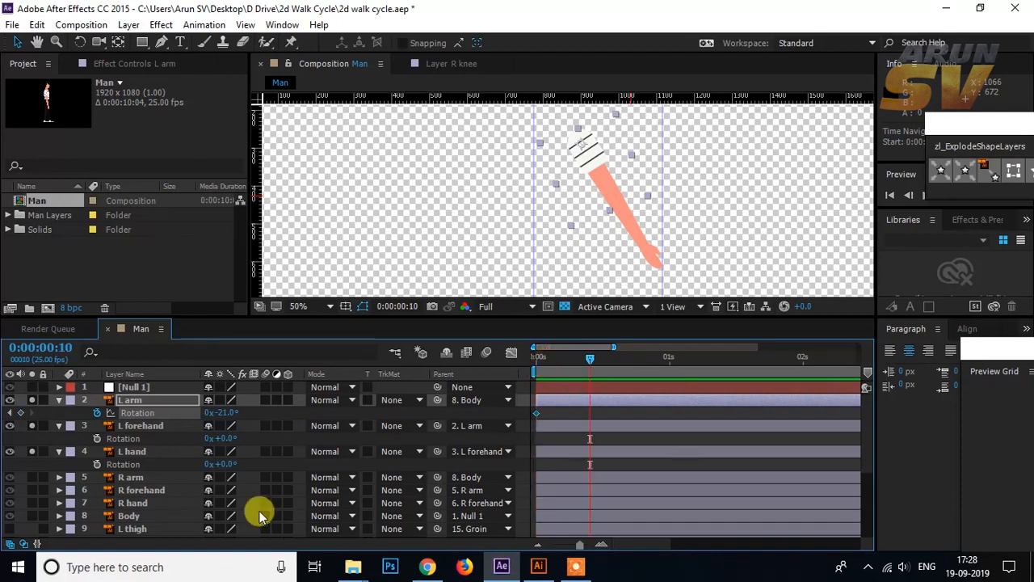
# Step: At frame 10, keyframe the L arm's rotation at 37° and start keyframing the L forehand's rotation
pyautogui.moveTo(224, 410); pyautogui.dragTo(263, 409)
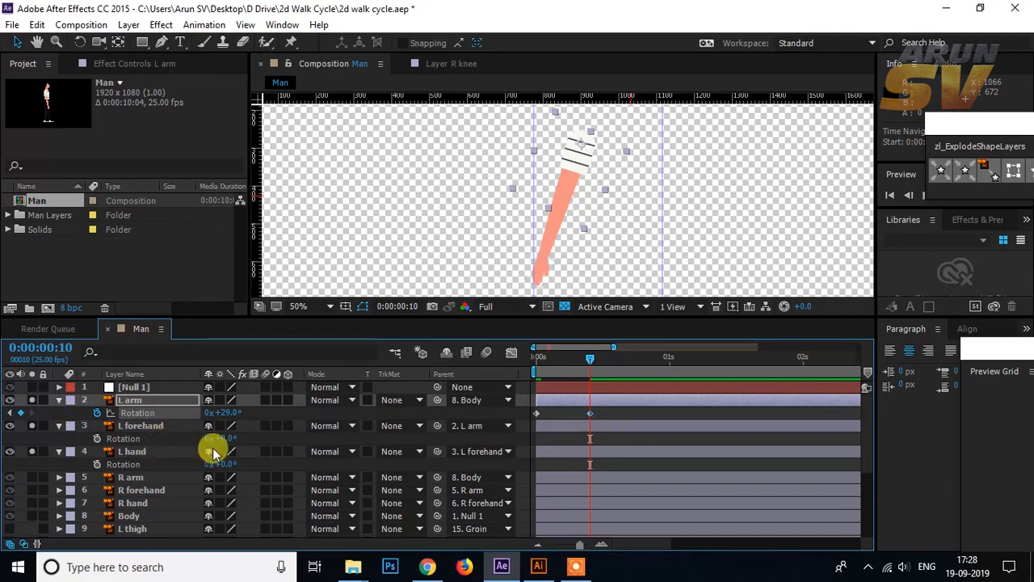
pyautogui.click(151, 452)
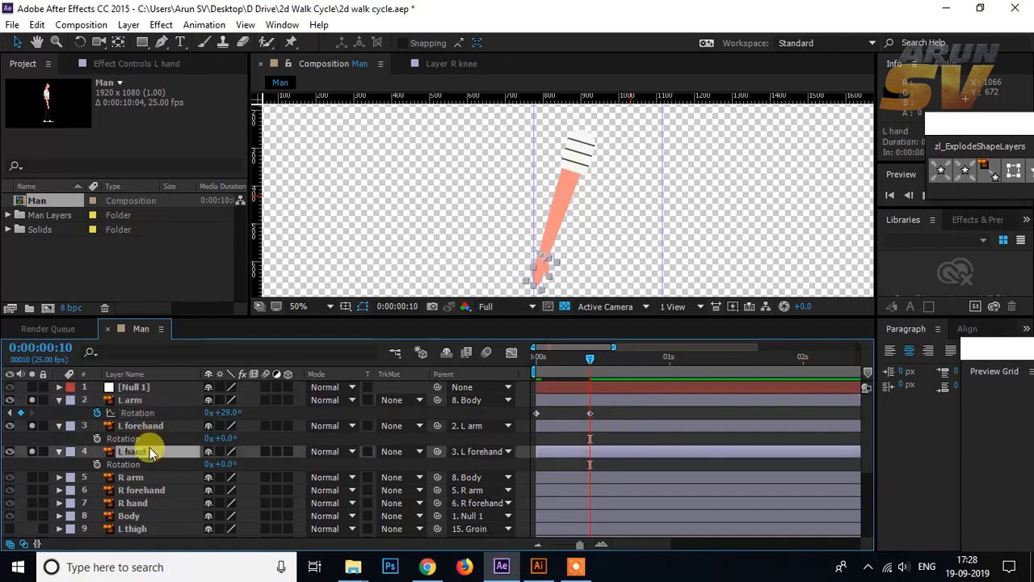
pyautogui.click(158, 428)
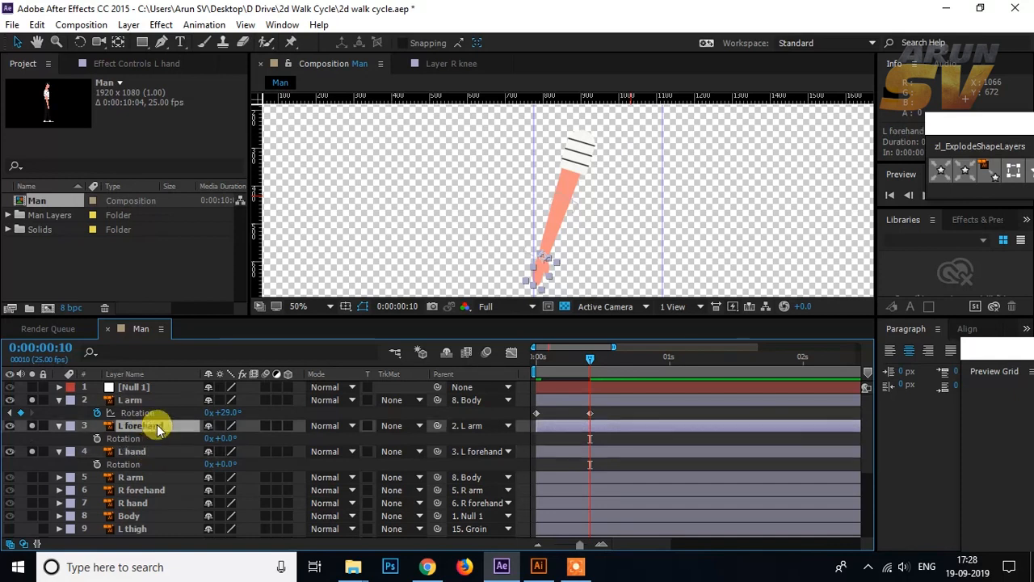
pyautogui.click(97, 439)
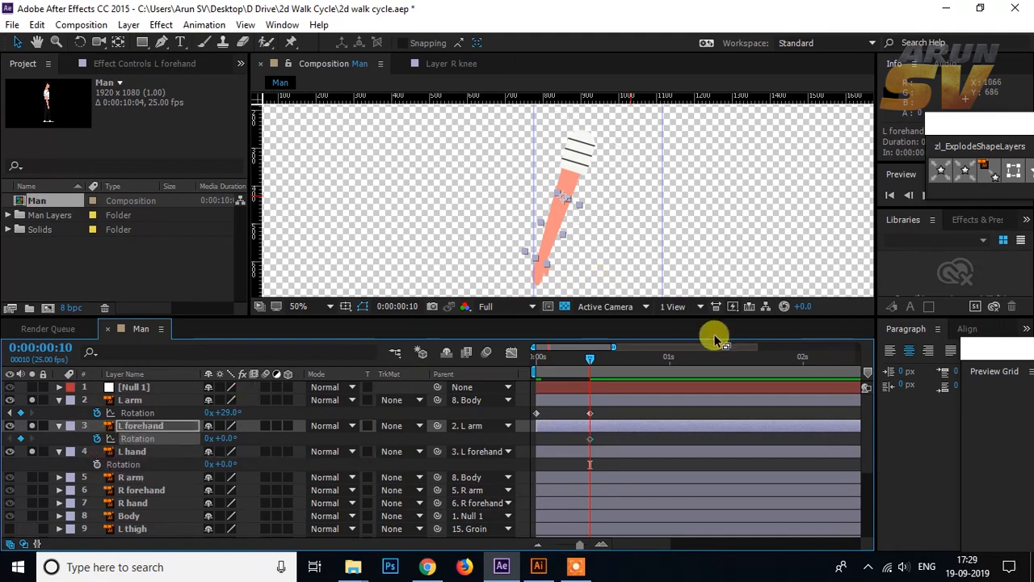
pyautogui.click(146, 400)
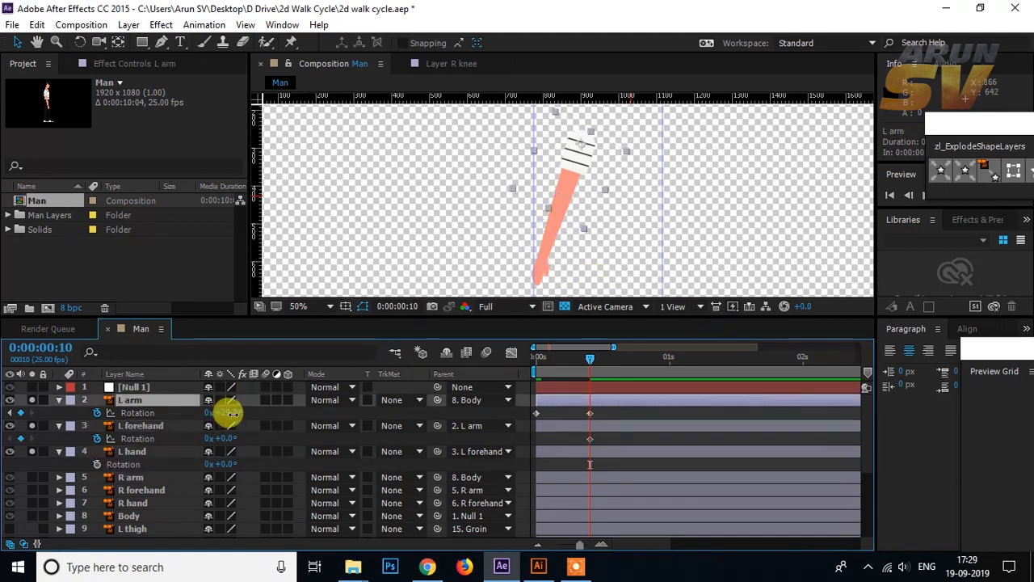
pyautogui.moveTo(231, 413); pyautogui.dragTo(235, 412)
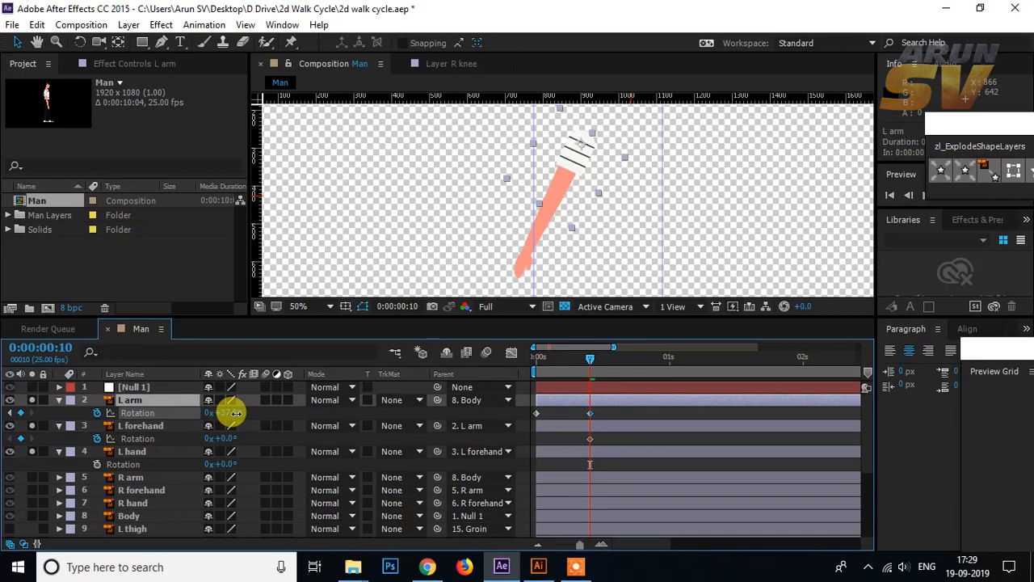
# Step: Try bending the L forehand to a rotation of -14° at frame 10 and undo it
pyautogui.click(149, 426)
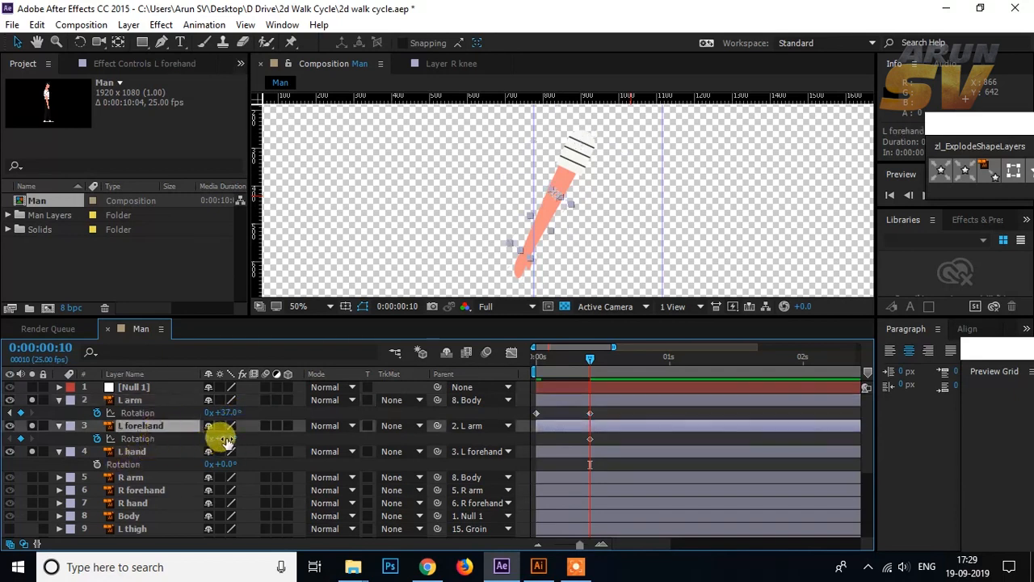
pyautogui.moveTo(223, 437); pyautogui.dragTo(219, 442)
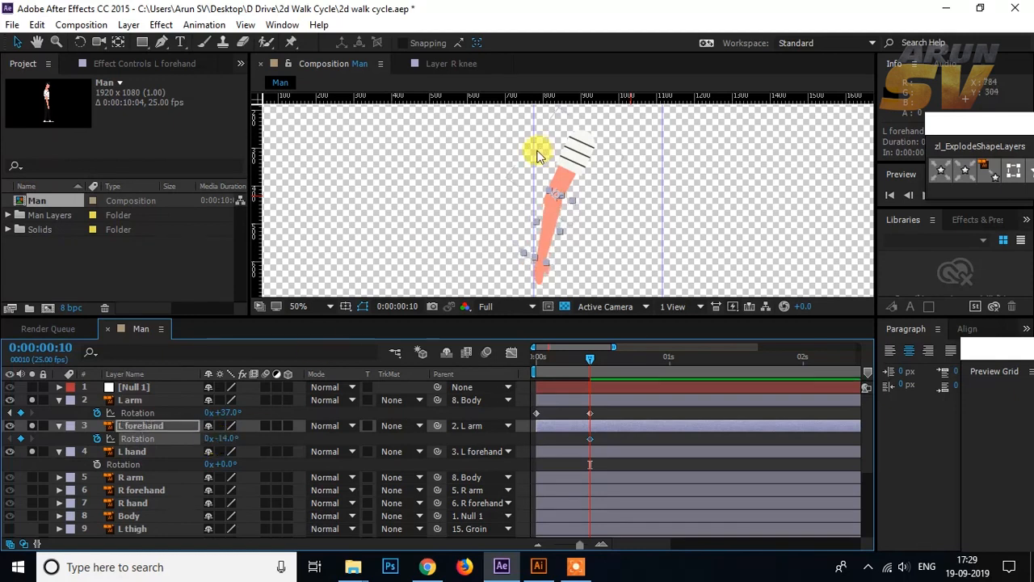
pyautogui.scroll(2, 644, 220)
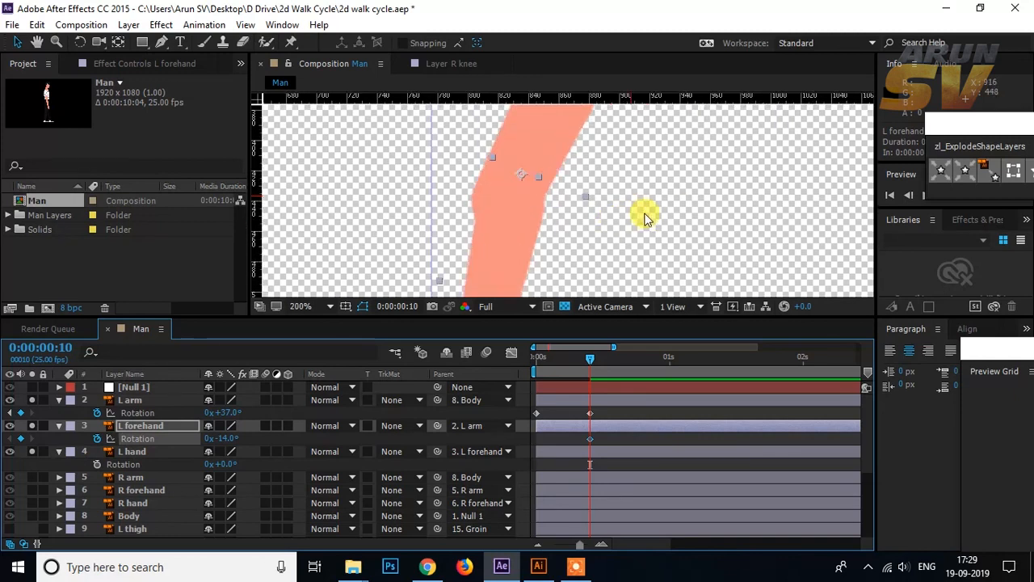
pyautogui.hotkey('ctrl', 'z')
# Step: Reposition the L forehand's anchor point at the elbow with the Pan Behind tool
pyautogui.scroll(-2, 647, 218)
pyautogui.scroll(1, 552, 214)
pyautogui.hscroll(-2, 552, 211)
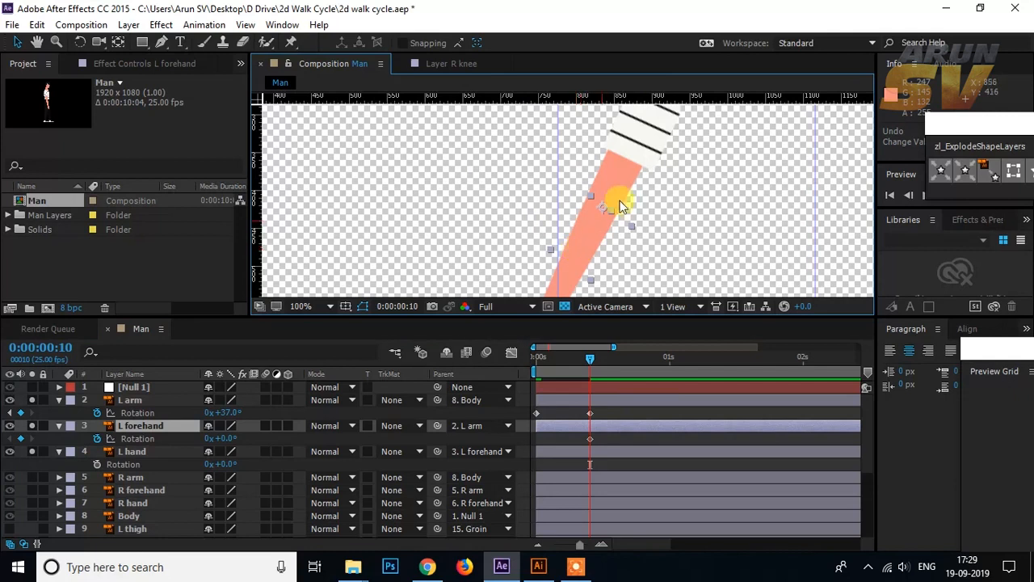
pyautogui.click(118, 41)
pyautogui.click(596, 215)
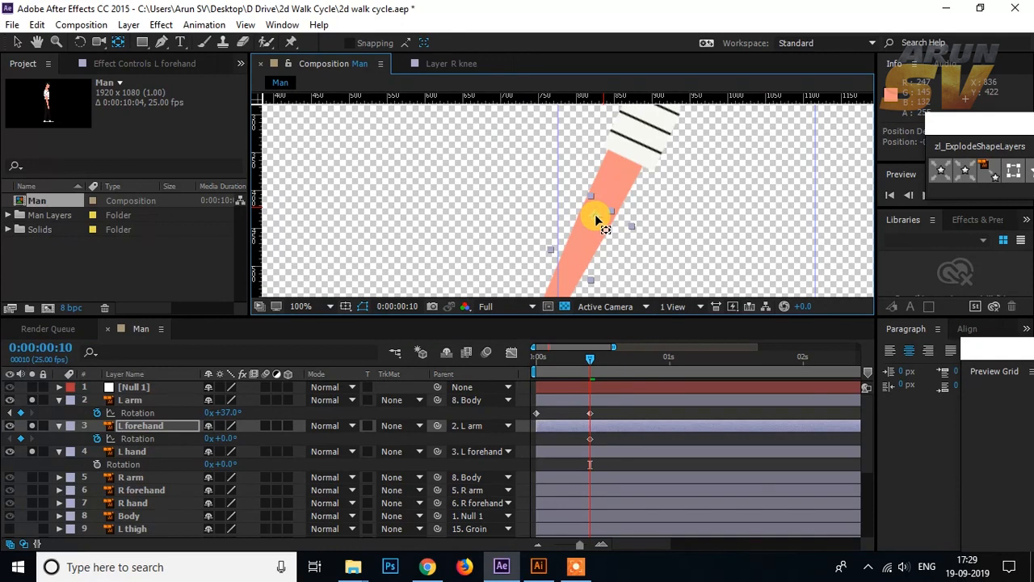
pyautogui.moveTo(605, 233); pyautogui.dragTo(596, 219)
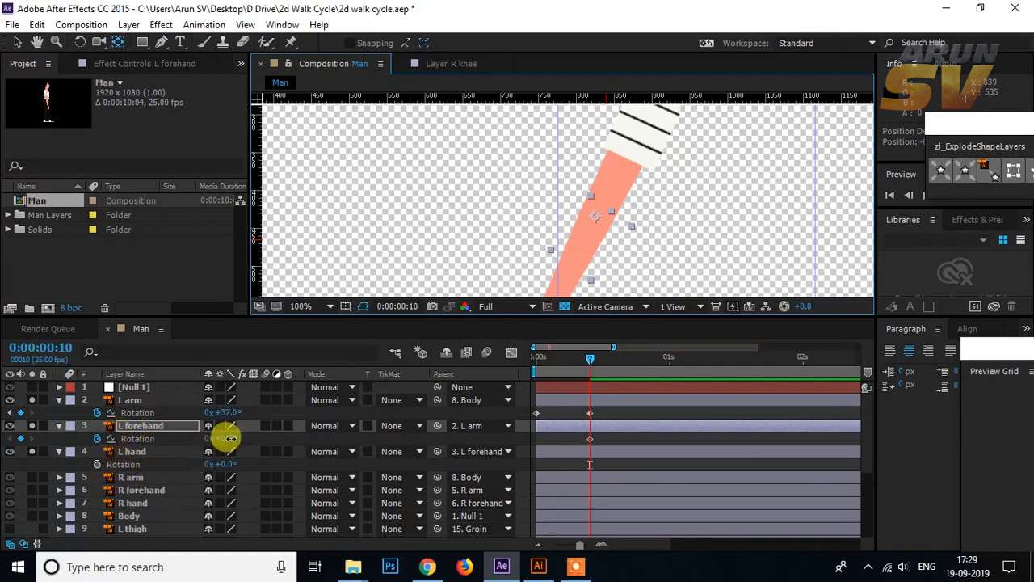
# Step: Bend the L forehand at the elbow to a rotation of -16° at frame 10
pyautogui.moveTo(229, 437); pyautogui.dragTo(232, 435)
pyautogui.moveTo(477, 235); pyautogui.dragTo(458, 188)
pyautogui.moveTo(230, 440); pyautogui.dragTo(218, 441)
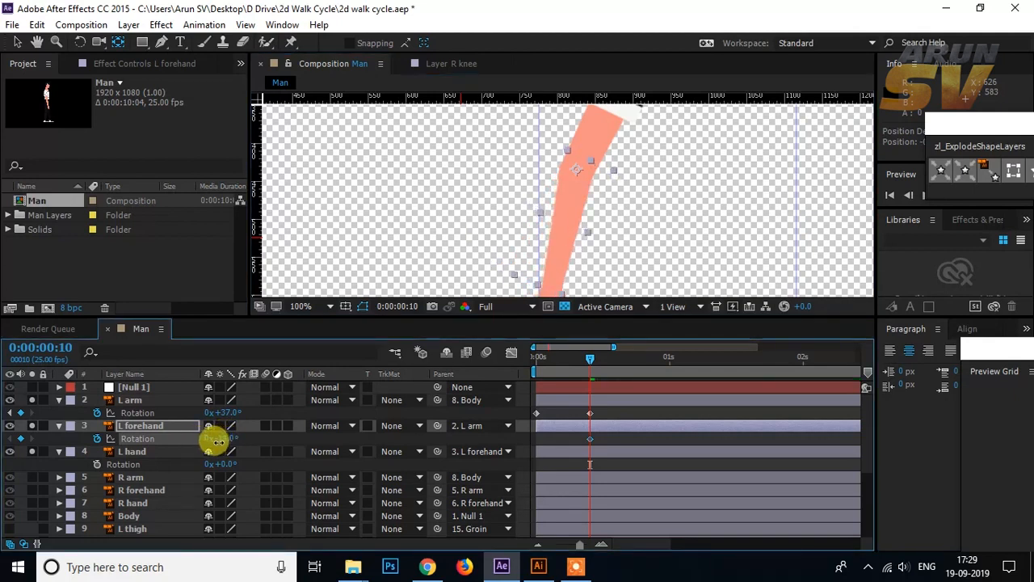
pyautogui.moveTo(484, 247); pyautogui.dragTo(468, 189)
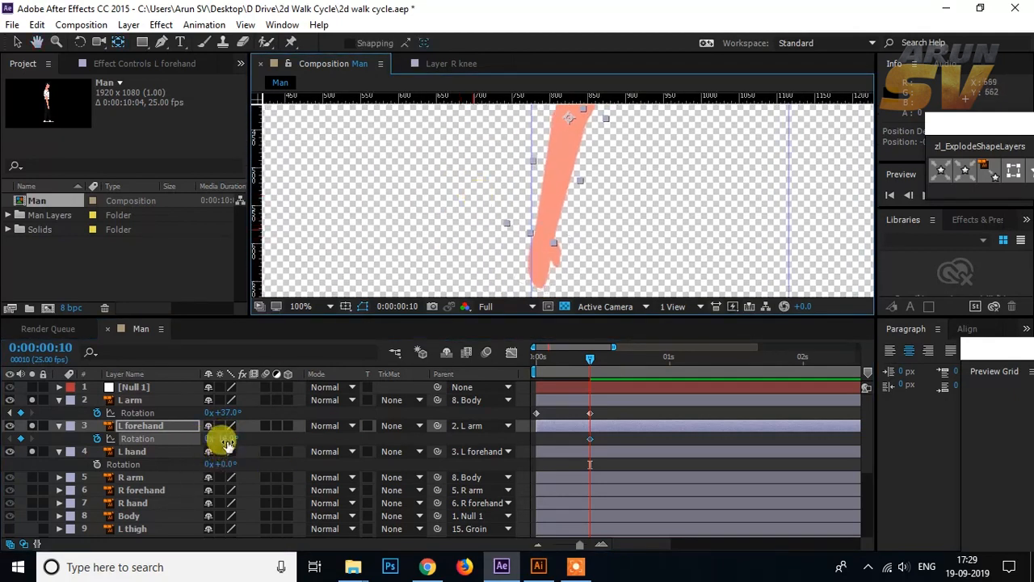
pyautogui.moveTo(225, 438); pyautogui.dragTo(224, 439)
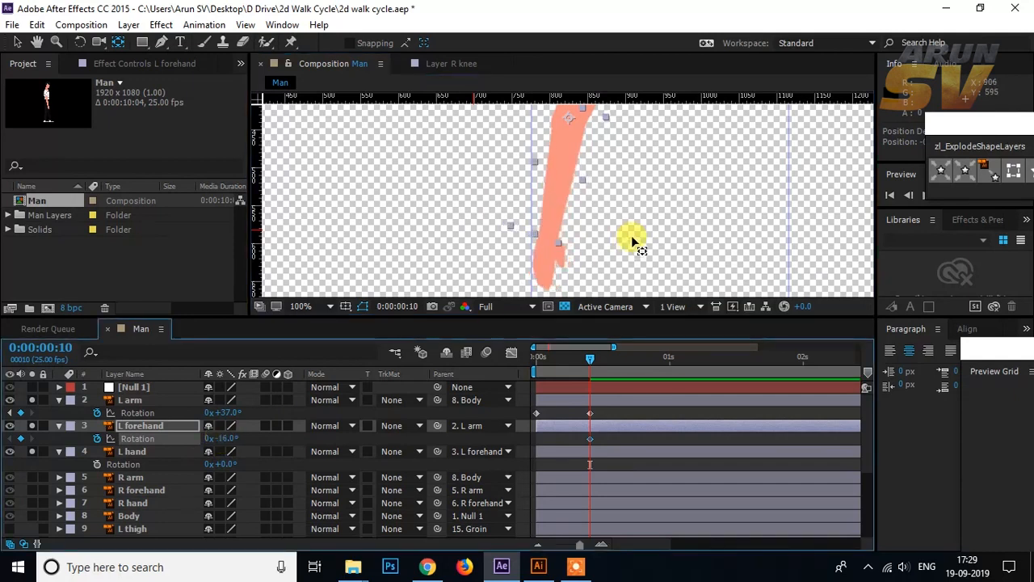
pyautogui.press(',')
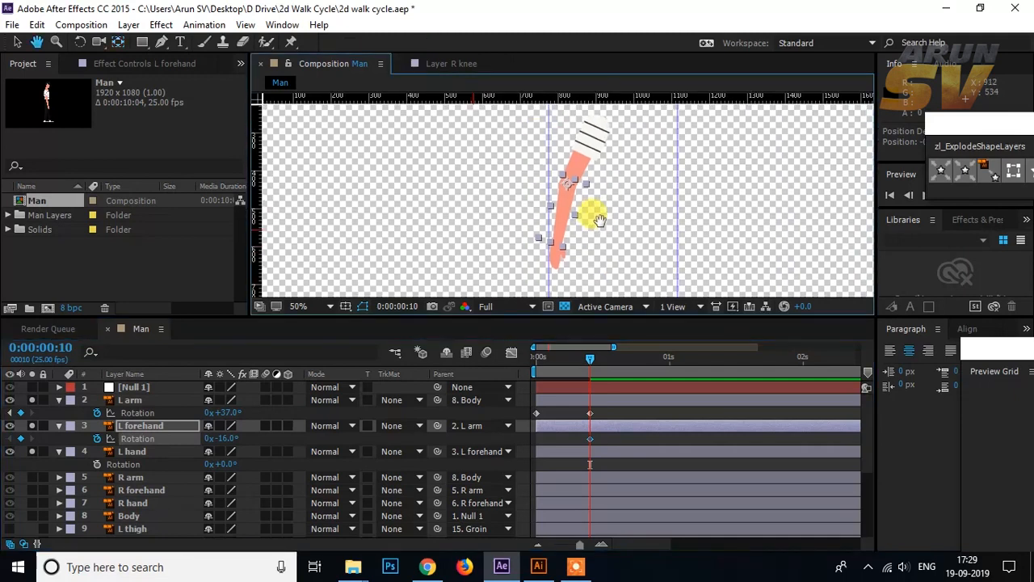
# Step: Keyframe the L forehand's rotation at 0° on frame 5
pyautogui.press('pageup')
pyautogui.moveTo(587, 359); pyautogui.dragTo(564, 356)
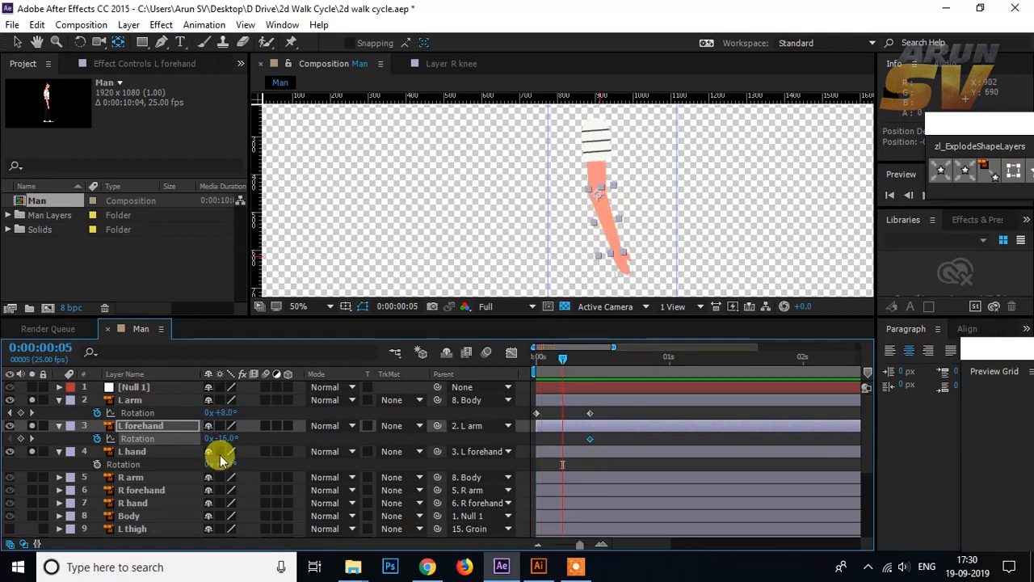
pyautogui.moveTo(225, 436); pyautogui.dragTo(231, 429)
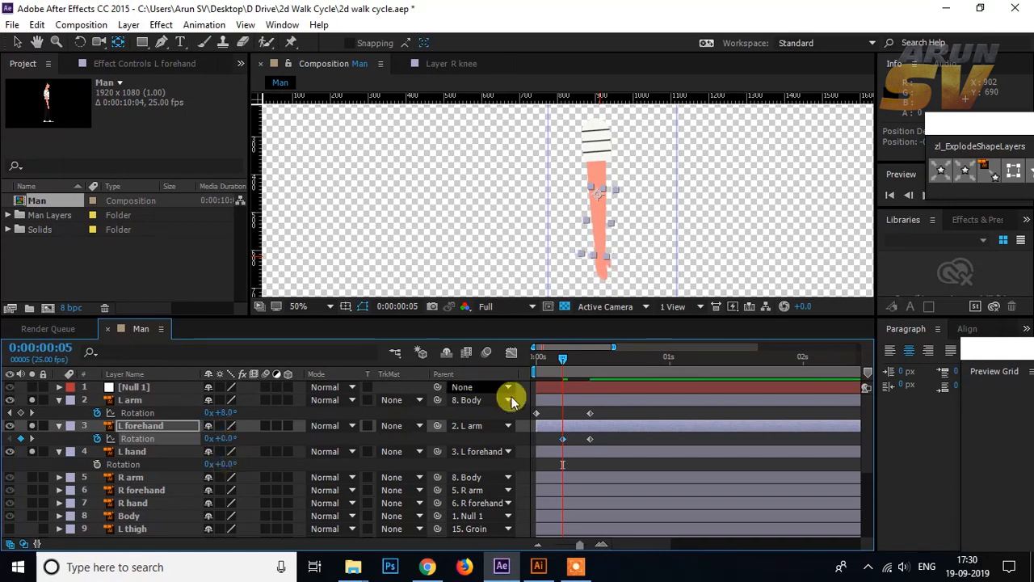
# Step: Add an L forehand rotation keyframe of 0° at frame 0 and scrub the arm swing up to frame 10
pyautogui.moveTo(568, 358); pyautogui.dragTo(540, 363)
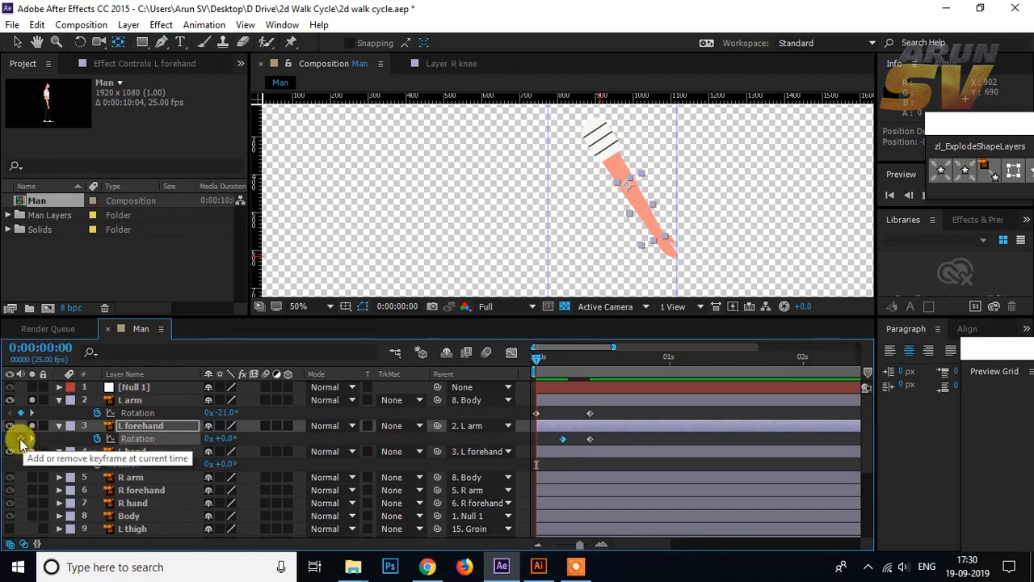
pyautogui.click(30, 438)
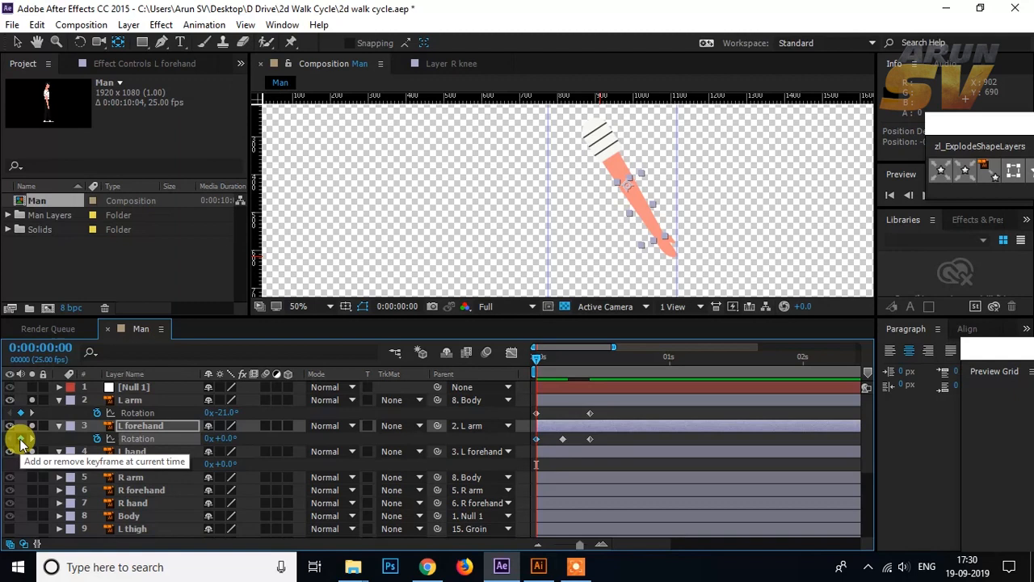
pyautogui.press('F2')
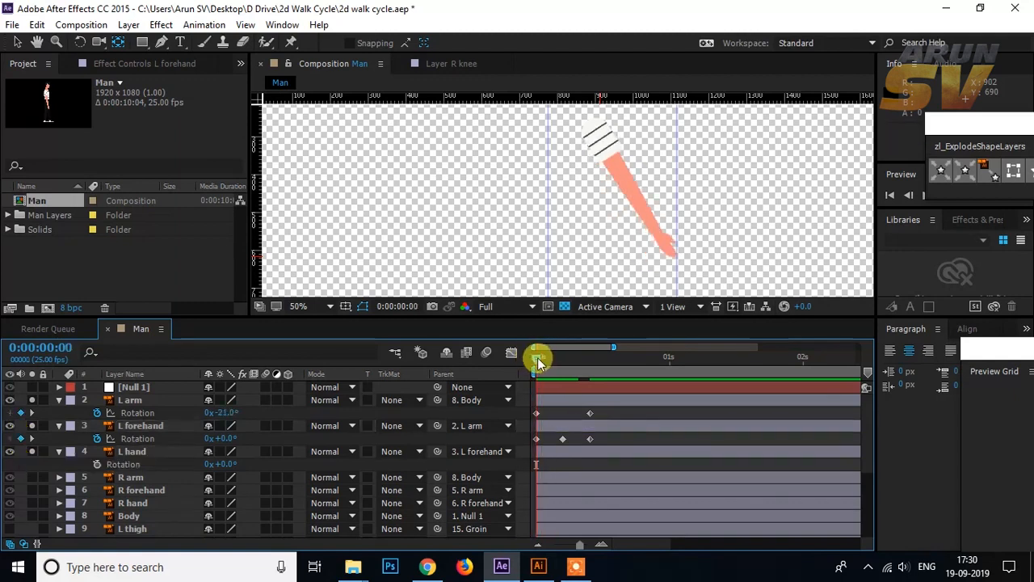
pyautogui.moveTo(538, 357); pyautogui.dragTo(592, 360)
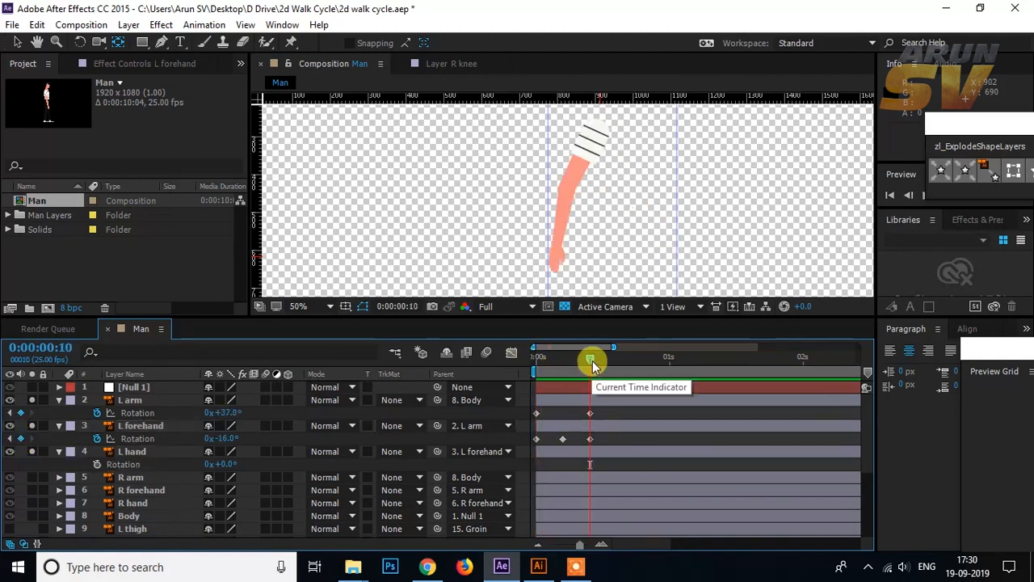
# Step: Copy the L arm's rotation keyframe from frame 0 to frame 20
pyautogui.hotkey('shift', 'pagedown')
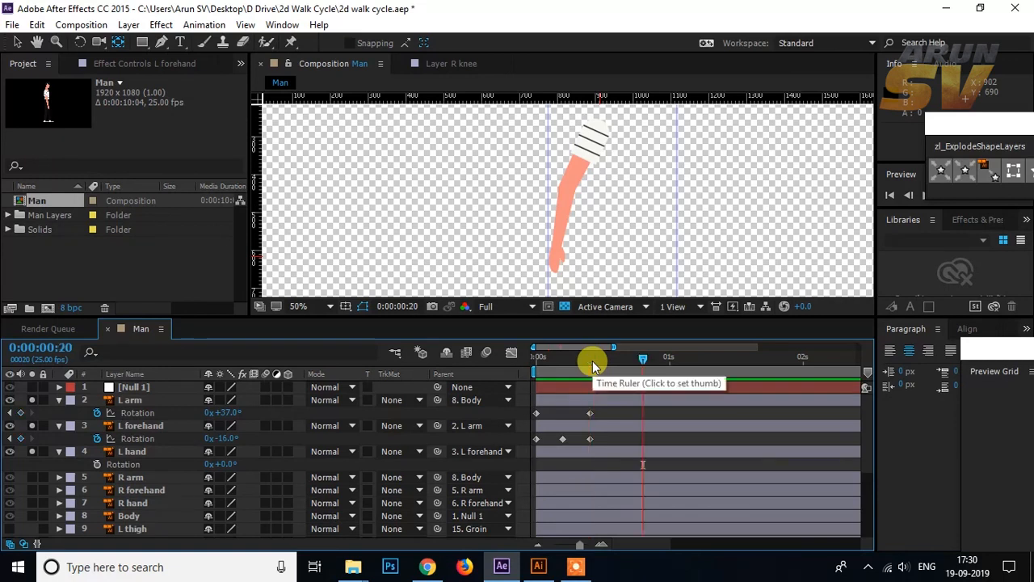
pyautogui.click(537, 413)
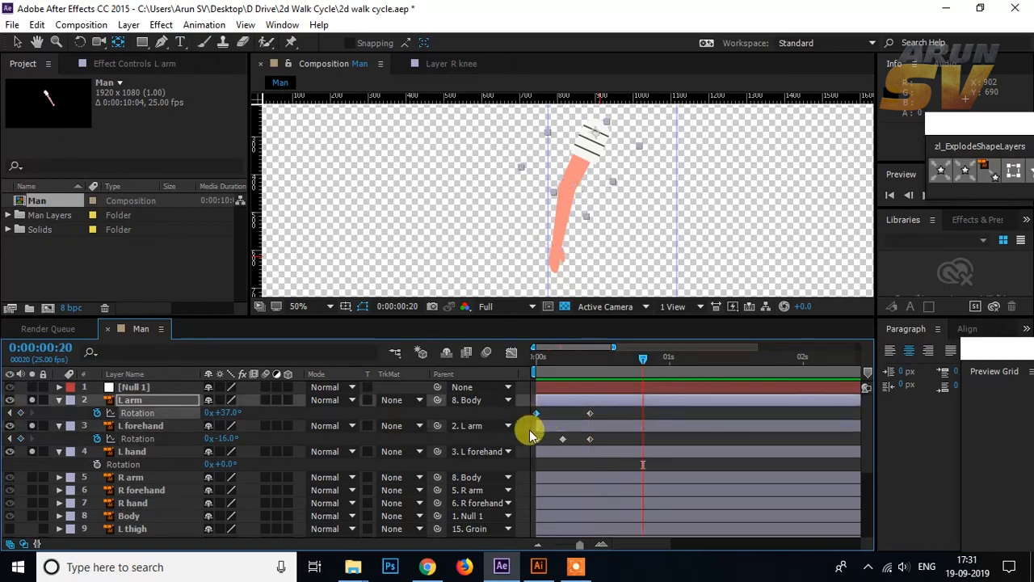
pyautogui.hotkey('ctrl', 'c')
pyautogui.hotkey('ctrl', 'v')
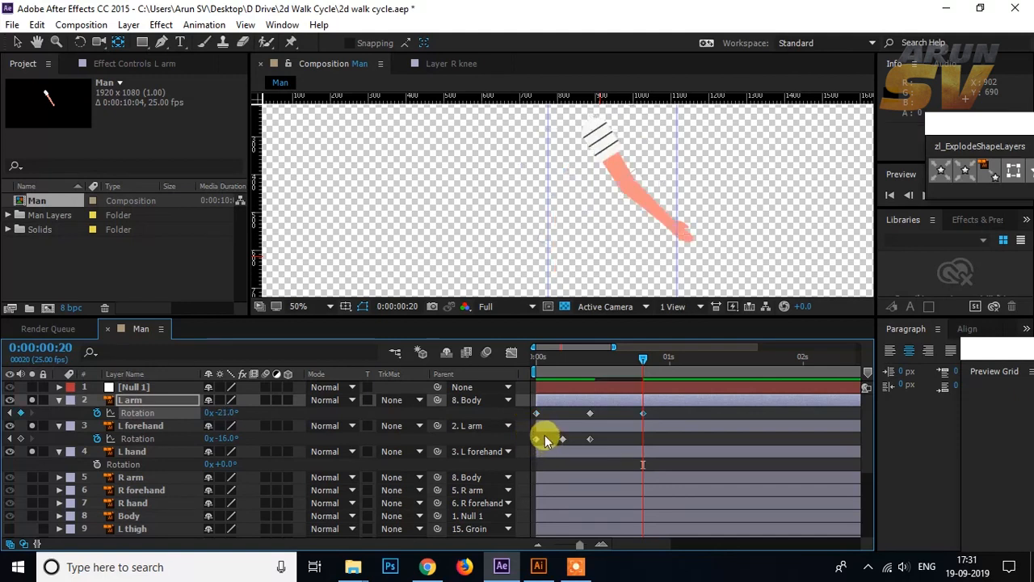
# Step: Duplicate the L forehand's frame 0 rotation keyframe at frame 20
pyautogui.click(536, 439)
pyautogui.hotkey('ctrl', 'c')
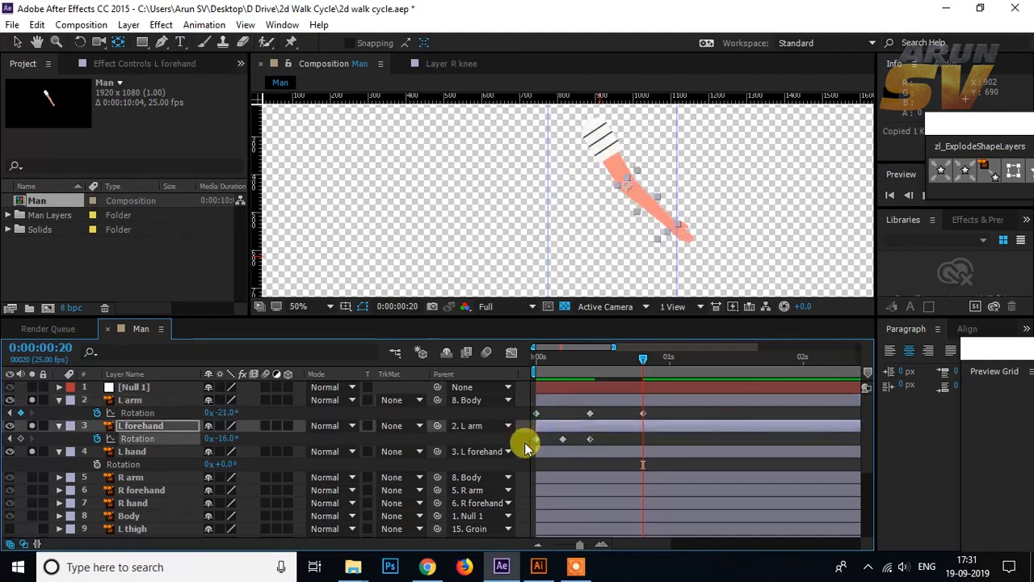
pyautogui.hotkey('ctrl', 'v')
# Step: Bend the L forehand forward at frame 5 by setting its rotation to -25°
pyautogui.moveTo(642, 363); pyautogui.dragTo(531, 360)
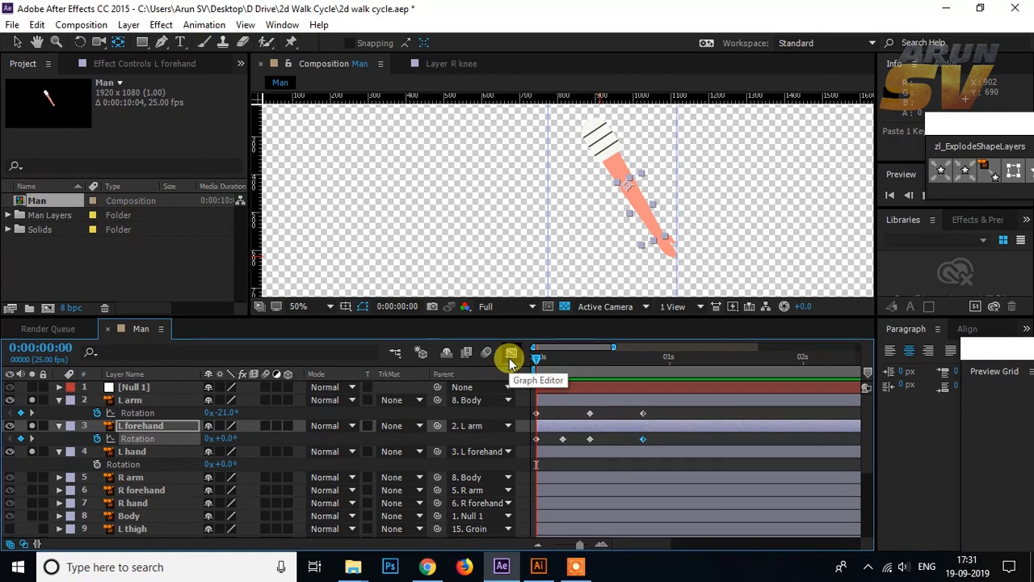
pyautogui.press('y')
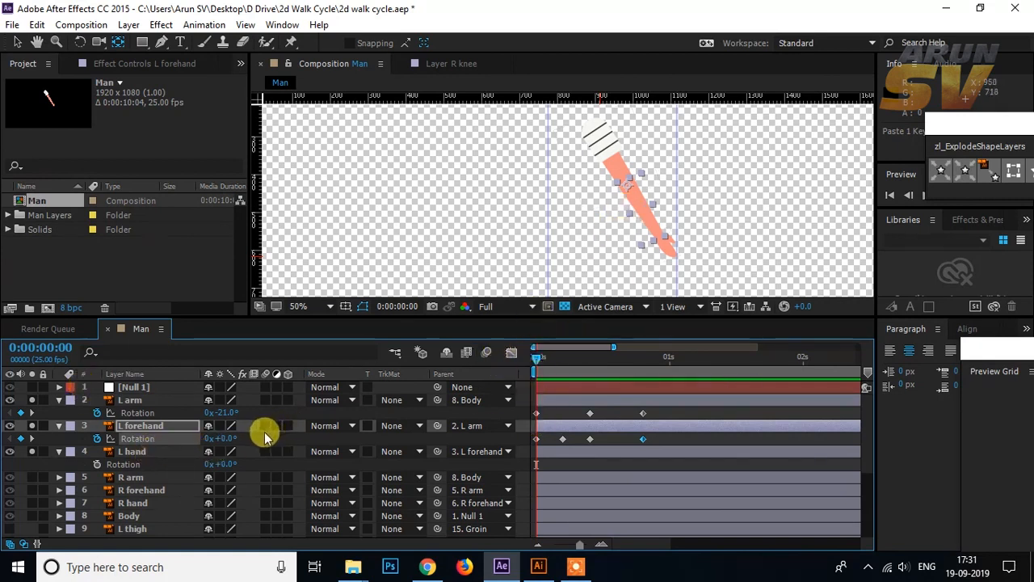
pyautogui.click(144, 428)
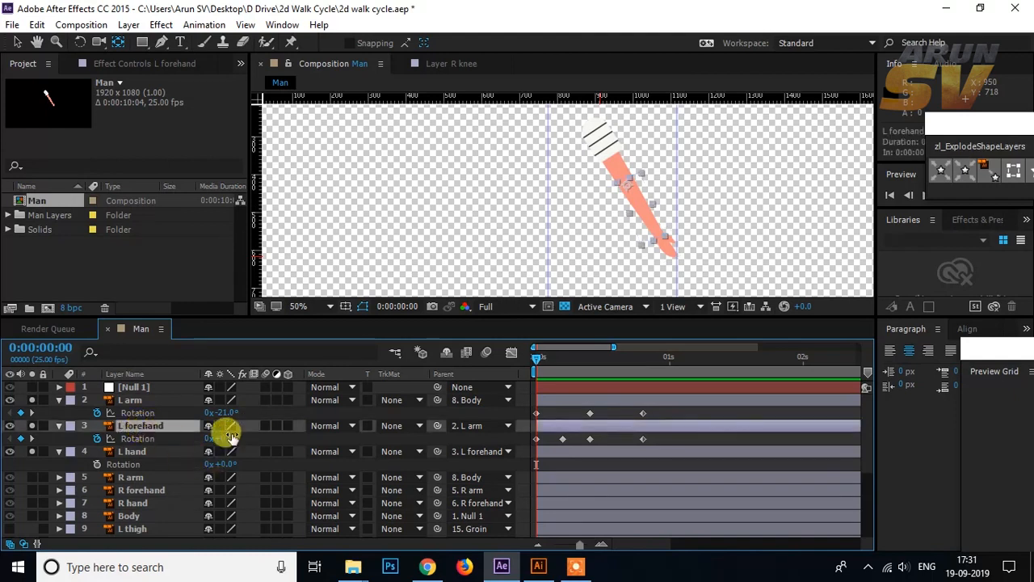
pyautogui.moveTo(229, 437); pyautogui.dragTo(230, 436)
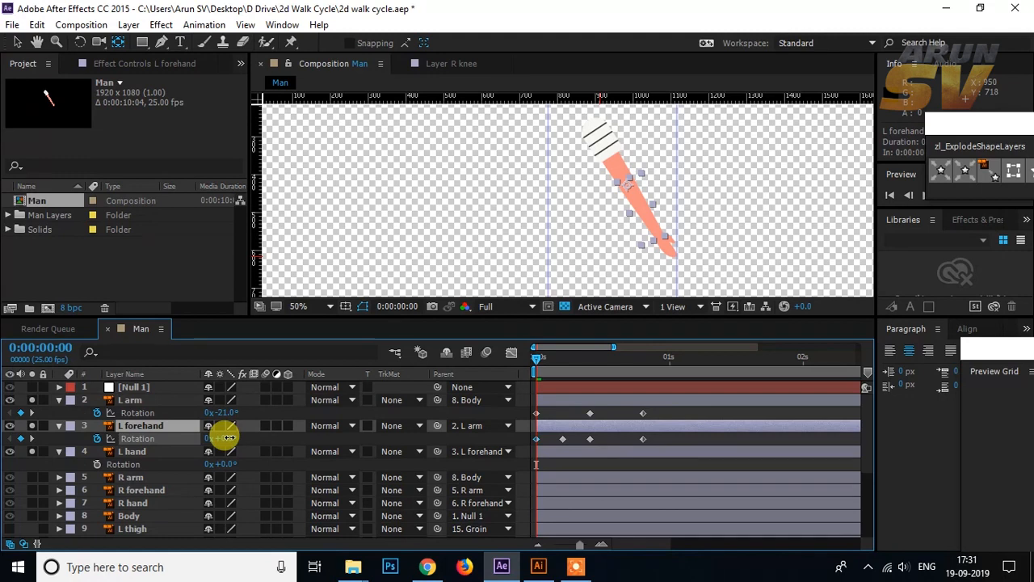
pyautogui.click(541, 357)
pyautogui.moveTo(541, 360); pyautogui.dragTo(565, 357)
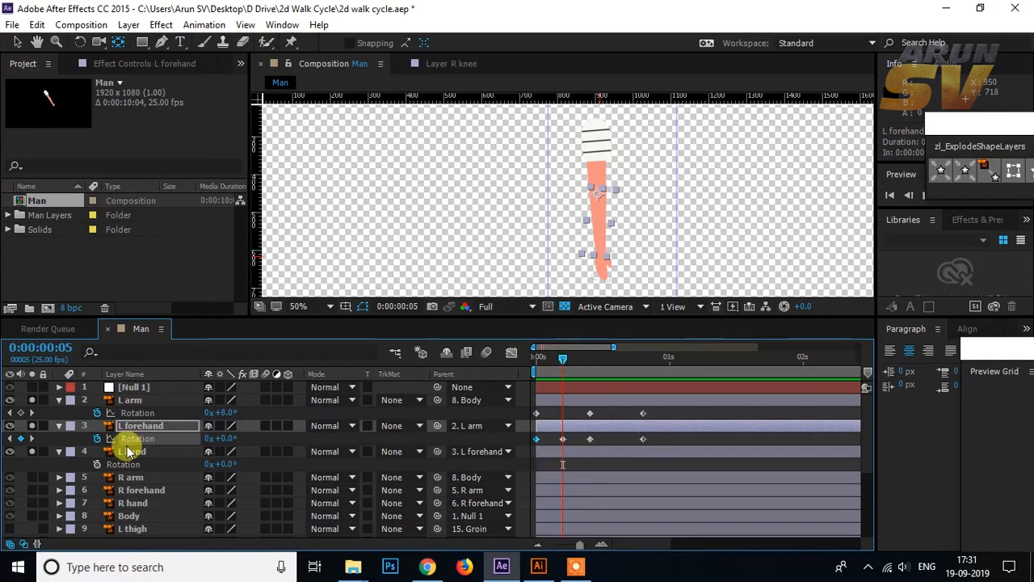
pyautogui.moveTo(223, 439); pyautogui.dragTo(209, 441)
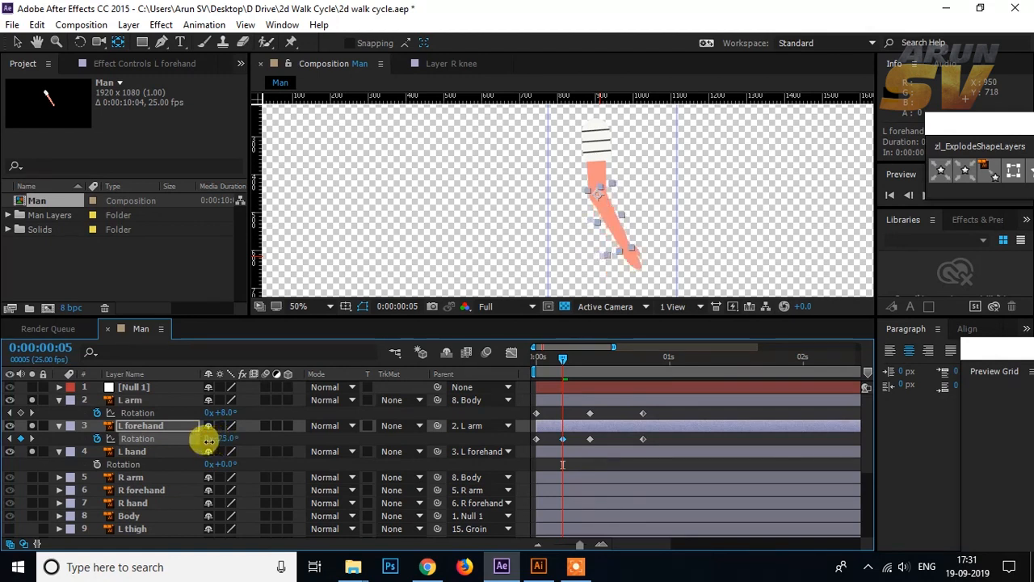
# Step: Set the L forehand's rotation to 0° at frame 10 and scrub the swing up to frame 20
pyautogui.moveTo(562, 358); pyautogui.dragTo(591, 355)
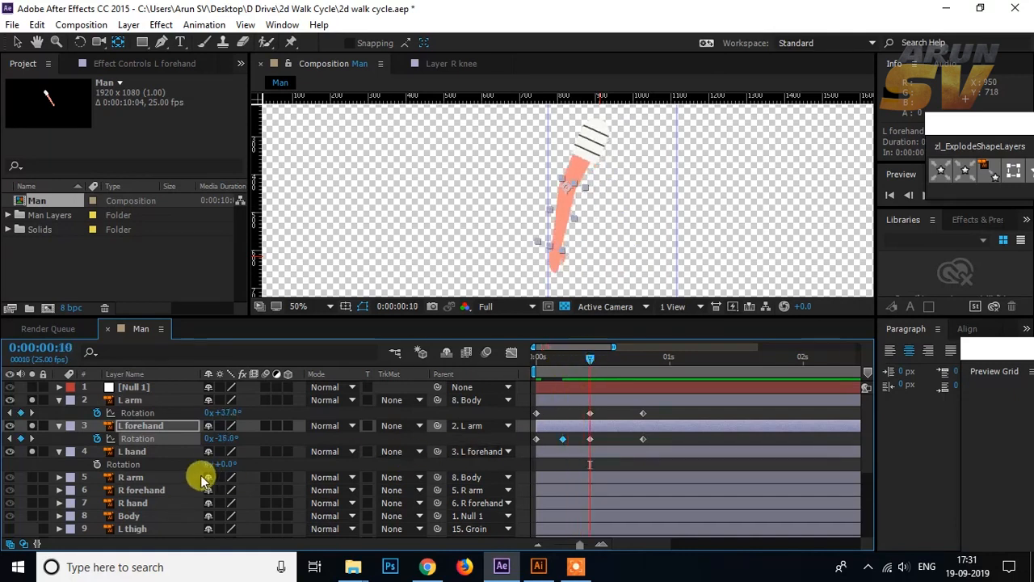
pyautogui.moveTo(230, 437)
pyautogui.mouseDown()
pyautogui.moveTo(213, 438)
pyautogui.moveTo(229, 454)
pyautogui.mouseUp()
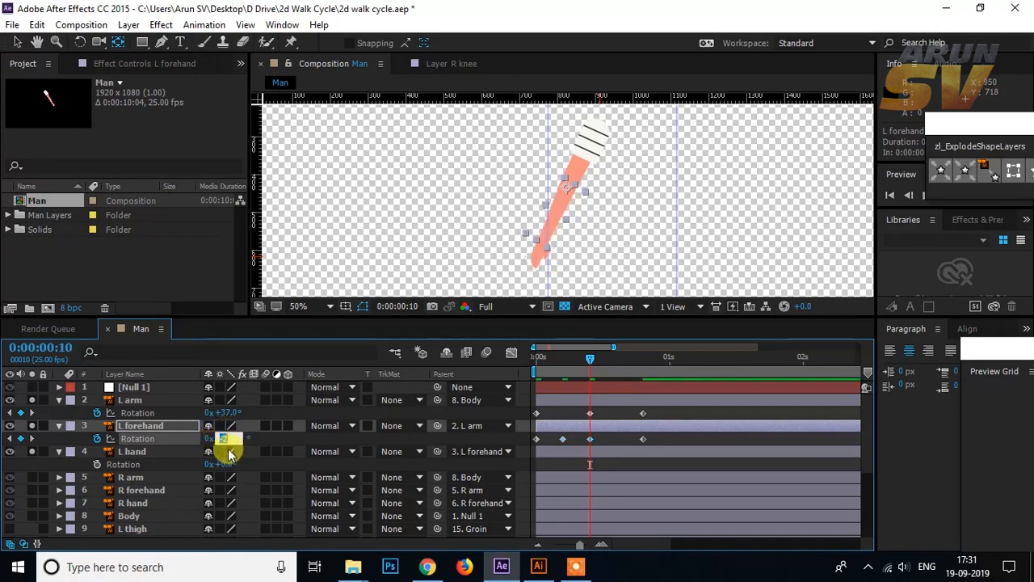
pyautogui.click(229, 454)
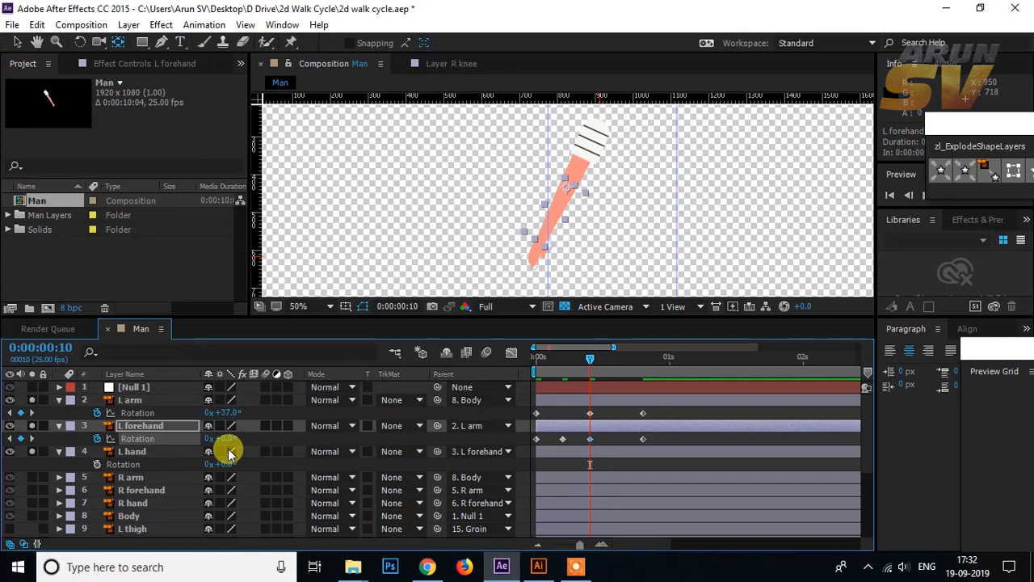
pyautogui.moveTo(589, 359); pyautogui.dragTo(642, 360)
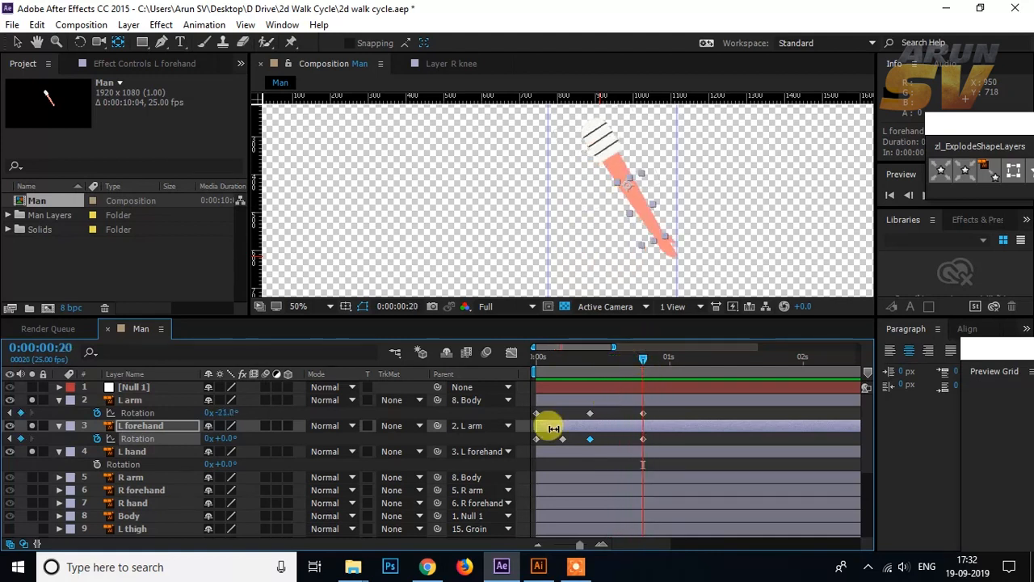
pyautogui.moveTo(644, 361); pyautogui.dragTo(522, 369)
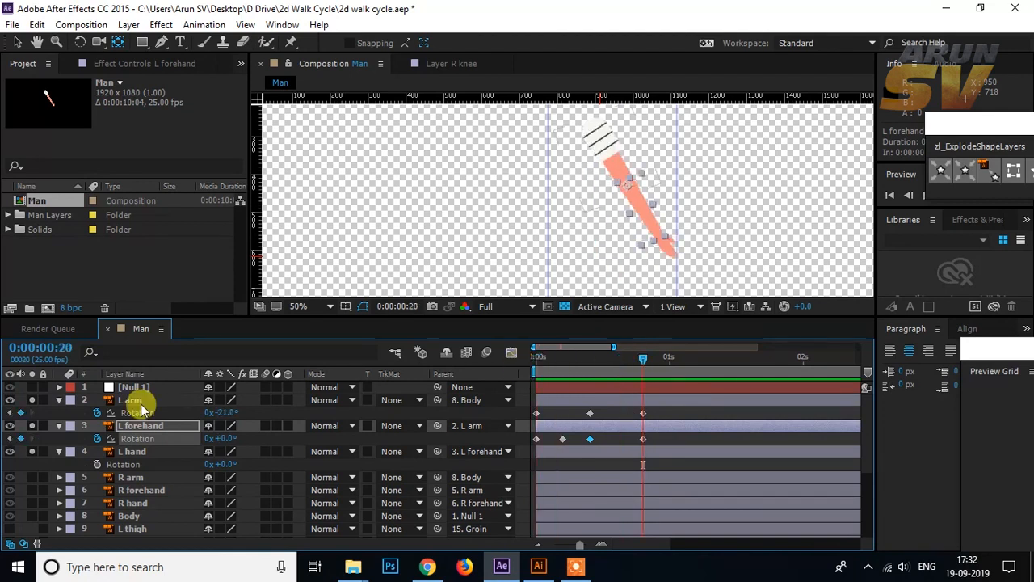
# Step: Add a loopOut() expression to the L arm's rotation and select the expression text for reuse
pyautogui.click(139, 412)
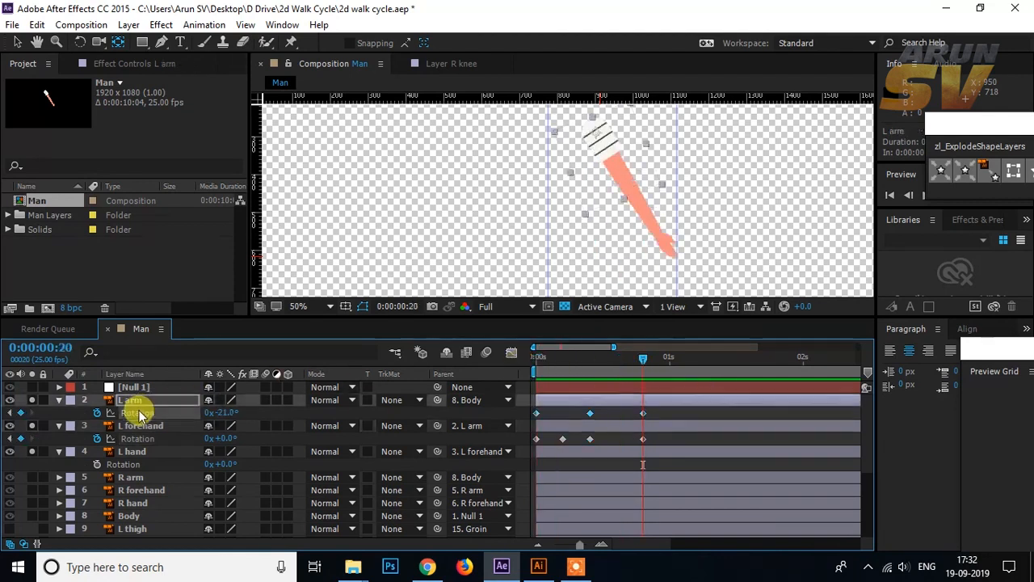
pyautogui.keyDown('alt'); pyautogui.click(97, 412); pyautogui.keyUp('alt')
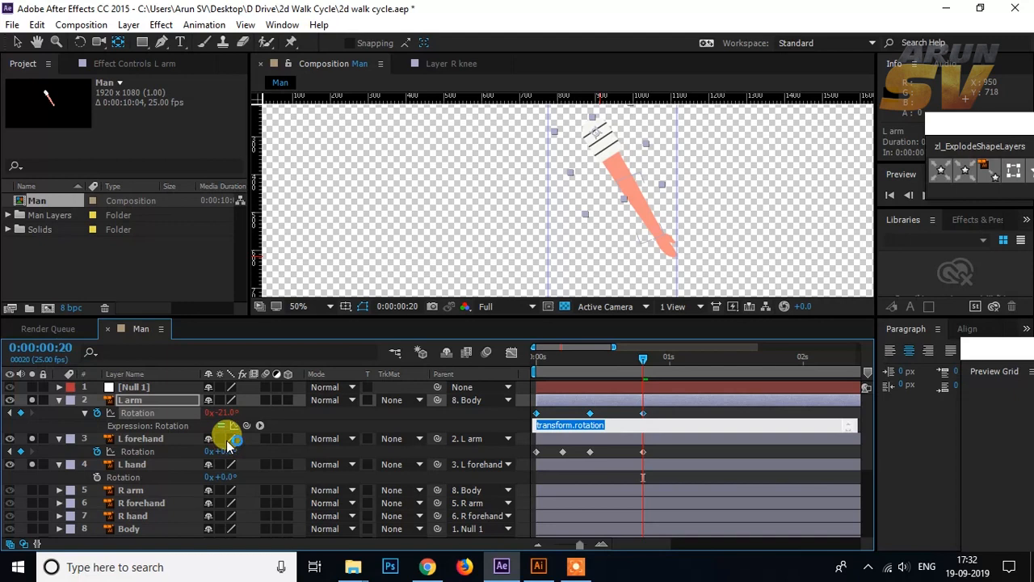
pyautogui.write('loop')
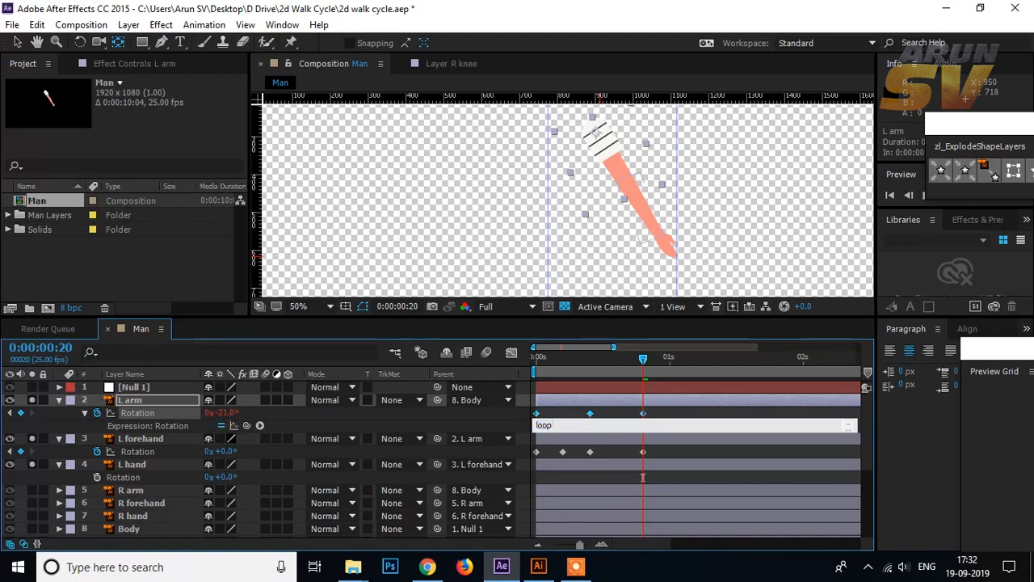
pyautogui.write('o')
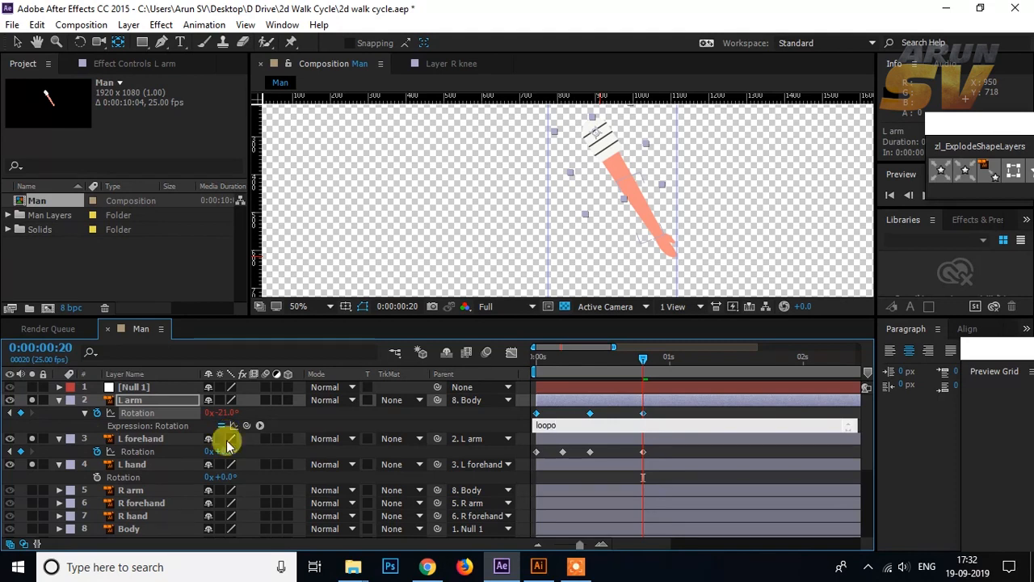
pyautogui.write('o')
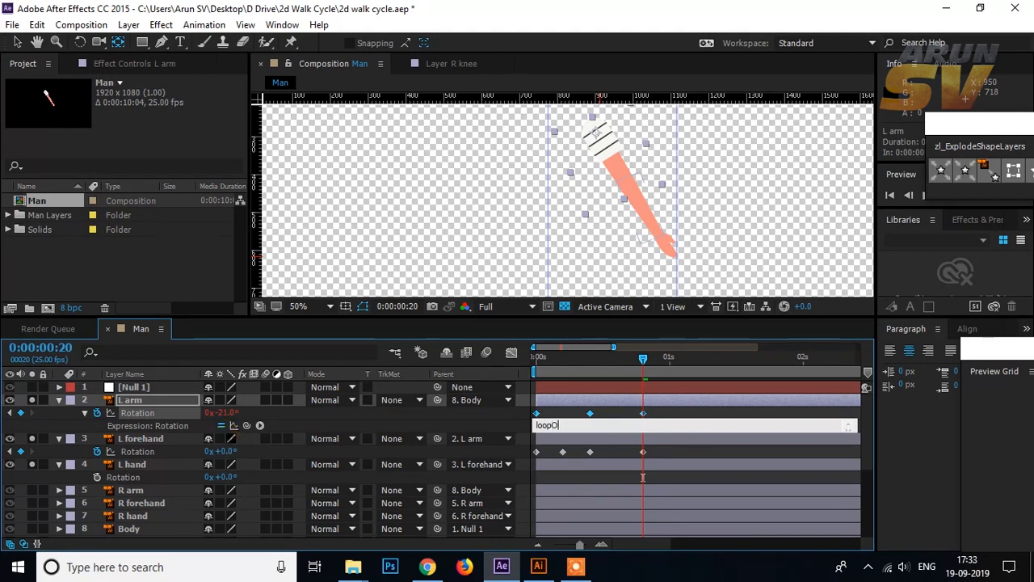
pyautogui.write('Out()')
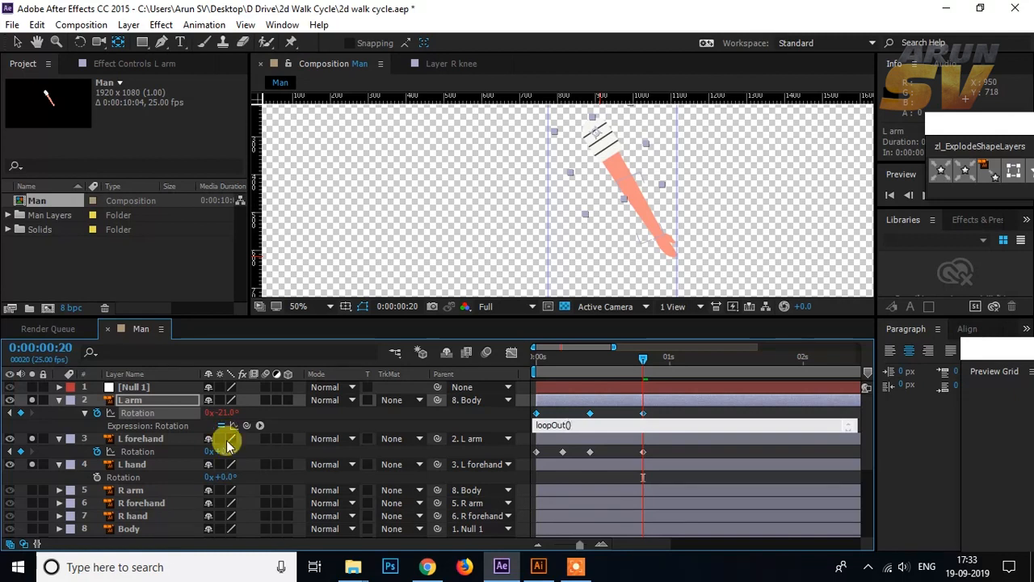
pyautogui.moveTo(572, 424); pyautogui.dragTo(476, 434)
pyautogui.hotkey('ctrl', 'c')
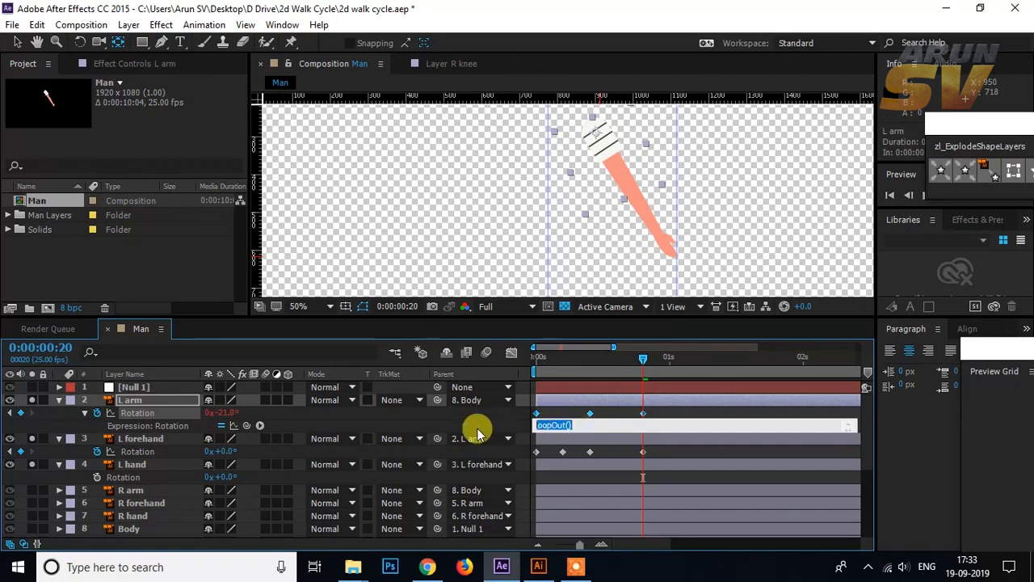
# Step: Apply the same loopOut() expression to the L forehand's rotation
pyautogui.click(149, 438)
pyautogui.click(145, 451)
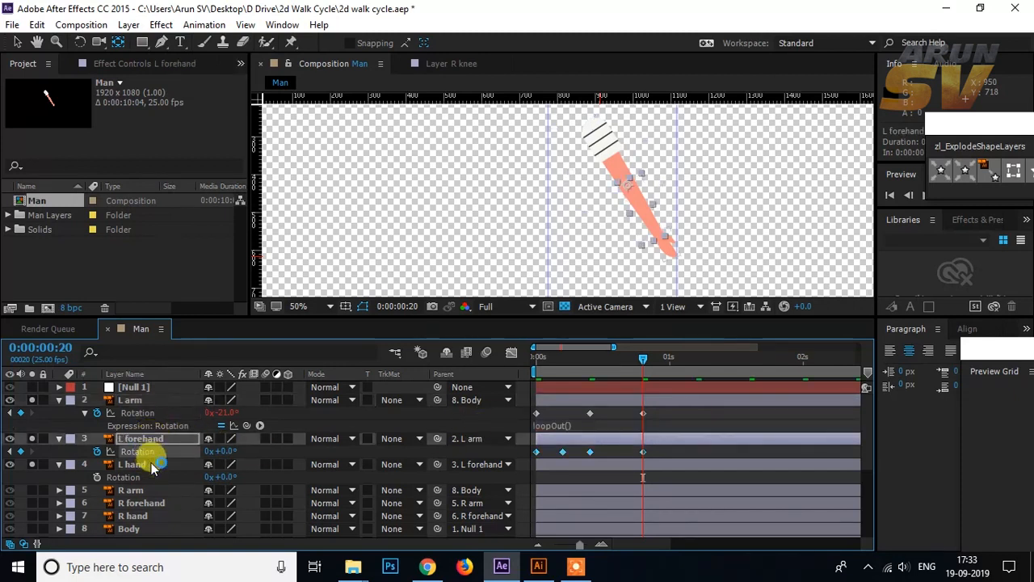
pyautogui.keyDown('alt'); pyautogui.click(98, 451); pyautogui.keyUp('alt')
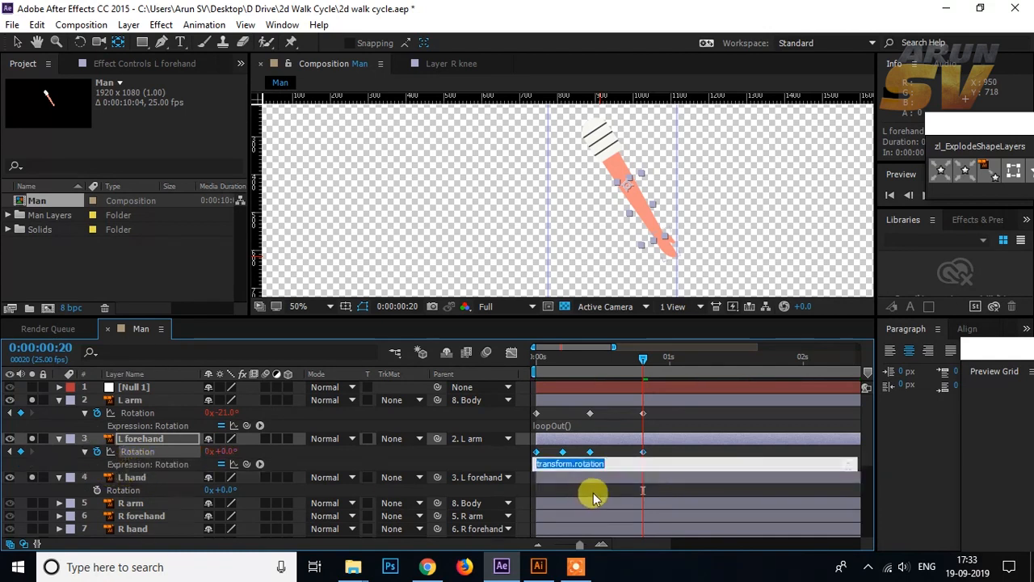
pyautogui.hotkey('ctrl', 'v')
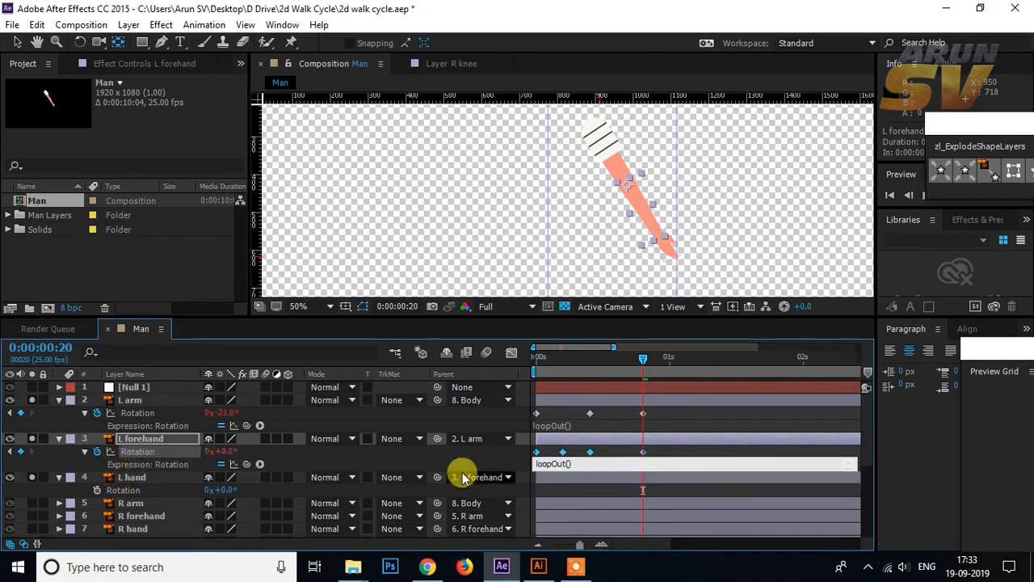
pyautogui.click(488, 506)
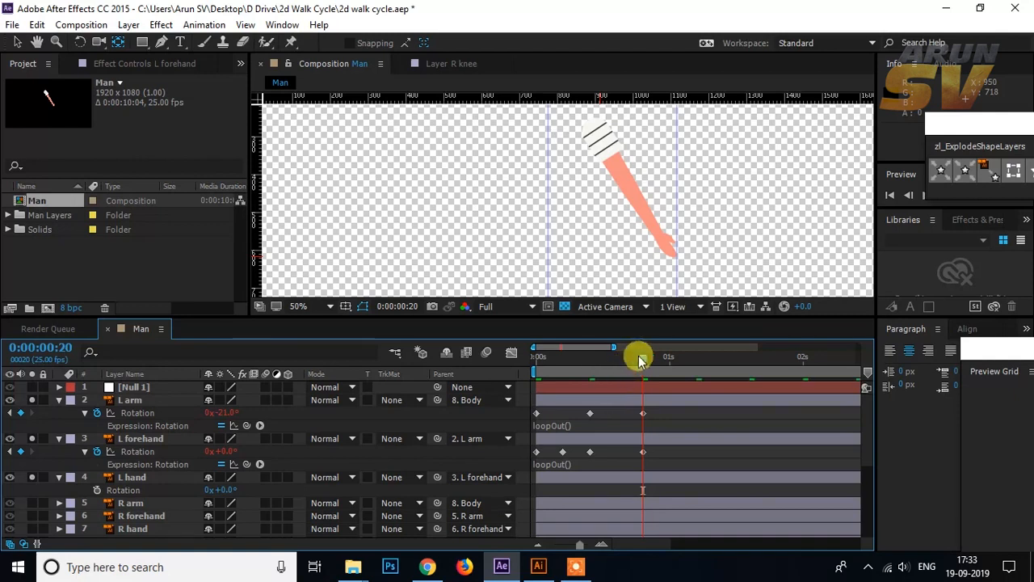
# Step: Play the looping left arm swing and scrub between frames 0 and 20 to compare its start and end poses
pyautogui.moveTo(643, 355); pyautogui.dragTo(581, 361)
pyautogui.press('space')
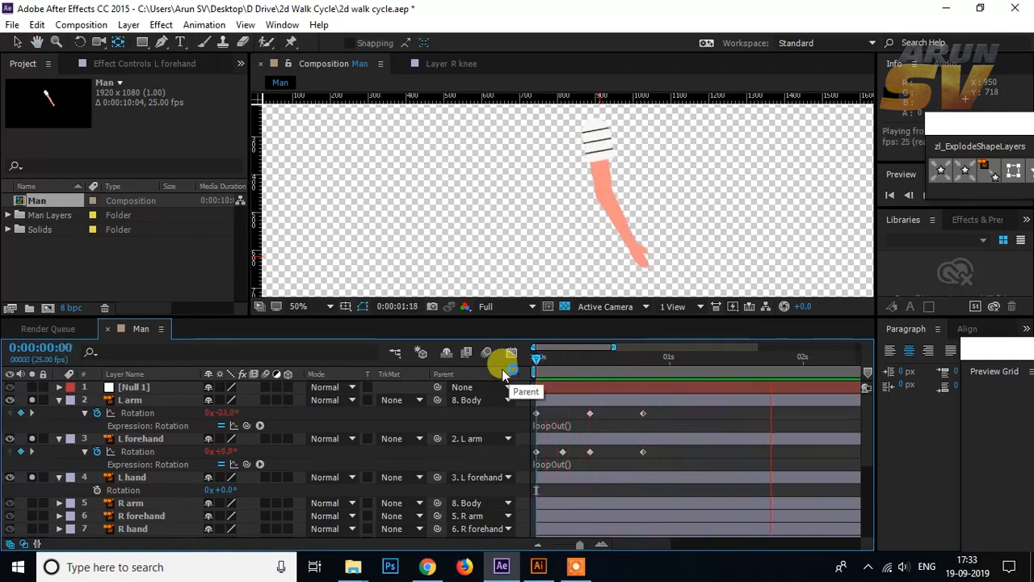
pyautogui.moveTo(561, 363); pyautogui.dragTo(534, 363)
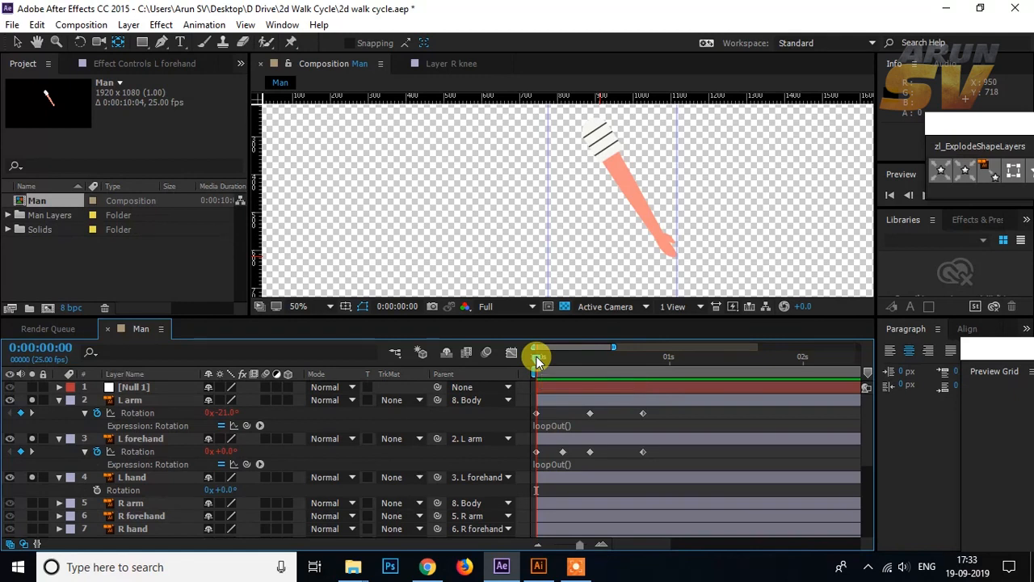
pyautogui.moveTo(537, 361); pyautogui.dragTo(562, 358)
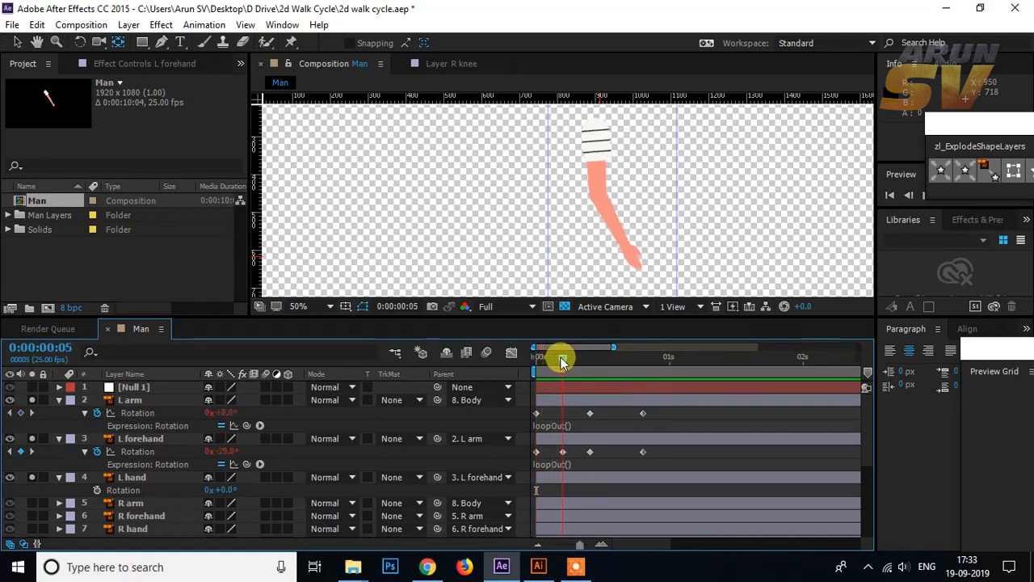
pyautogui.click(545, 401)
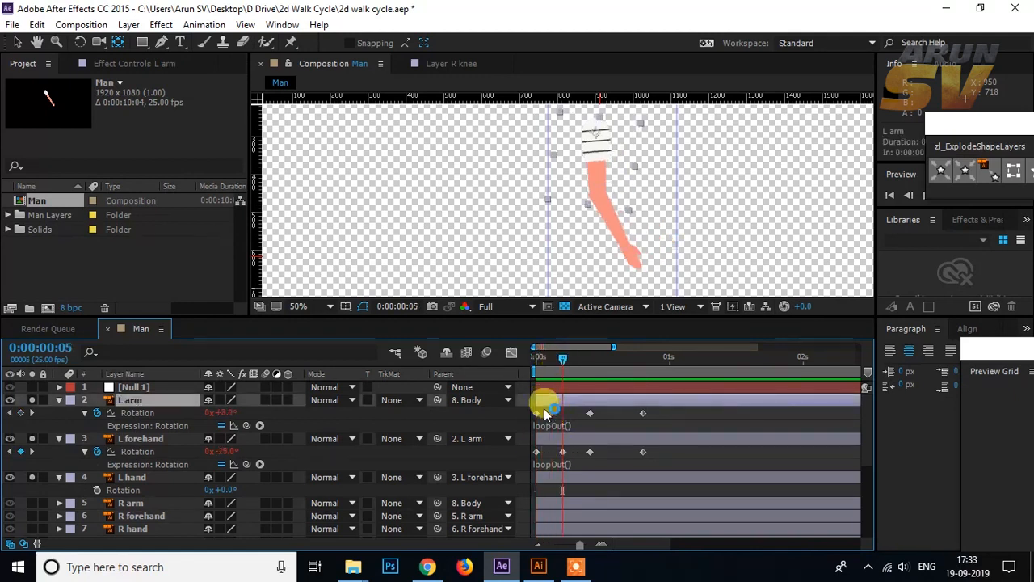
pyautogui.moveTo(563, 358); pyautogui.dragTo(644, 354)
pyautogui.click(643, 416)
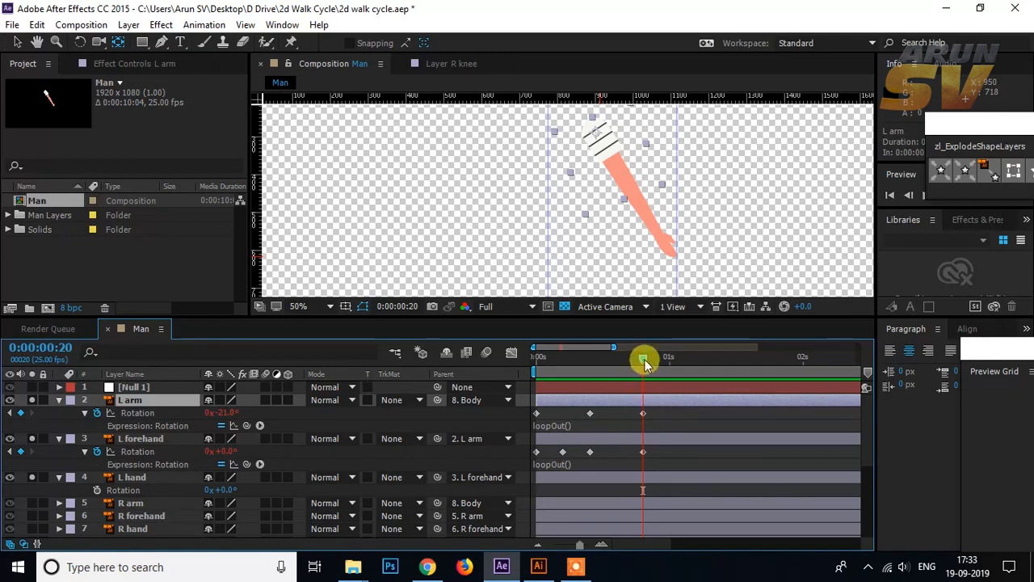
pyautogui.moveTo(643, 359); pyautogui.dragTo(534, 375)
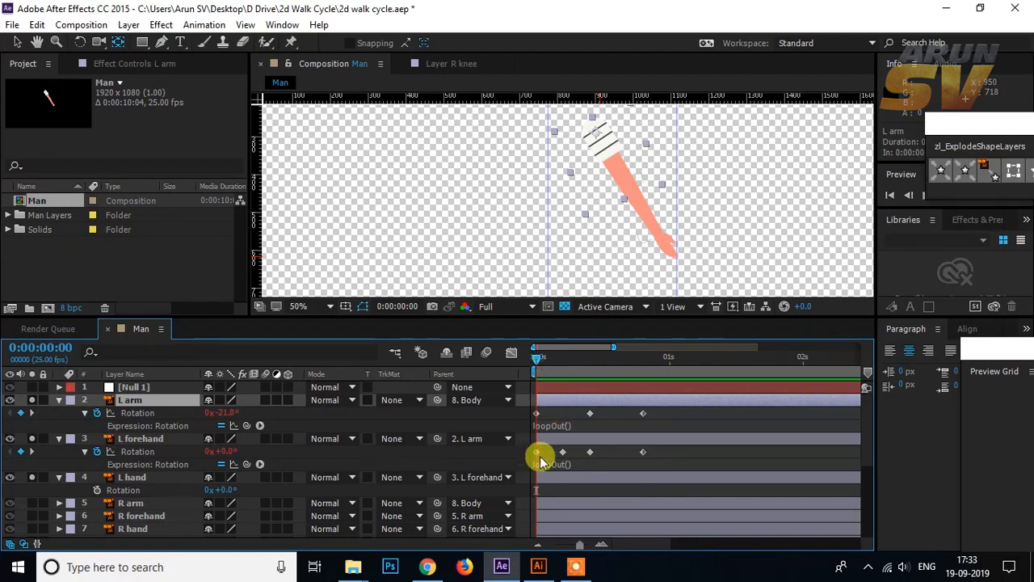
pyautogui.moveTo(537, 358); pyautogui.dragTo(643, 355)
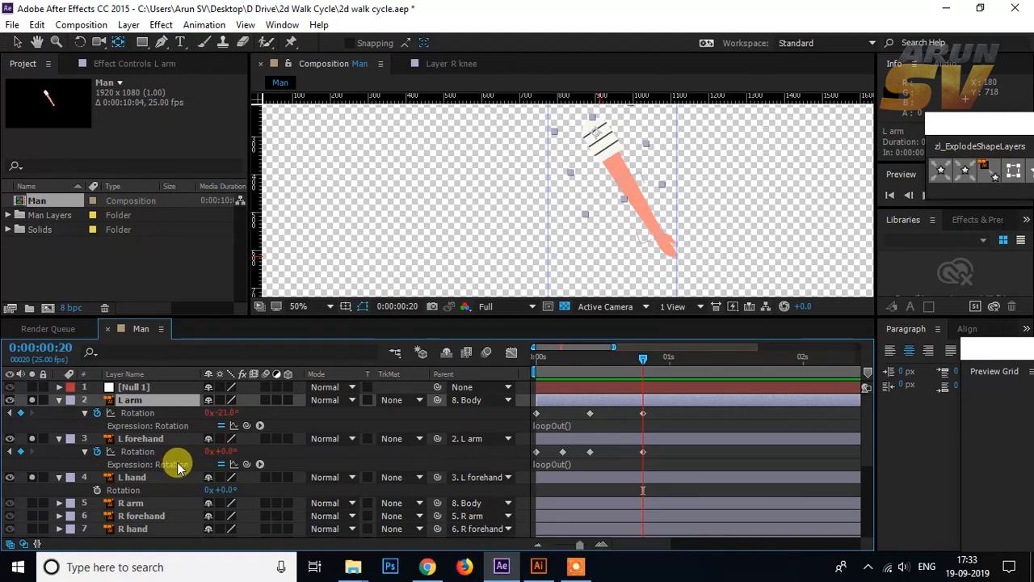
pyautogui.moveTo(644, 359); pyautogui.dragTo(533, 372)
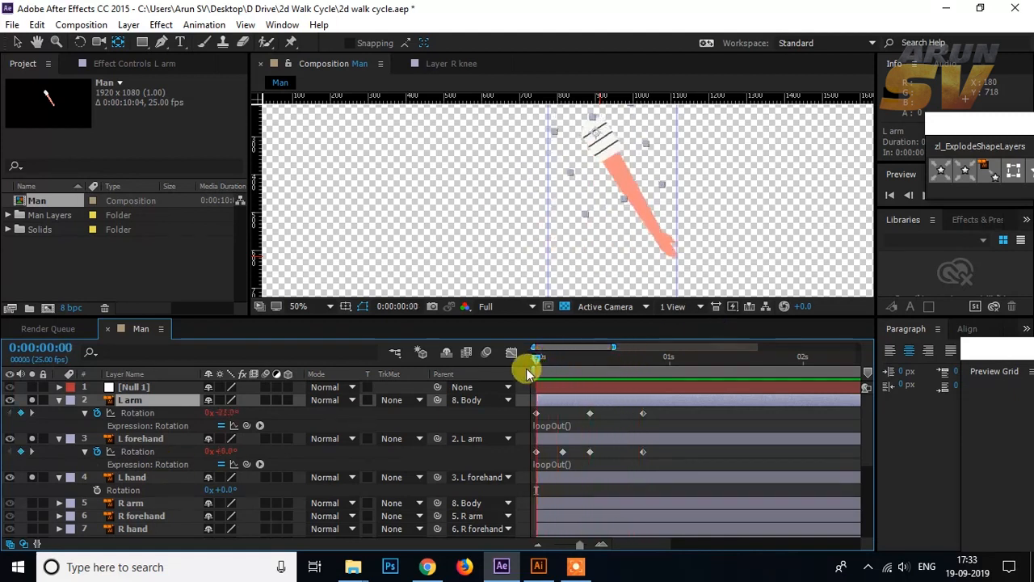
pyautogui.press('space')
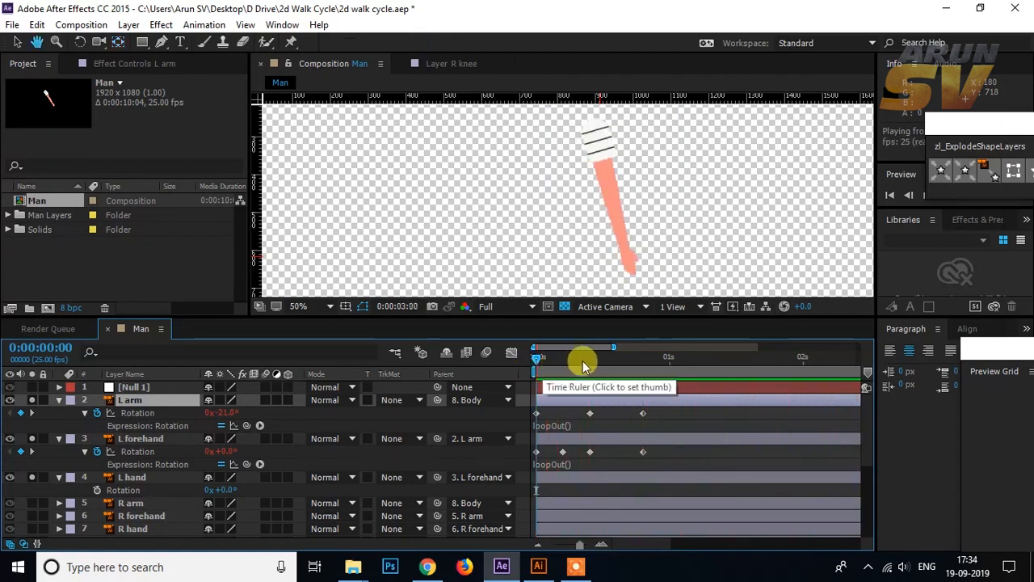
# Step: Collapse the L arm, L forehand and L hand layers and turn off their solo so the whole figure shows
pyautogui.press('space')
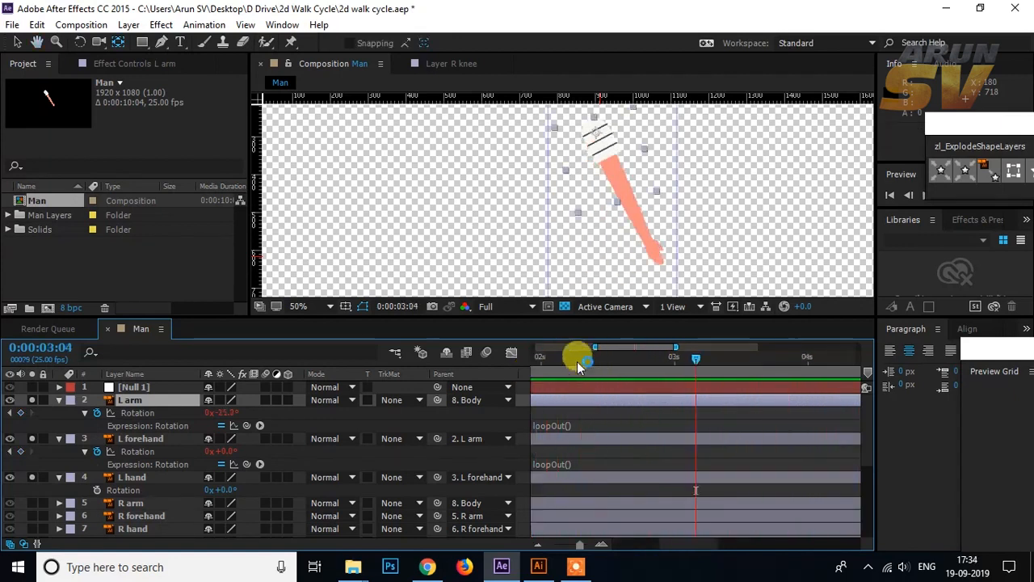
pyautogui.moveTo(577, 361); pyautogui.dragTo(611, 376)
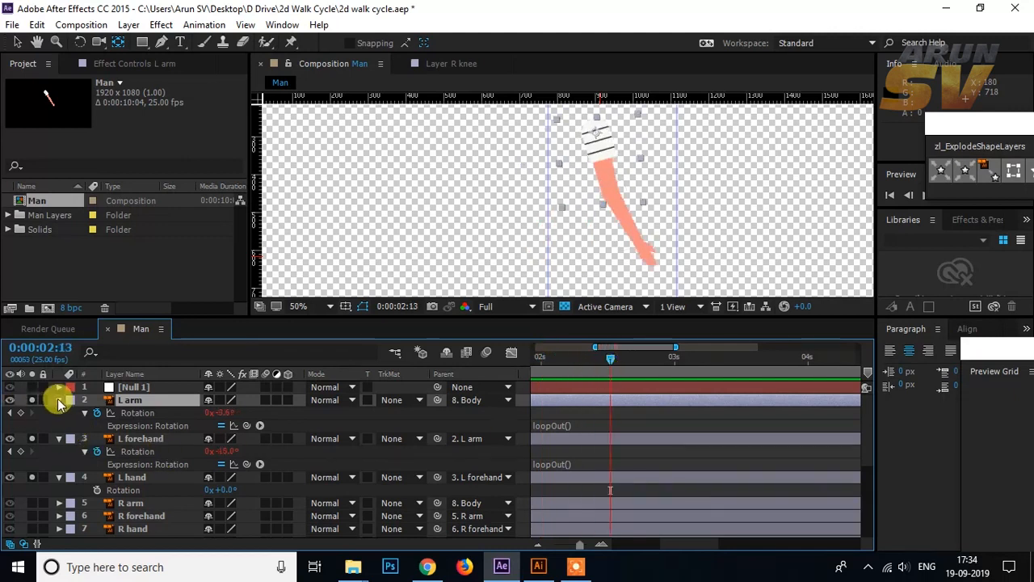
pyautogui.moveTo(60, 400); pyautogui.dragTo(59, 425)
pyautogui.click(32, 401)
pyautogui.click(32, 413)
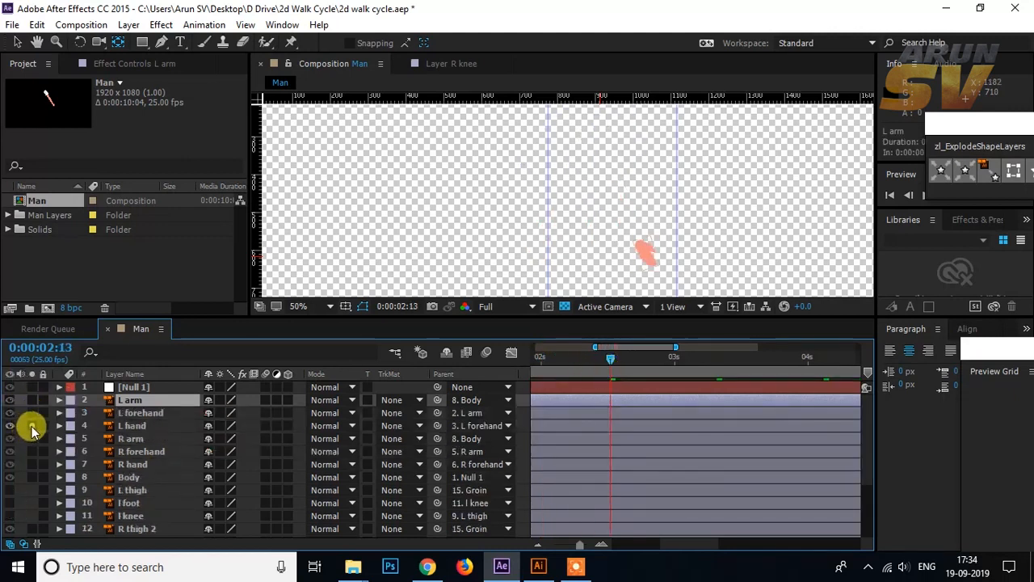
pyautogui.click(32, 425)
pyautogui.scroll(-1, 692, 167)
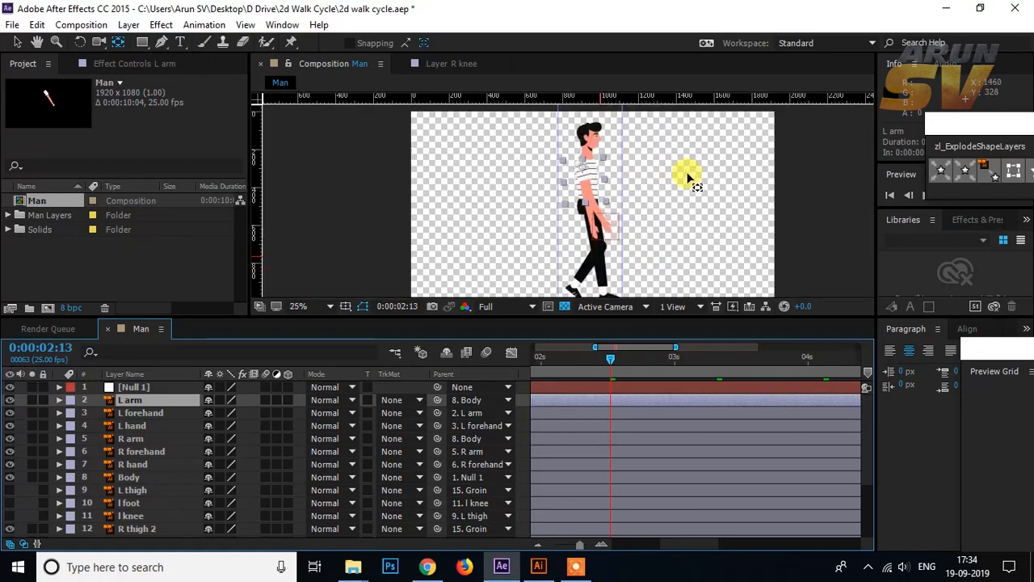
pyautogui.moveTo(604, 362)
pyautogui.mouseDown()
pyautogui.moveTo(554, 356)
pyautogui.moveTo(614, 365)
pyautogui.mouseUp()
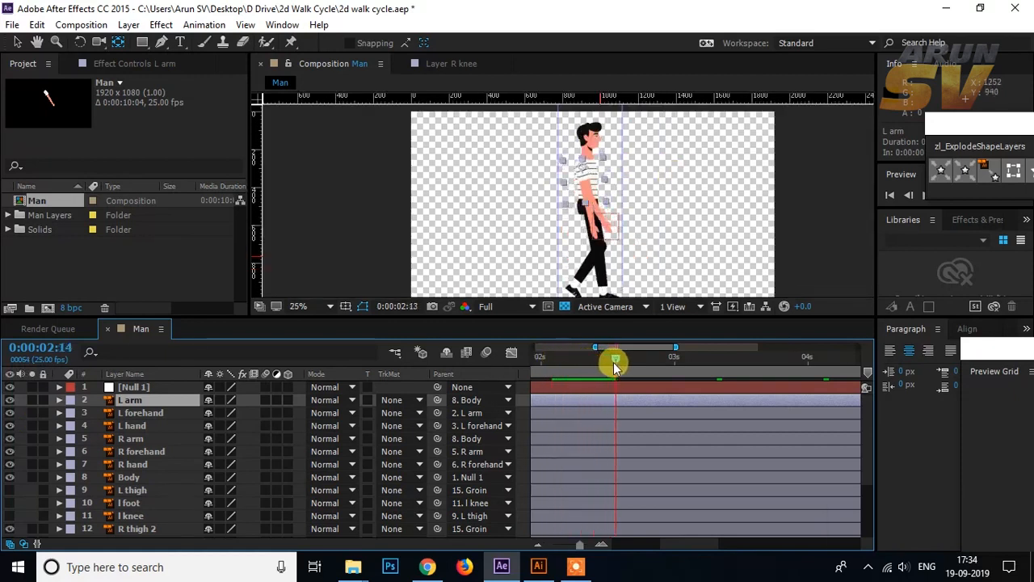
# Step: Hide the R arm, R forehand and R hand layers
pyautogui.click(122, 438)
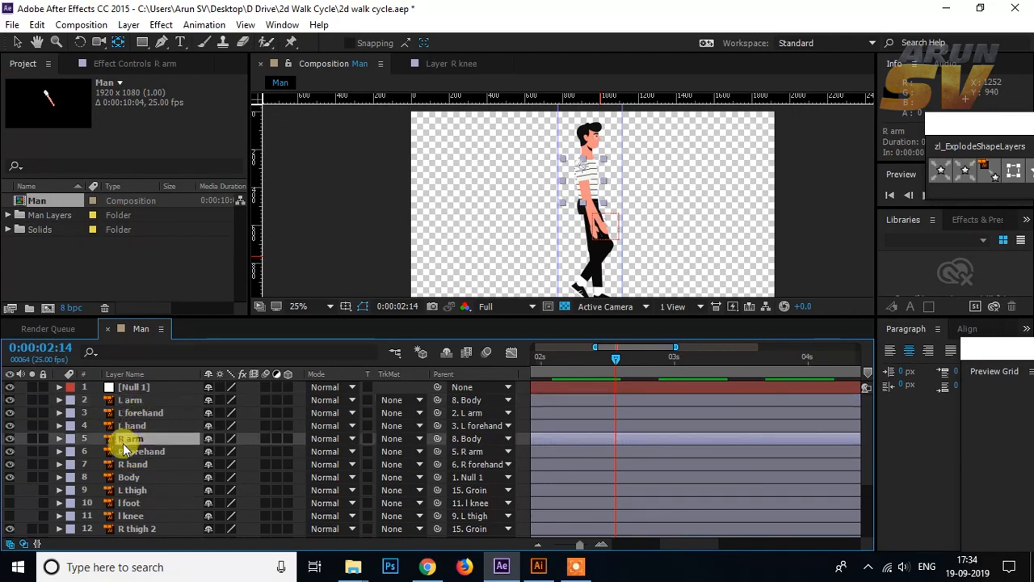
pyautogui.click(9, 439)
pyautogui.click(11, 452)
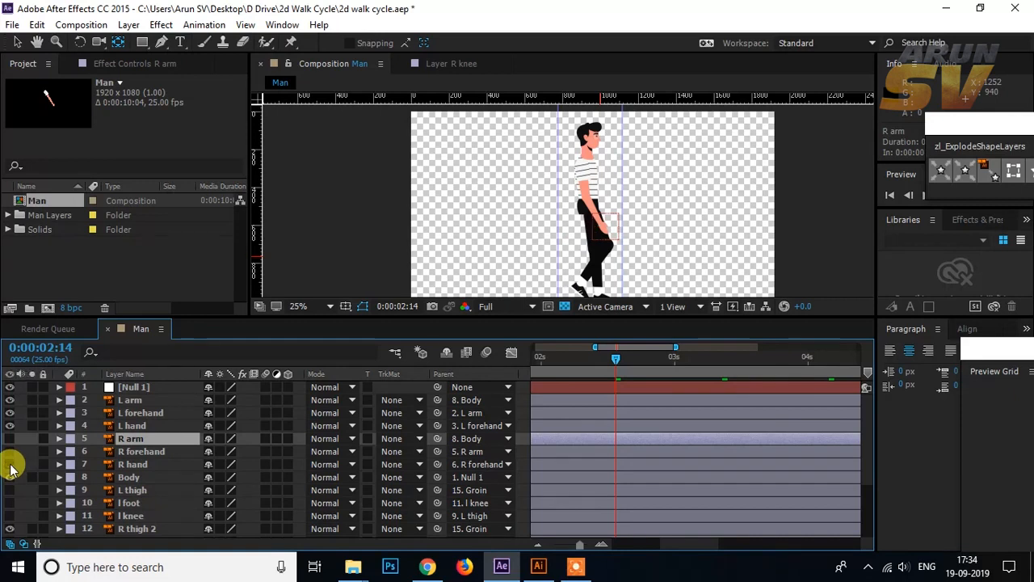
# Step: Keyframe the L arm's position at frame 0 and shift the arm forward on the shoulder to about 72.9, 52.3
pyautogui.moveTo(617, 358); pyautogui.dragTo(536, 365)
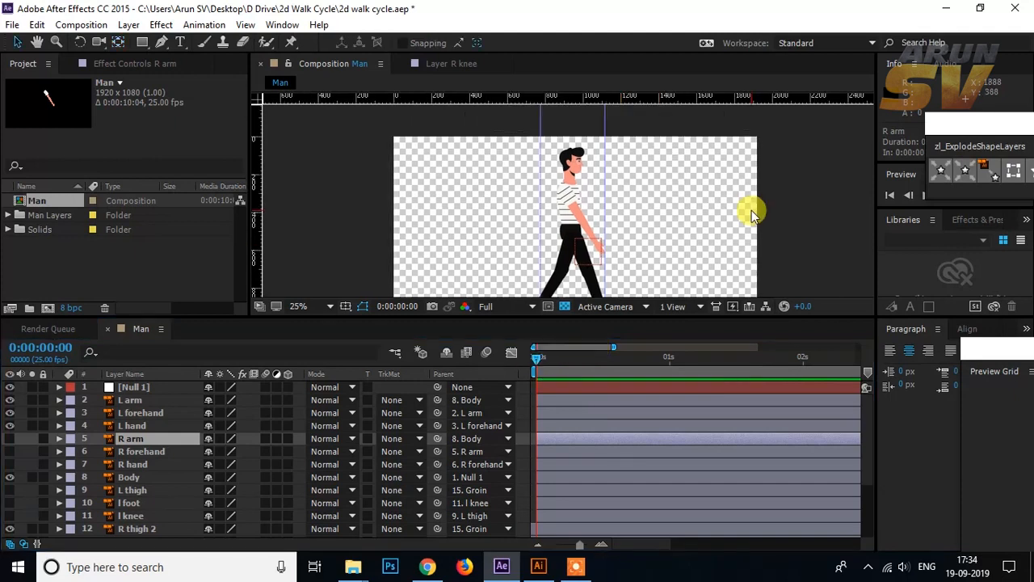
pyautogui.scroll(2, 751, 213)
pyautogui.click(588, 189)
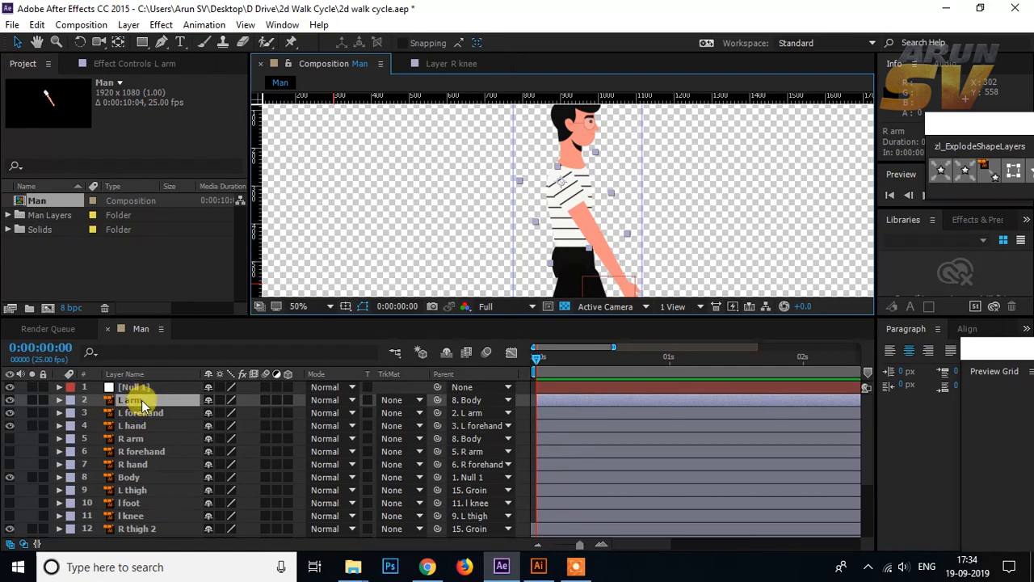
pyautogui.press('p')
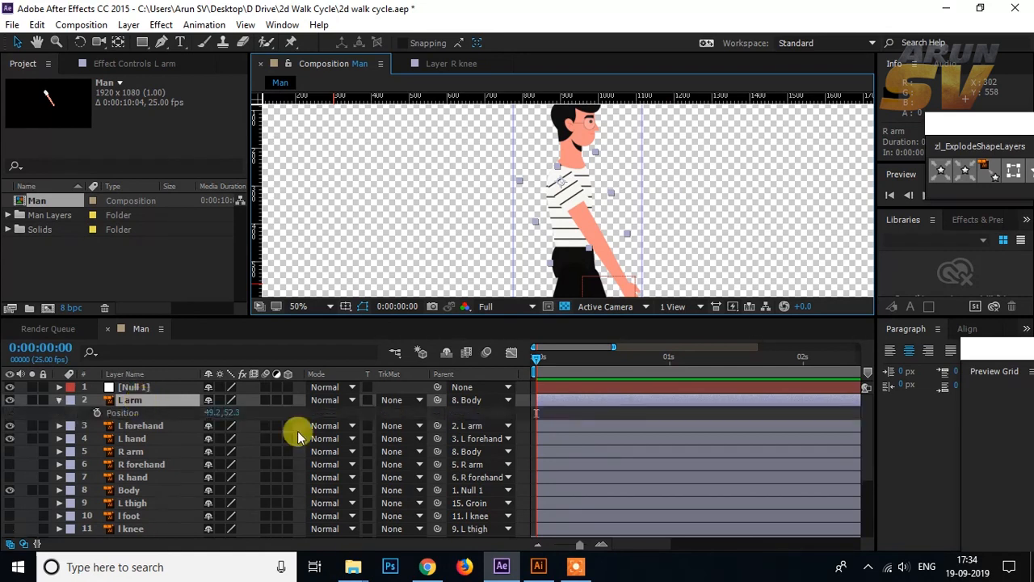
pyautogui.click(97, 412)
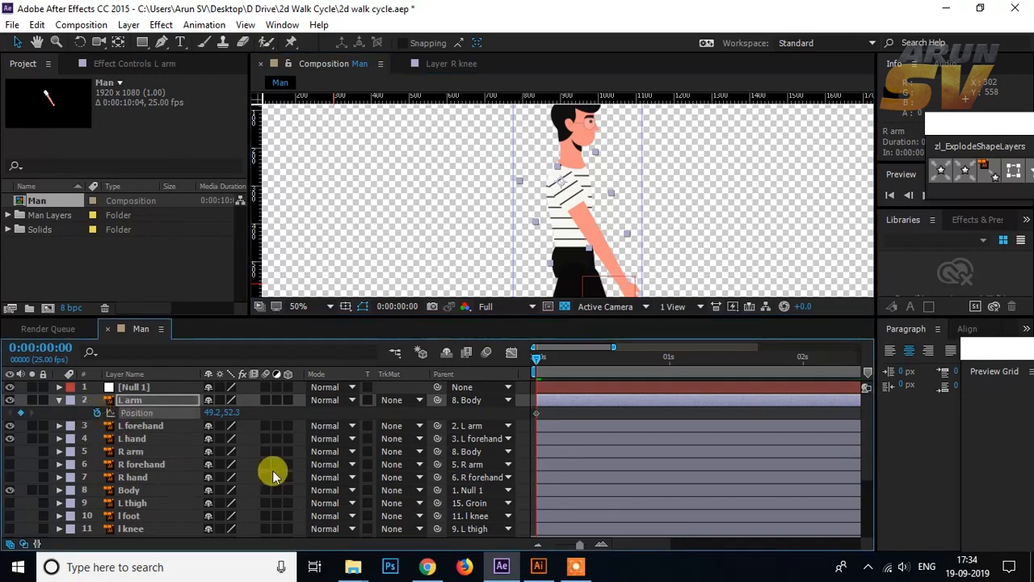
pyautogui.moveTo(590, 236); pyautogui.dragTo(580, 206)
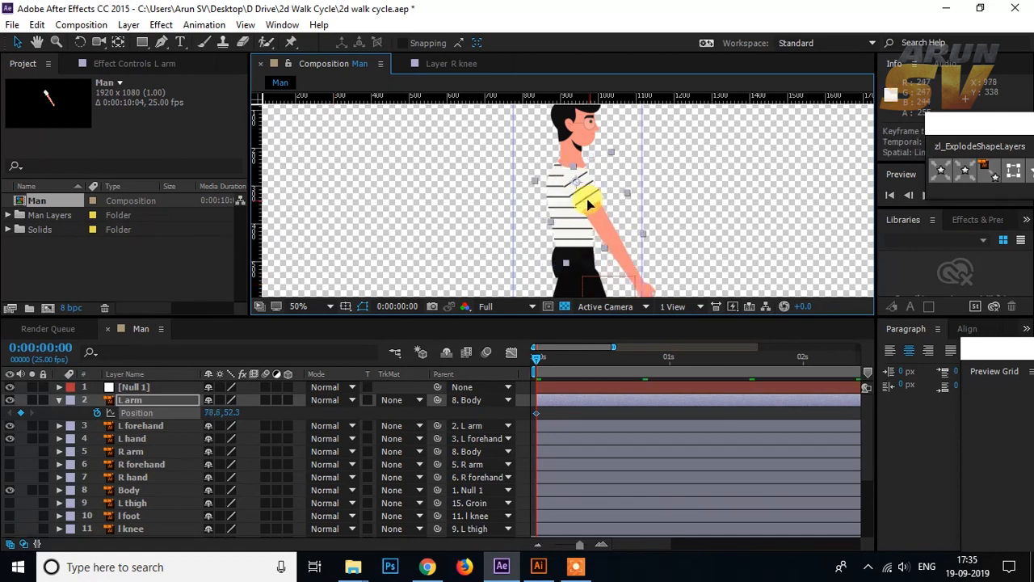
pyautogui.scroll(-2, 674, 216)
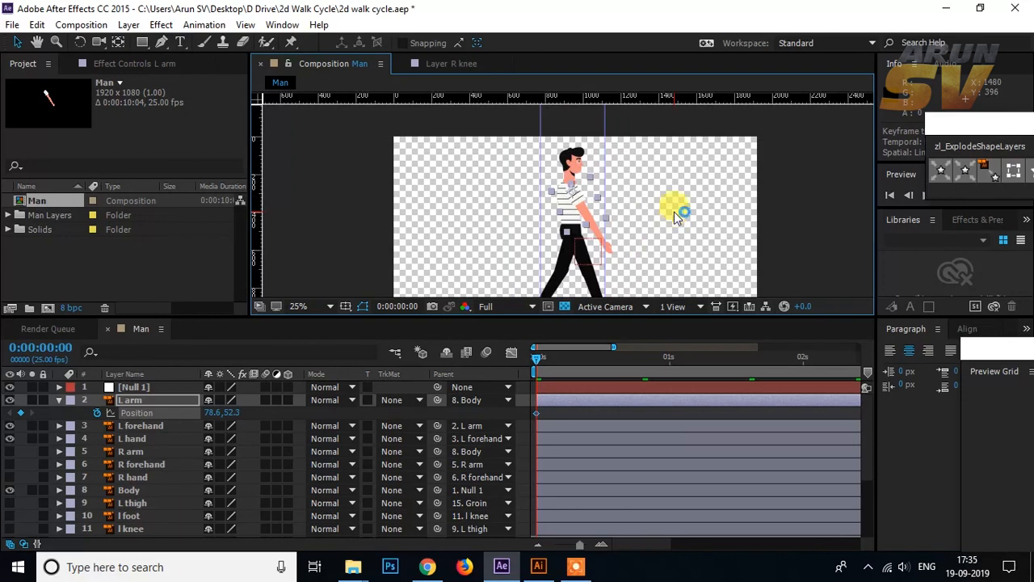
pyautogui.press('Left')
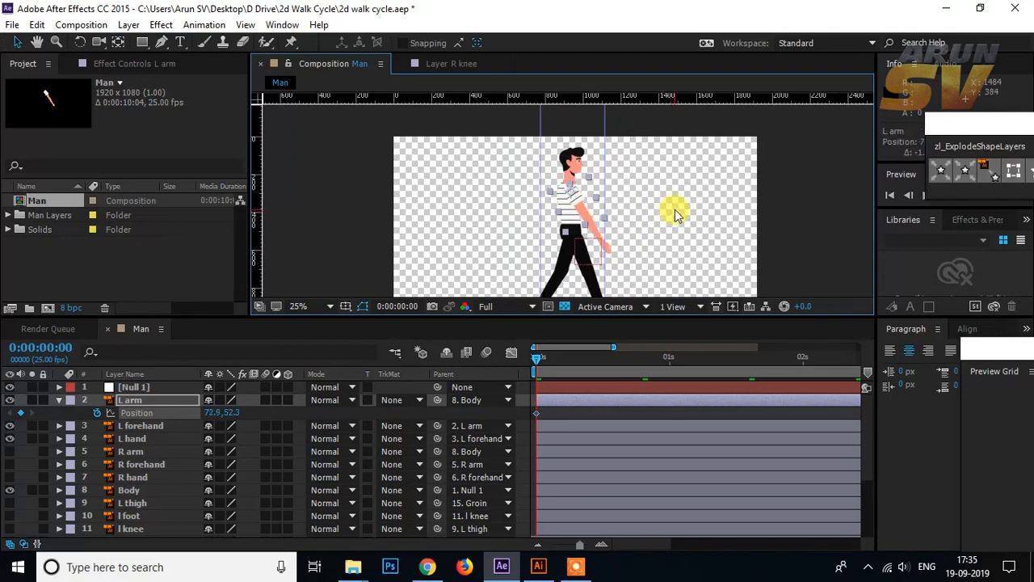
pyautogui.scroll(2, 675, 210)
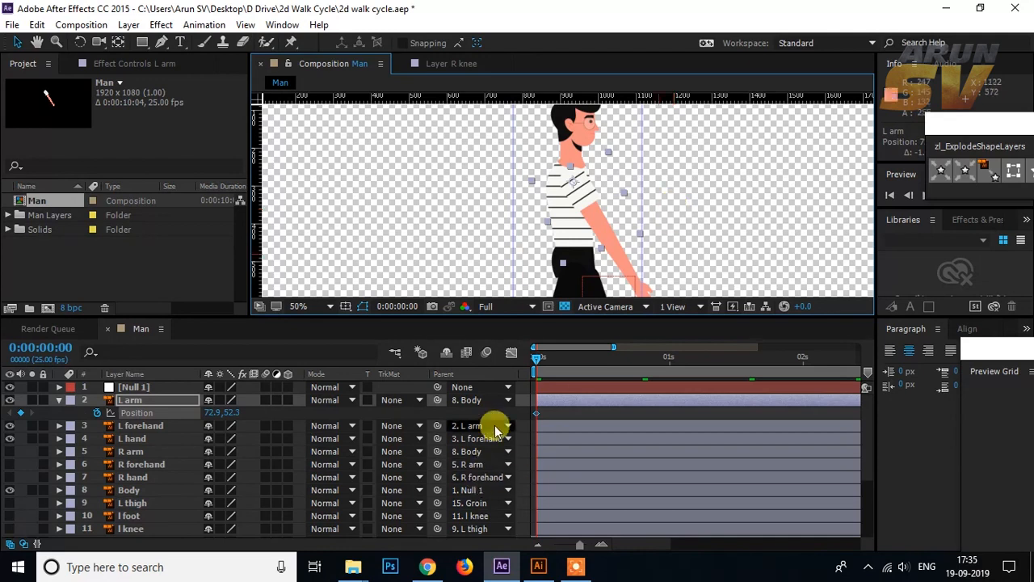
# Step: At frame 10, shift the L arm slightly backward to a position of about 55.6, 52.3
pyautogui.moveTo(538, 358); pyautogui.dragTo(518, 376)
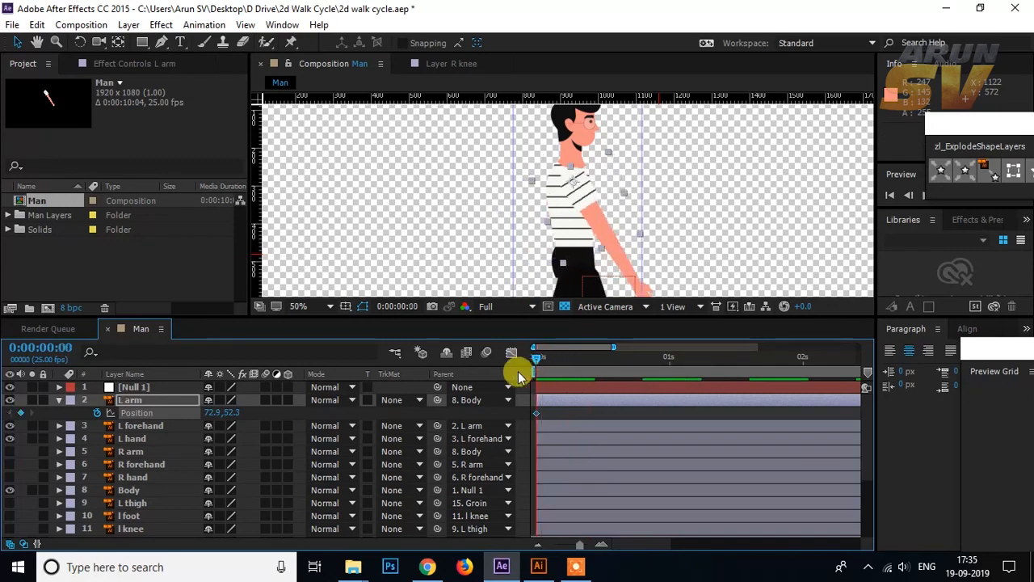
pyautogui.hotkey('shift', 'pagedown')
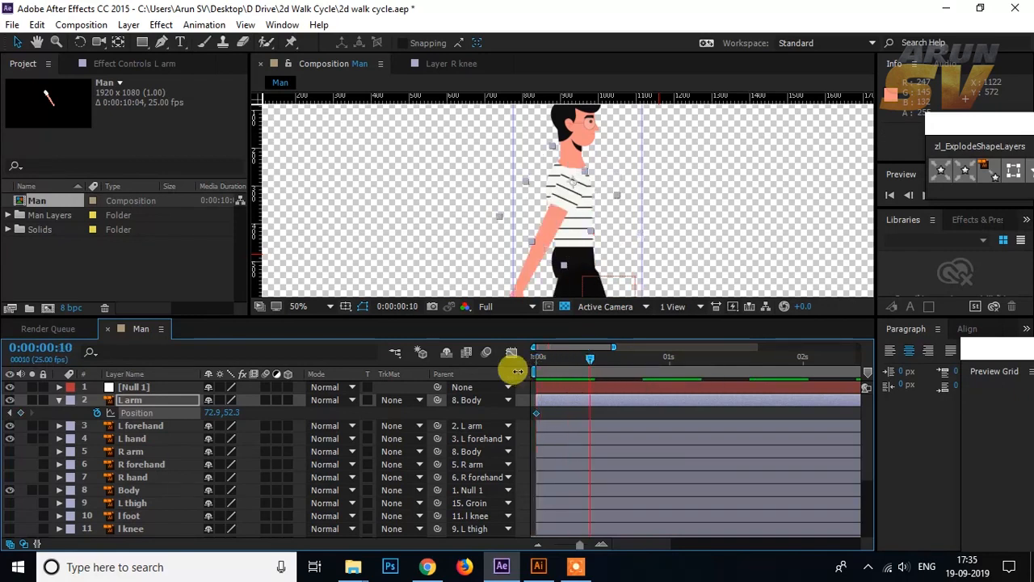
pyautogui.moveTo(566, 200)
pyautogui.mouseDown()
pyautogui.moveTo(556, 204)
pyautogui.moveTo(571, 218)
pyautogui.moveTo(559, 204)
pyautogui.mouseUp()
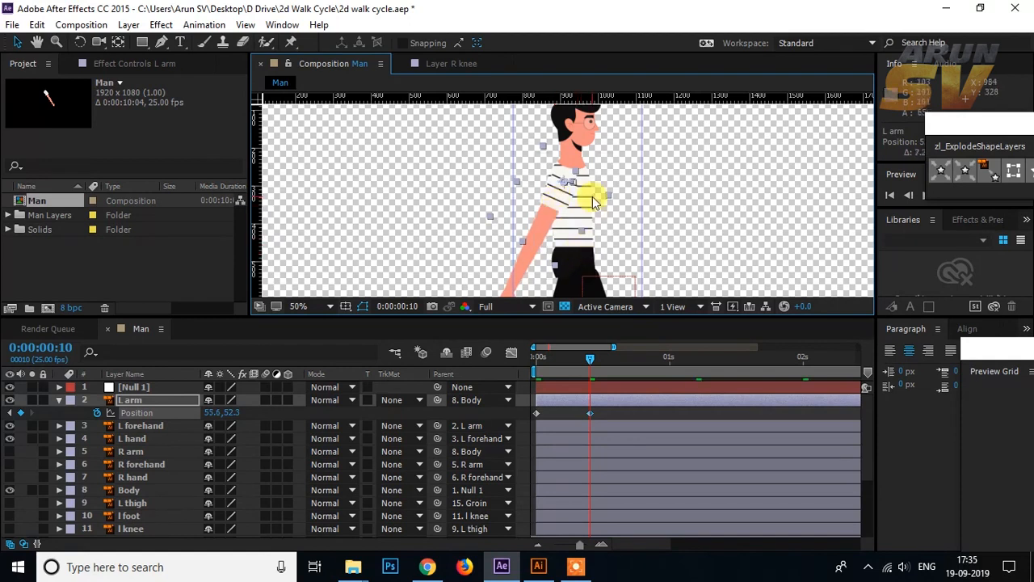
pyautogui.scroll(-2, 593, 202)
# Step: Add the copied loopOut() expression to the L arm's position and preview the animation
pyautogui.moveTo(589, 358); pyautogui.dragTo(513, 361)
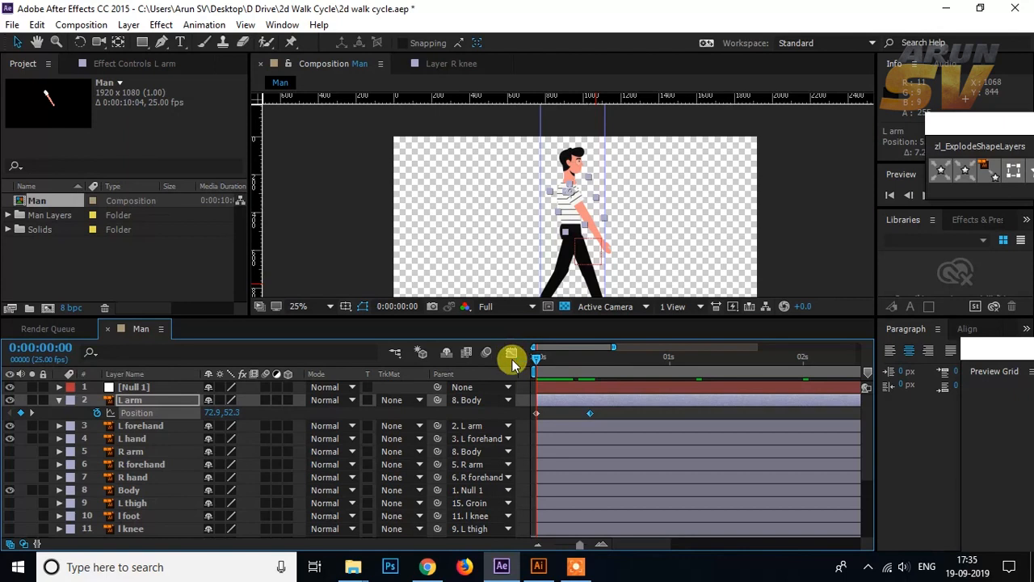
pyautogui.keyDown('alt'); pyautogui.click(96, 413); pyautogui.keyUp('alt')
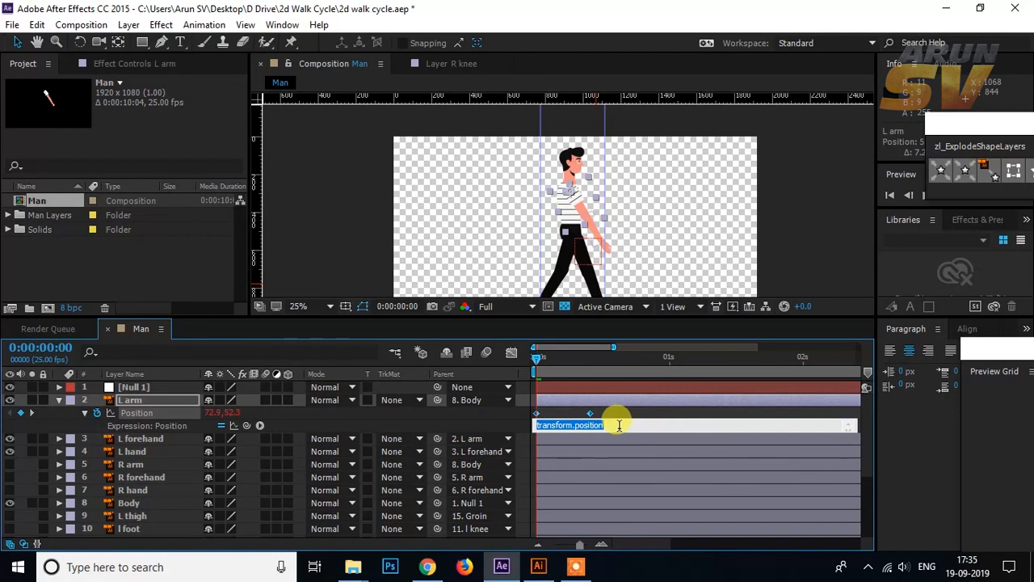
pyautogui.write('loopOut()')
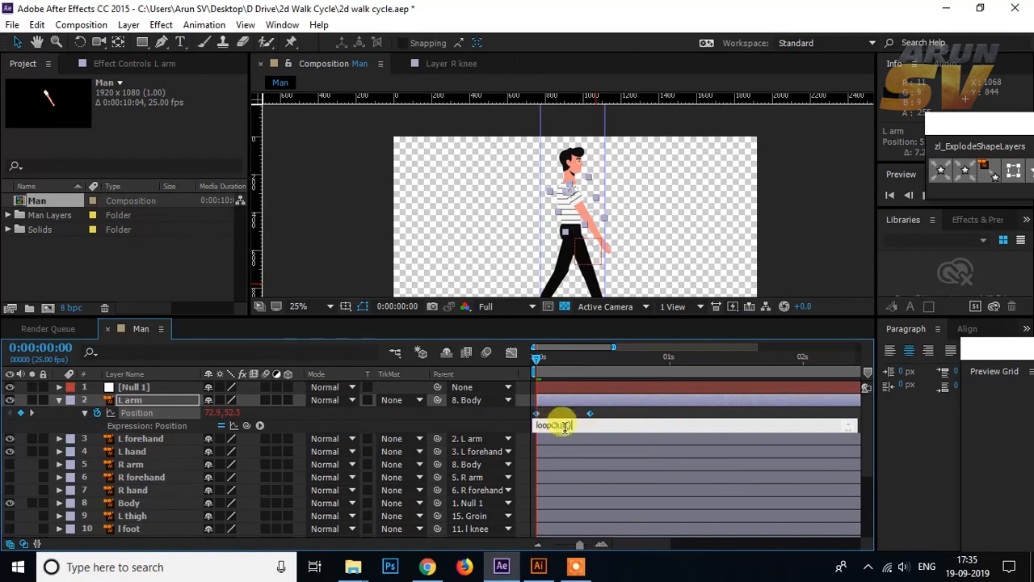
pyautogui.click(485, 420)
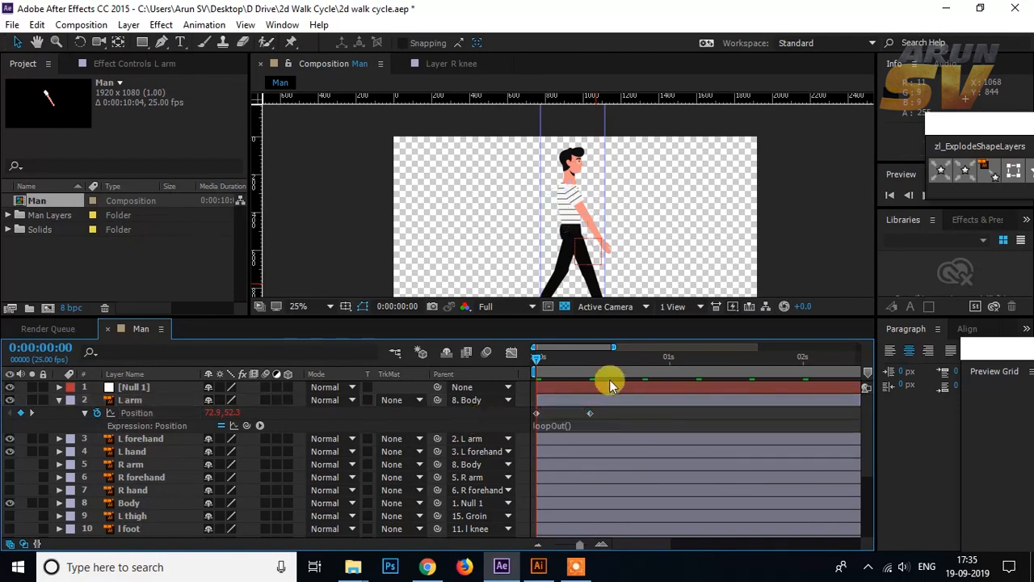
pyautogui.press('space')
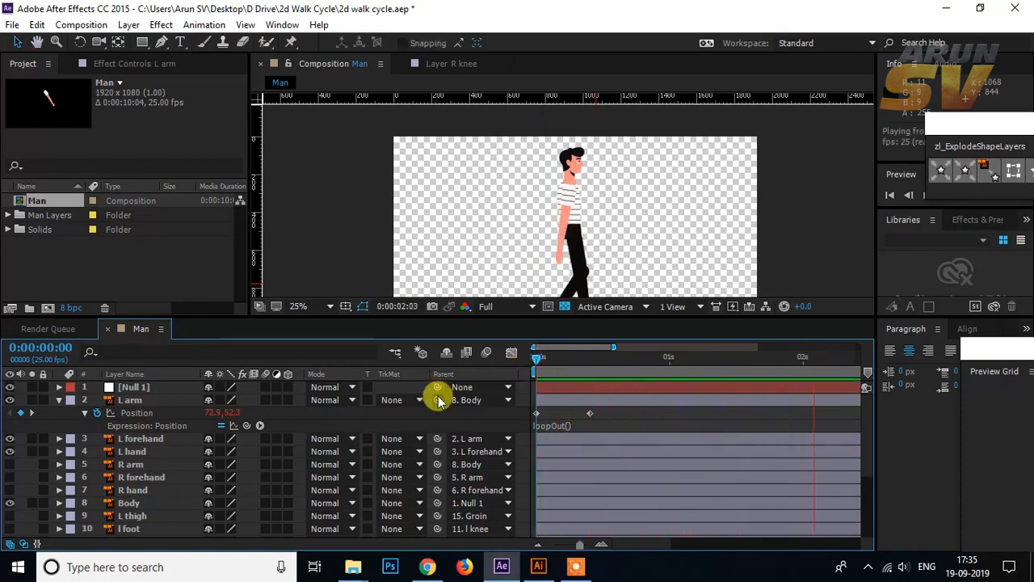
pyautogui.press('space')
# Step: Copy the L arm's frame 0 position keyframe to frame 20
pyautogui.moveTo(536, 370); pyautogui.dragTo(591, 370)
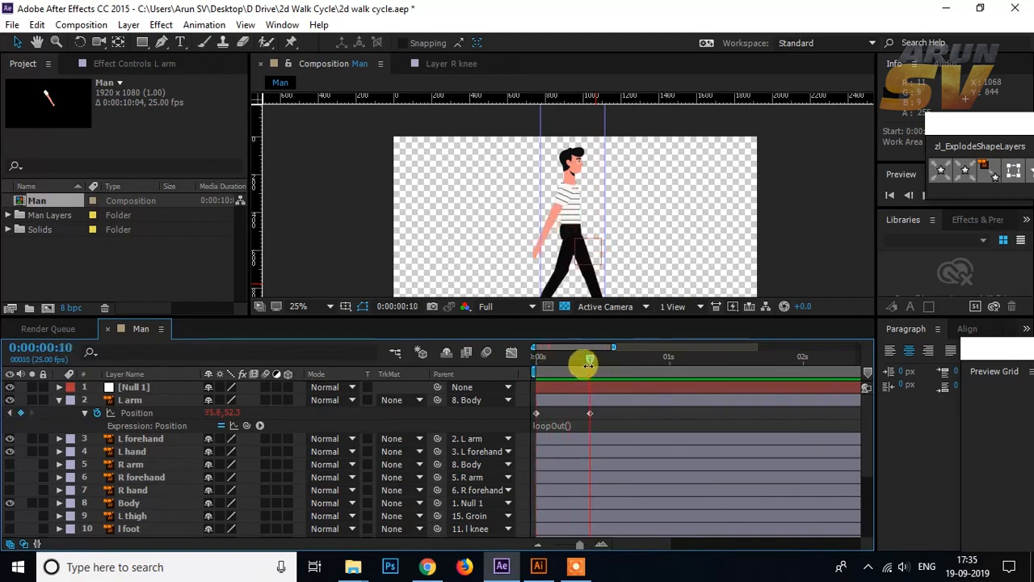
pyautogui.press('space')
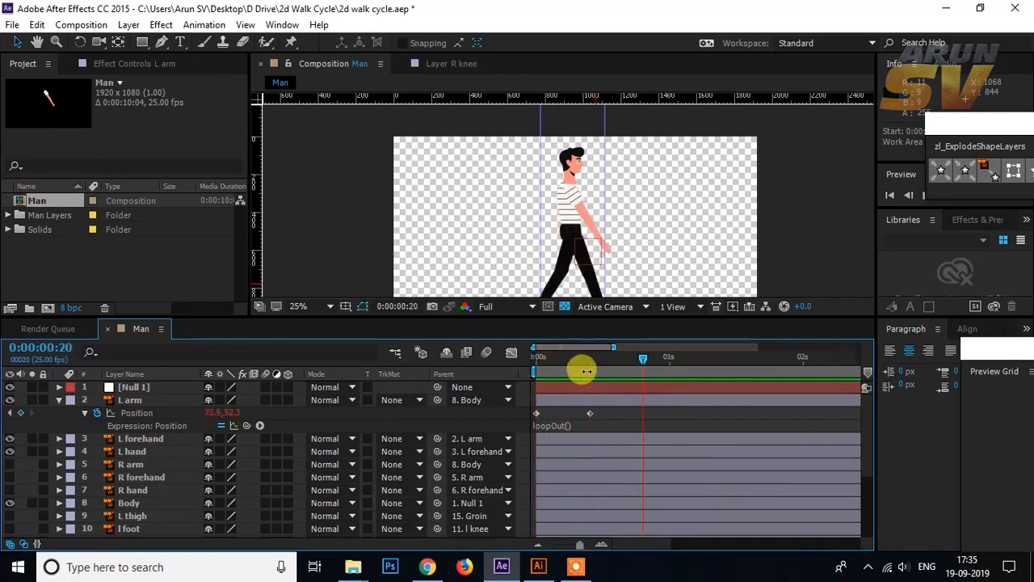
pyautogui.click(536, 413)
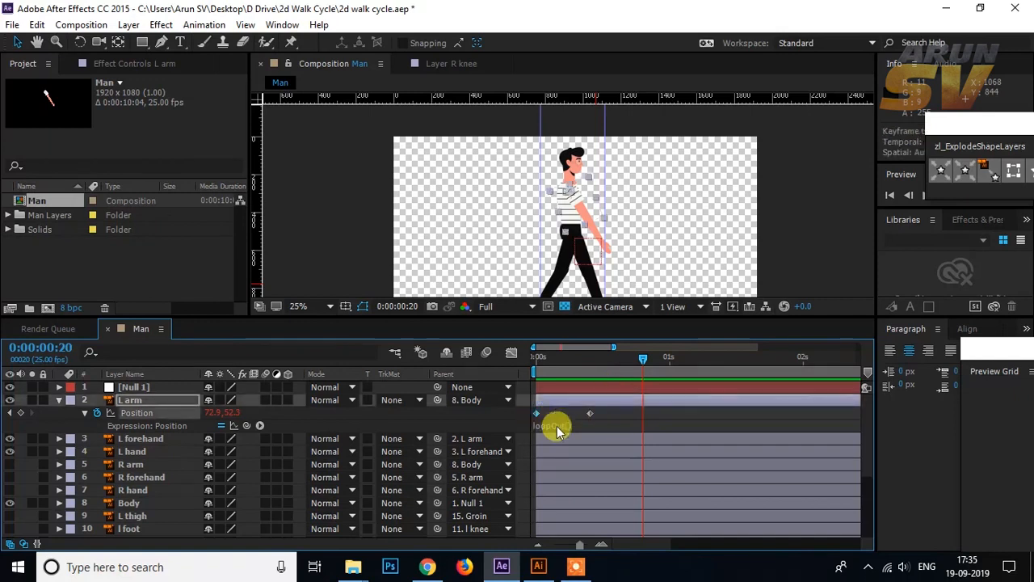
pyautogui.hotkey('ctrl', 'v')
pyautogui.click(667, 416)
# Step: Play the animation from frame 0 to check the looping arm movement, then return to frame 0
pyautogui.moveTo(644, 360); pyautogui.dragTo(579, 356)
pyautogui.press('space')
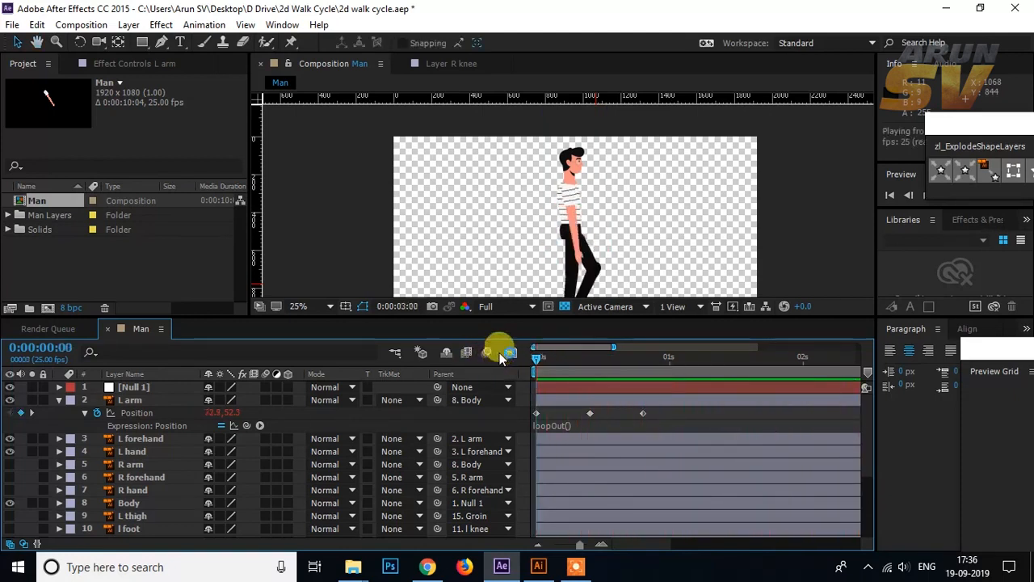
pyautogui.click(533, 360)
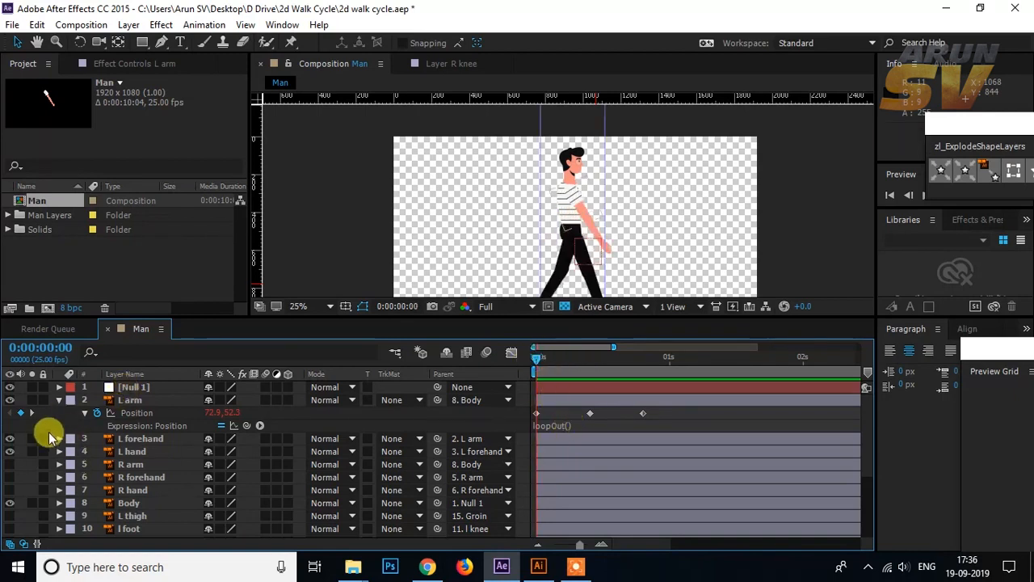
# Step: Duplicate the L arm, L forehand and L hand layers and stack the three copies together above the original L arm
pyautogui.click(142, 403)
pyautogui.click(132, 454)
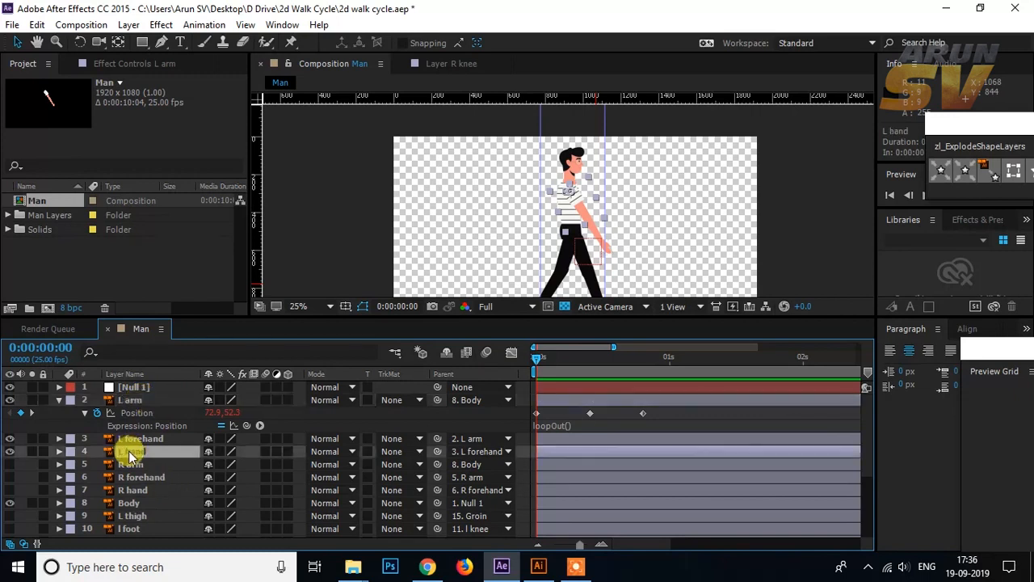
pyautogui.click(131, 400)
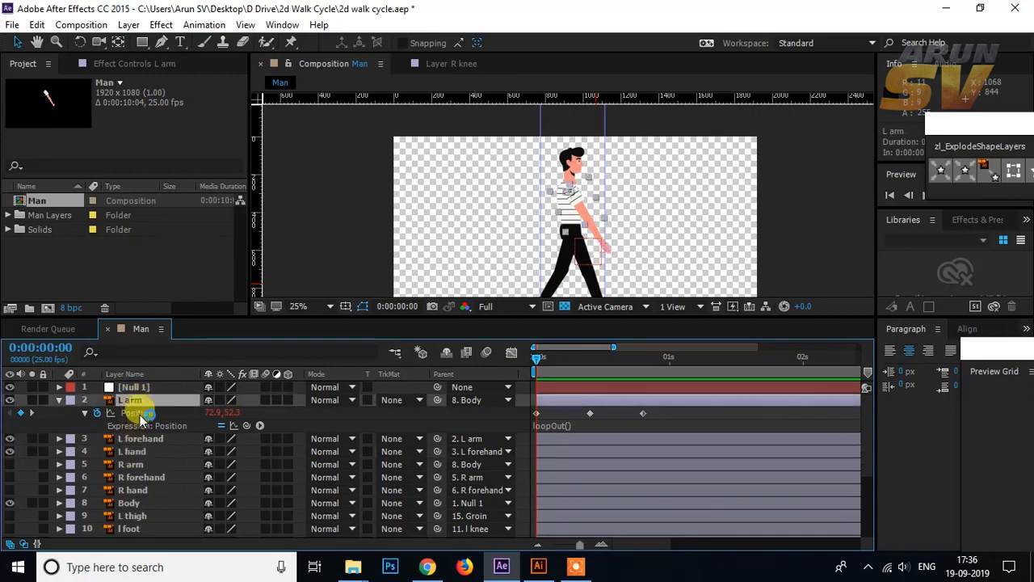
pyautogui.keyDown('shift'); pyautogui.click(137, 456); pyautogui.keyUp('shift')
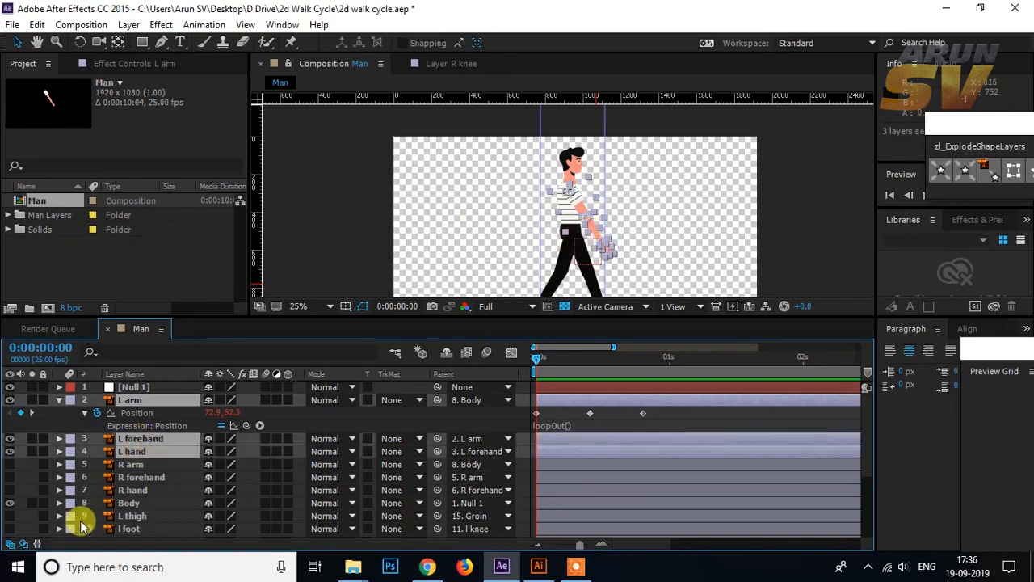
pyautogui.hotkey('ctrl', 'd')
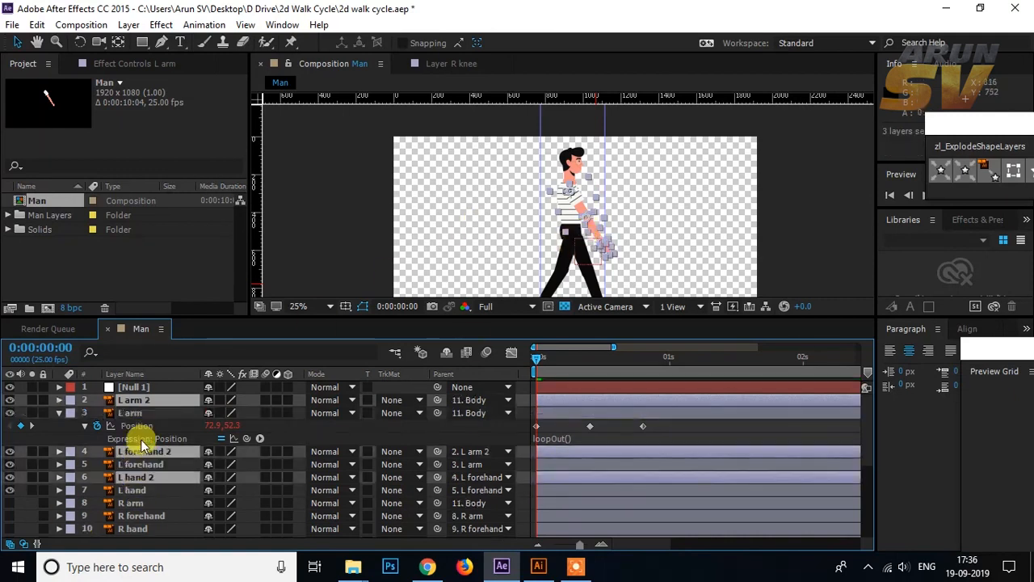
pyautogui.moveTo(134, 478); pyautogui.dragTo(143, 415)
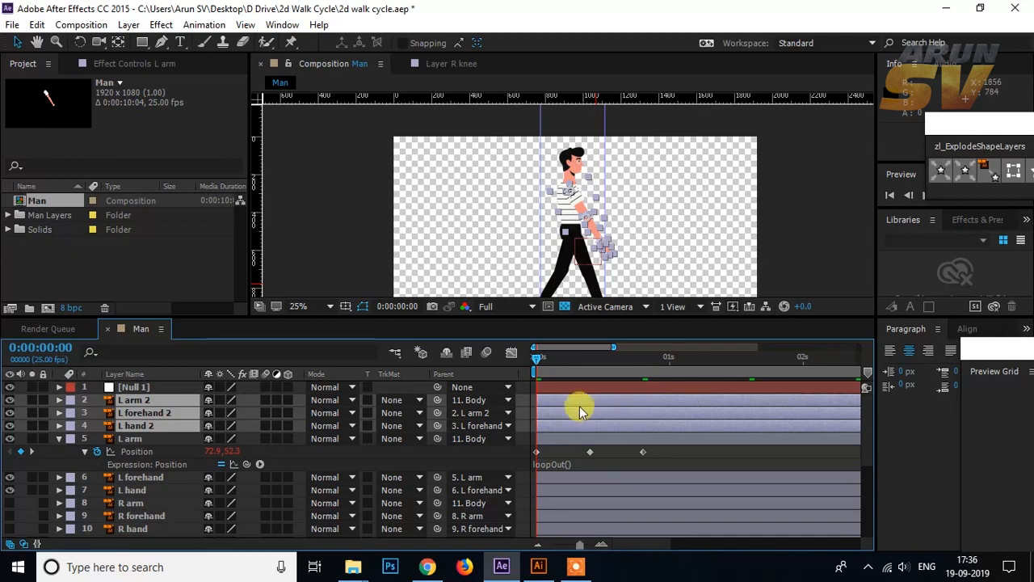
# Step: Shift the three duplicated arm layers about 10 frames earlier so they swing opposite to the original arm
pyautogui.moveTo(571, 400); pyautogui.dragTo(516, 410)
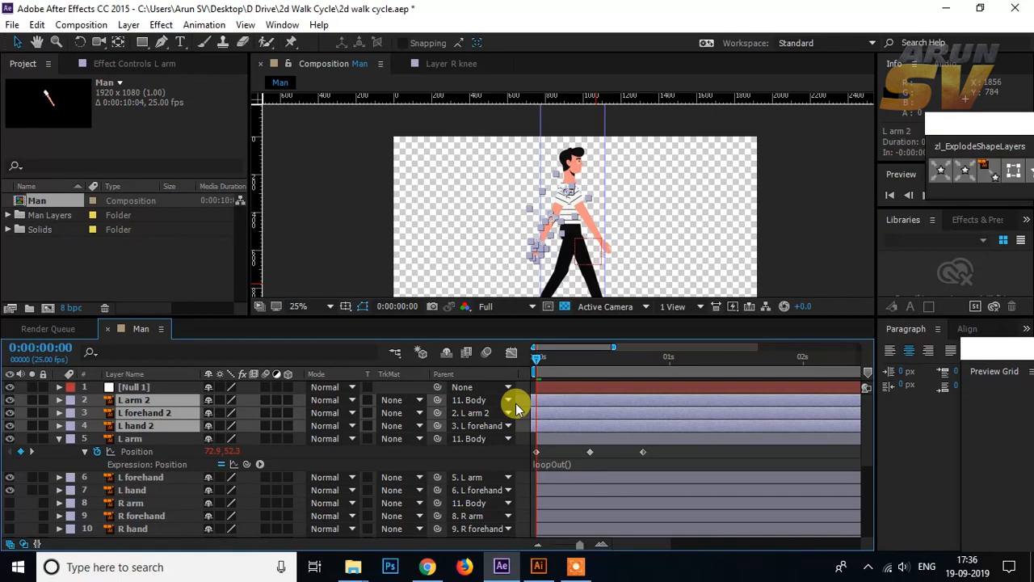
pyautogui.click(571, 450)
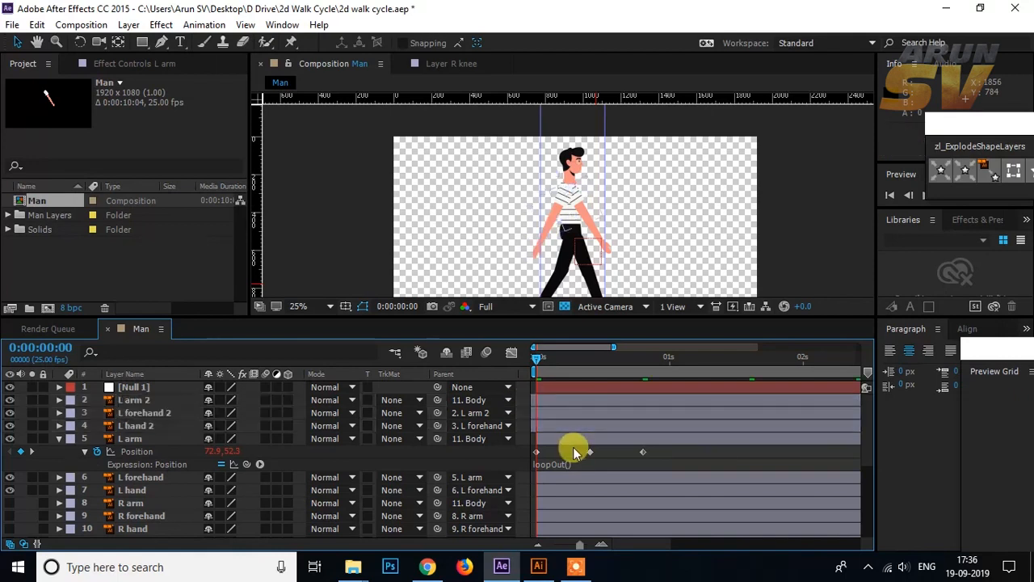
# Step: Play the animation from frame 0 to check the opposing arm swing, then return to frame 0
pyautogui.moveTo(539, 357); pyautogui.dragTo(510, 359)
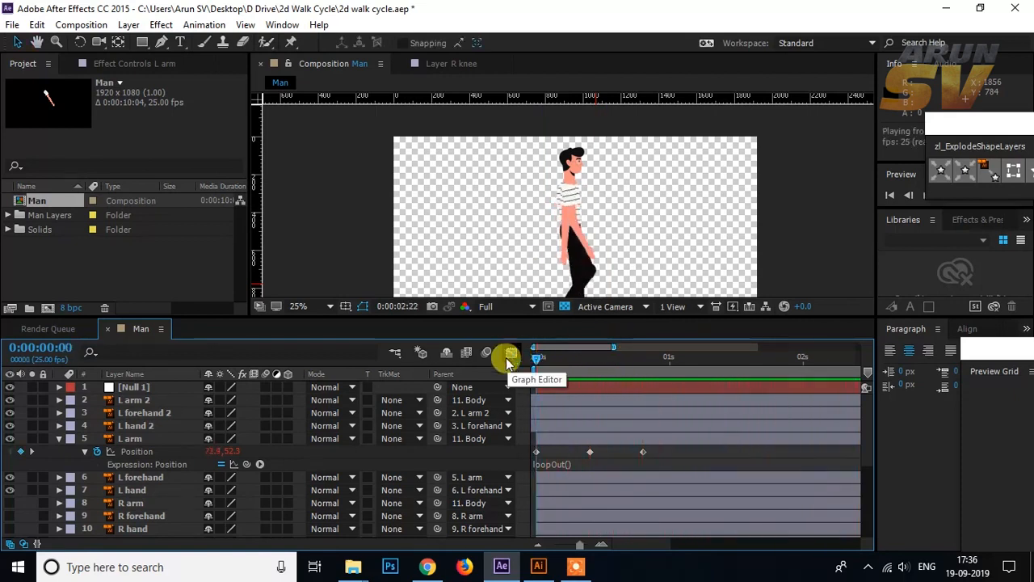
pyautogui.press('space')
pyautogui.click(546, 361)
pyautogui.press('Home')
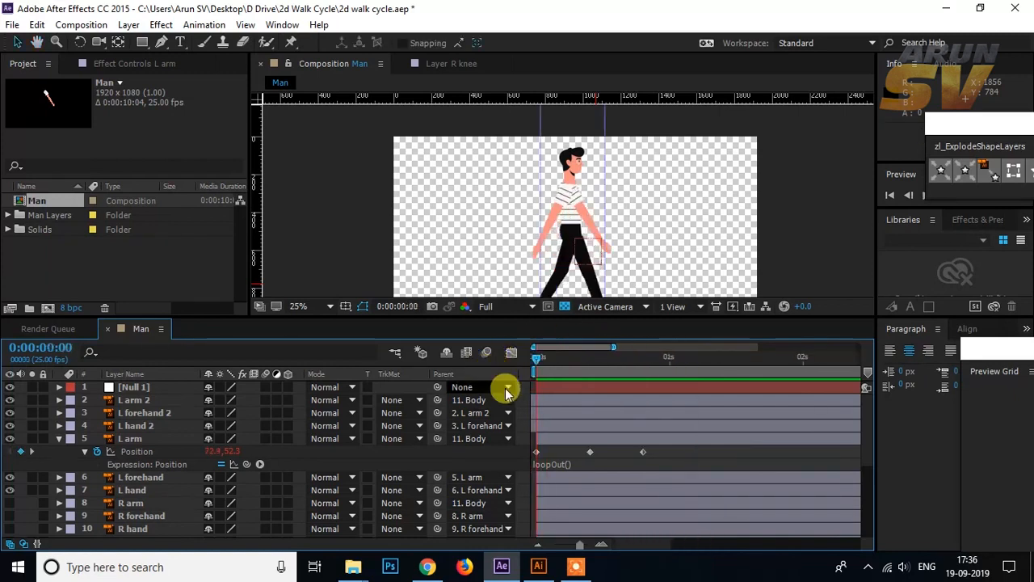
# Step: Move the original L arm, L forehand and L hand layers directly below the Body layer
pyautogui.click(134, 399)
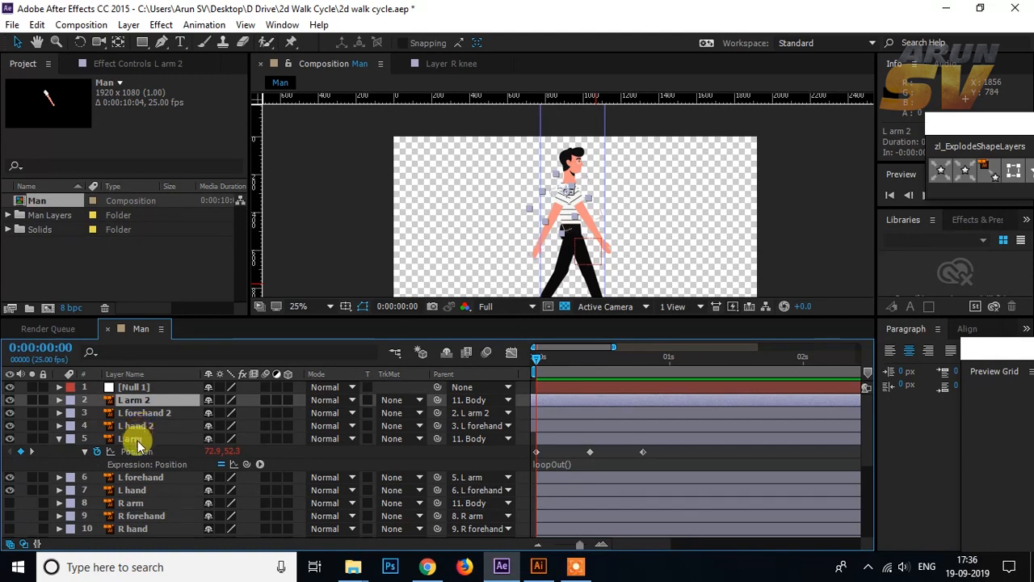
pyautogui.click(136, 439)
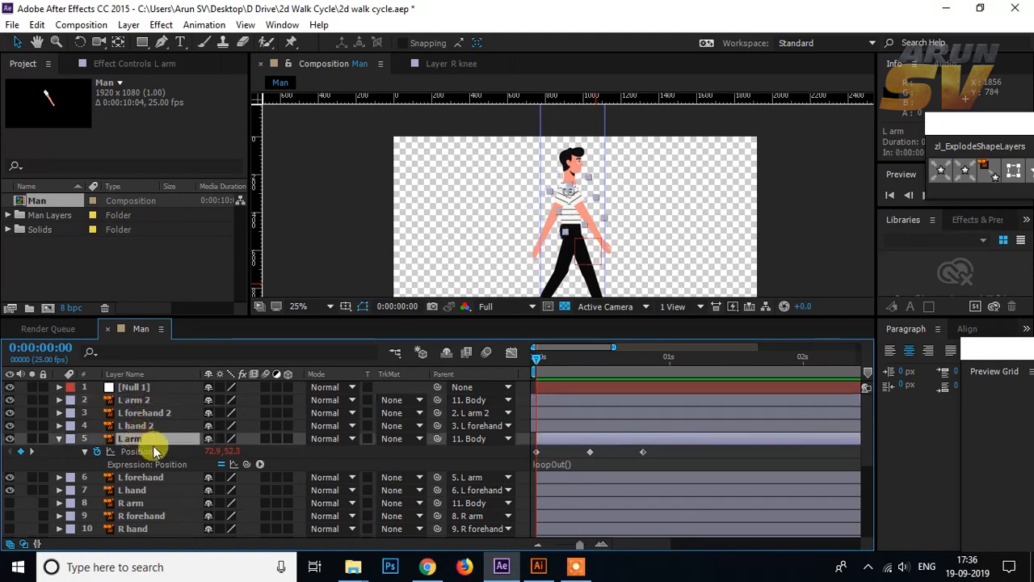
pyautogui.keyDown('shift'); pyautogui.click(139, 490); pyautogui.keyUp('shift')
pyautogui.scroll(-2, 187, 416)
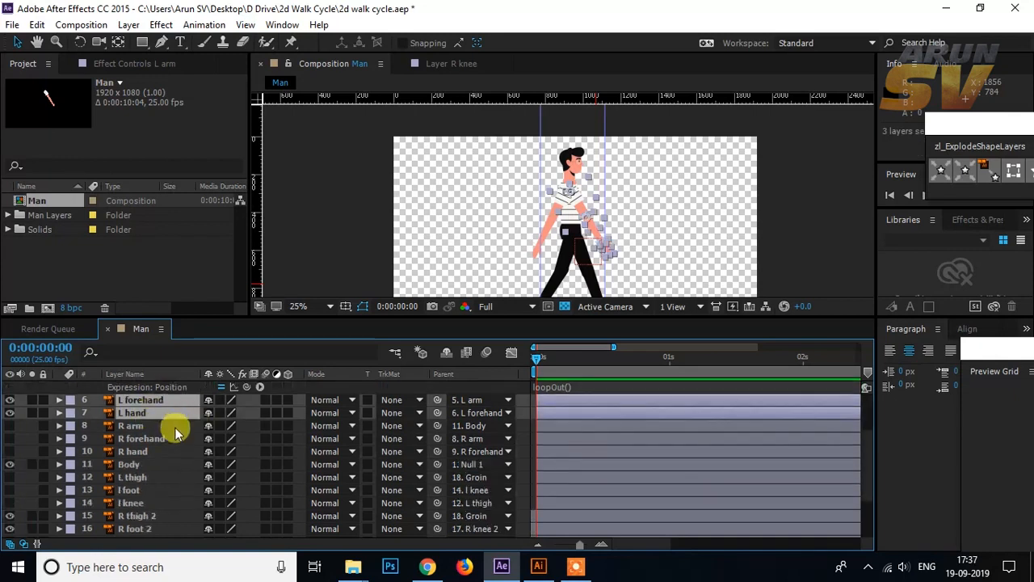
pyautogui.scroll(1, 173, 428)
pyautogui.moveTo(134, 404); pyautogui.dragTo(135, 504)
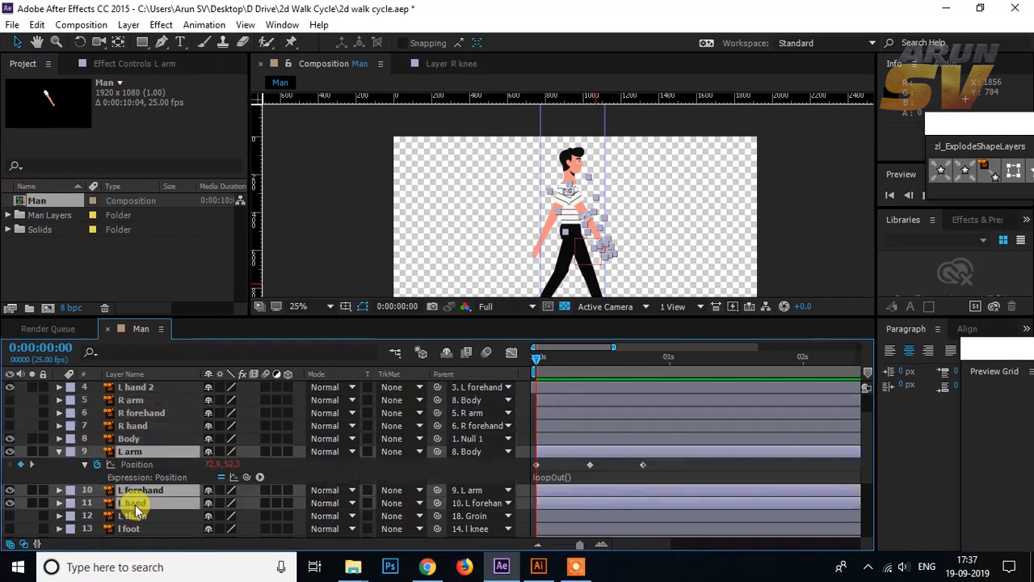
pyautogui.click(496, 476)
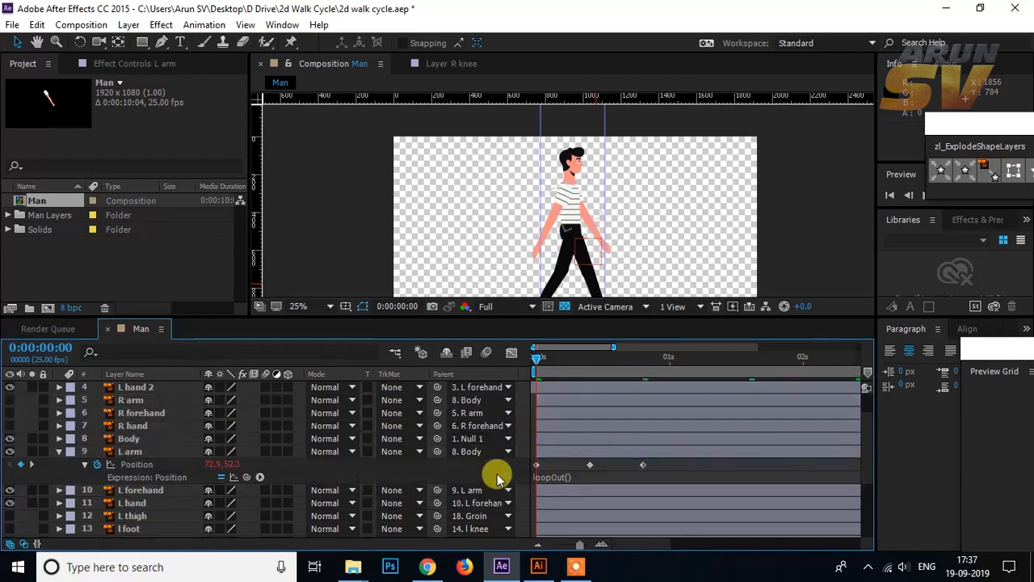
# Step: Play the walk animation in an enlarged composition view to check the whole figure
pyautogui.press('space')
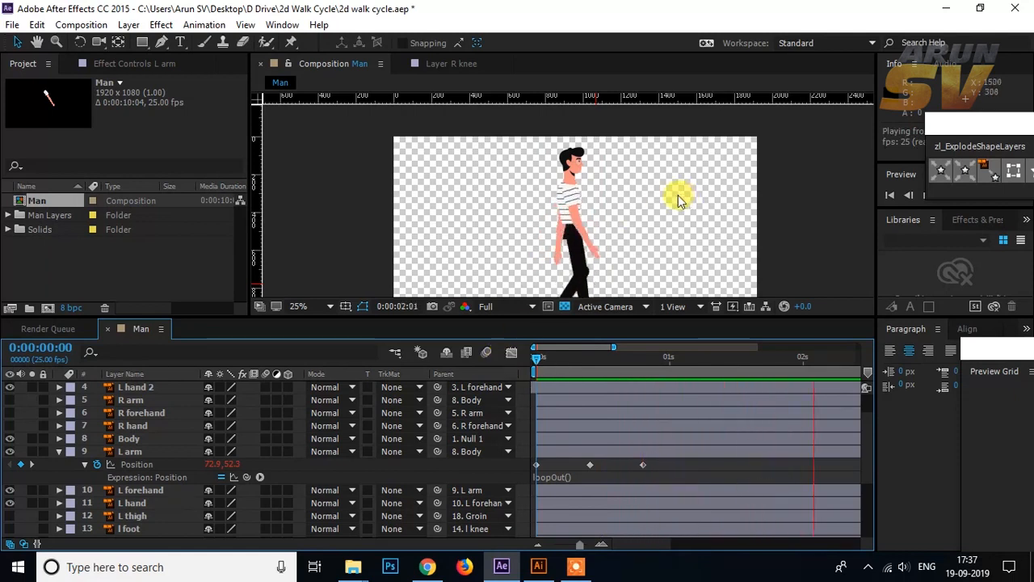
pyautogui.press(',')
pyautogui.moveTo(620, 317); pyautogui.dragTo(614, 369)
pyautogui.press('.')
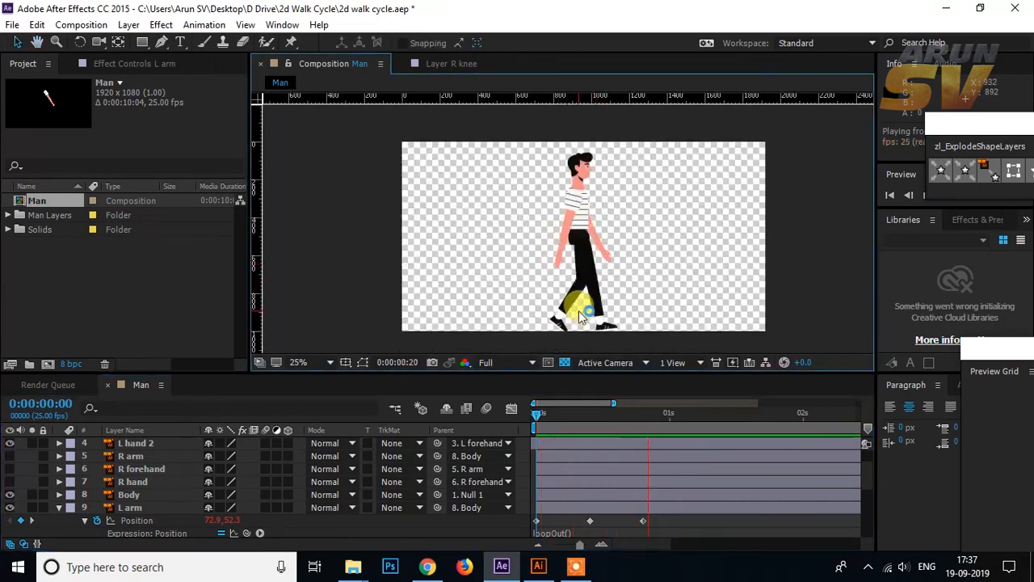
pyautogui.press('space')
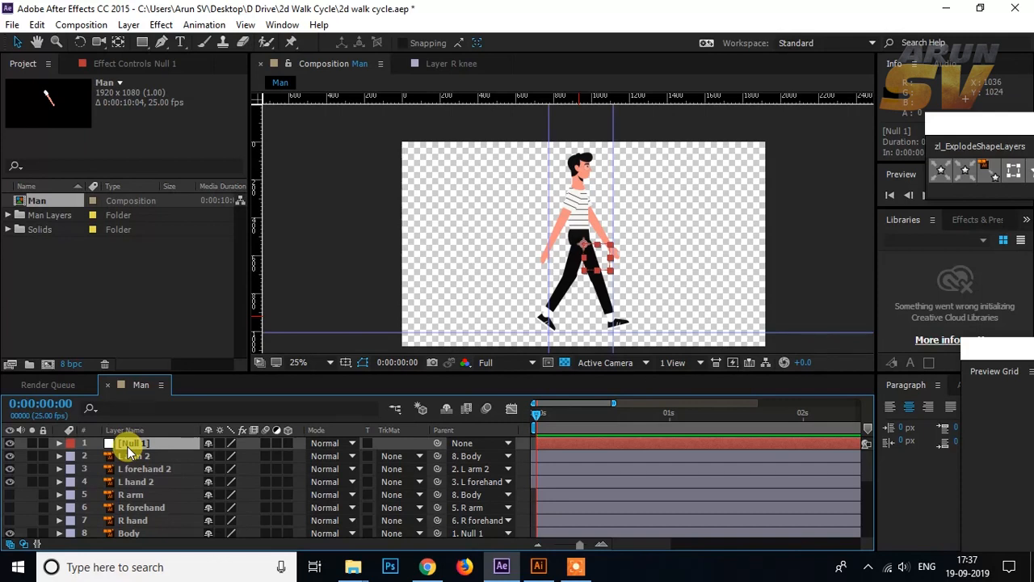
# Step: Add a position keyframe to Null 1 at frame 0 and move the null to 977, 556
pyautogui.press('p')
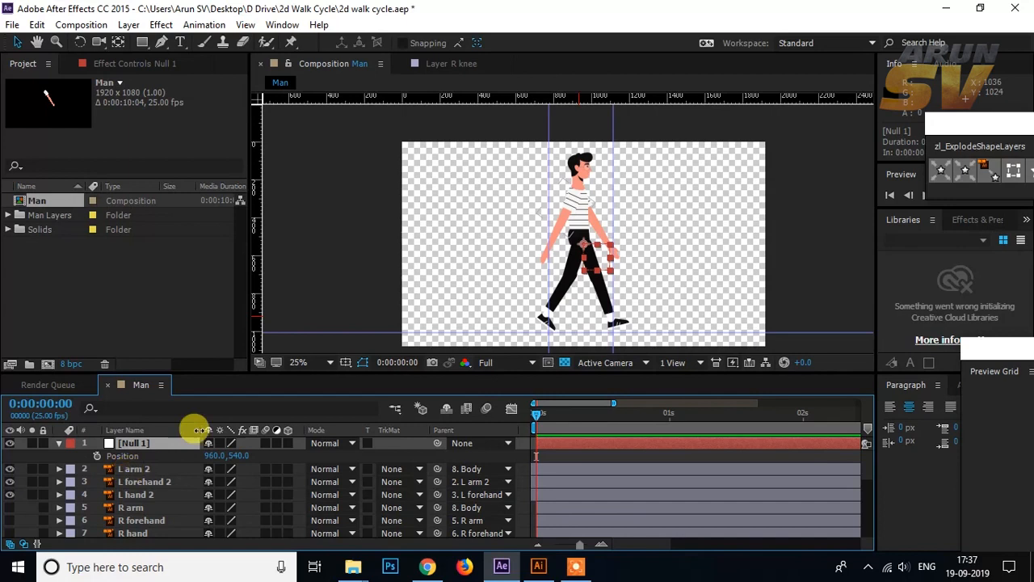
pyautogui.press('/')
pyautogui.scroll(-1, 657, 289)
pyautogui.moveTo(594, 299); pyautogui.dragTo(599, 210)
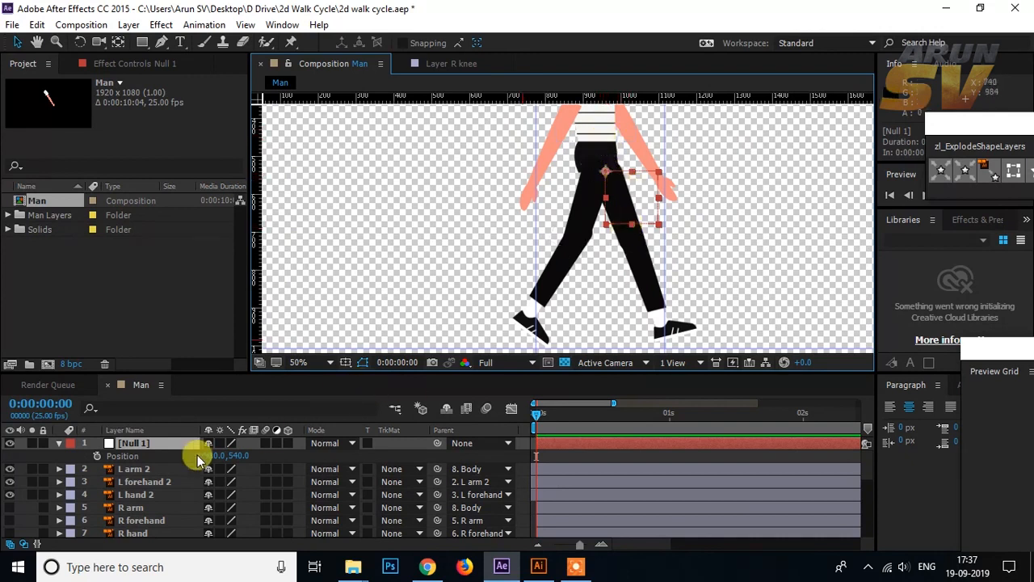
pyautogui.click(96, 456)
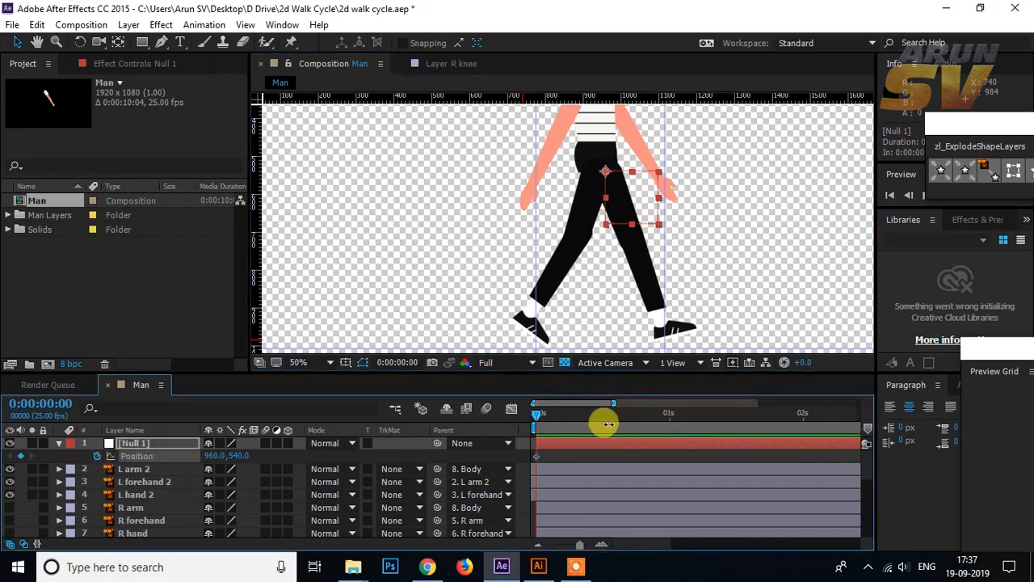
pyautogui.click(634, 201)
pyautogui.moveTo(634, 200); pyautogui.dragTo(636, 209)
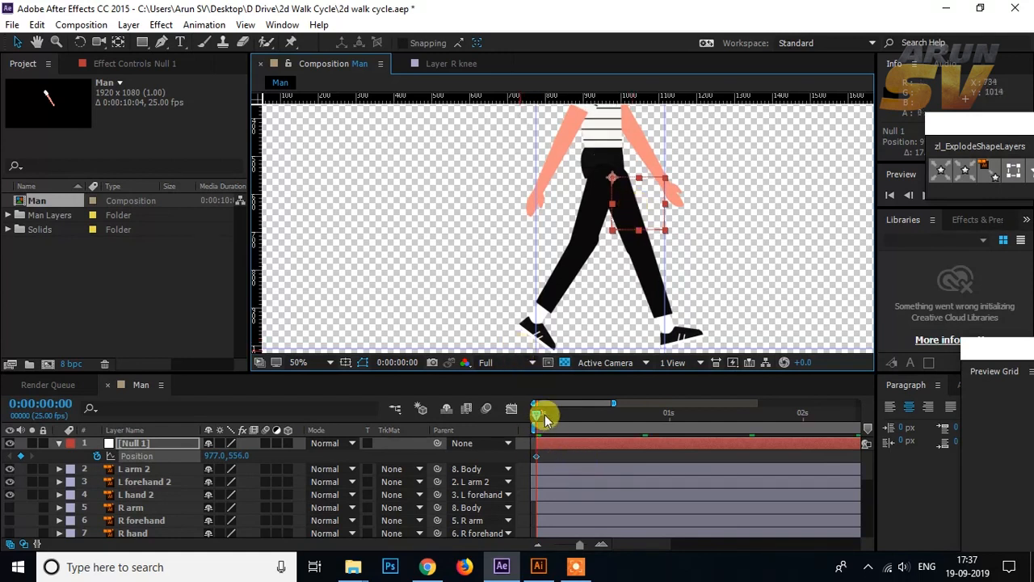
# Step: Raise Null 1 to position 977, 536 at frame 5 so the body lifts mid-step
pyautogui.moveTo(539, 415); pyautogui.dragTo(561, 415)
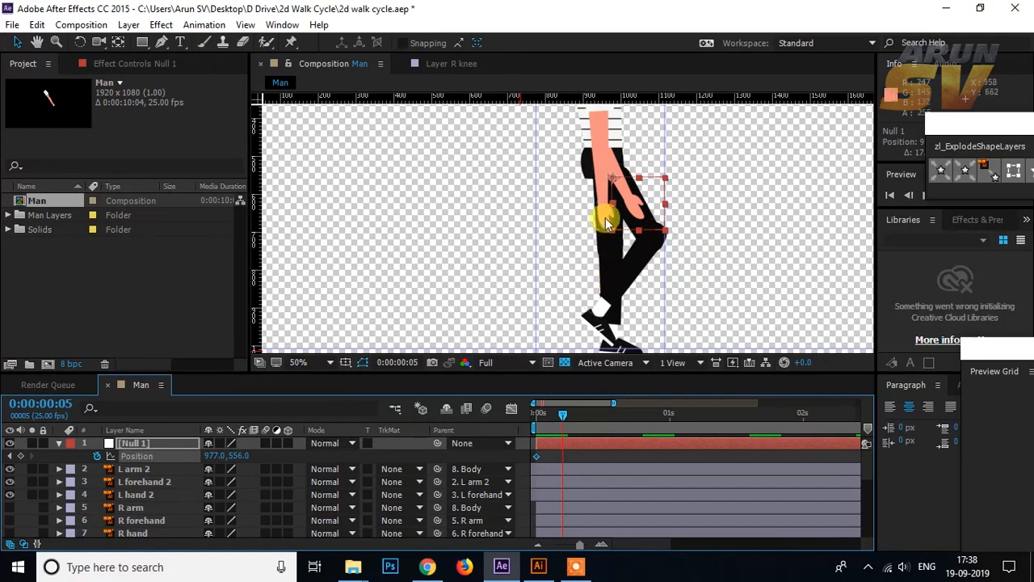
pyautogui.moveTo(648, 197); pyautogui.dragTo(657, 195)
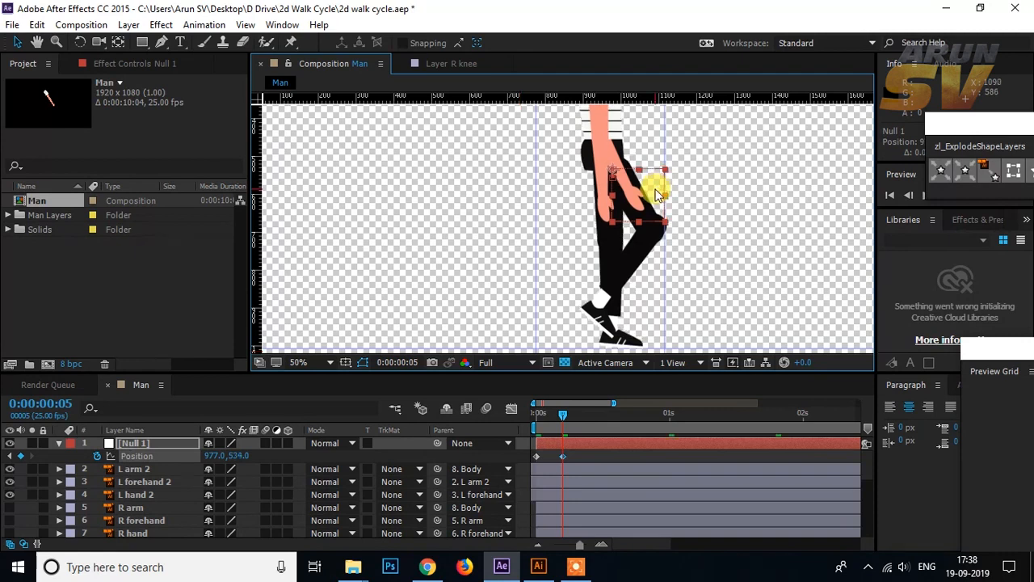
pyautogui.moveTo(657, 194); pyautogui.dragTo(656, 196)
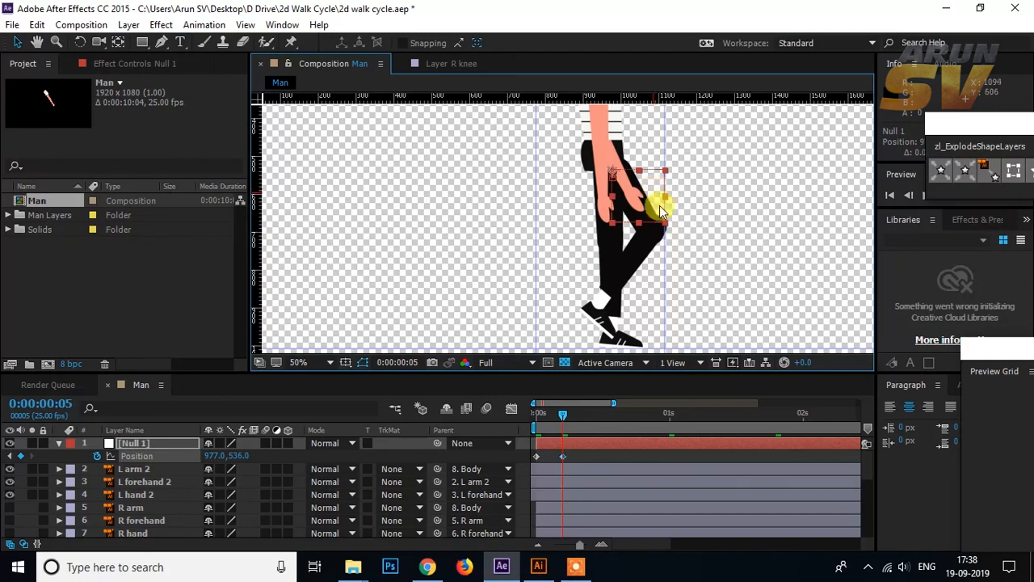
# Step: Copy Null 1's frame 0 position keyframe to frame 10
pyautogui.moveTo(561, 409); pyautogui.dragTo(590, 424)
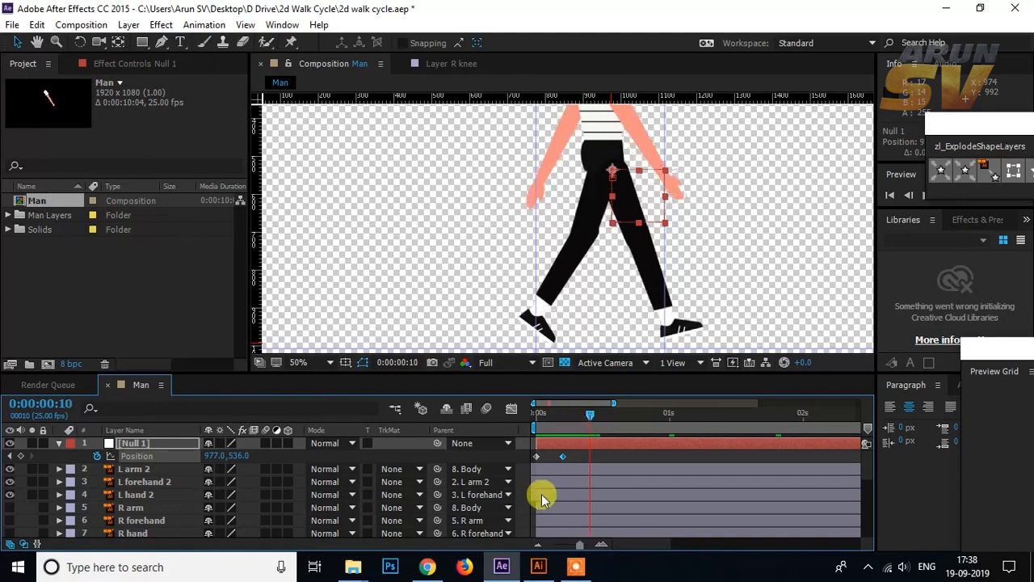
pyautogui.click(544, 461)
pyautogui.click(537, 457)
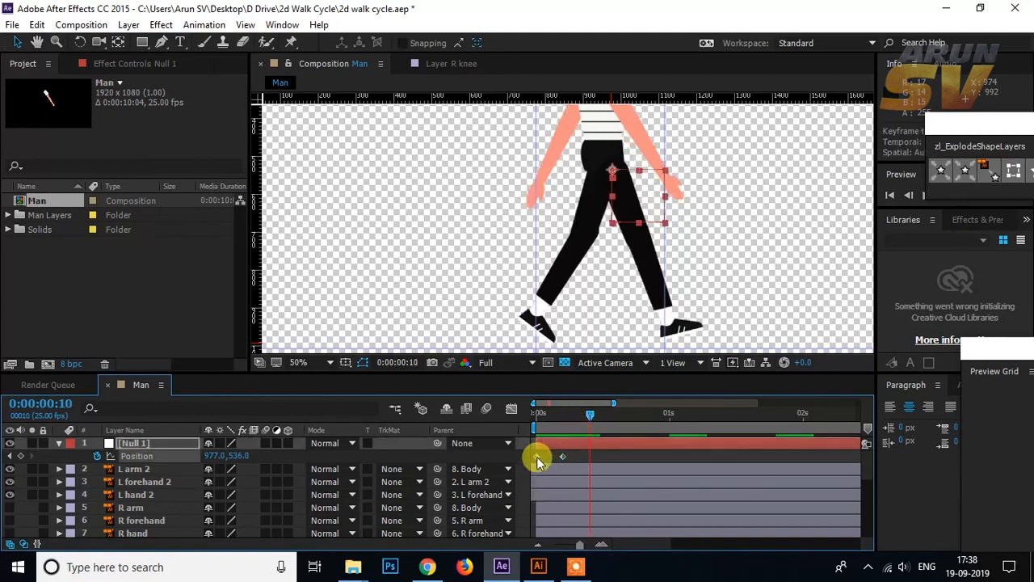
pyautogui.hotkey('ctrl', 'v')
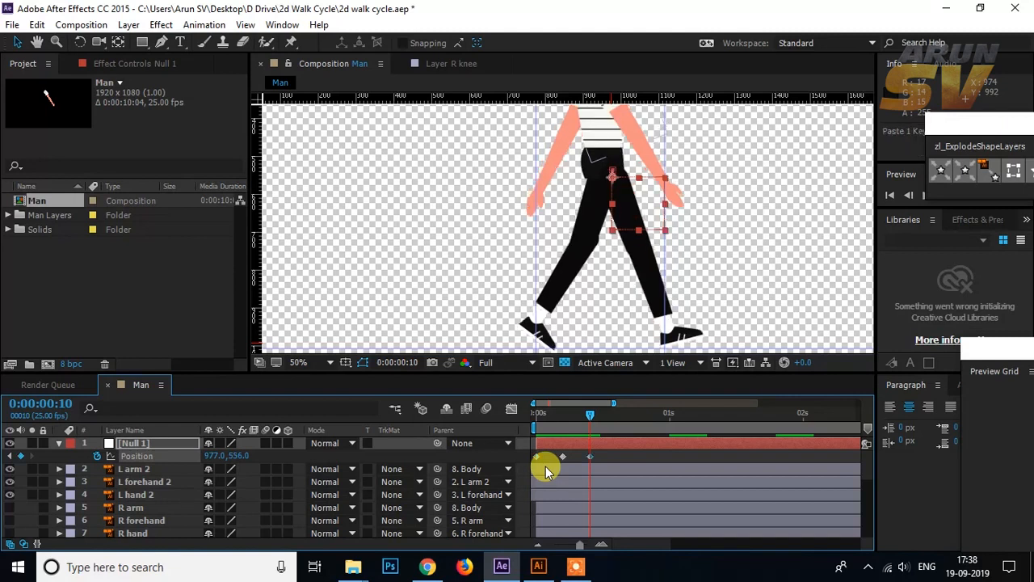
# Step: Add the expression loopOut() to Null 1's position so the body bounce repeats
pyautogui.moveTo(592, 414); pyautogui.dragTo(617, 426)
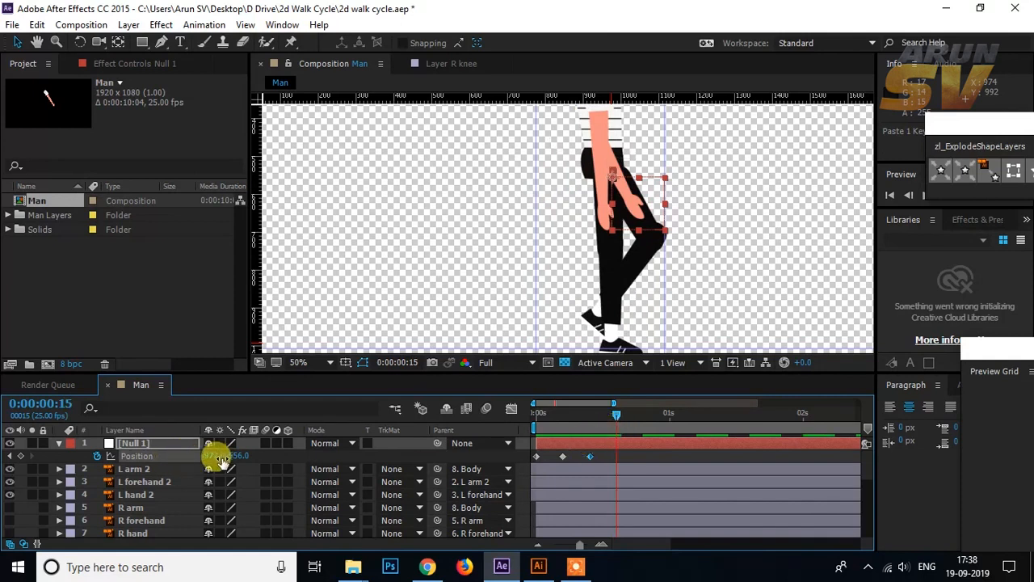
pyautogui.keyDown('alt'); pyautogui.click(97, 456); pyautogui.keyUp('alt')
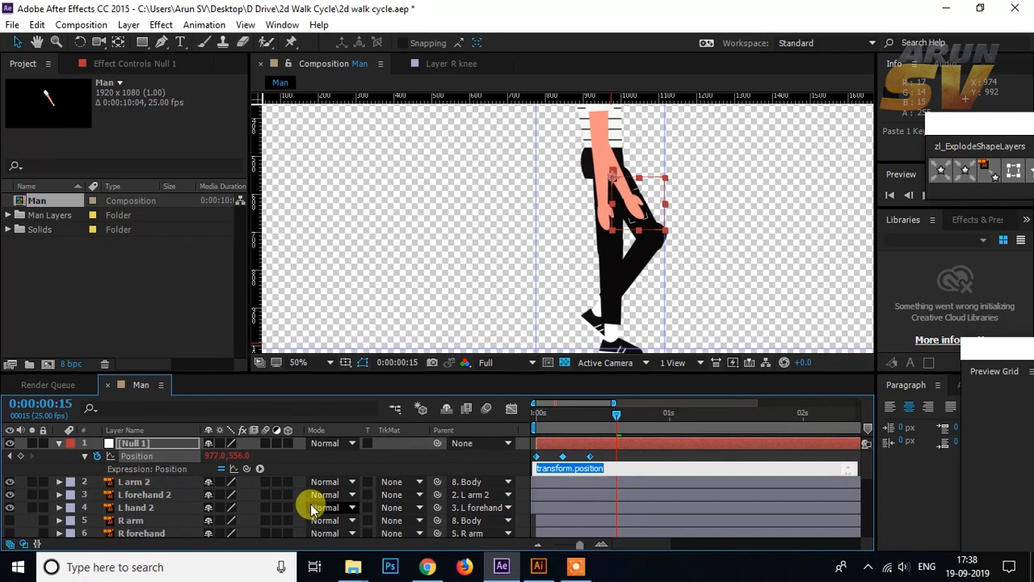
pyautogui.press('BackSpace')
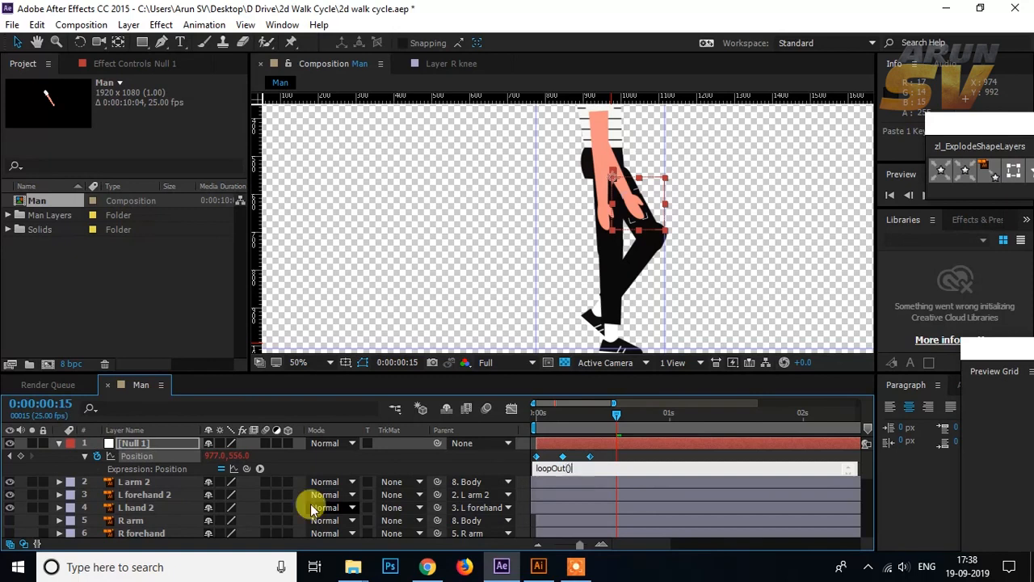
pyautogui.click(406, 466)
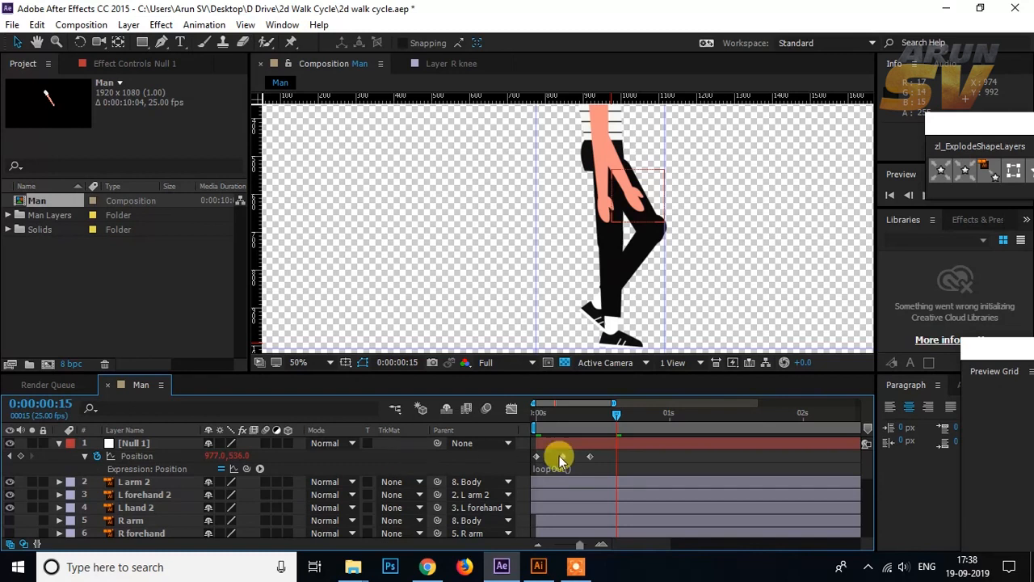
# Step: Scrub through the first second to check the looping up-and-down body motion
pyautogui.click(605, 415)
pyautogui.moveTo(571, 417); pyautogui.dragTo(679, 406)
pyautogui.scroll(-2, 614, 208)
pyautogui.click(837, 194)
pyautogui.moveTo(667, 420)
pyautogui.mouseDown()
pyautogui.moveTo(653, 415)
pyautogui.moveTo(668, 415)
pyautogui.mouseUp()
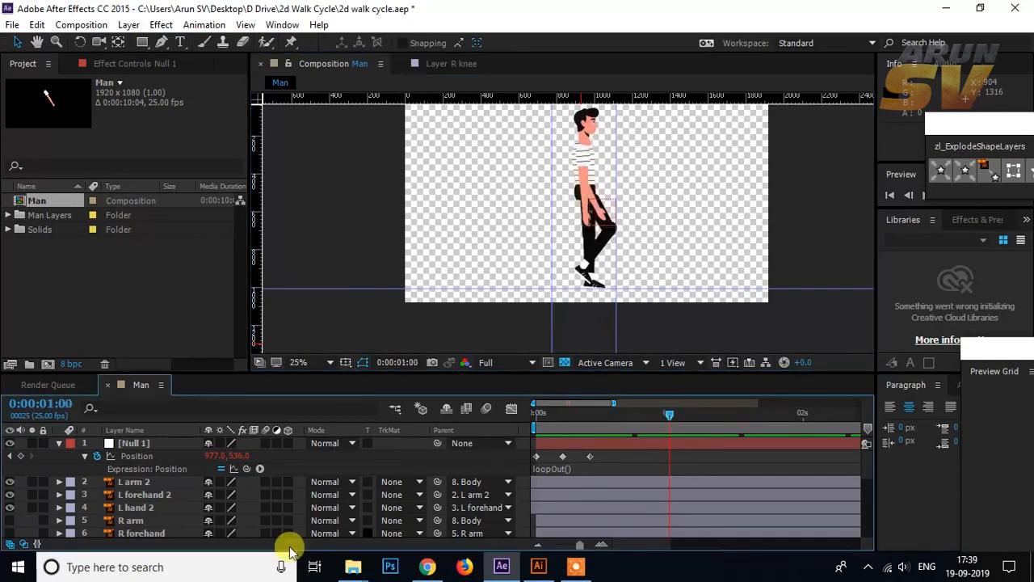
# Step: Move the original L arm, L forehand and L hand layers to the stack position below the head layer
pyautogui.scroll(-3, 164, 493)
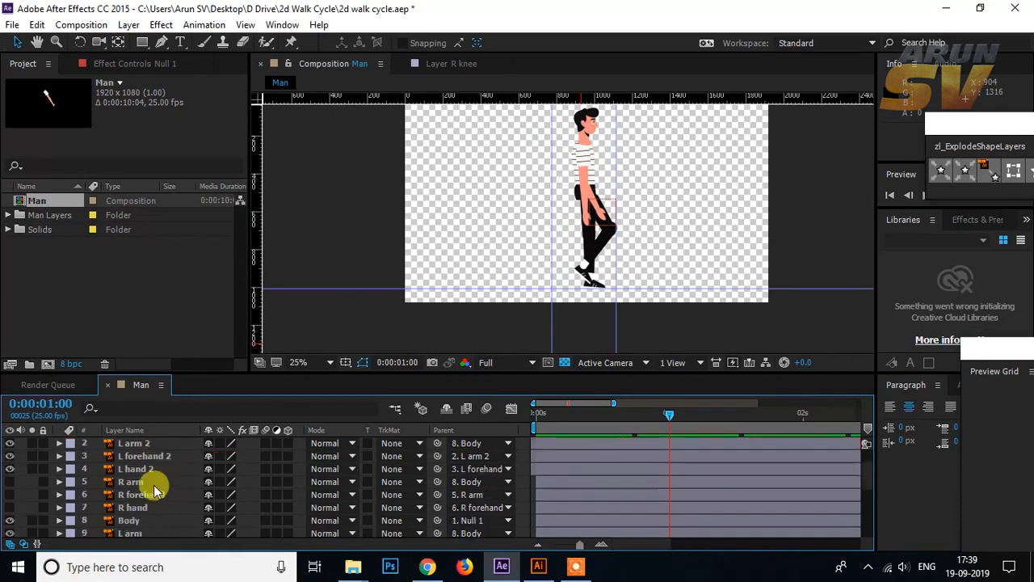
pyautogui.click(144, 496)
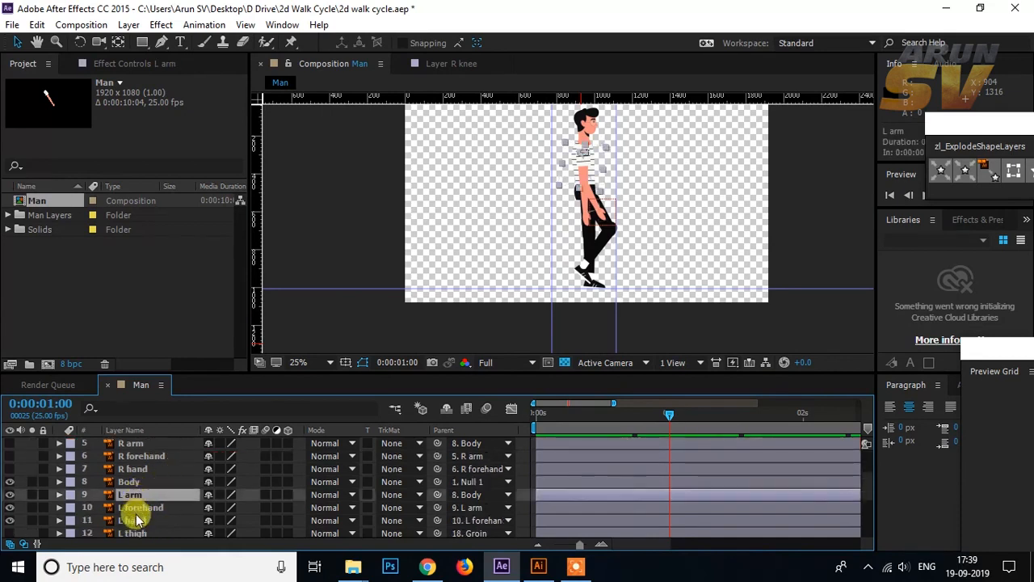
pyautogui.keyDown('shift'); pyautogui.click(135, 520); pyautogui.keyUp('shift')
pyautogui.scroll(-5, 146, 500)
pyautogui.scroll(2, 157, 485)
pyautogui.moveTo(159, 461); pyautogui.dragTo(150, 534)
pyautogui.click(828, 247)
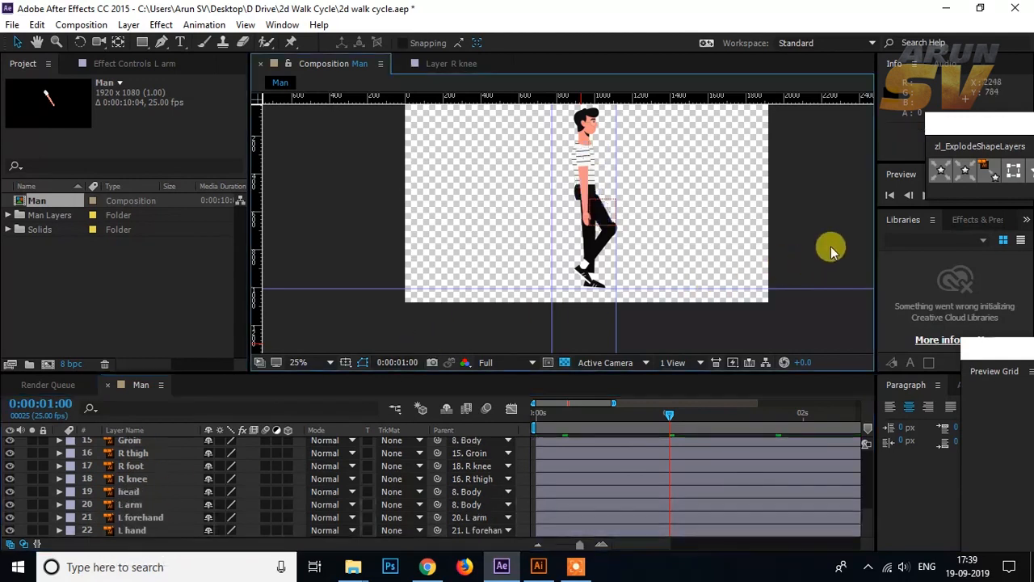
# Step: Play the complete walk cycle from frame 0 to check the legs, arms and body bounce together
pyautogui.press('Home')
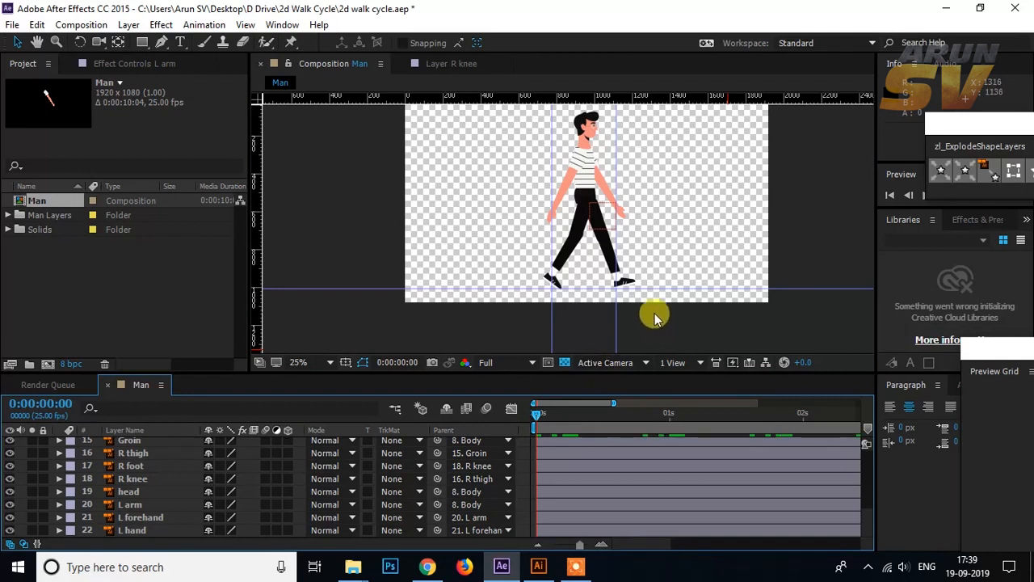
pyautogui.press('space')
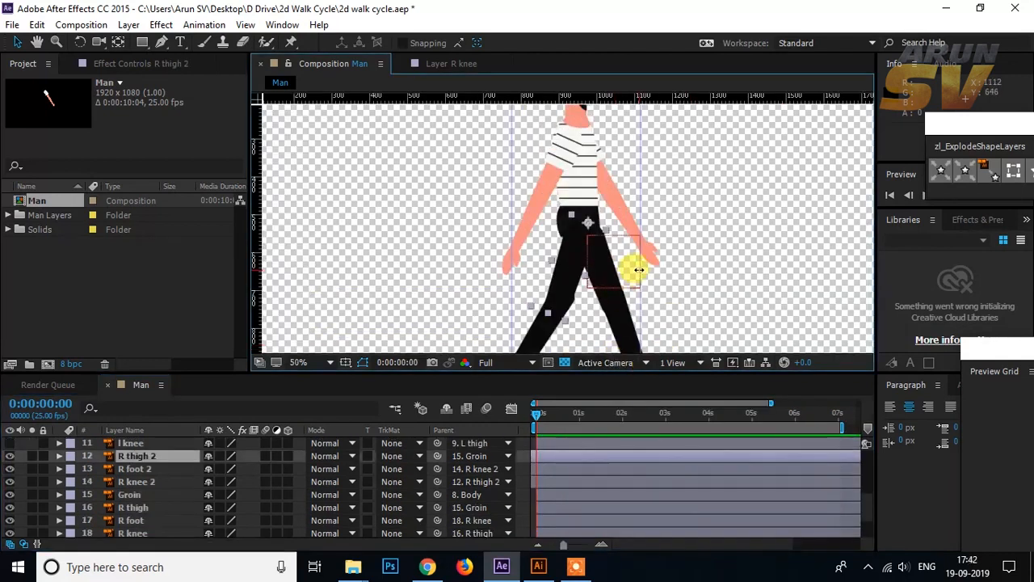
pyautogui.press('space')
pyautogui.moveTo(633, 269); pyautogui.dragTo(628, 257)
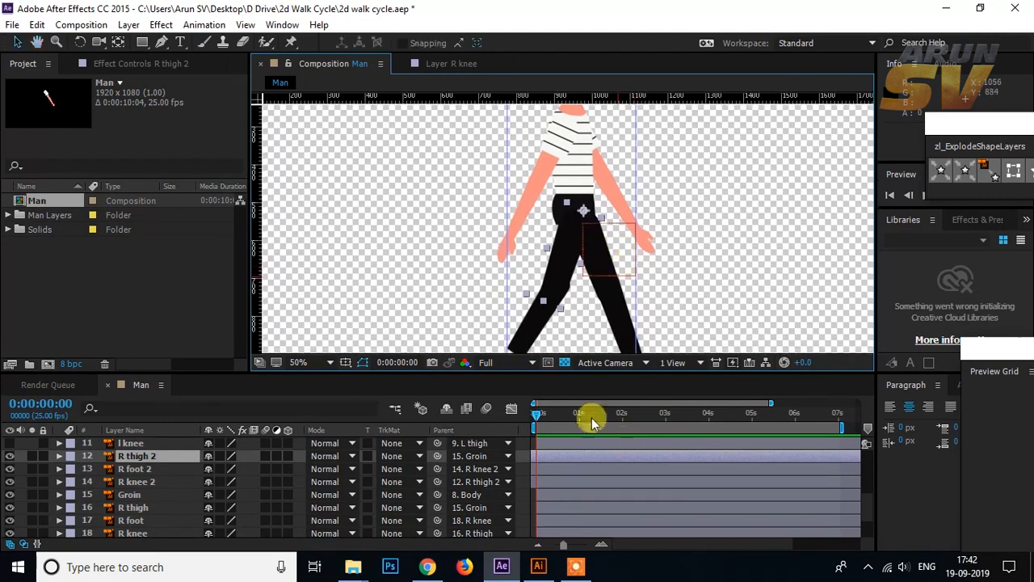
pyautogui.press('space')
pyautogui.scroll(-3, 622, 269)
pyautogui.scroll(1, 618, 270)
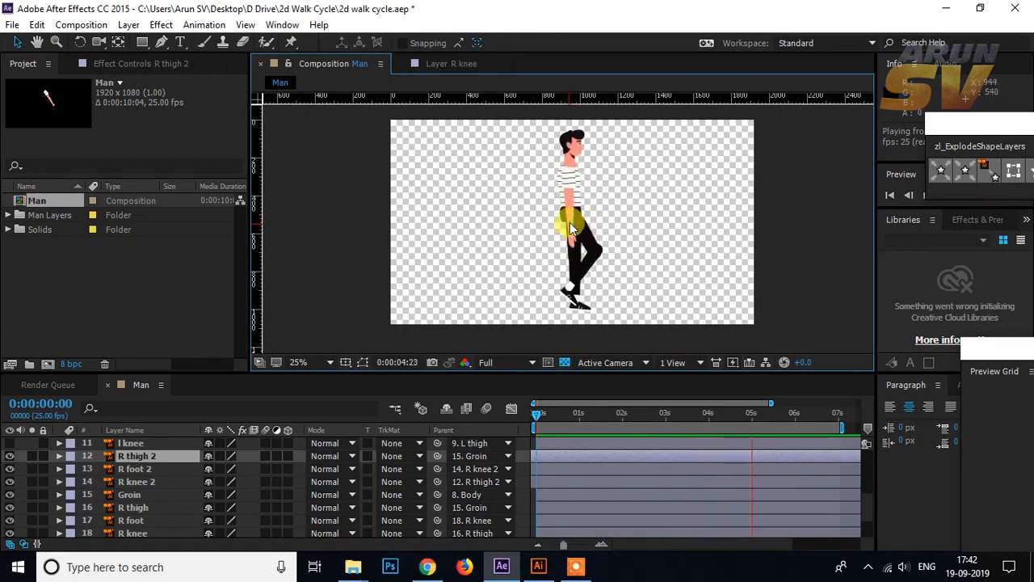
pyautogui.press('space')
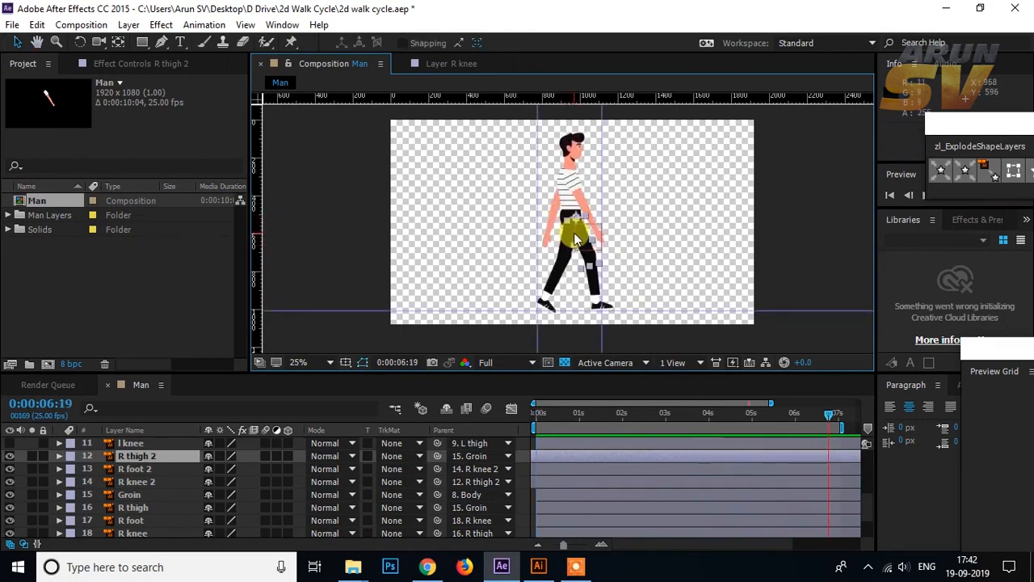
# Step: Nudge the R thigh layer 10 pixels left so the rear leg lines up with the hip
pyautogui.scroll(6, 577, 239)
pyautogui.scroll(-2, 576, 239)
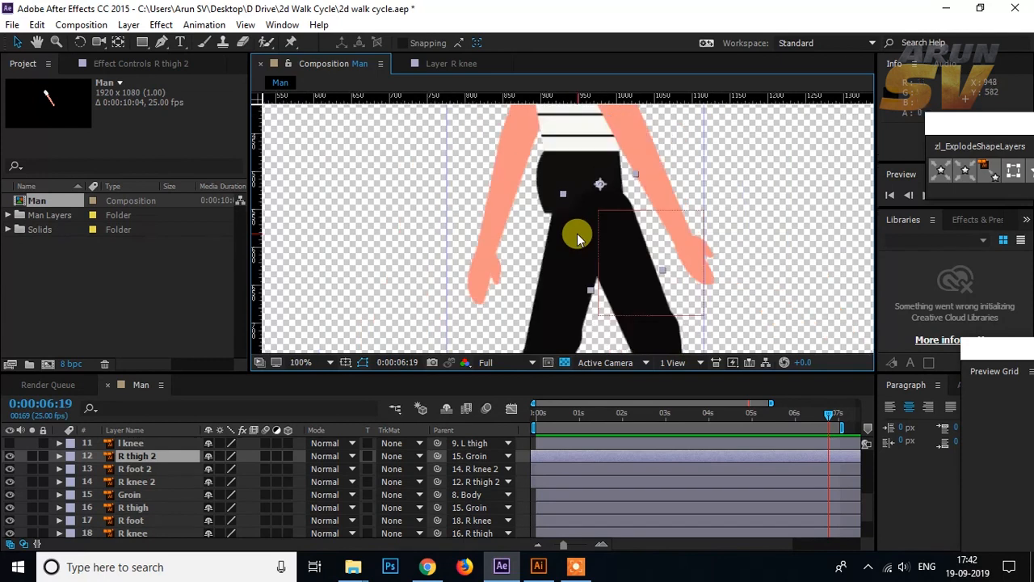
pyautogui.click(565, 260)
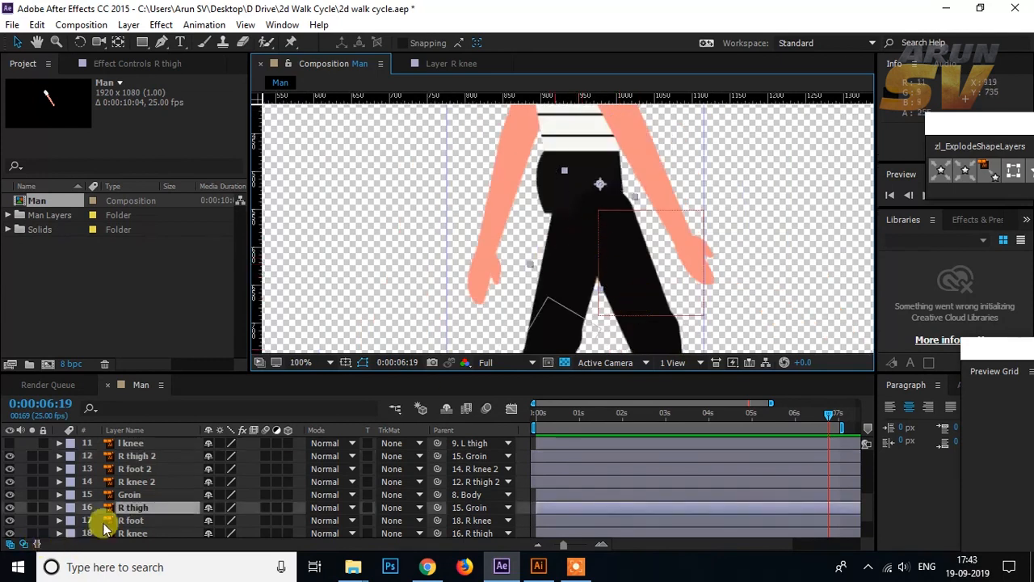
pyautogui.scroll(-1, 121, 495)
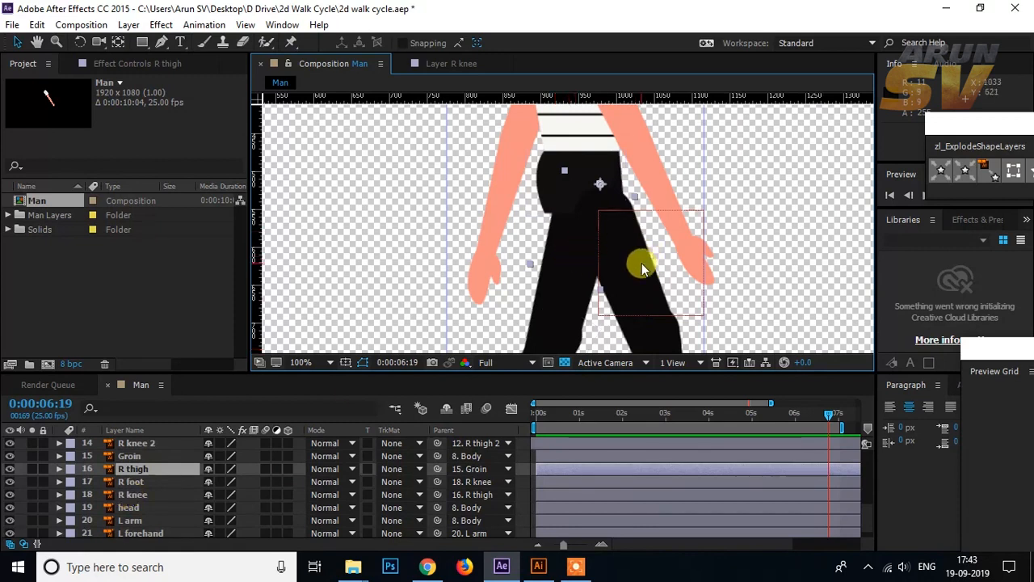
pyautogui.hotkey('shift', 'Left')
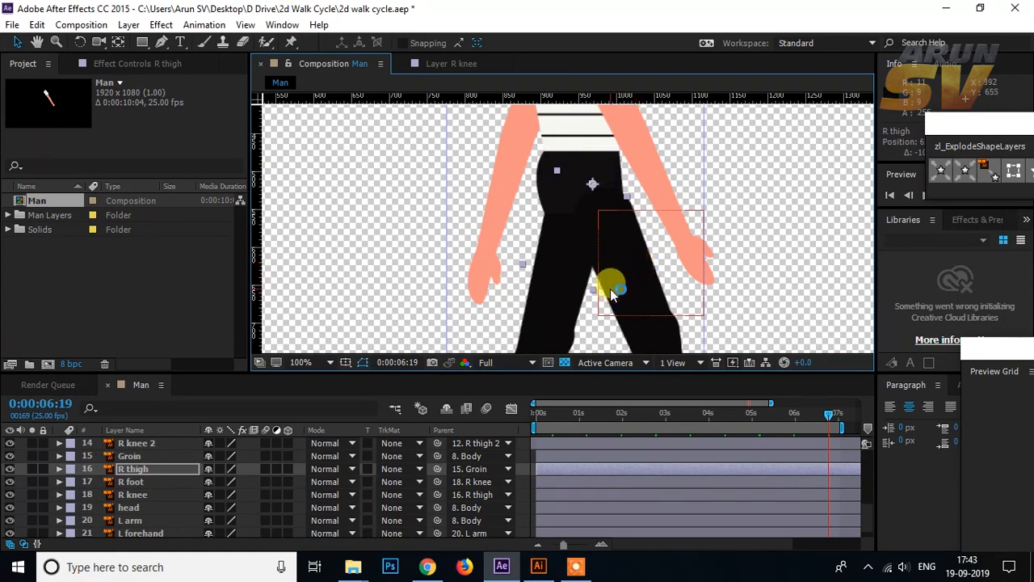
pyautogui.scroll(-3, 549, 186)
pyautogui.scroll(-4, 573, 192)
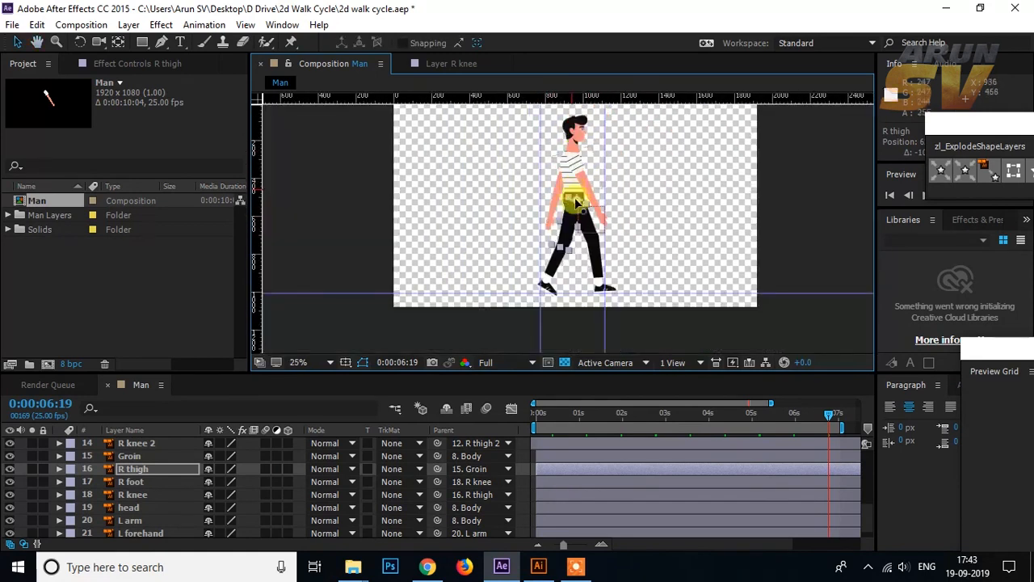
# Step: At 0:00:00:20, nudge the R thigh 2 layer 10 pixels left to align that leg with the hip, and deselect it
pyautogui.moveTo(554, 412); pyautogui.dragTo(533, 420)
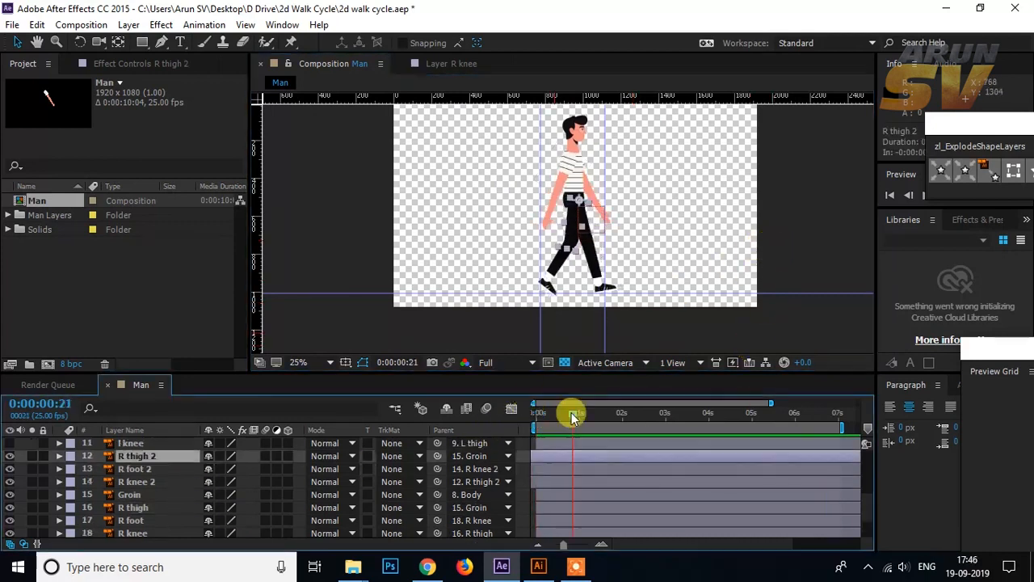
pyautogui.click(570, 413)
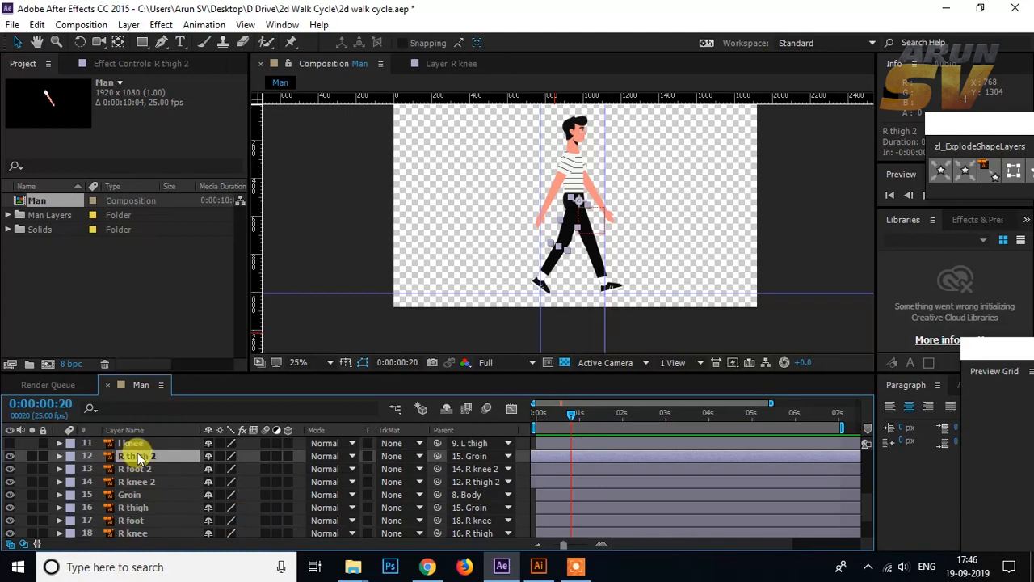
pyautogui.press('Return')
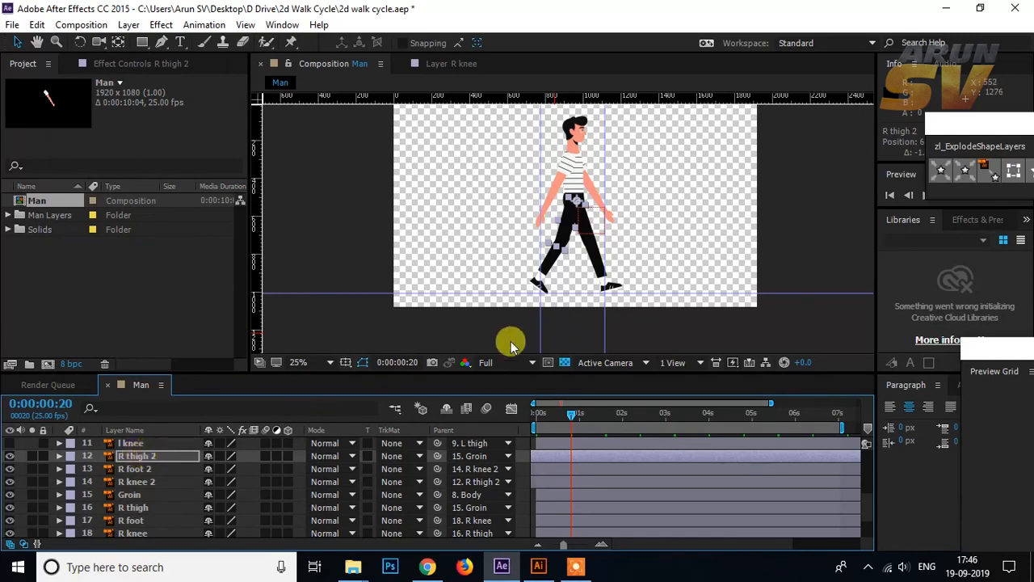
pyautogui.click(790, 288)
pyautogui.moveTo(568, 417); pyautogui.dragTo(563, 418)
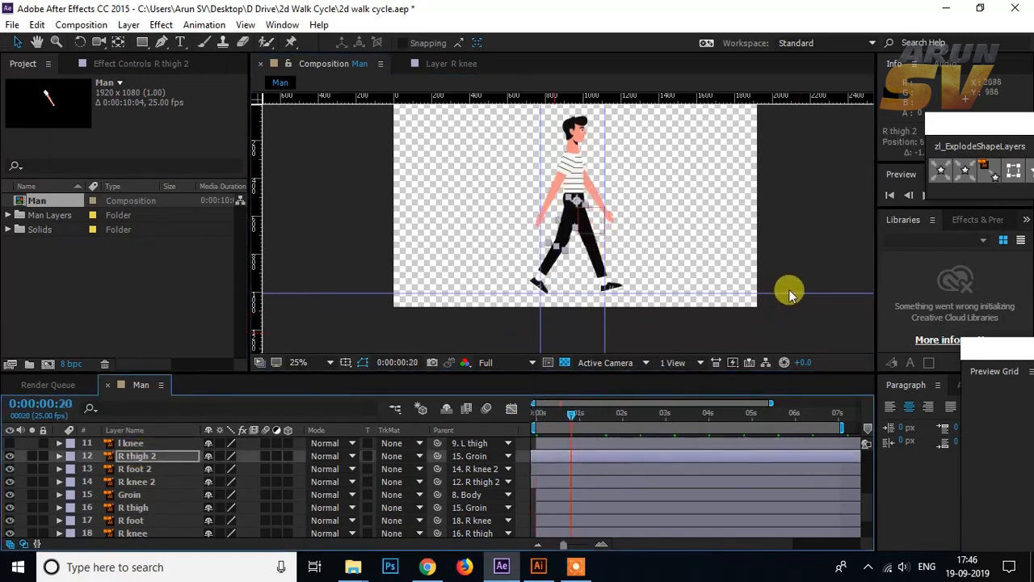
pyautogui.click(797, 341)
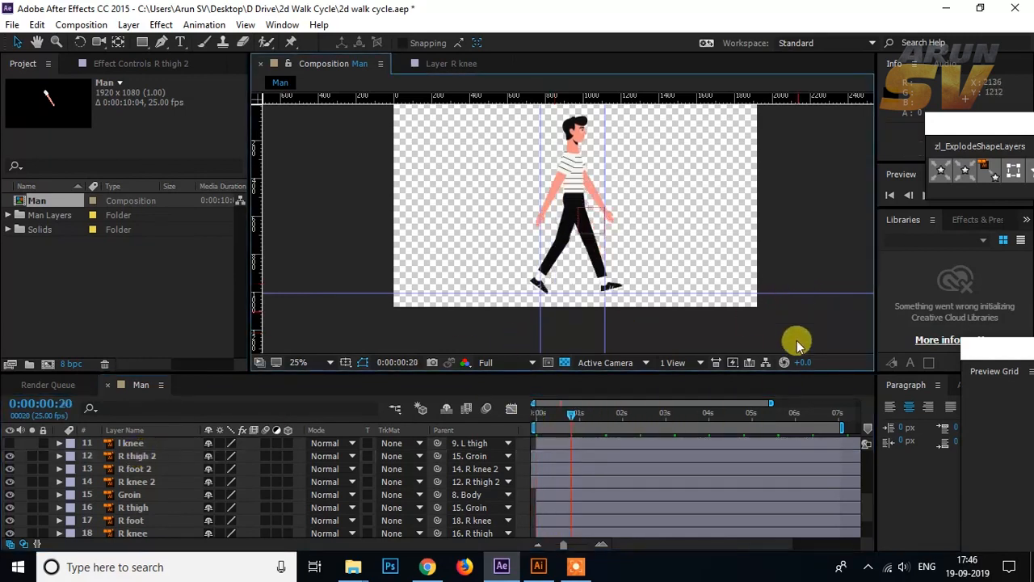
# Step: Scrub to 0:00:02:13 and play the walk cycle to check both realigned thighs in motion
pyautogui.moveTo(569, 417); pyautogui.dragTo(644, 402)
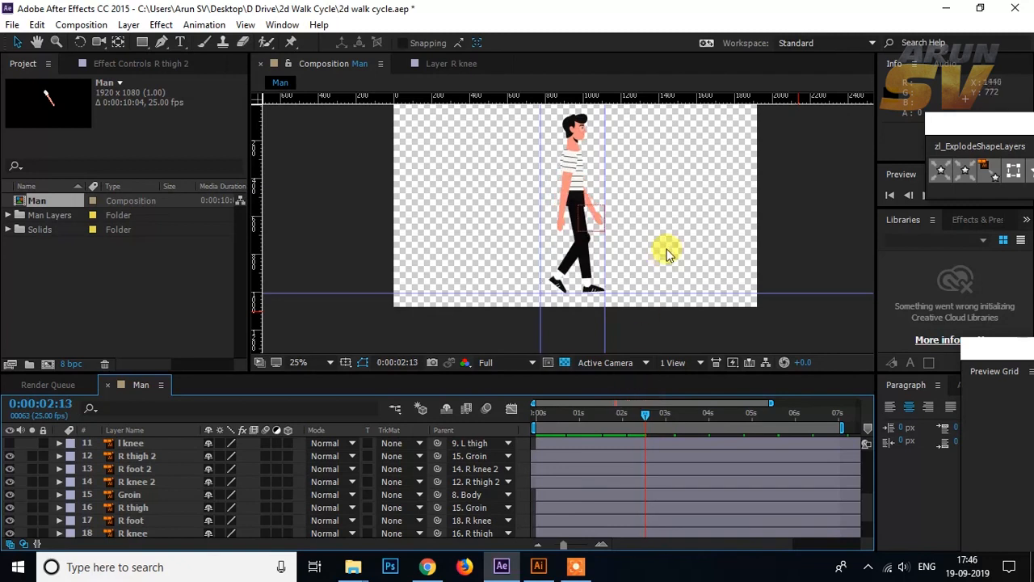
pyautogui.moveTo(655, 248); pyautogui.dragTo(651, 265)
pyautogui.press('space')
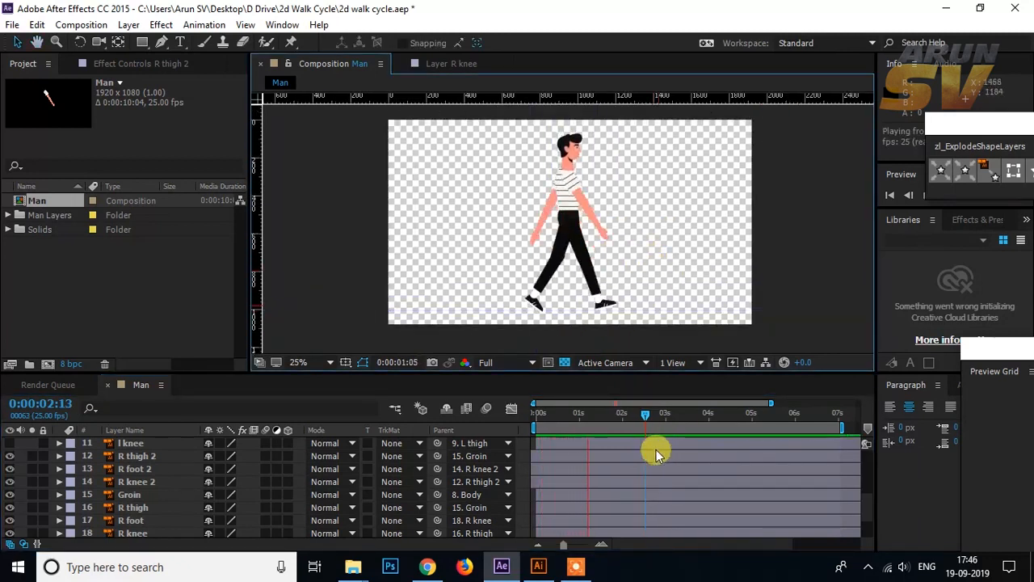